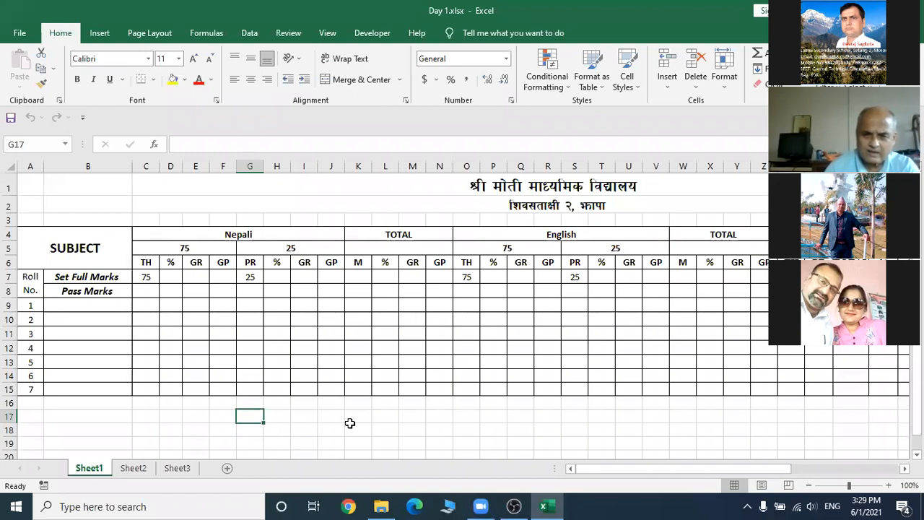
{"action": "left_click", "coordinate": [172, 276]}
{"action": "left_click", "coordinate": [171, 290]}
{"action": "left_click", "coordinate": [151, 289]}
{"action": "left_click", "coordinate": [149, 305]}
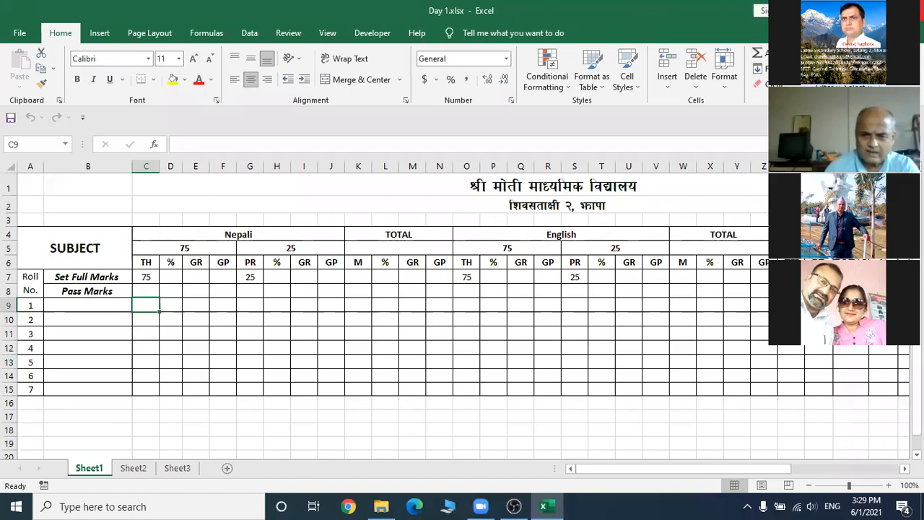
- Close the Day 1.xlsx workbook and the NTA Morang folder window
{"action": "left_click", "coordinate": [912, 10]}
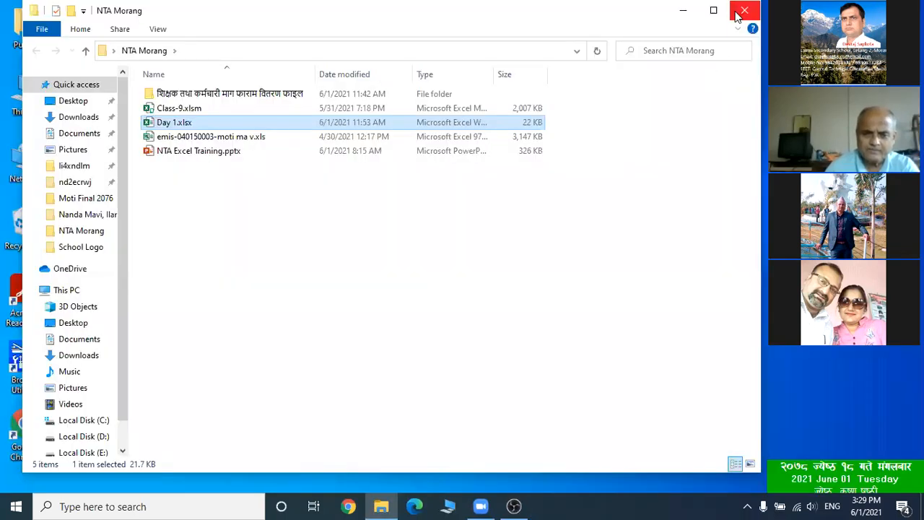
{"action": "left_click", "coordinate": [737, 16]}
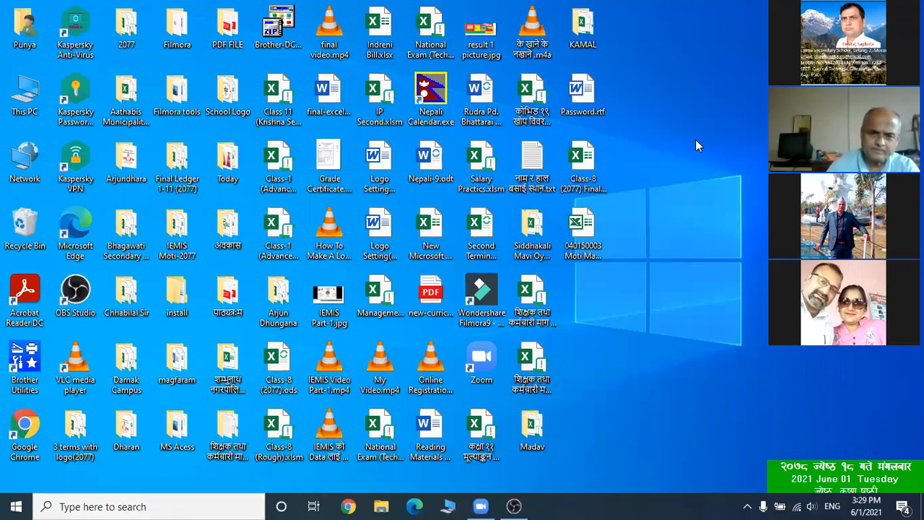
- Create a new Microsoft Excel Worksheet file on the desktop, keeping its default name
{"action": "right_click", "coordinate": [688, 173]}
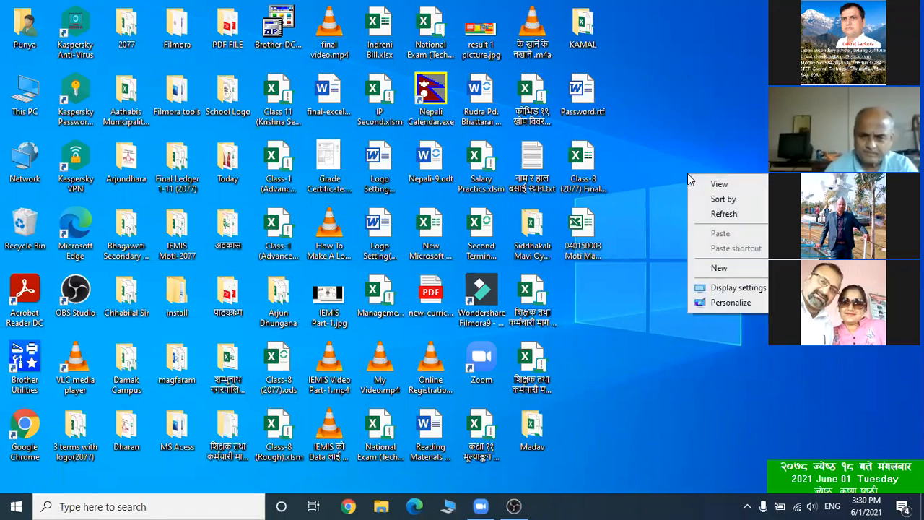
{"action": "left_click", "coordinate": [678, 143]}
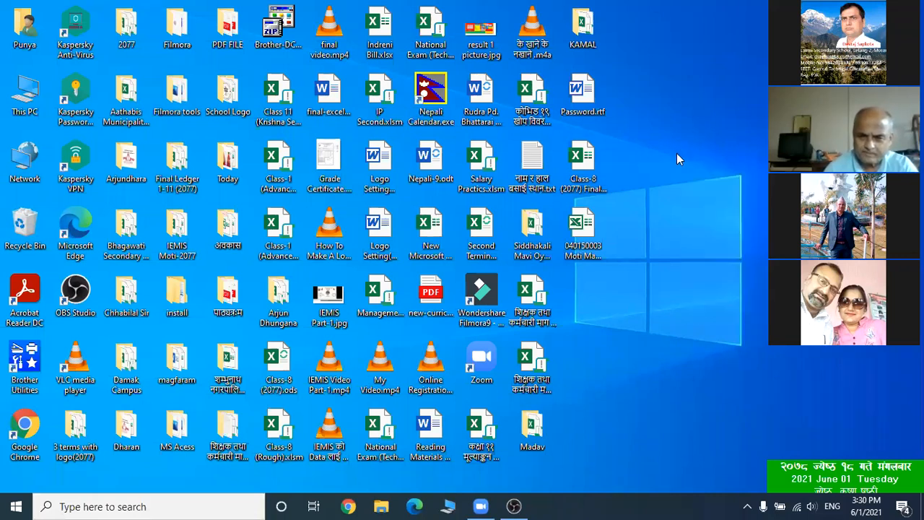
{"action": "right_click", "coordinate": [679, 190]}
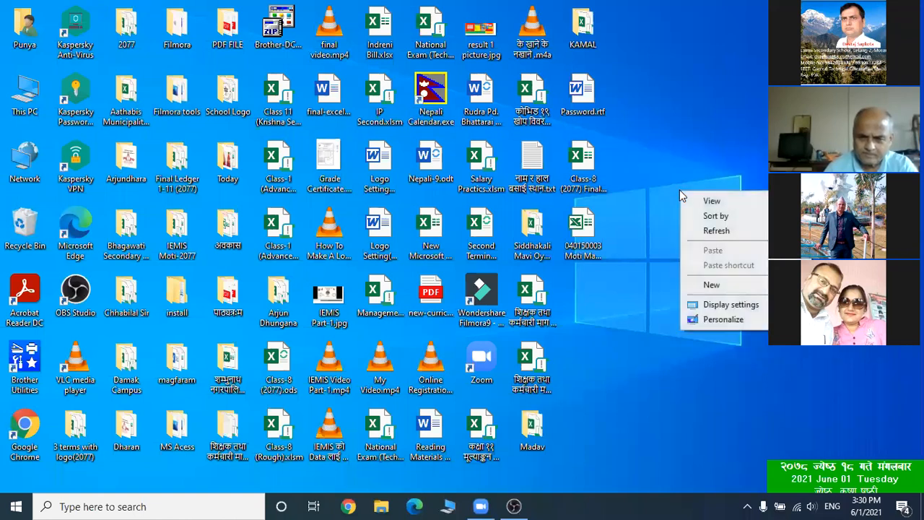
{"action": "mouse_move", "coordinate": [723, 285]}
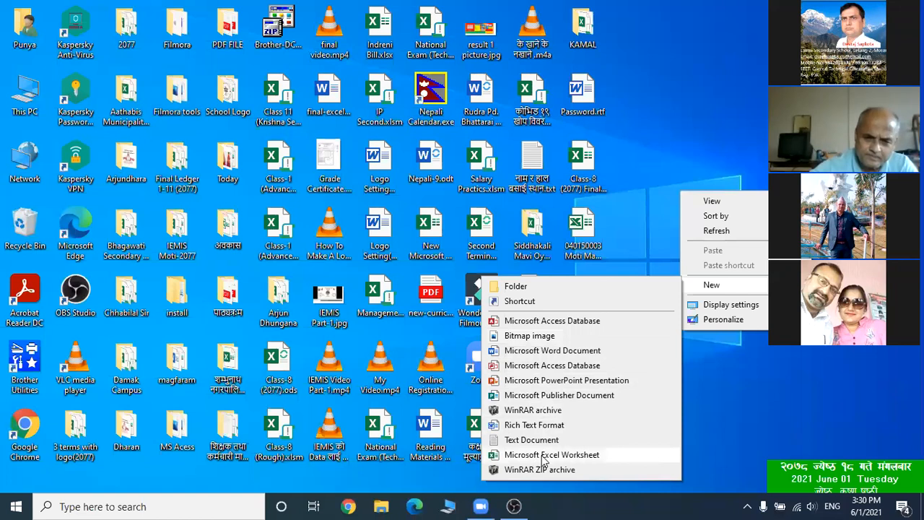
{"action": "left_click", "coordinate": [611, 453]}
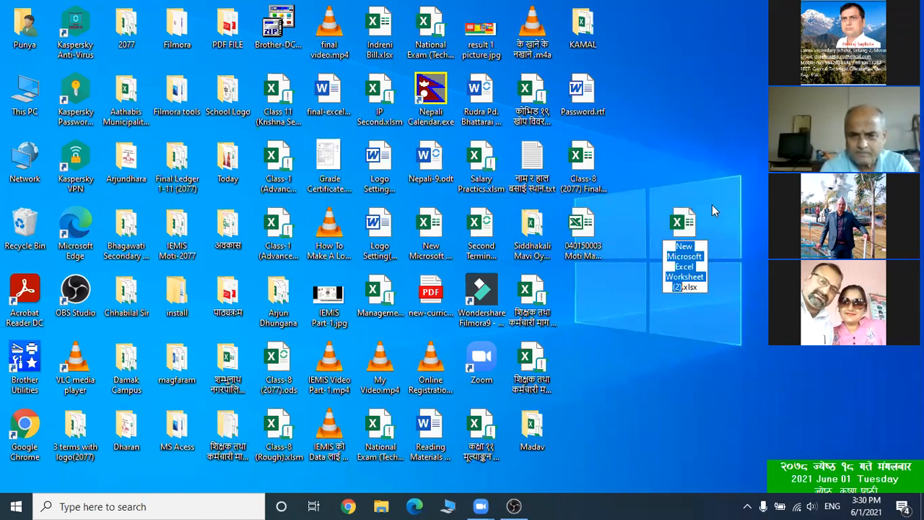
{"action": "key", "text": "Return"}
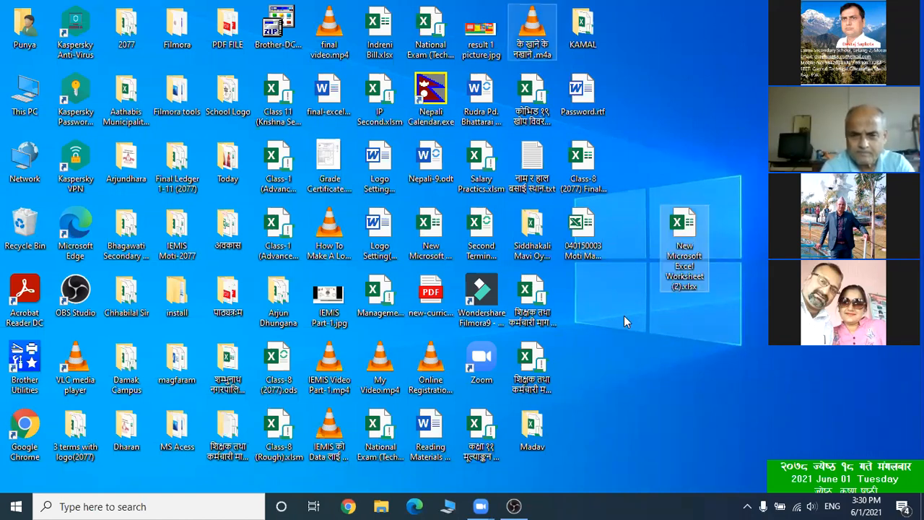
- Rename the new worksheet file on the desktop as Excel1.xlsx and open it
{"action": "right_click", "coordinate": [681, 250]}
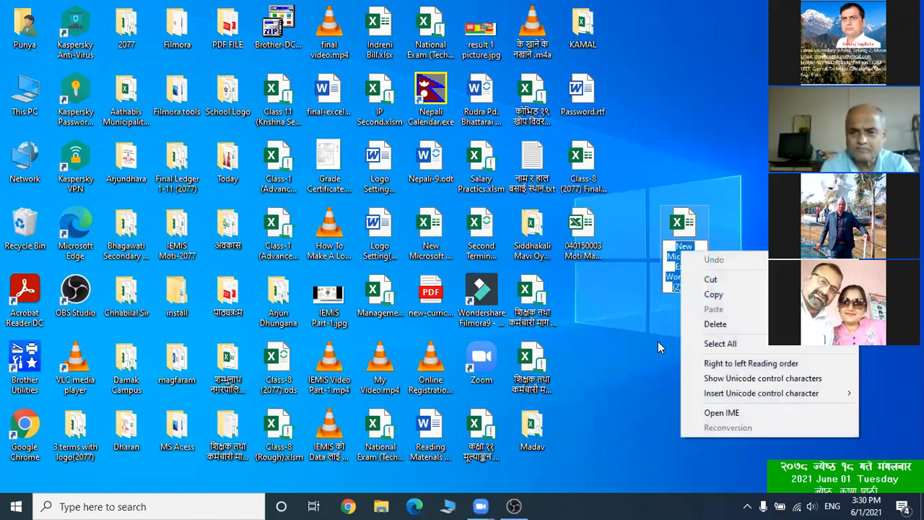
{"action": "left_click", "coordinate": [688, 275]}
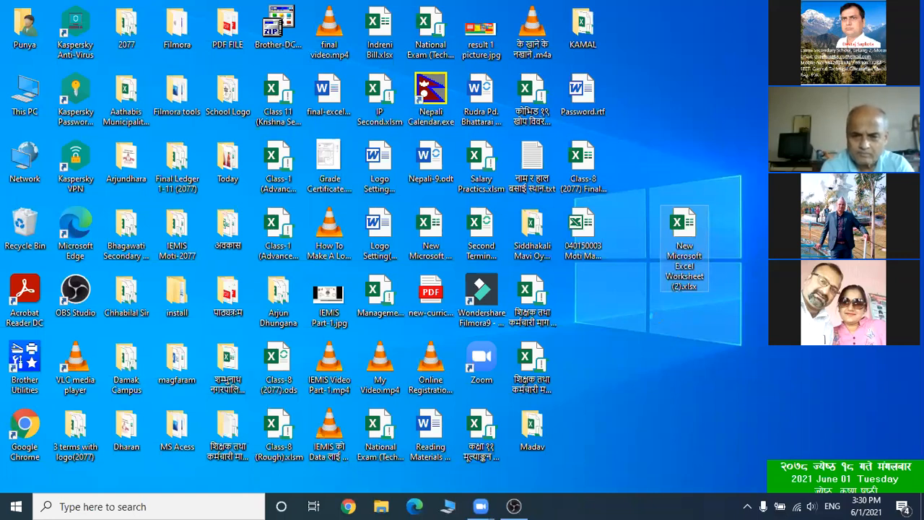
{"action": "right_click", "coordinate": [657, 322]}
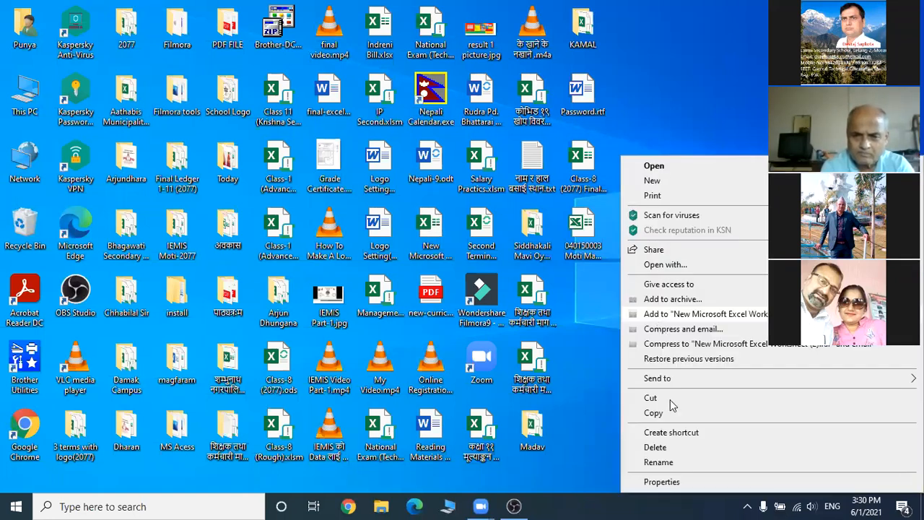
{"action": "left_click", "coordinate": [687, 464]}
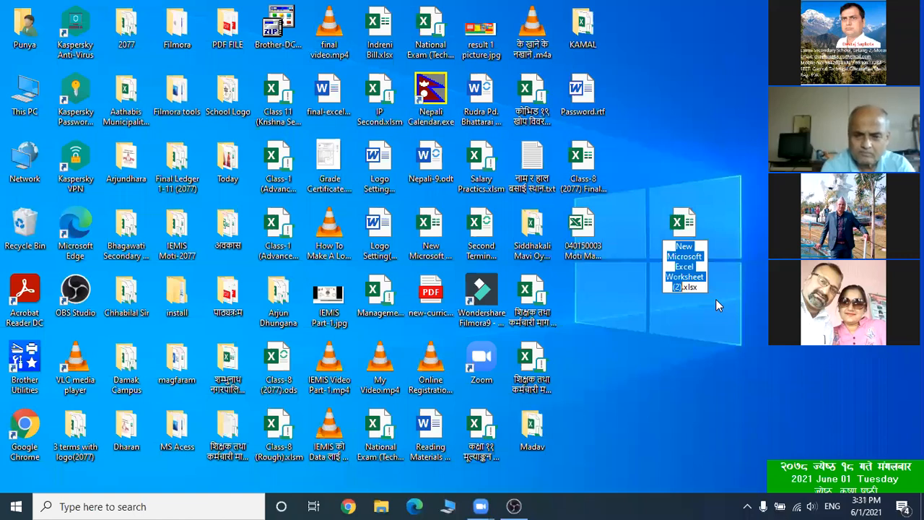
{"action": "type", "text": "EX"}
{"action": "key", "text": "BackSpace"}
{"action": "type", "text": "xcel"}
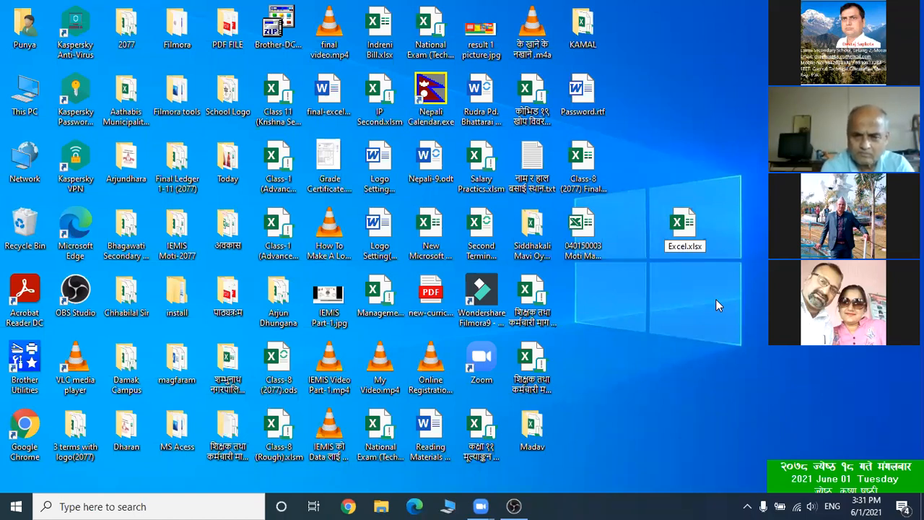
{"action": "type", "text": "1"}
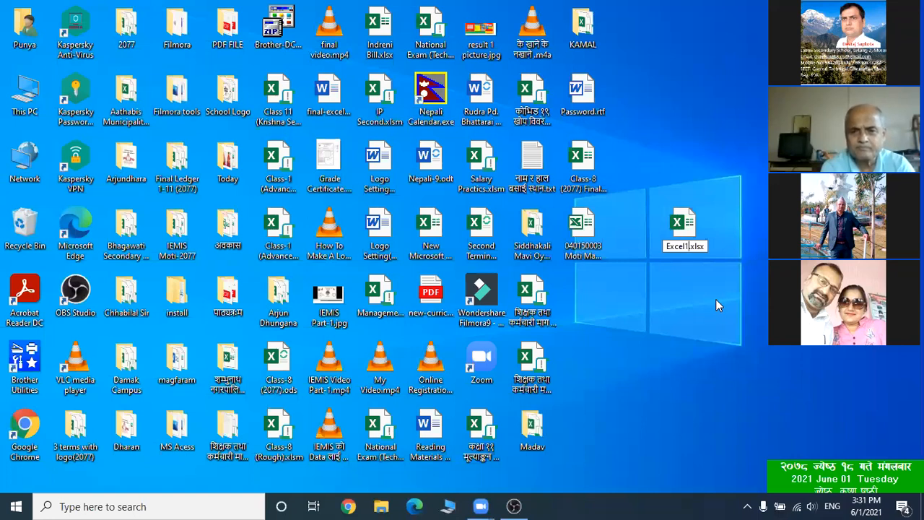
{"action": "key", "text": "Return"}
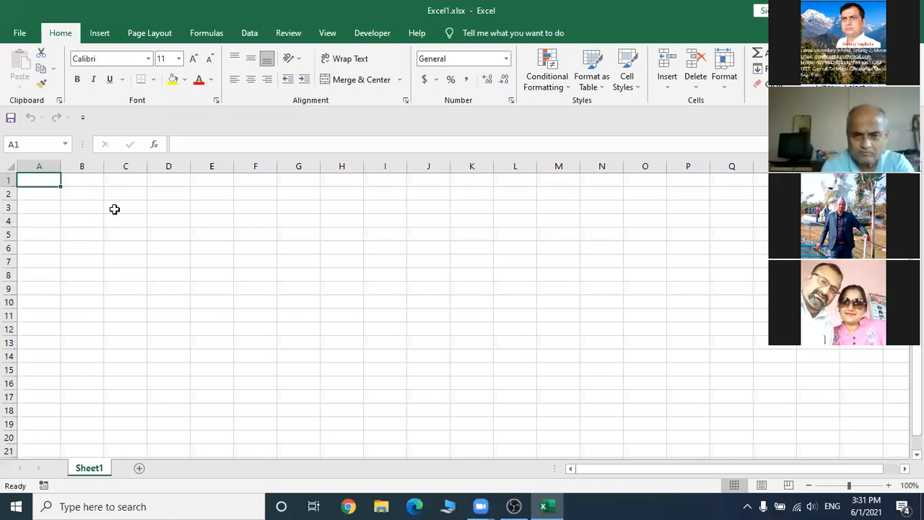
{"action": "left_click", "coordinate": [115, 206]}
{"action": "left_click", "coordinate": [245, 219]}
{"action": "left_click", "coordinate": [482, 247]}
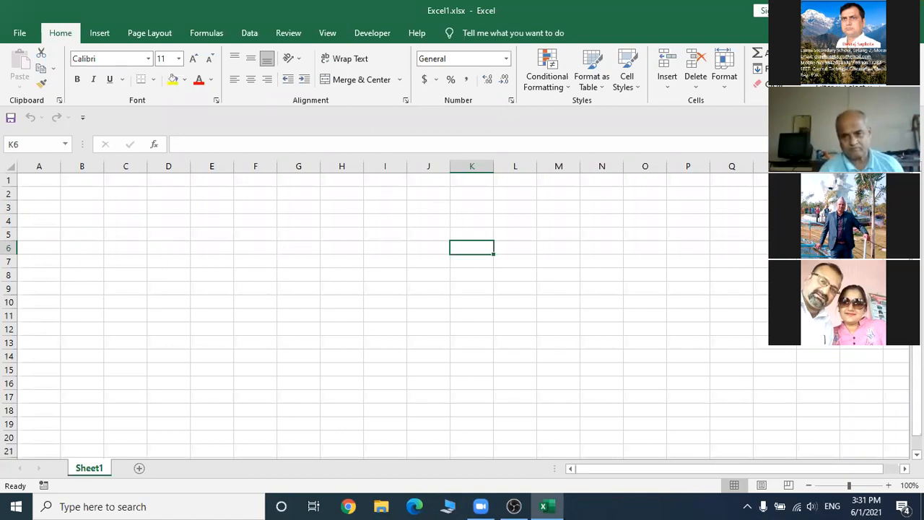
{"action": "key", "text": "super+d"}
{"action": "right_click", "coordinate": [682, 75]}
{"action": "mouse_move", "coordinate": [720, 186]}
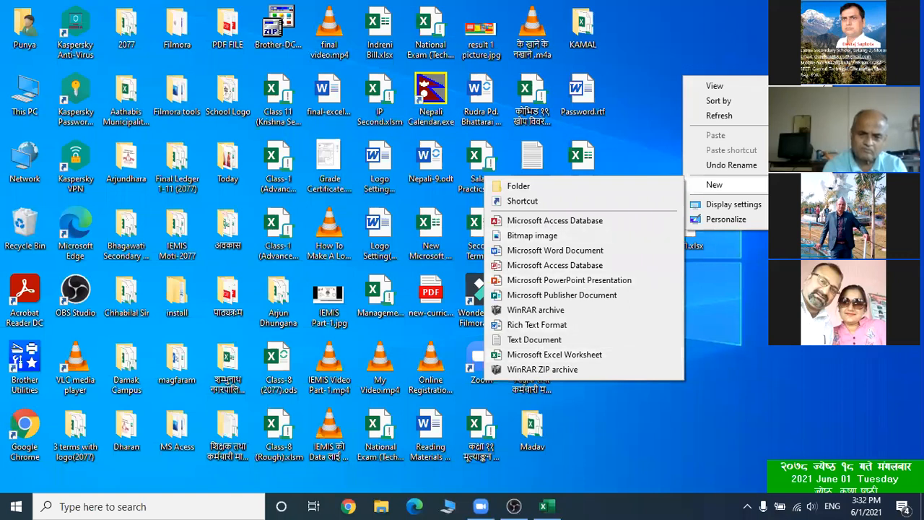
{"action": "key", "text": "Escape"}
{"action": "key", "text": "Escape"}
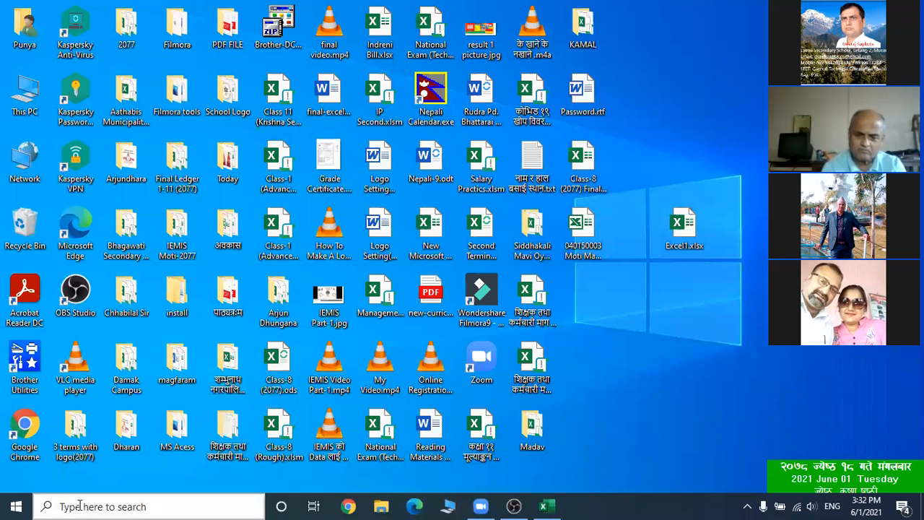
- Search Windows for "excel", start the app with a blank workbook, and maximize its window
{"action": "left_click", "coordinate": [163, 506]}
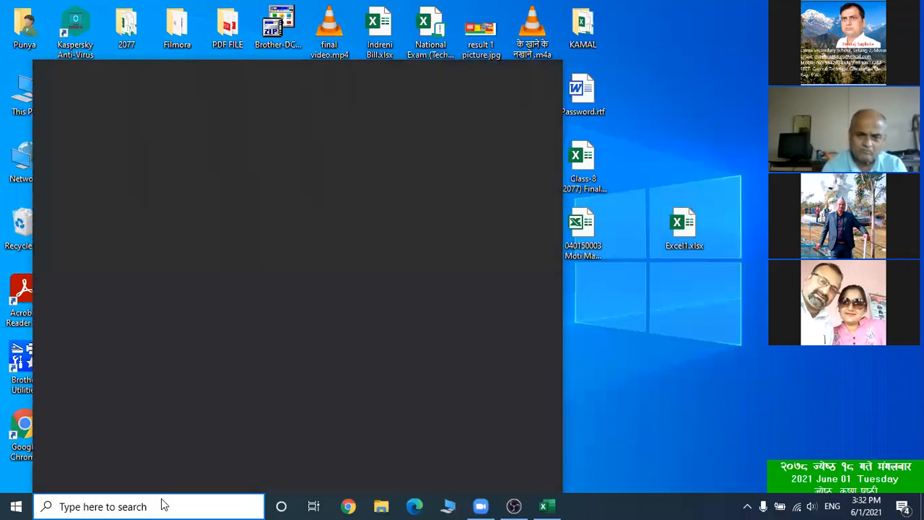
{"action": "type", "text": "e"}
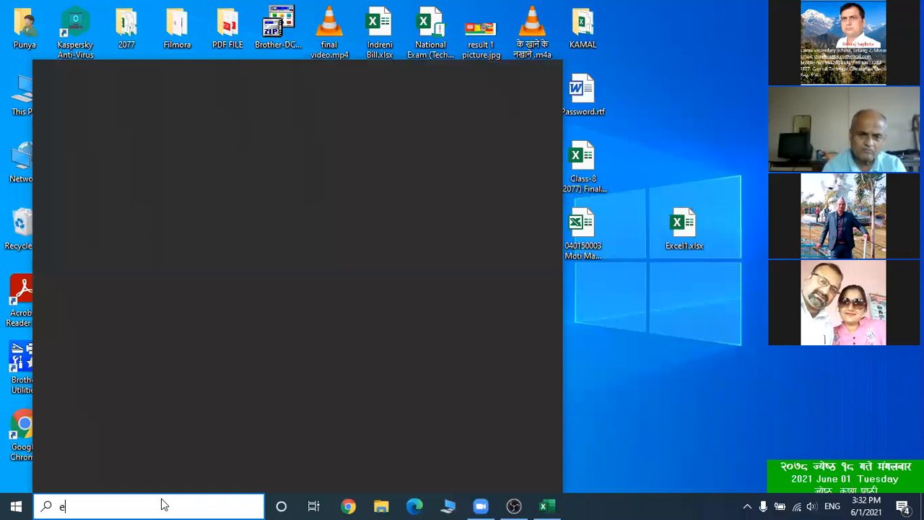
{"action": "type", "text": "xcel"}
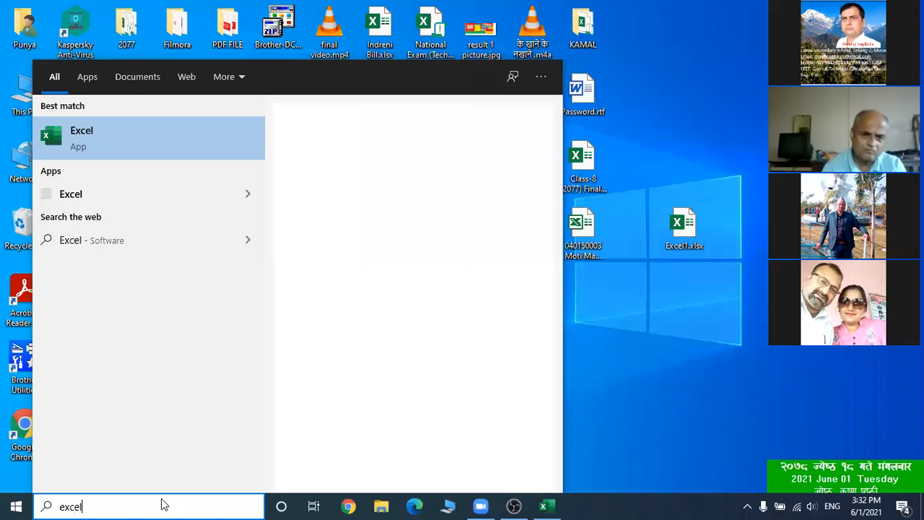
{"action": "key", "text": "Escape"}
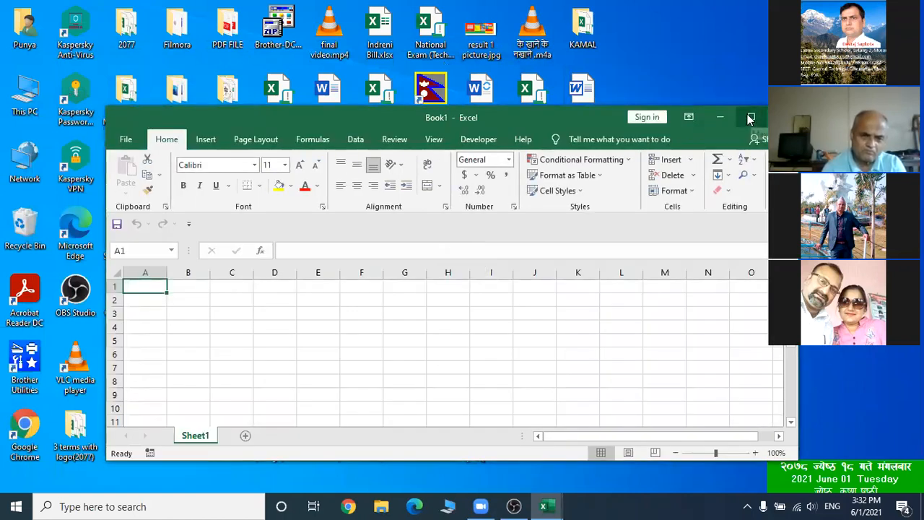
{"action": "double_click", "coordinate": [536, 118]}
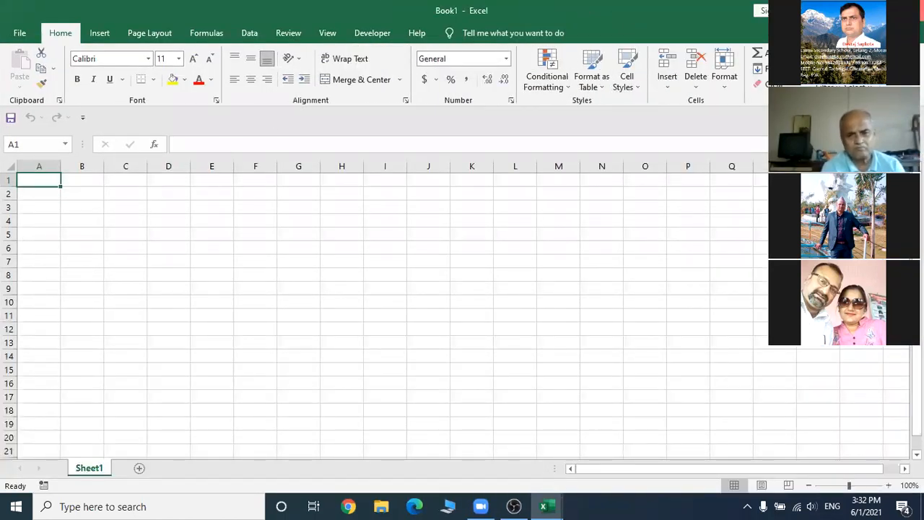
- Return to the desktop, open the Excel1.xlsx workbook, and select cell O12
{"action": "key", "text": "super+d"}
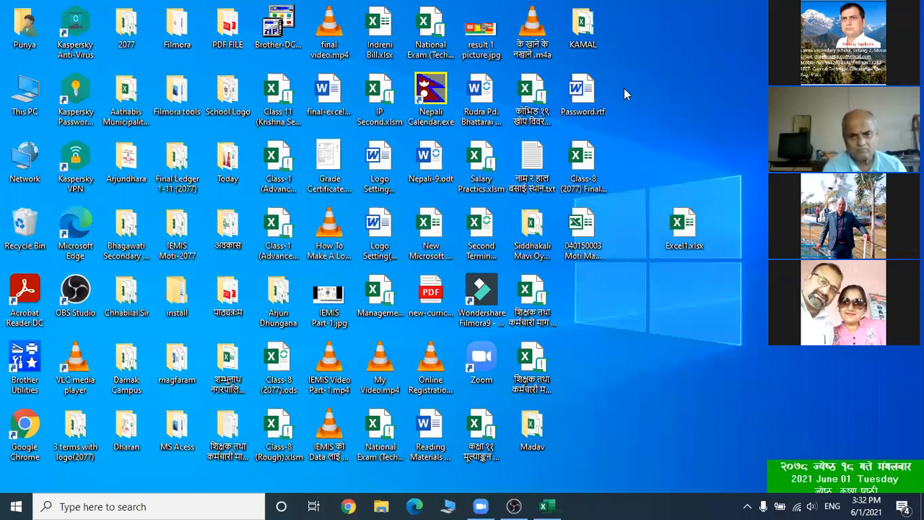
{"action": "left_click", "coordinate": [687, 229]}
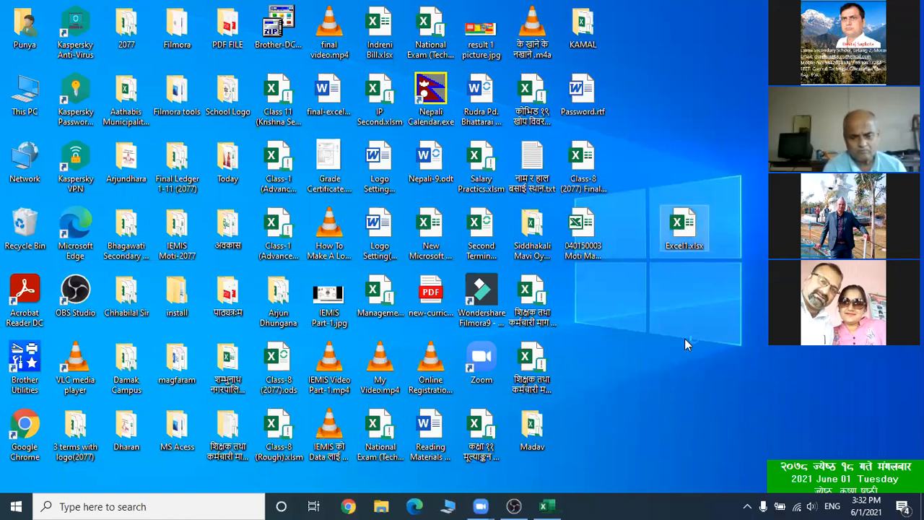
{"action": "key", "text": "Return"}
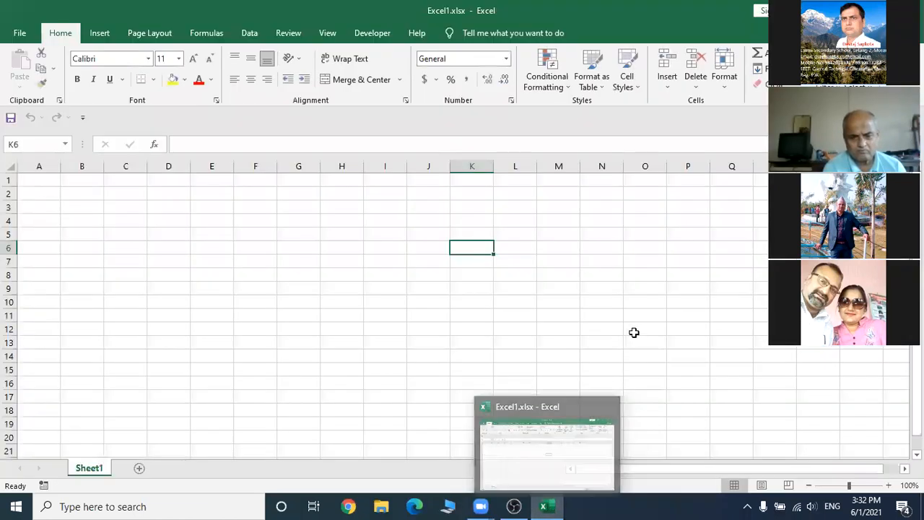
{"action": "left_click", "coordinate": [634, 332]}
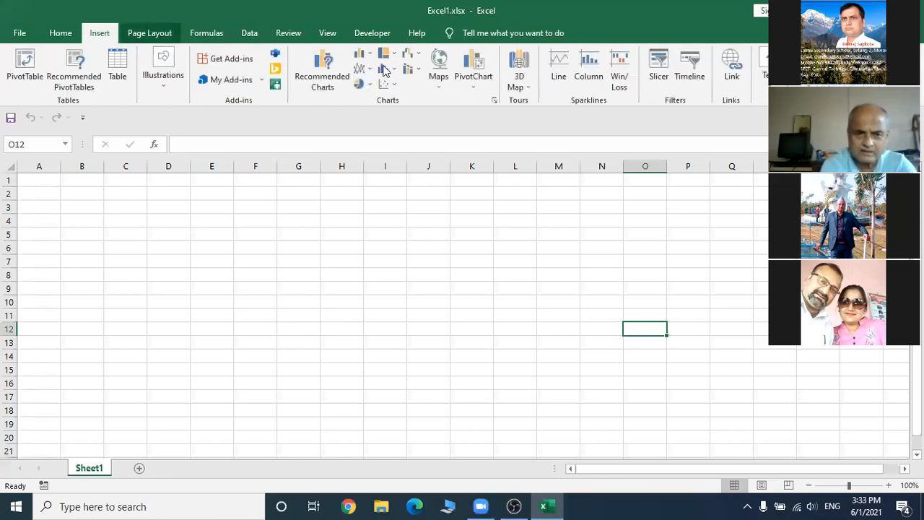
- Examine the ribbon commands for Review, Home, Insert, Page Layout and Formulas in Excel1.xlsx
{"action": "left_click", "coordinate": [288, 34]}
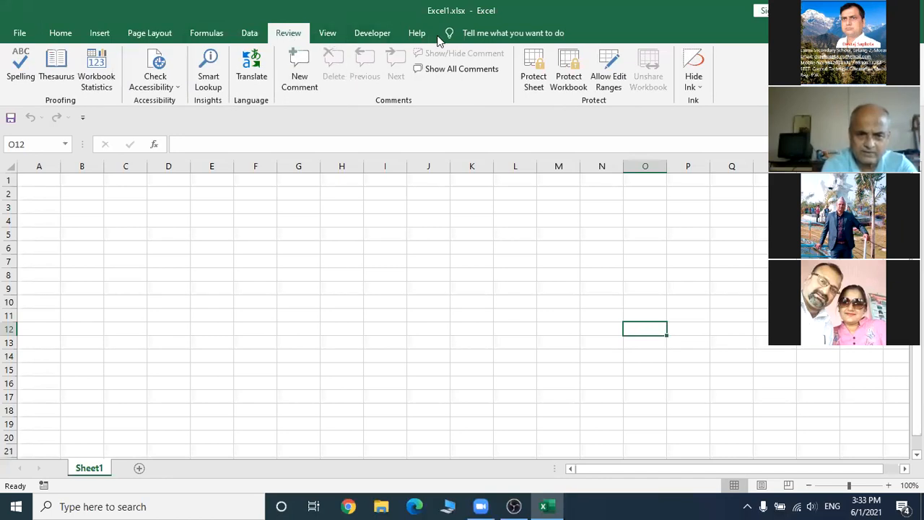
{"action": "left_click", "coordinate": [61, 33]}
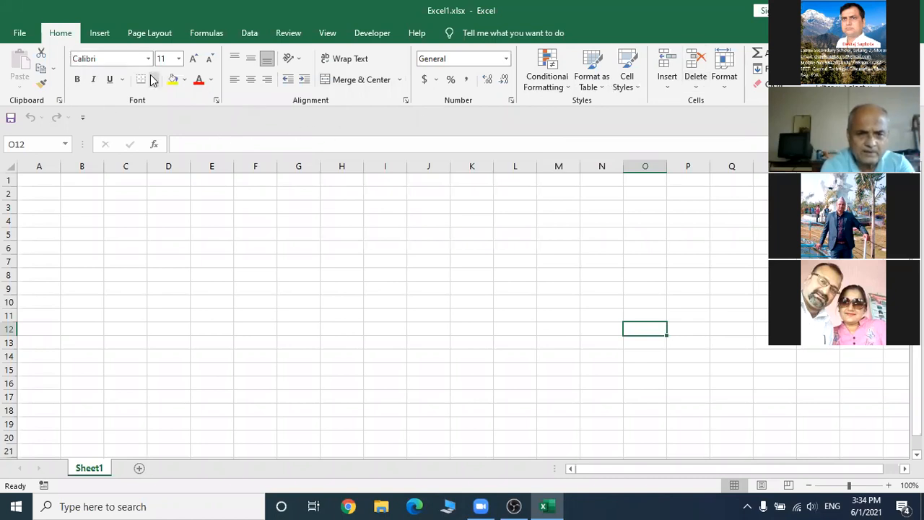
{"action": "left_click", "coordinate": [100, 36]}
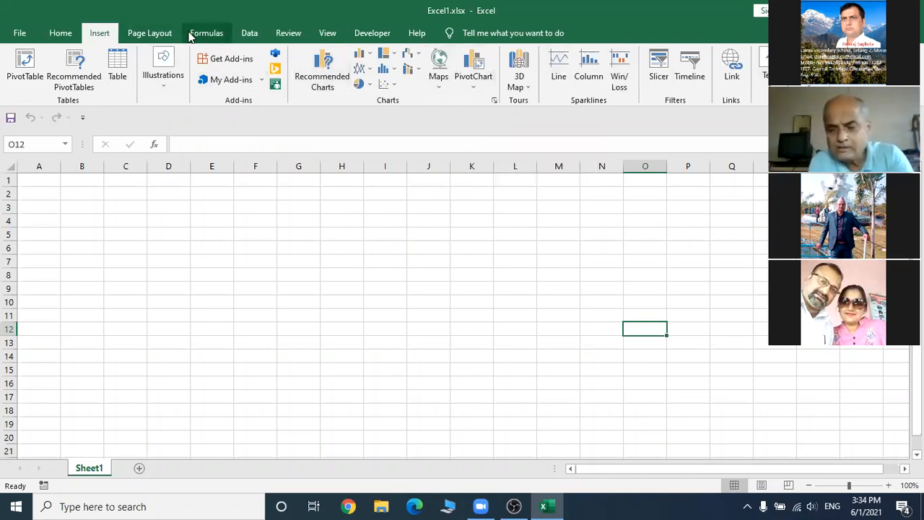
{"action": "left_click", "coordinate": [154, 34]}
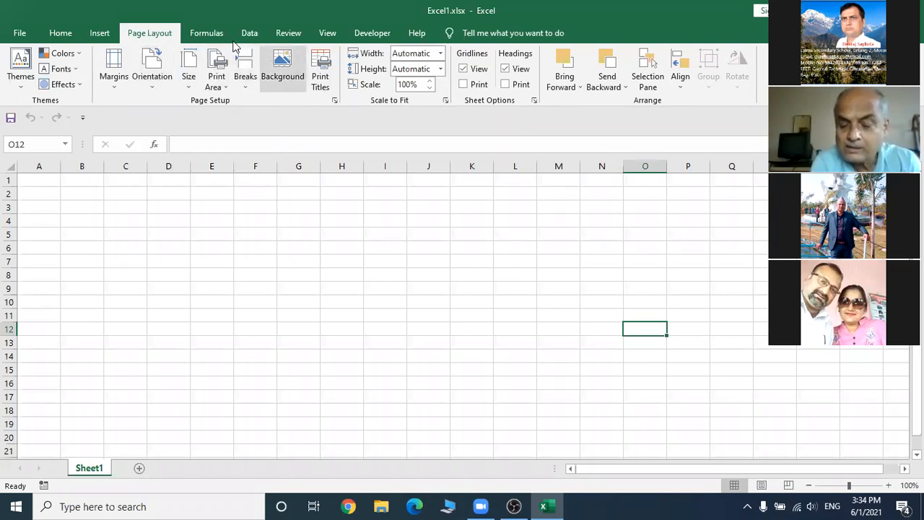
{"action": "left_click", "coordinate": [207, 35]}
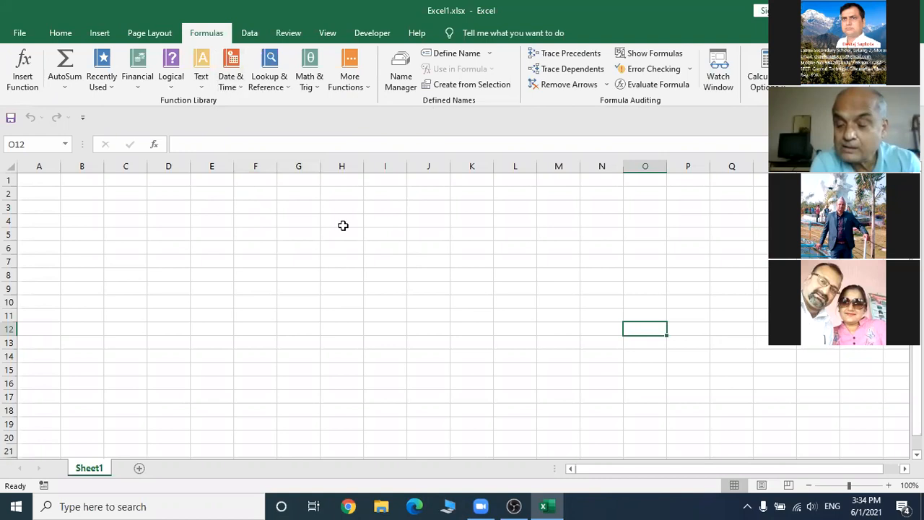
{"action": "left_click", "coordinate": [749, 32]}
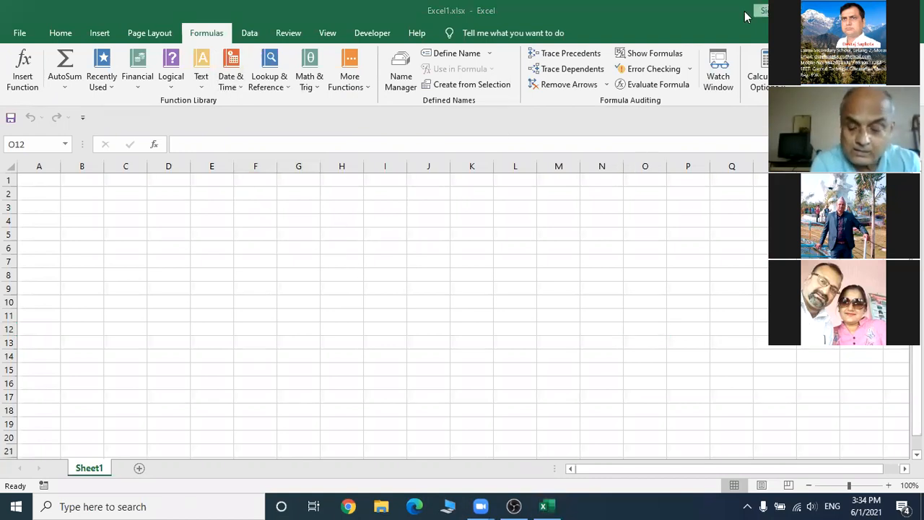
{"action": "left_click", "coordinate": [255, 35]}
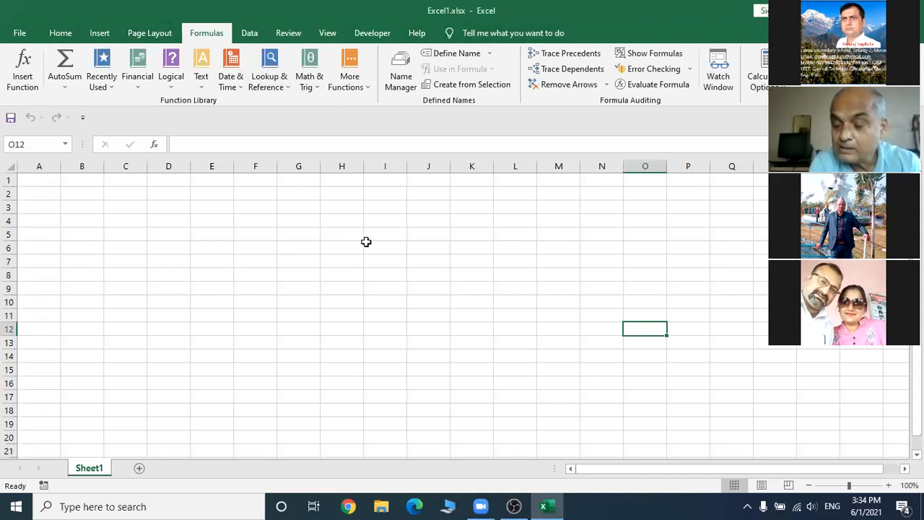
- Return to the Home commands and select entire columns A, F and M one at a time
{"action": "left_click", "coordinate": [65, 35]}
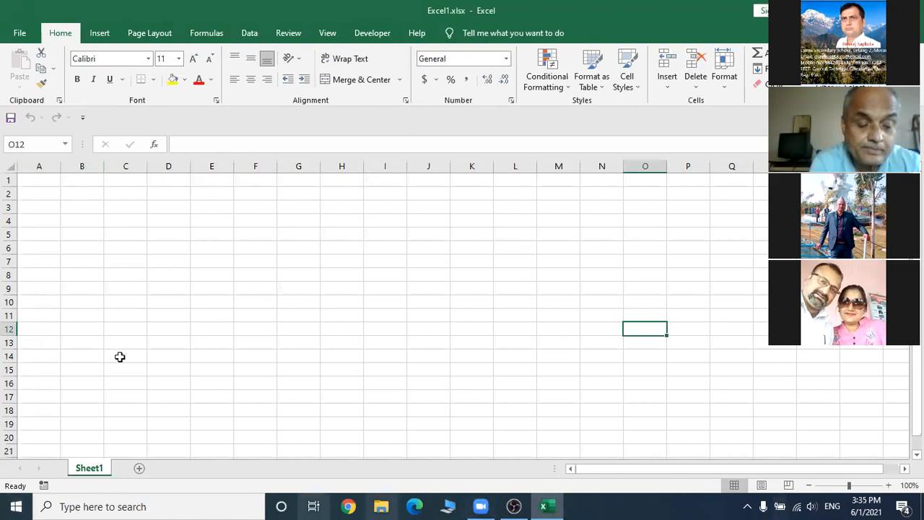
{"action": "left_click", "coordinate": [32, 164]}
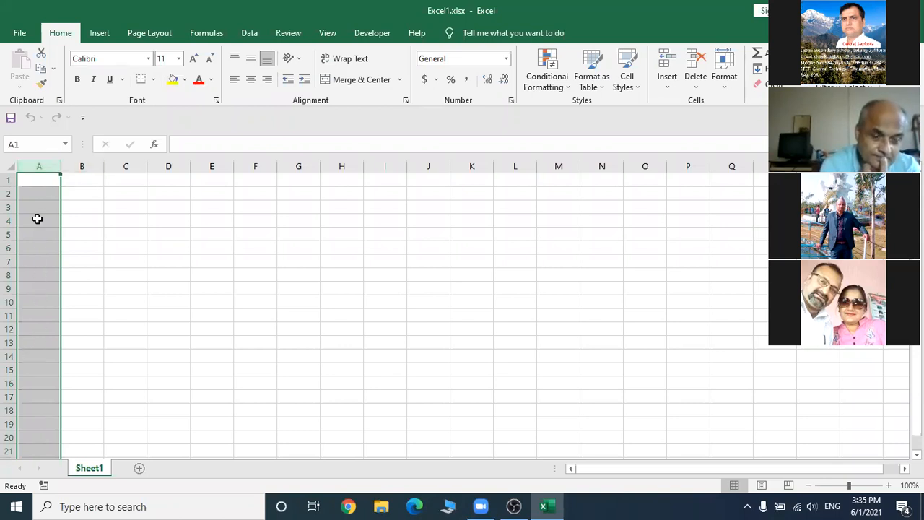
{"action": "left_click", "coordinate": [260, 161]}
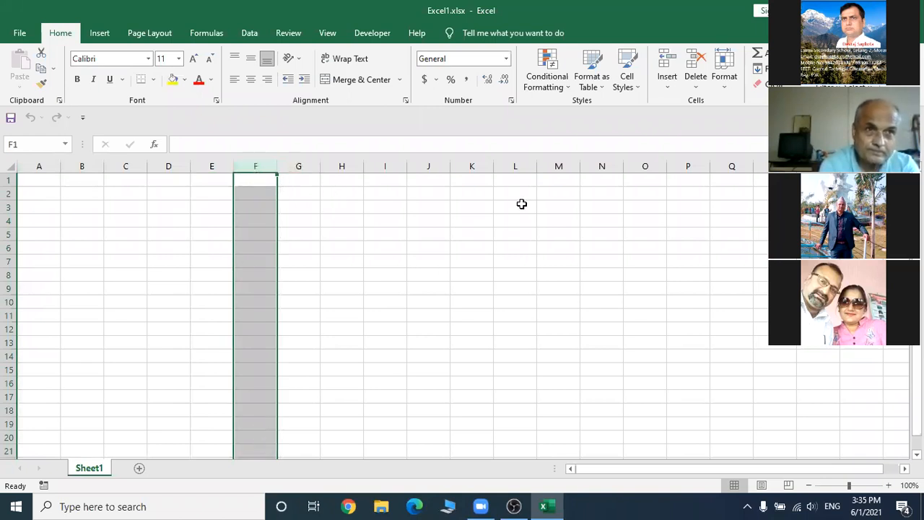
{"action": "left_click", "coordinate": [559, 162]}
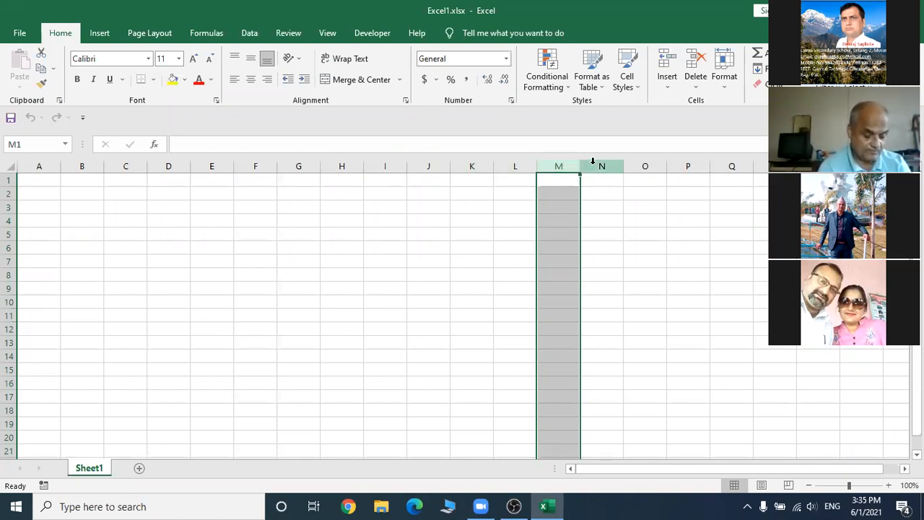
- Select entire rows 1 to 5 one at a time, followed by rows 11 and 15
{"action": "left_click", "coordinate": [9, 180]}
{"action": "left_click", "coordinate": [9, 193]}
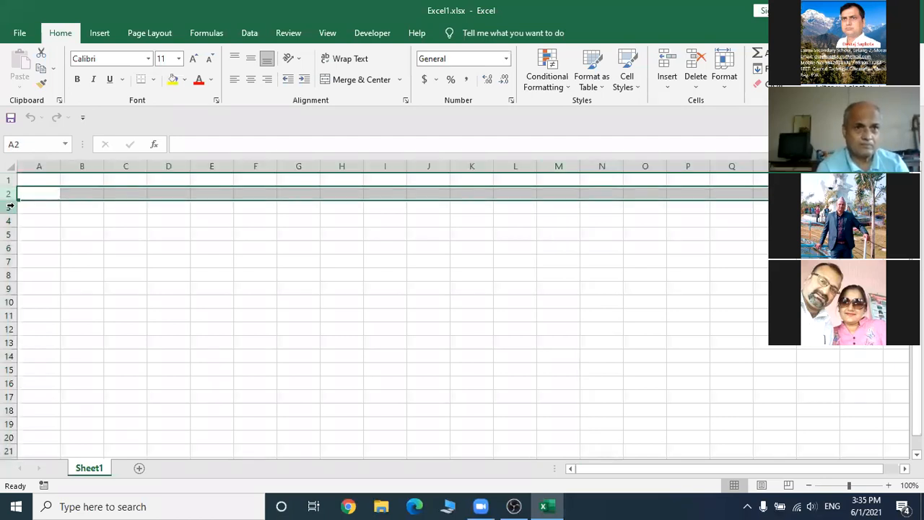
{"action": "left_click", "coordinate": [8, 207]}
{"action": "left_click", "coordinate": [8, 220]}
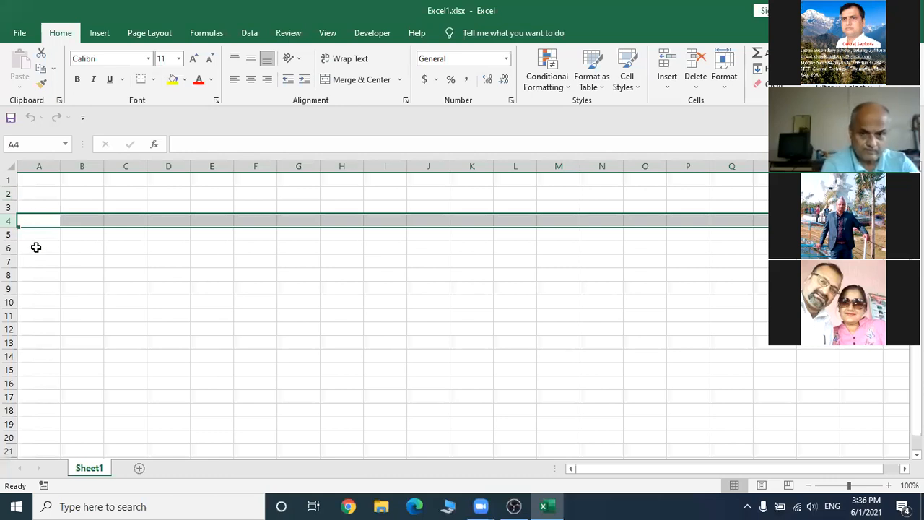
{"action": "left_click", "coordinate": [10, 232]}
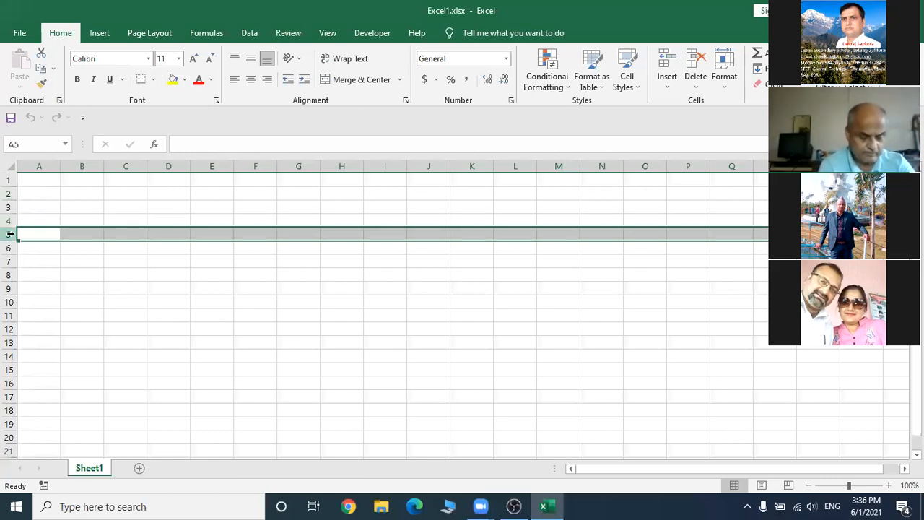
{"action": "left_click", "coordinate": [9, 222]}
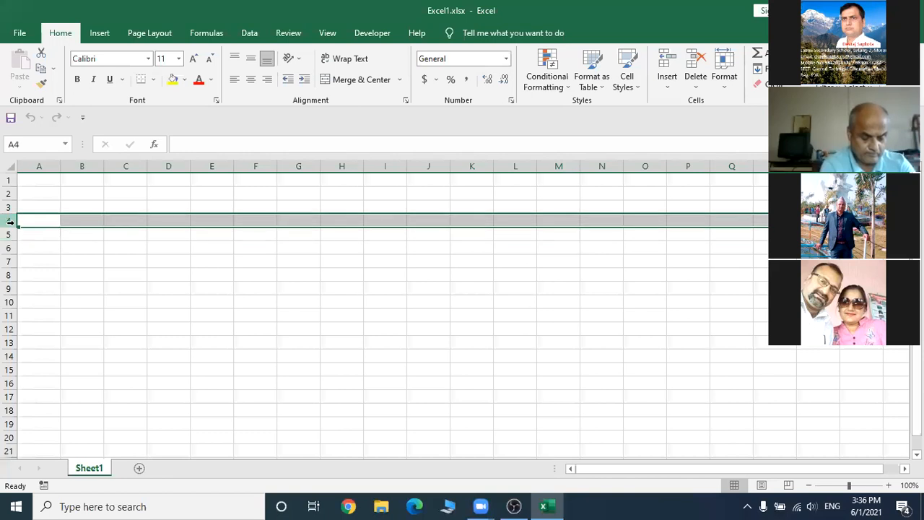
{"action": "left_click", "coordinate": [9, 233]}
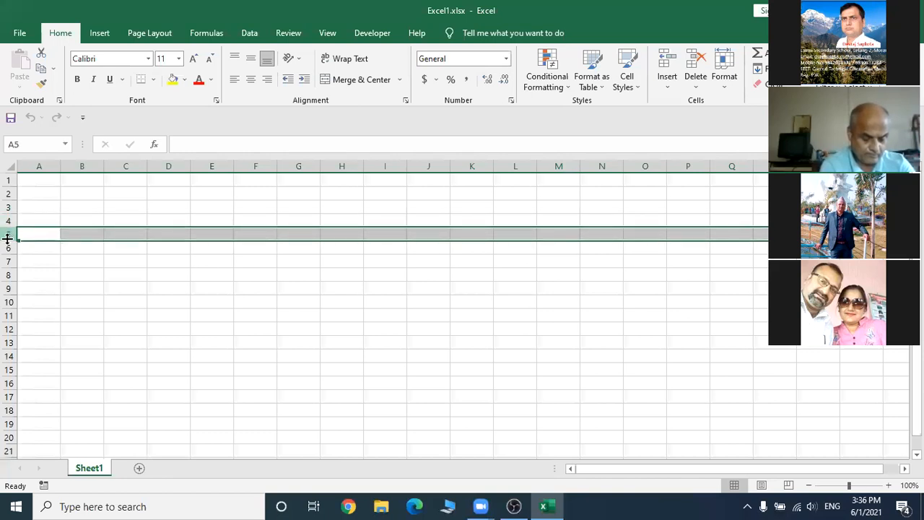
{"action": "left_click", "coordinate": [10, 316]}
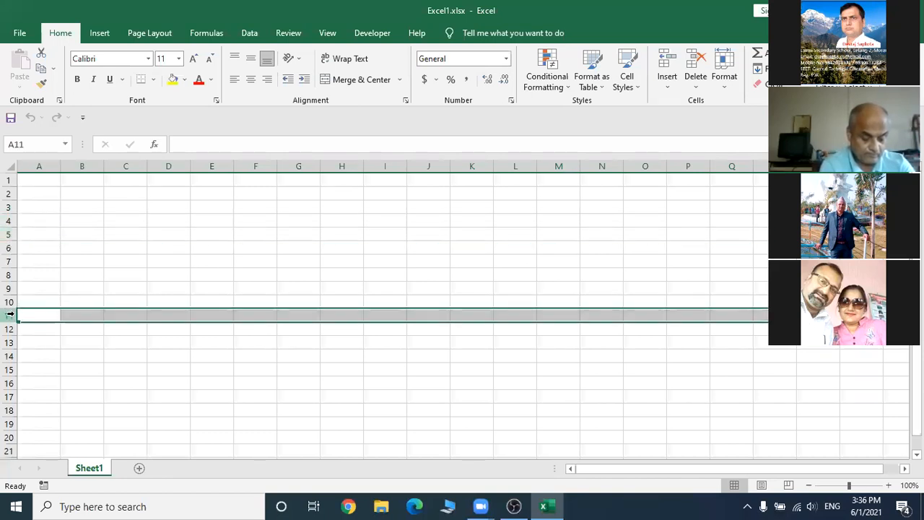
{"action": "left_click", "coordinate": [10, 369]}
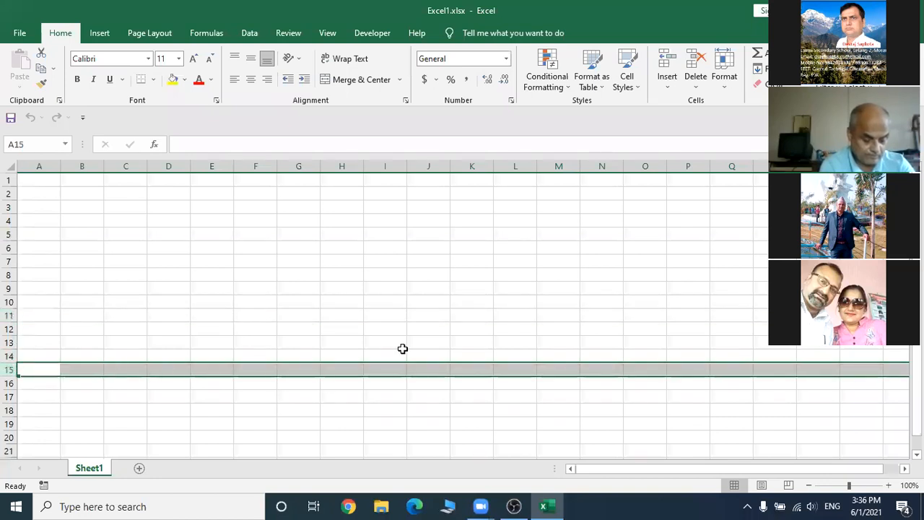
- Compare columns with rows by selecting columns F and E, and rows 6, 7 and 8, one at a time
{"action": "left_click", "coordinate": [257, 164]}
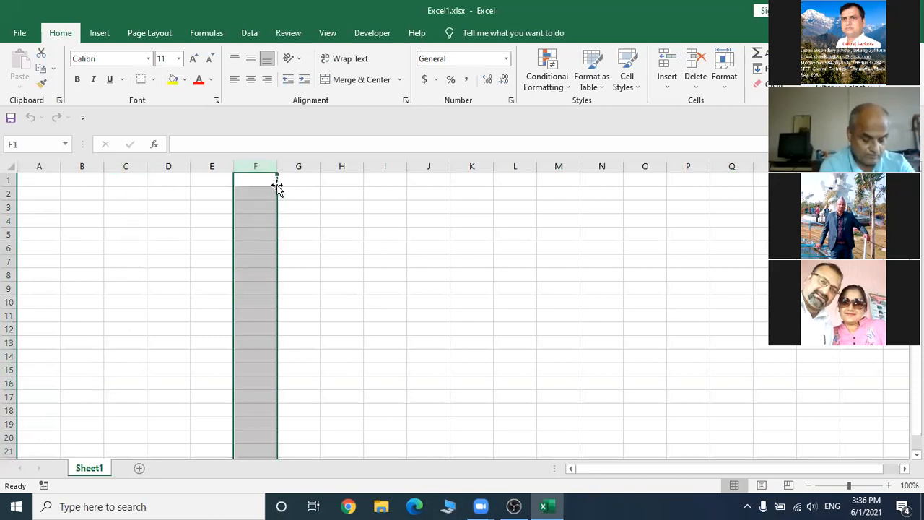
{"action": "left_click", "coordinate": [217, 166]}
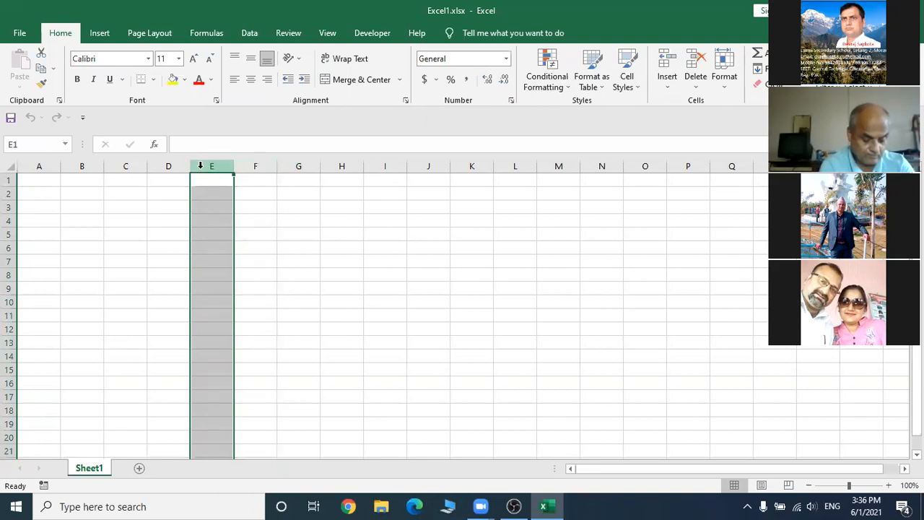
{"action": "left_click", "coordinate": [254, 166]}
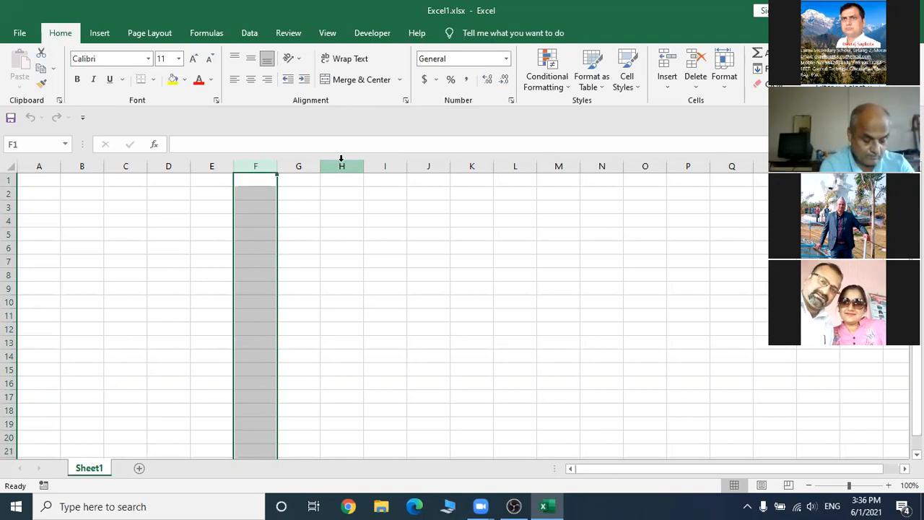
{"action": "left_click", "coordinate": [8, 250]}
{"action": "left_click", "coordinate": [8, 262]}
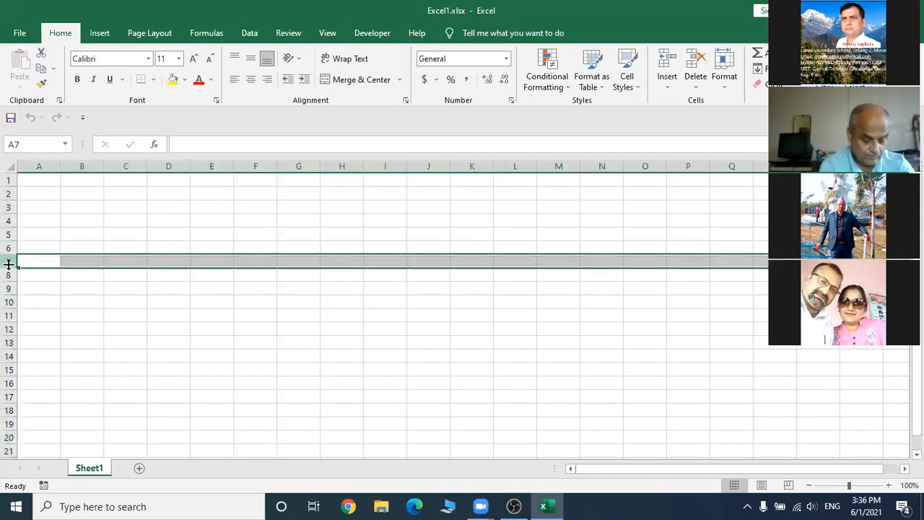
{"action": "left_click", "coordinate": [10, 275]}
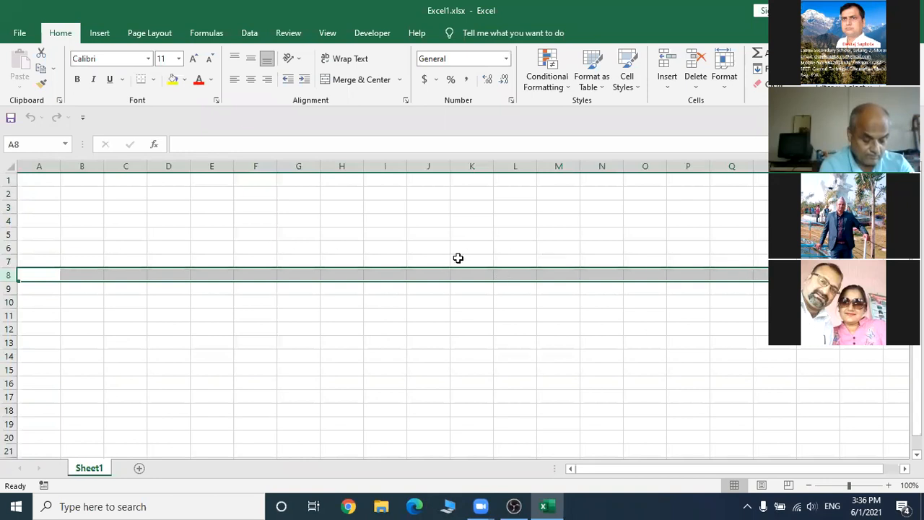
- Select the individual cells H5, I5, J5, H4 and I4 one at a time
{"action": "left_click", "coordinate": [346, 231]}
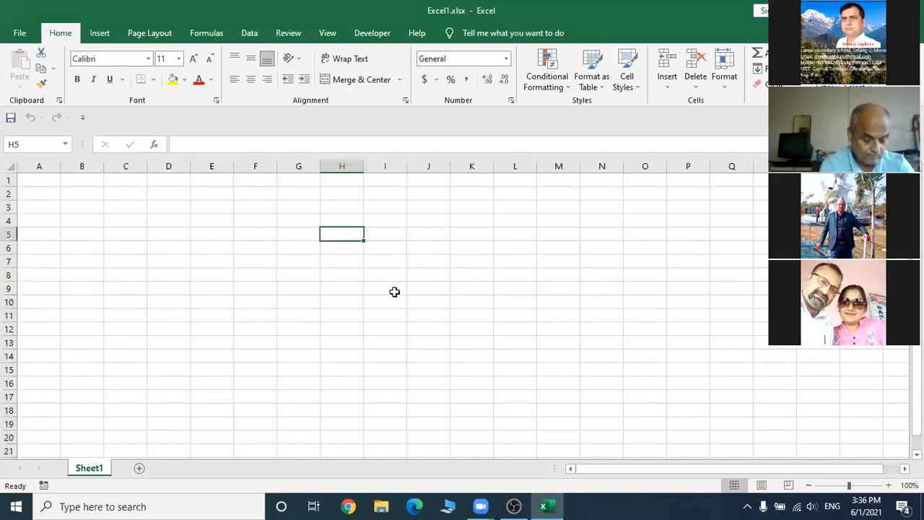
{"action": "left_click", "coordinate": [390, 238]}
{"action": "left_click", "coordinate": [425, 235]}
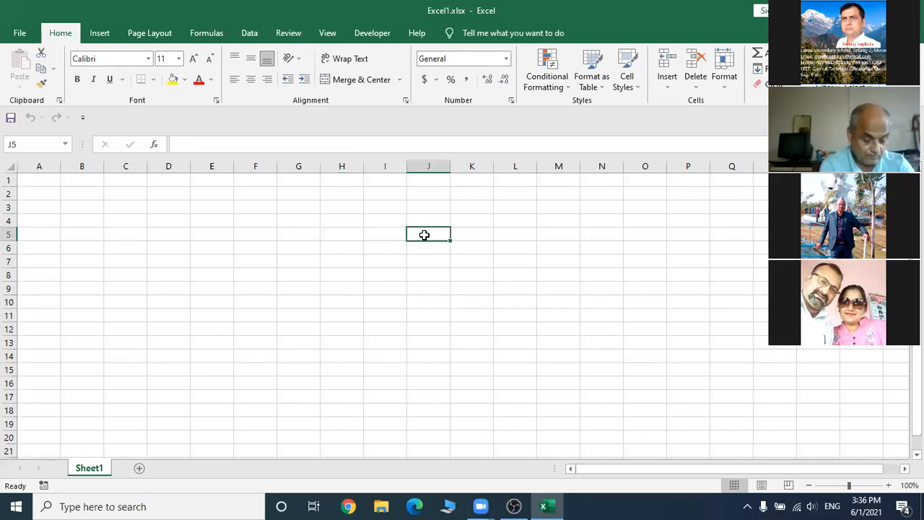
{"action": "left_click", "coordinate": [376, 233]}
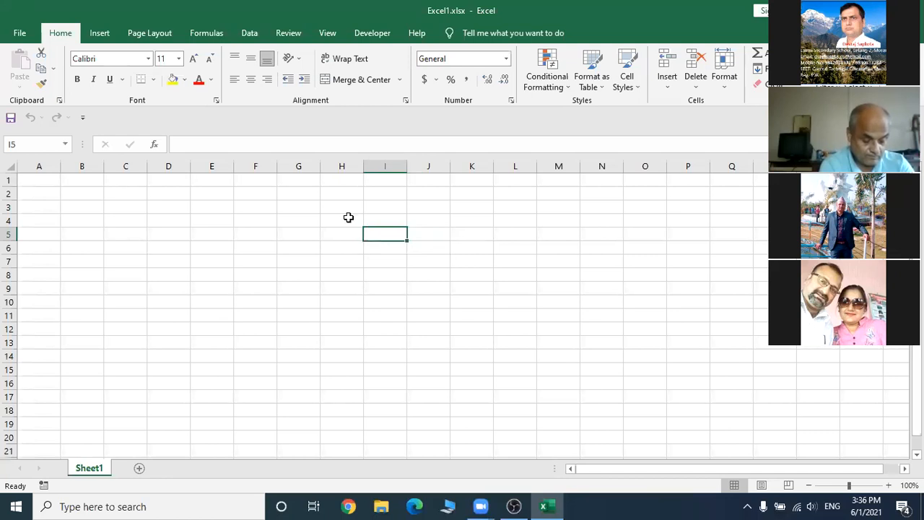
{"action": "left_click", "coordinate": [349, 217]}
{"action": "left_click", "coordinate": [386, 219]}
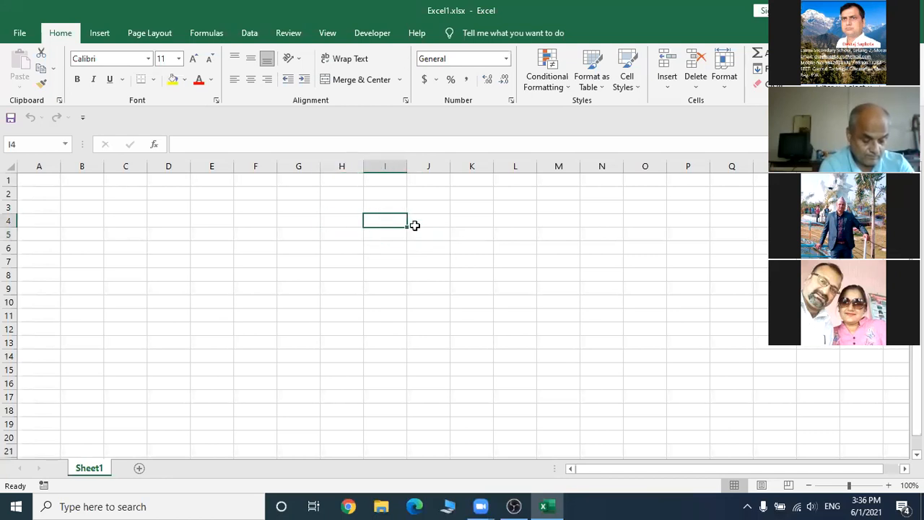
- Zoom the sheet to 154% and select cells F4, G4, G5 and G3 singly, ending on G4
{"action": "left_click", "coordinate": [855, 486]}
{"action": "left_click", "coordinate": [412, 254]}
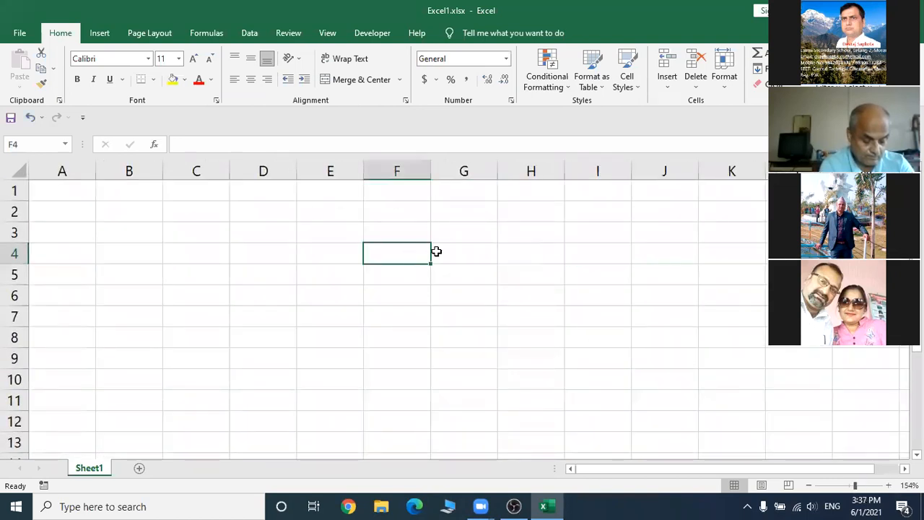
{"action": "left_click", "coordinate": [469, 253]}
{"action": "left_click", "coordinate": [402, 254]}
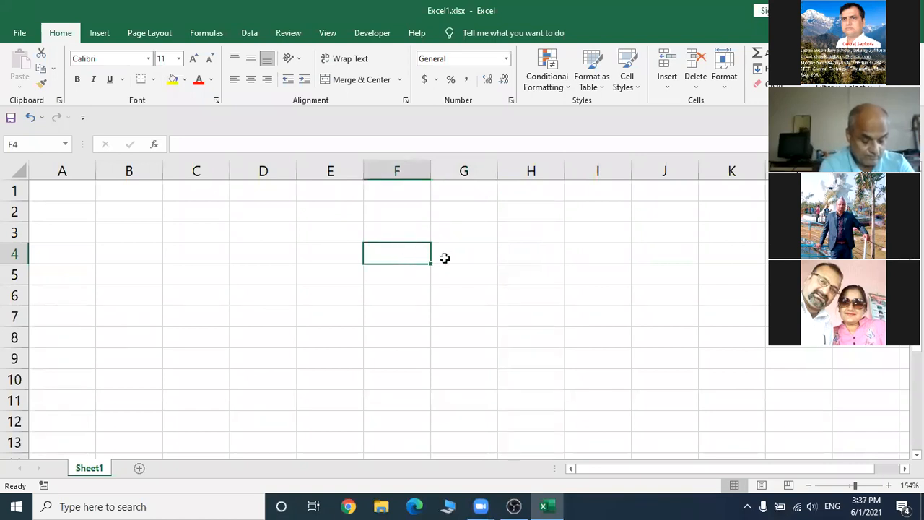
{"action": "left_click", "coordinate": [473, 254]}
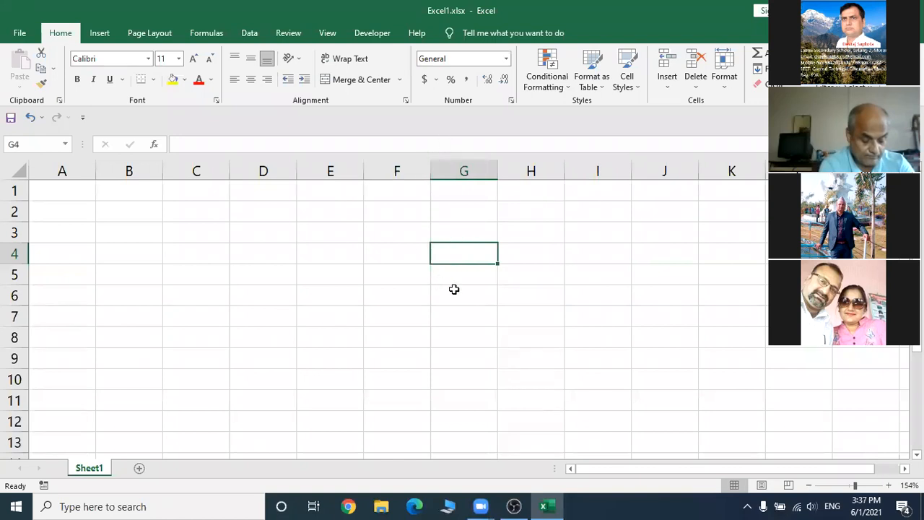
{"action": "left_click", "coordinate": [458, 276]}
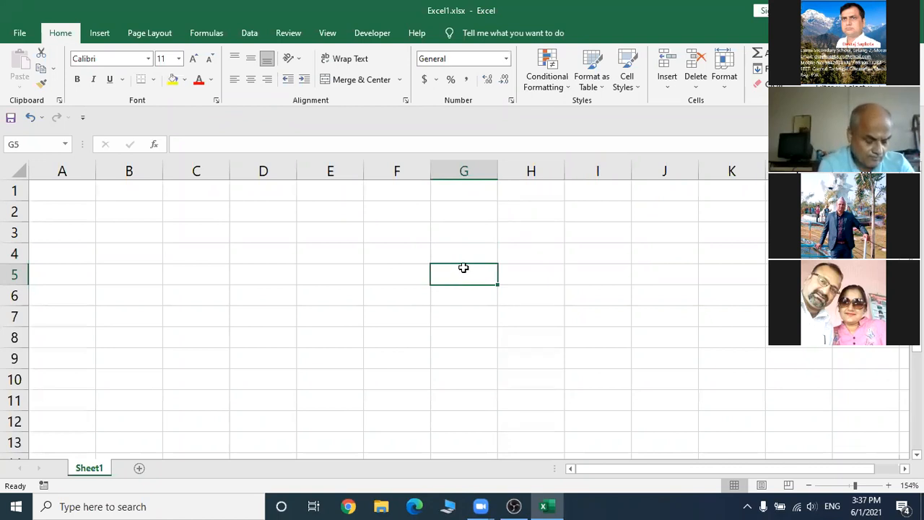
{"action": "left_click", "coordinate": [470, 231]}
{"action": "left_click", "coordinate": [464, 256]}
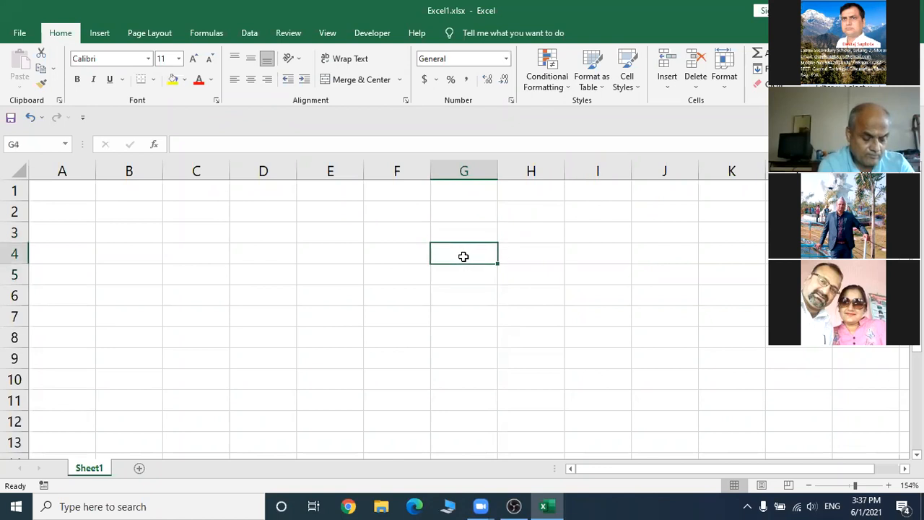
- Select cells F4, H4, D2, C2 and B2 one at a time to show how cells are addressed
{"action": "left_click", "coordinate": [402, 247]}
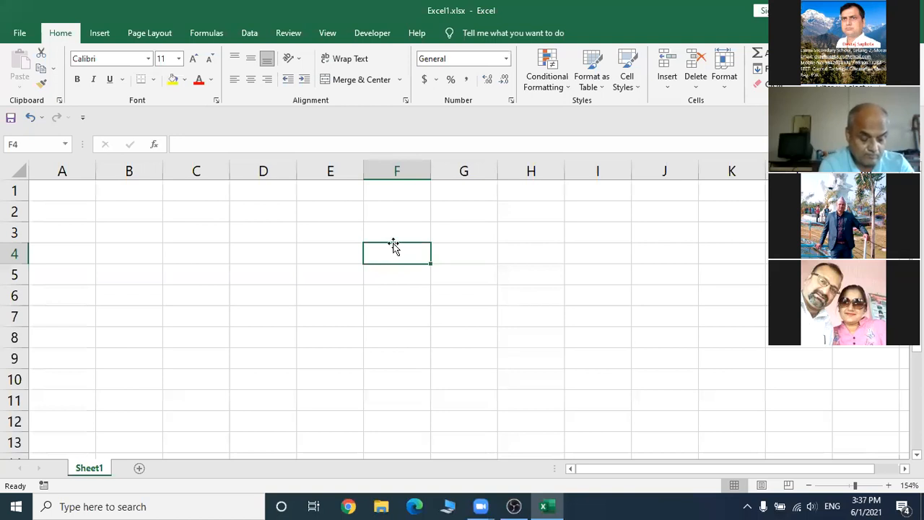
{"action": "left_click", "coordinate": [531, 255]}
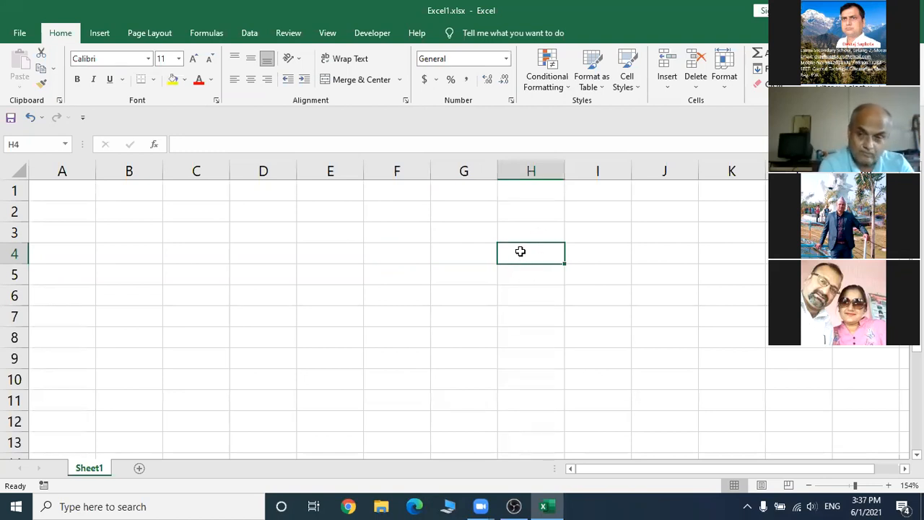
{"action": "left_click", "coordinate": [252, 210]}
{"action": "left_click", "coordinate": [212, 209]}
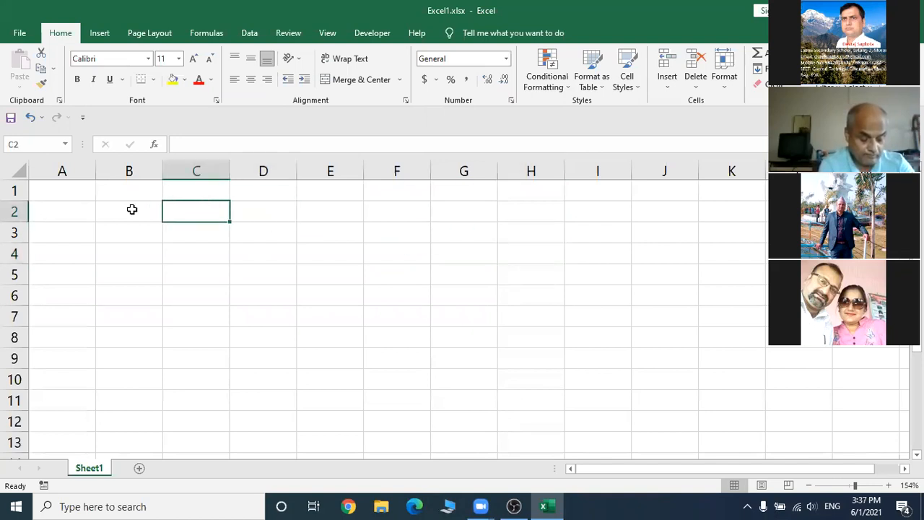
{"action": "left_click", "coordinate": [132, 209]}
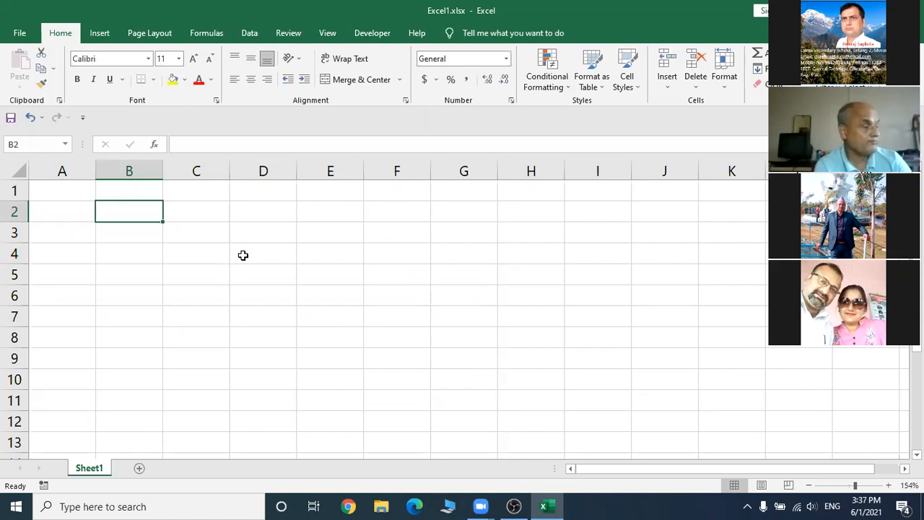
- Select cells E4, F4, G4, E3 and F3 one at a time, ending on F4, and zoom in on the sheet further
{"action": "left_click", "coordinate": [333, 251]}
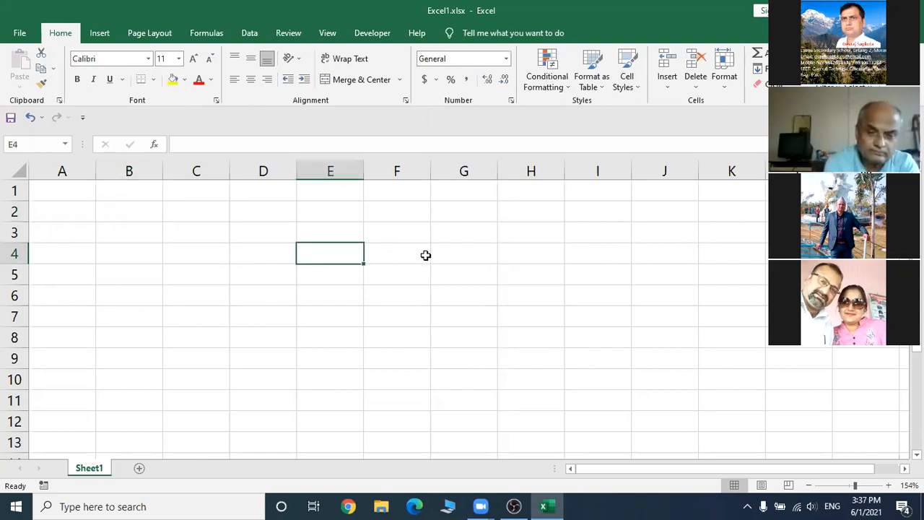
{"action": "left_click", "coordinate": [425, 255]}
{"action": "left_click", "coordinate": [477, 250]}
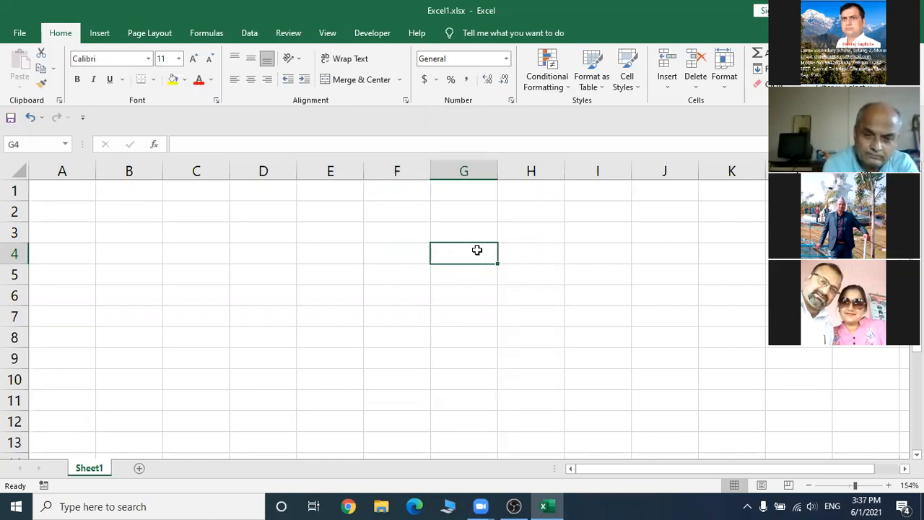
{"action": "left_click", "coordinate": [328, 232]}
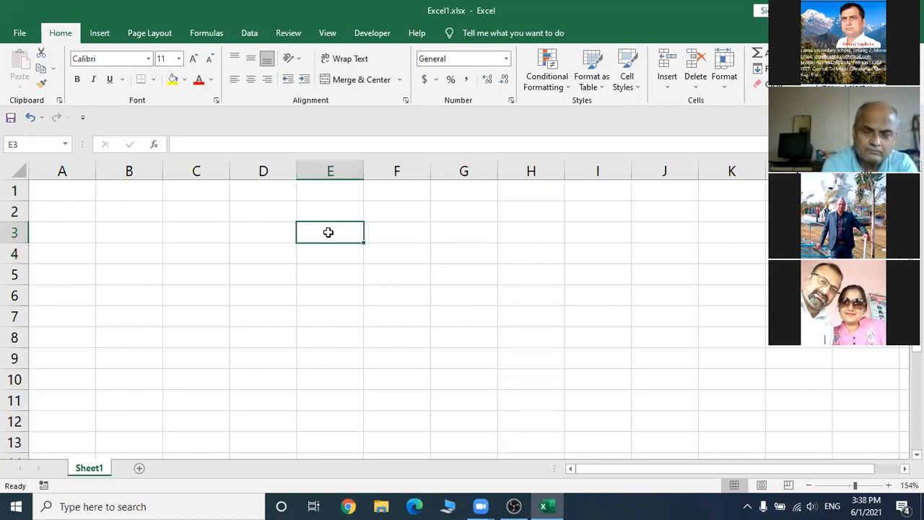
{"action": "left_click", "coordinate": [390, 235]}
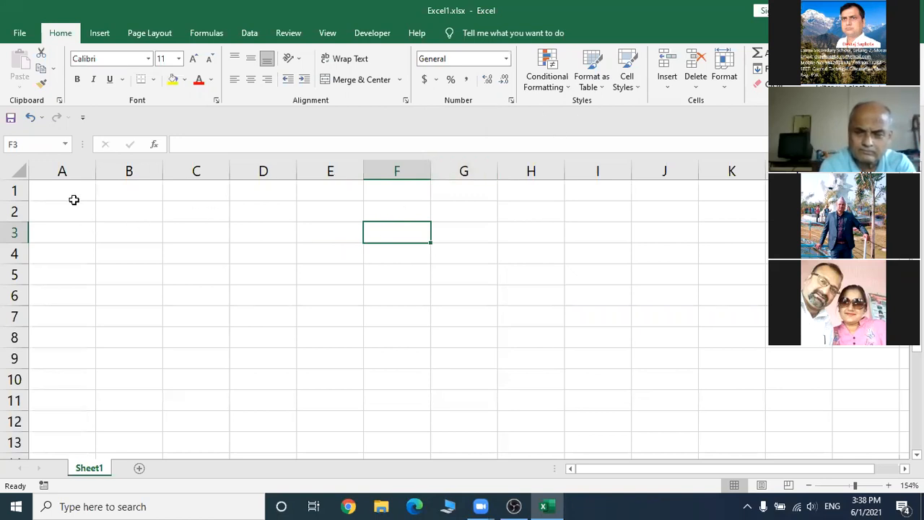
{"action": "left_click", "coordinate": [325, 232]}
{"action": "left_click", "coordinate": [388, 231]}
{"action": "left_click", "coordinate": [392, 254]}
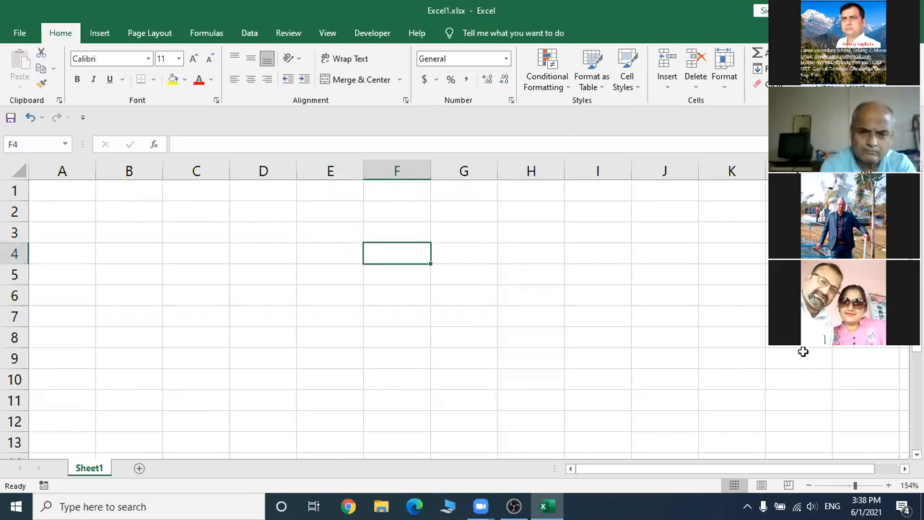
{"action": "left_click_drag", "start_coordinate": [856, 488], "coordinate": [859, 488]}
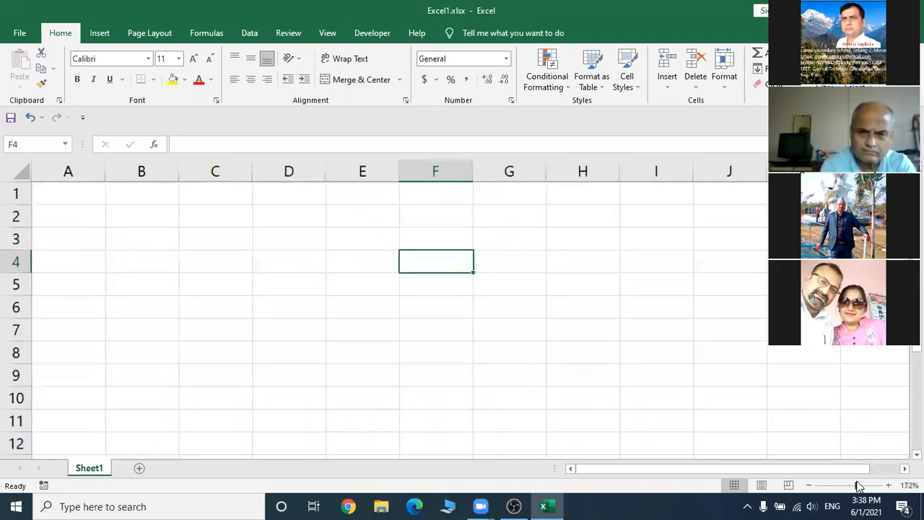
- Select cells E4, A1, B1 and C3 one at a time and return to A1 to show each cell's address
{"action": "left_click", "coordinate": [381, 271]}
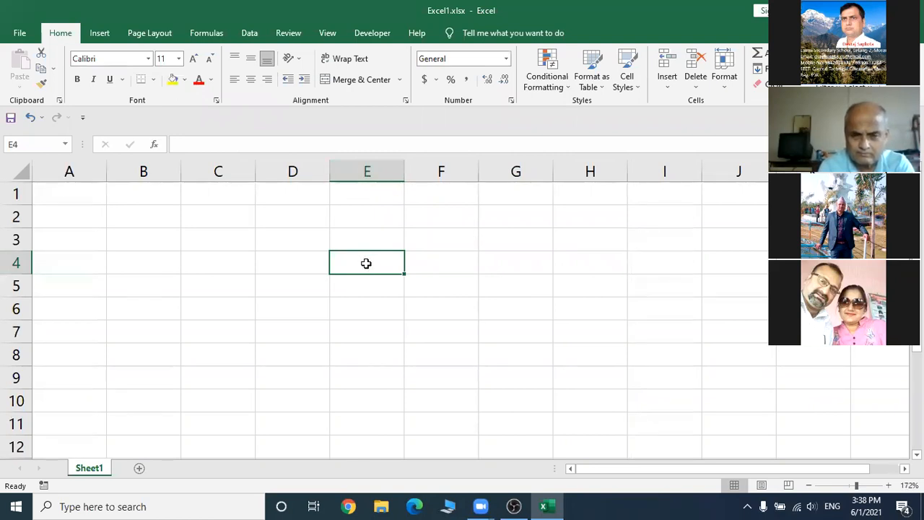
{"action": "left_click", "coordinate": [71, 197]}
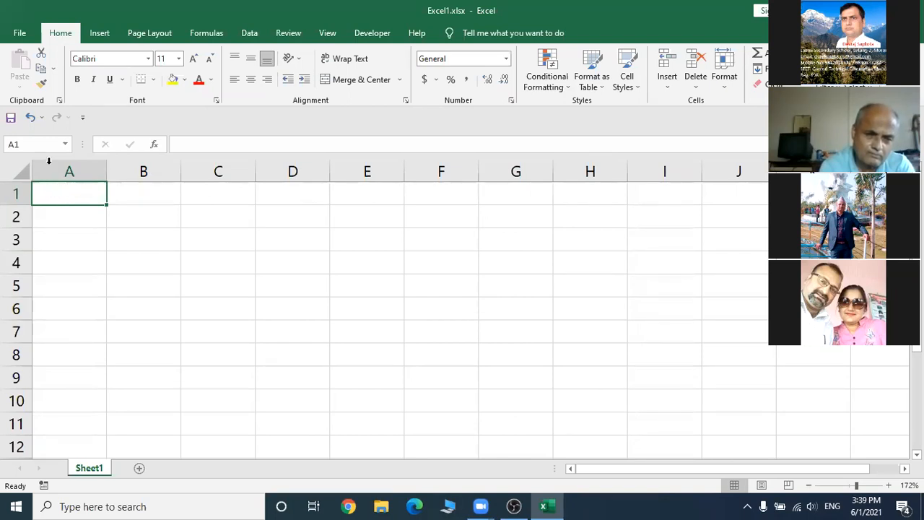
{"action": "left_click", "coordinate": [145, 196]}
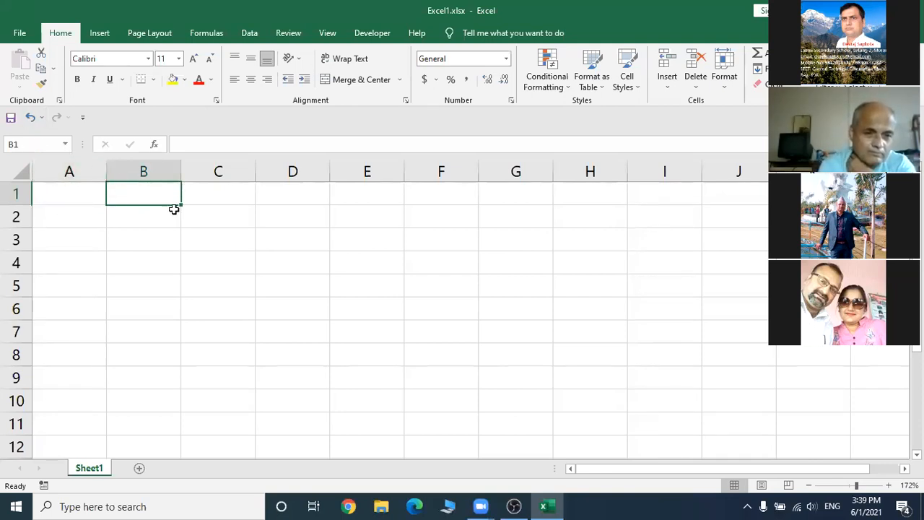
{"action": "left_click", "coordinate": [197, 241]}
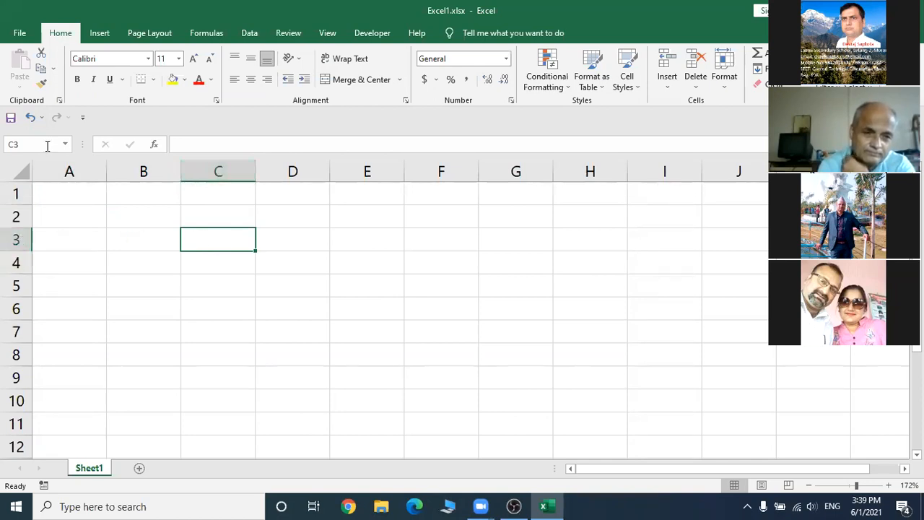
{"action": "left_click", "coordinate": [72, 192]}
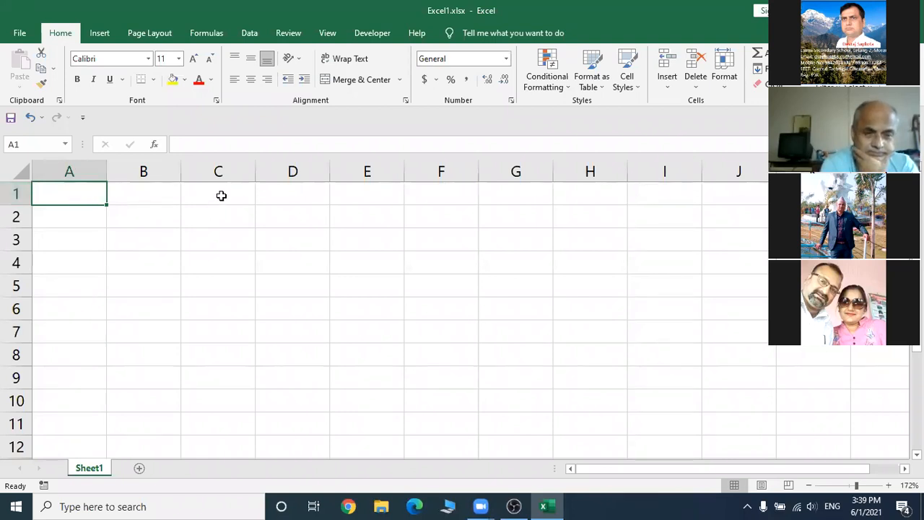
- Select the whole of row 1 and look along it across the columns
{"action": "left_click", "coordinate": [12, 193]}
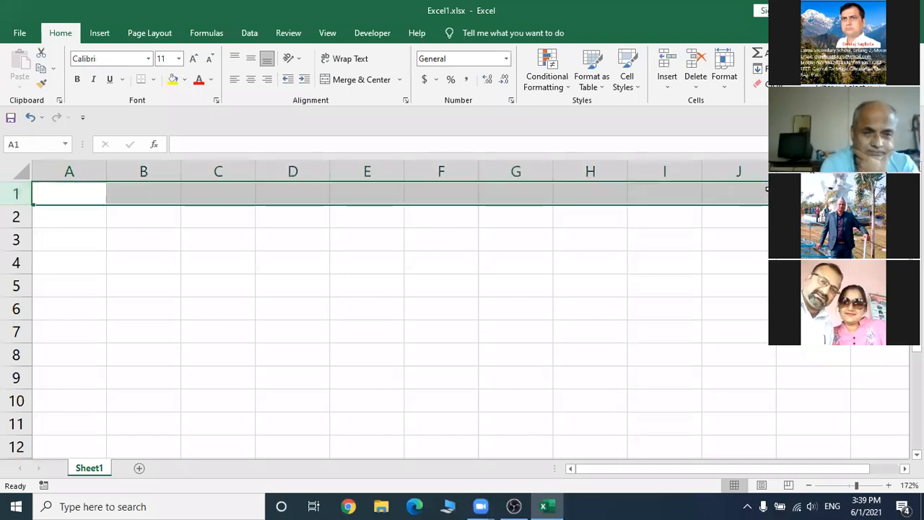
{"action": "left_click_drag", "start_coordinate": [635, 470], "coordinate": [695, 468]}
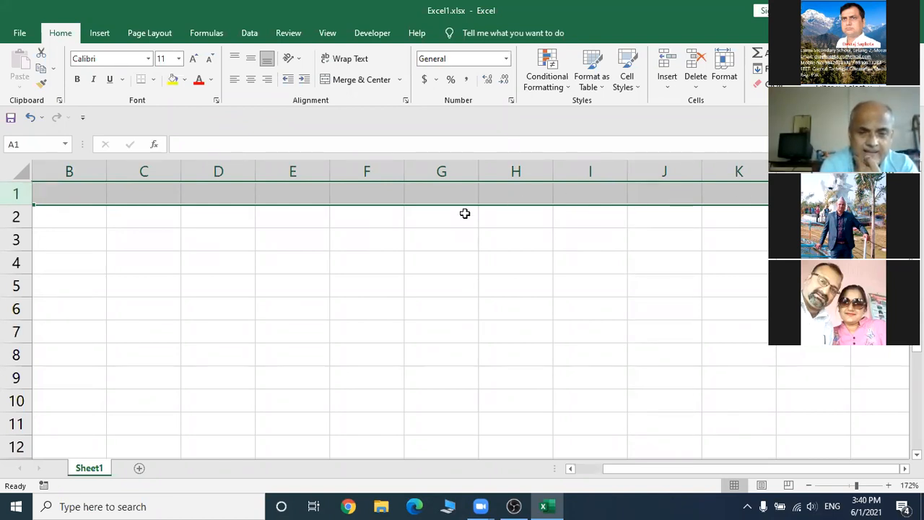
{"action": "left_click_drag", "start_coordinate": [621, 470], "coordinate": [540, 466]}
- Select the cells A2, B2, C2 and D2 of the second row one at a time
{"action": "left_click", "coordinate": [73, 217]}
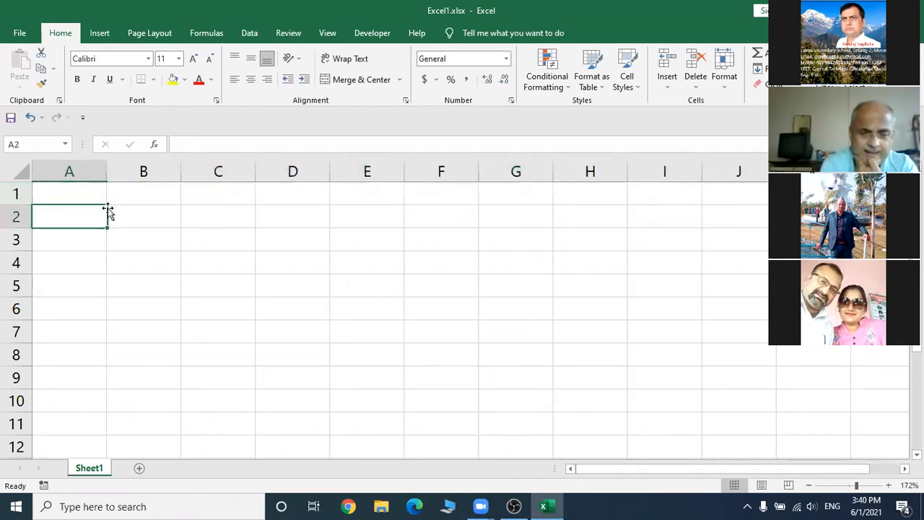
{"action": "left_click", "coordinate": [147, 224]}
{"action": "left_click", "coordinate": [219, 219]}
{"action": "left_click", "coordinate": [286, 217]}
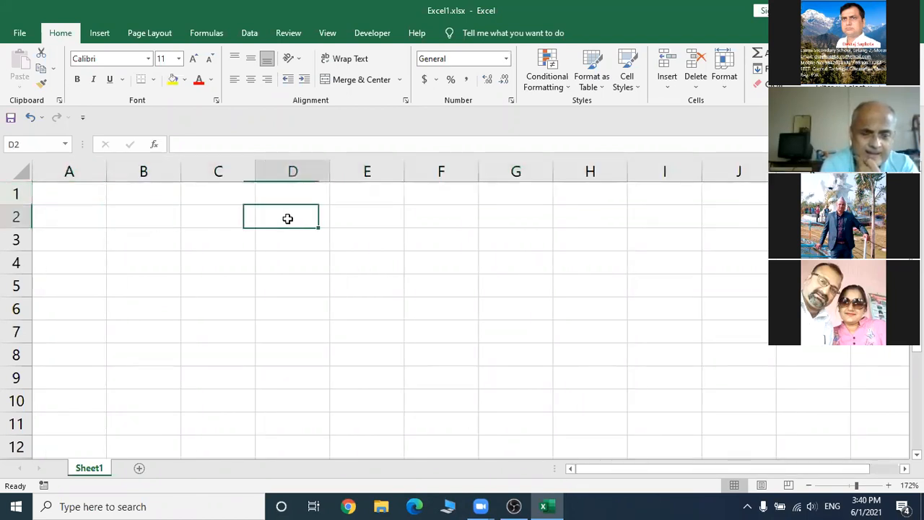
- Select the entire row 1, followed by its individual cells A1, B1, C1 and D1
{"action": "left_click", "coordinate": [13, 194]}
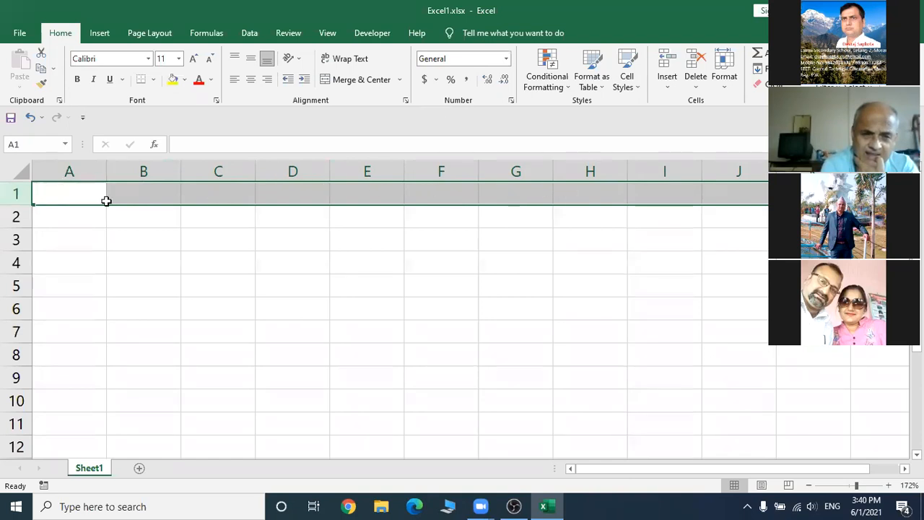
{"action": "left_click", "coordinate": [80, 193]}
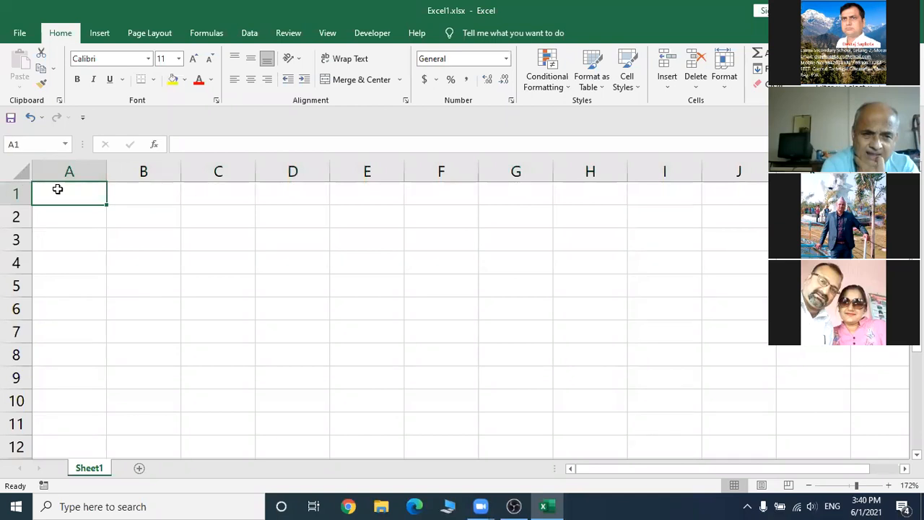
{"action": "left_click", "coordinate": [136, 192]}
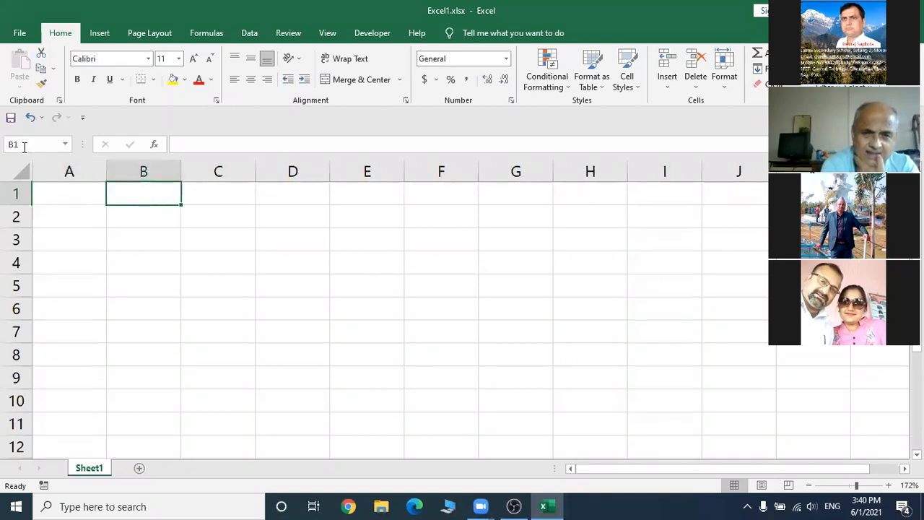
{"action": "left_click", "coordinate": [232, 193]}
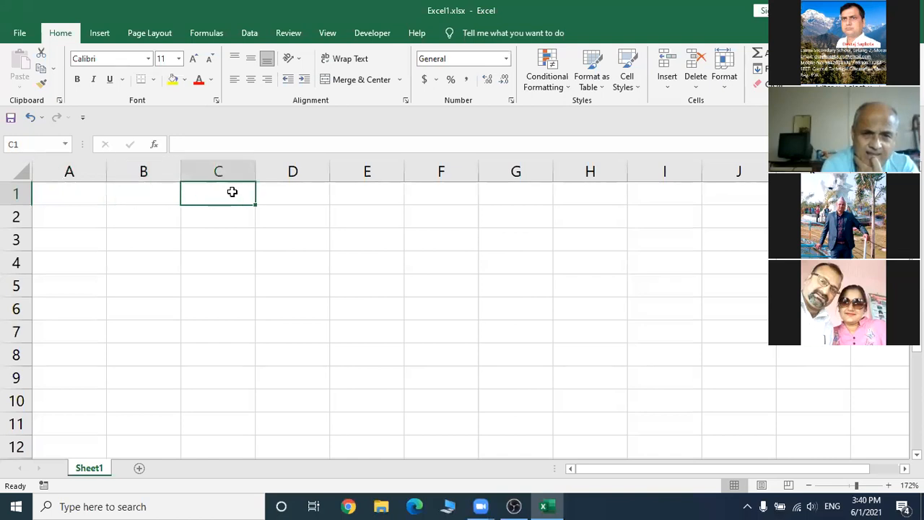
{"action": "left_click", "coordinate": [297, 194]}
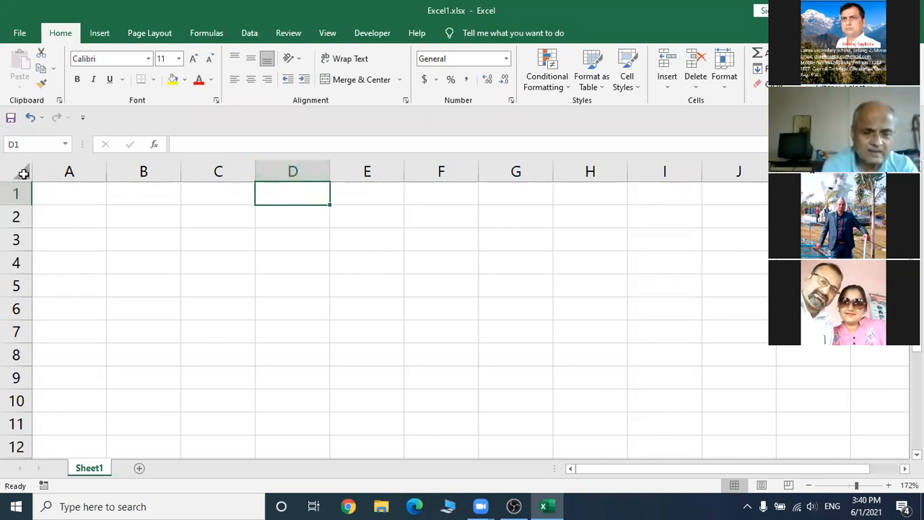
- Enter a sample first name in lowercase in cell D4 and reselect that cell
{"action": "left_click", "coordinate": [298, 262]}
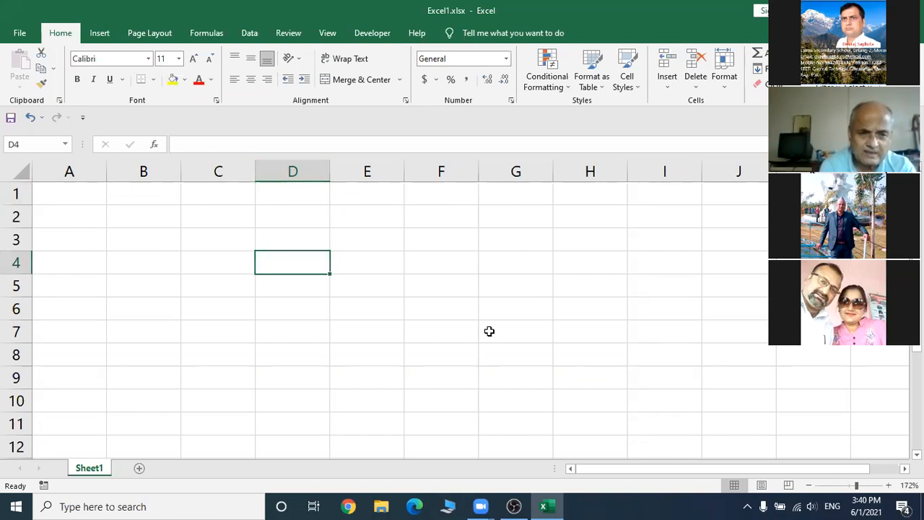
{"action": "type", "text": "ram"}
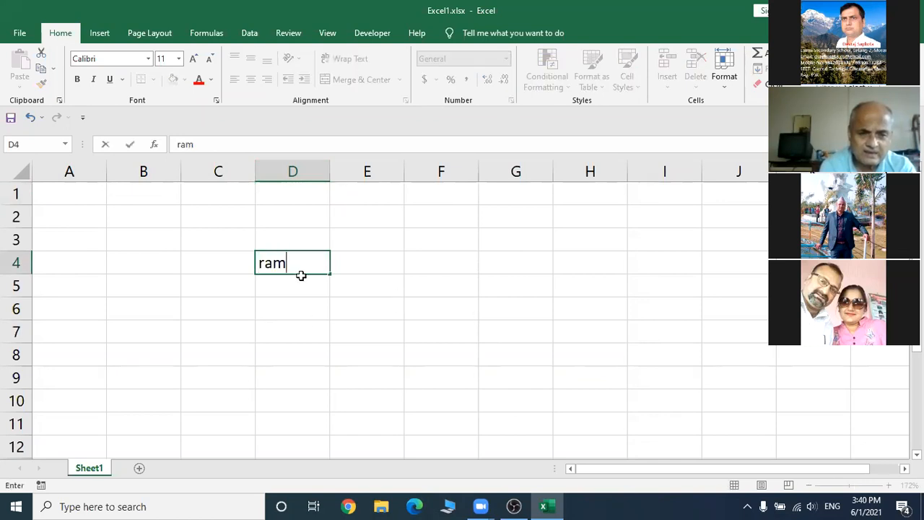
{"action": "key", "text": "Return"}
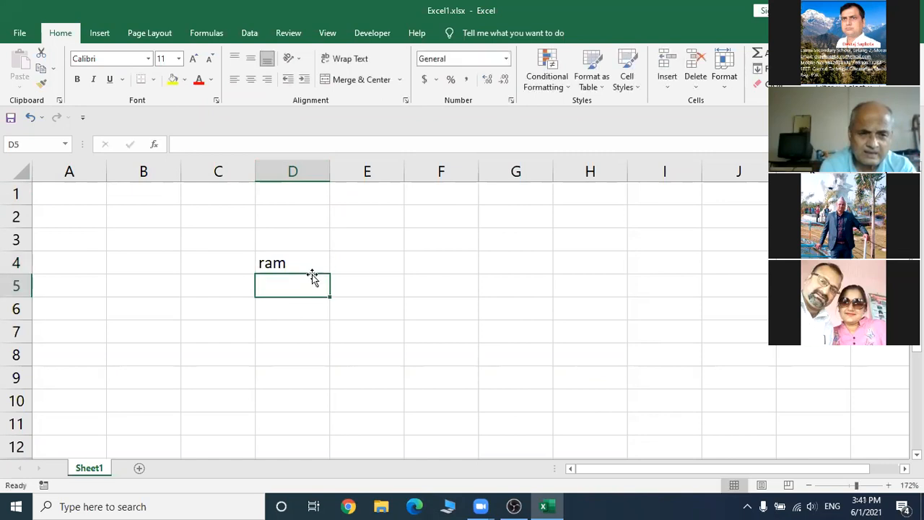
{"action": "left_click", "coordinate": [310, 267]}
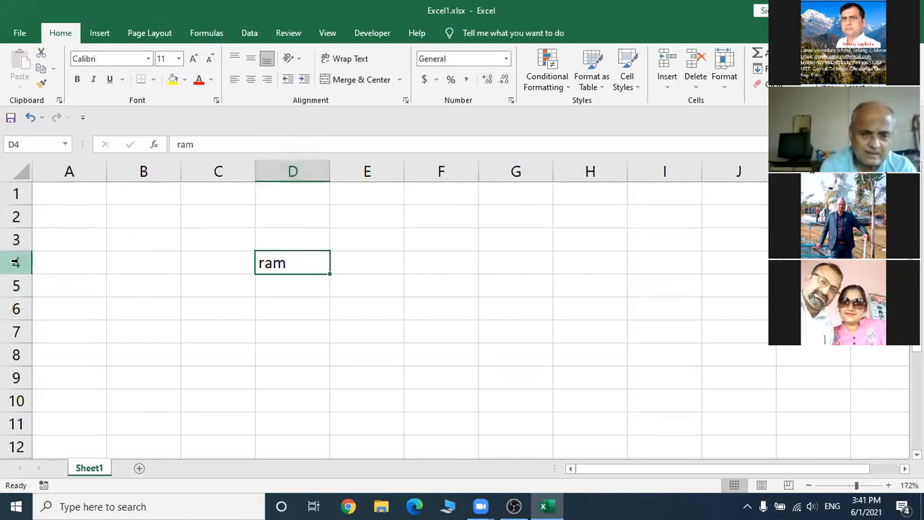
{"action": "left_click", "coordinate": [303, 284]}
{"action": "left_click", "coordinate": [296, 264]}
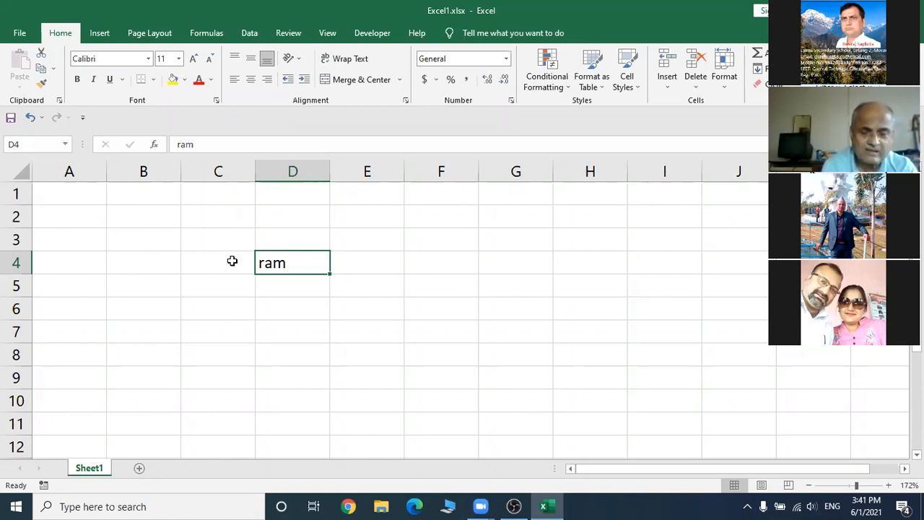
- Select cell H5, browse down the sheet past row 40, and select cells F47 and E43
{"action": "left_click", "coordinate": [599, 286]}
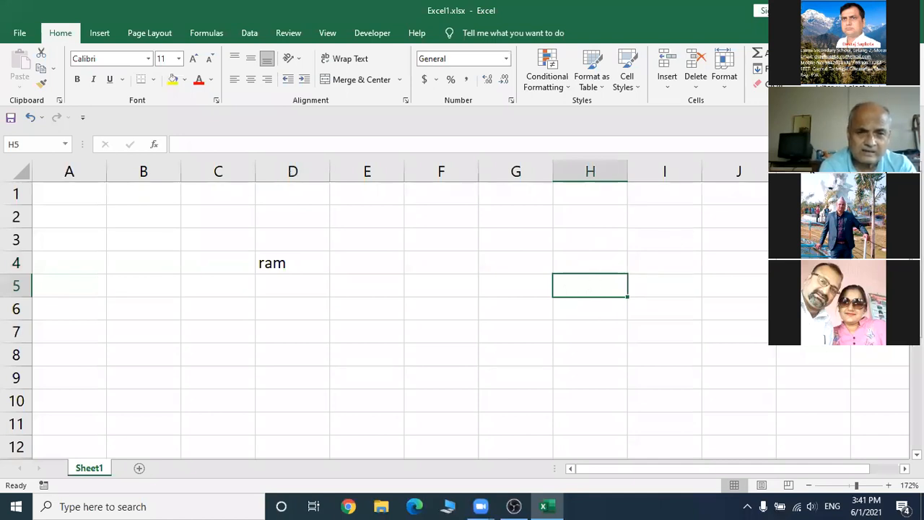
{"action": "scroll", "coordinate": [397, 318], "scroll_direction": "down", "scroll_amount": 3}
{"action": "scroll", "coordinate": [455, 321], "scroll_direction": "down", "scroll_amount": 6}
{"action": "scroll", "coordinate": [879, 433], "scroll_direction": "down", "scroll_amount": 4}
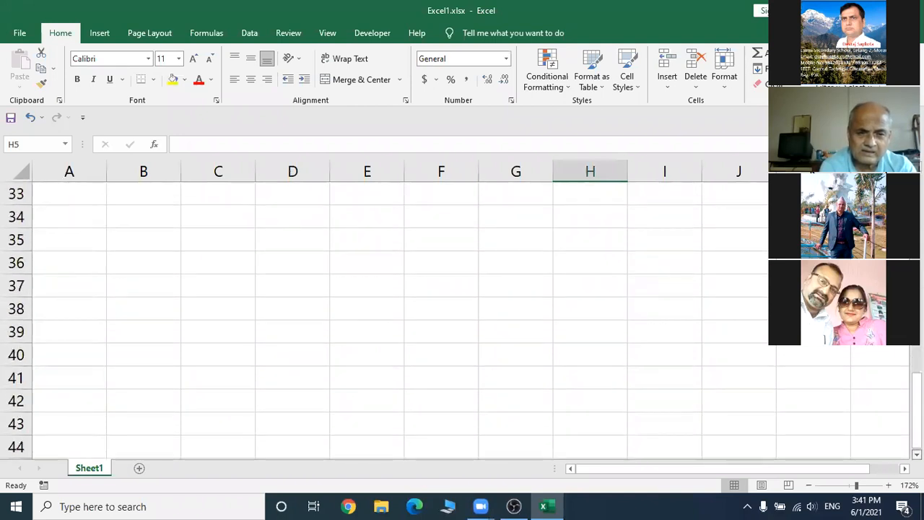
{"action": "left_click", "coordinate": [428, 357]}
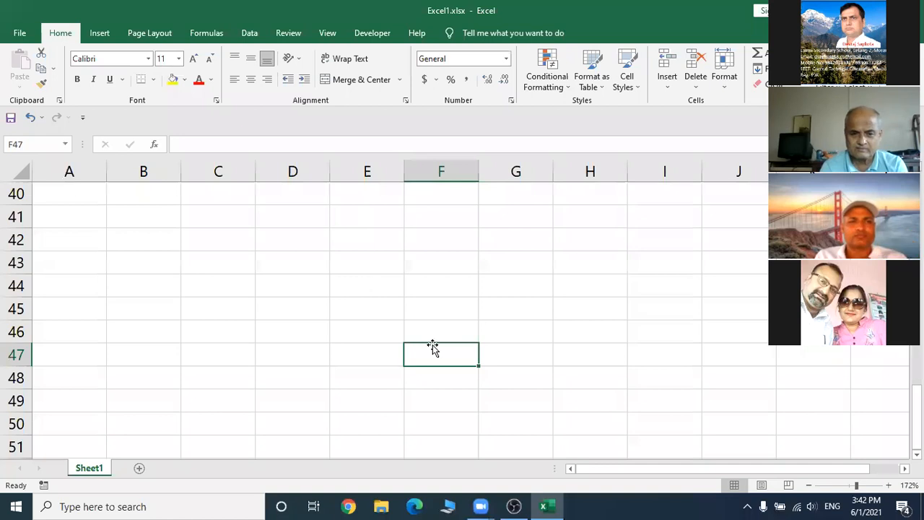
{"action": "left_click", "coordinate": [376, 258]}
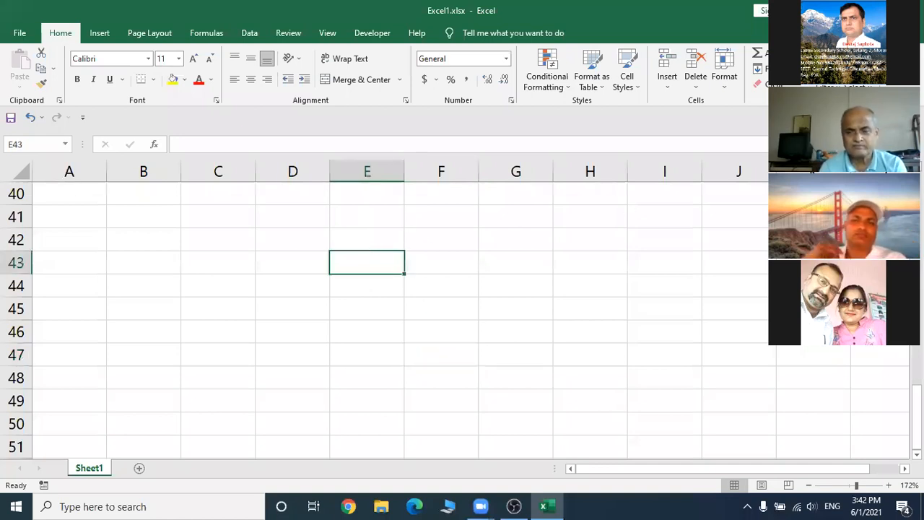
- Go back to cell D4, view its entry in the formula bar, and compare it with the empty cell D5, ending on D4
{"action": "left_click_drag", "start_coordinate": [917, 417], "coordinate": [918, 187]}
{"action": "left_click", "coordinate": [306, 265]}
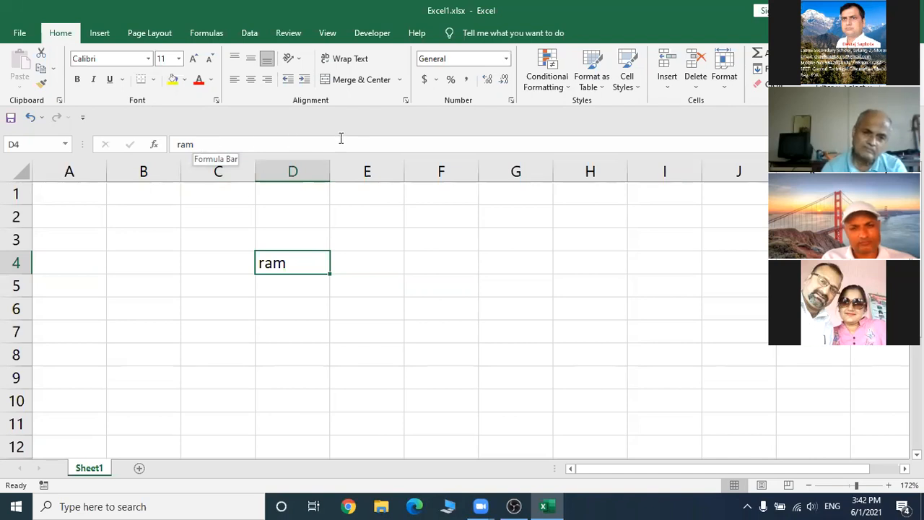
{"action": "left_click", "coordinate": [207, 145]}
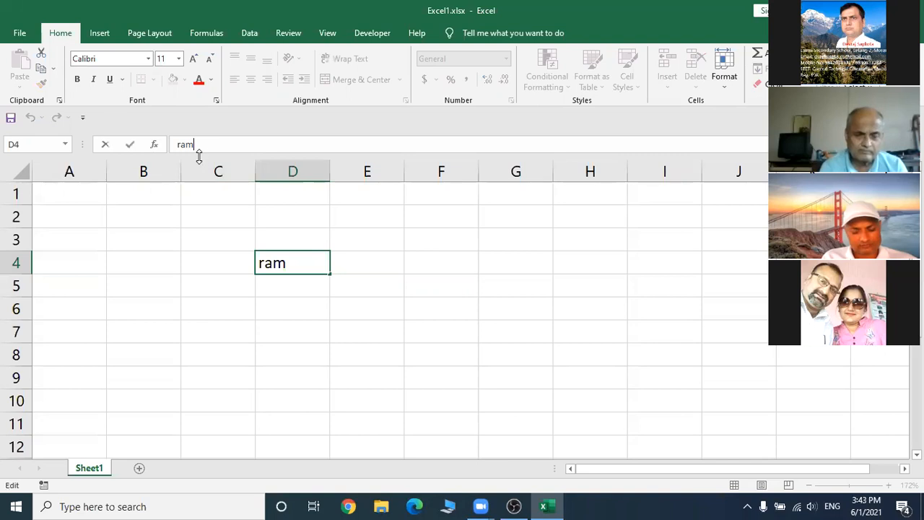
{"action": "left_click", "coordinate": [291, 289]}
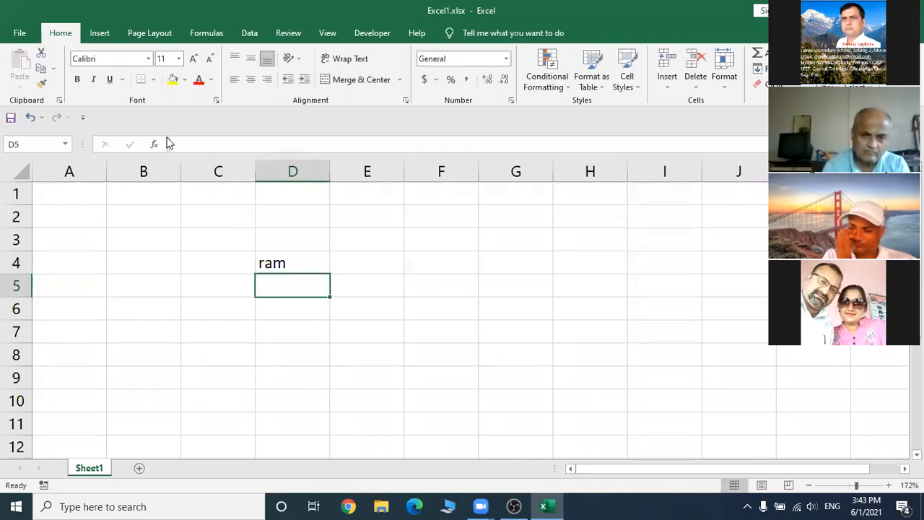
{"action": "left_click", "coordinate": [300, 262]}
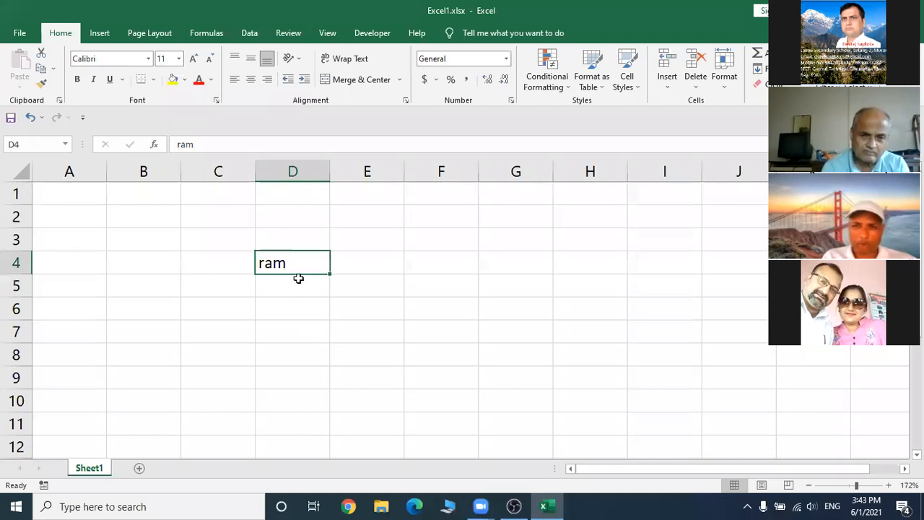
- Enter the number 5 in cell D5 and move on to cell D6
{"action": "left_click", "coordinate": [299, 280]}
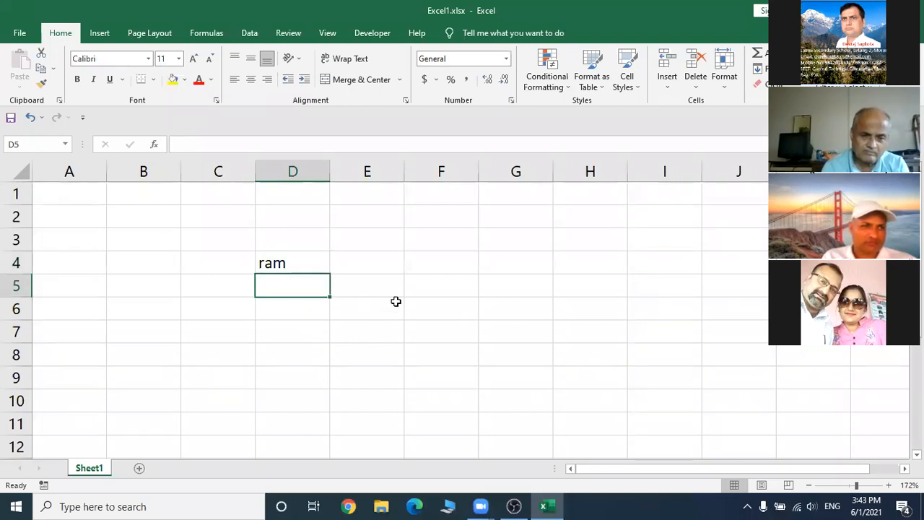
{"action": "type", "text": "5"}
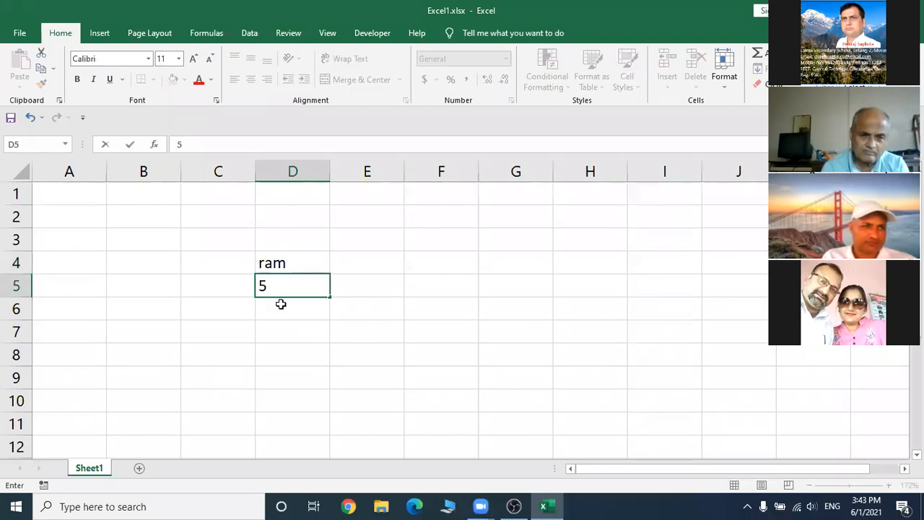
{"action": "left_click", "coordinate": [194, 143]}
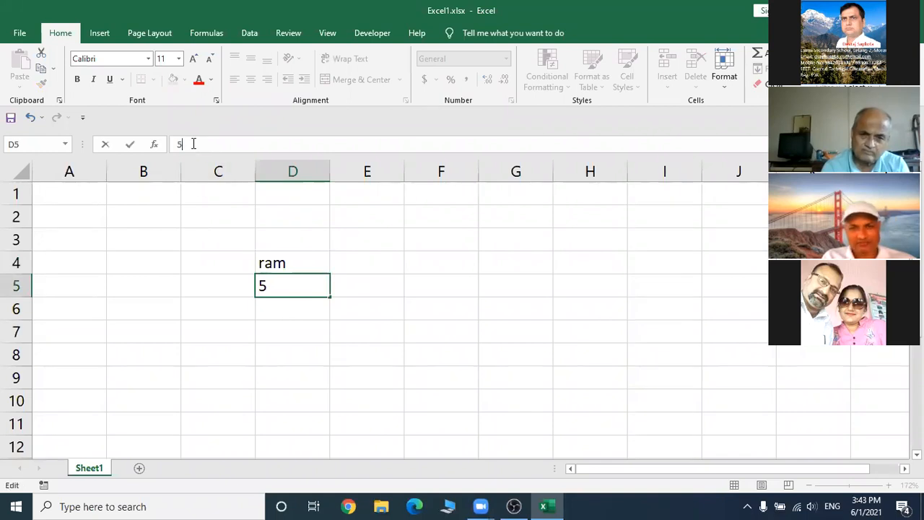
{"action": "left_click", "coordinate": [286, 308]}
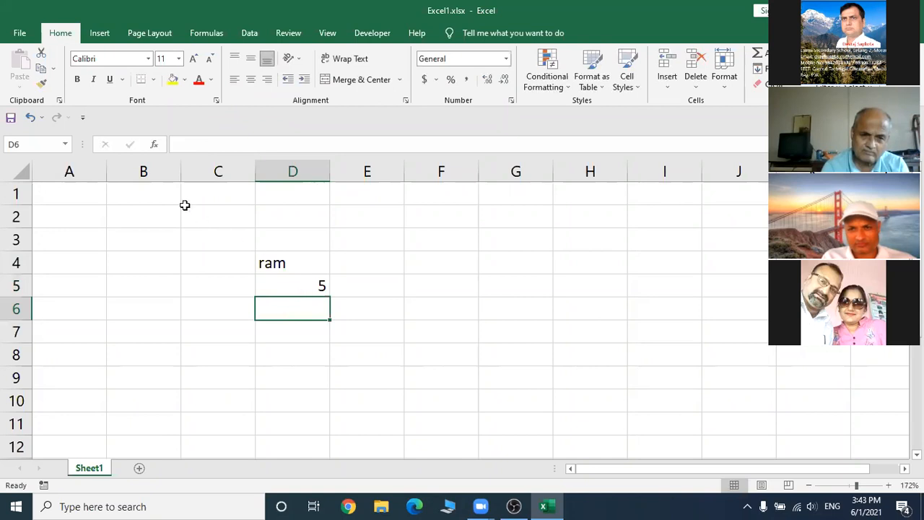
- Examine the content of cell D5 in the formula bar, ending with cell D3 selected
{"action": "left_click", "coordinate": [282, 287]}
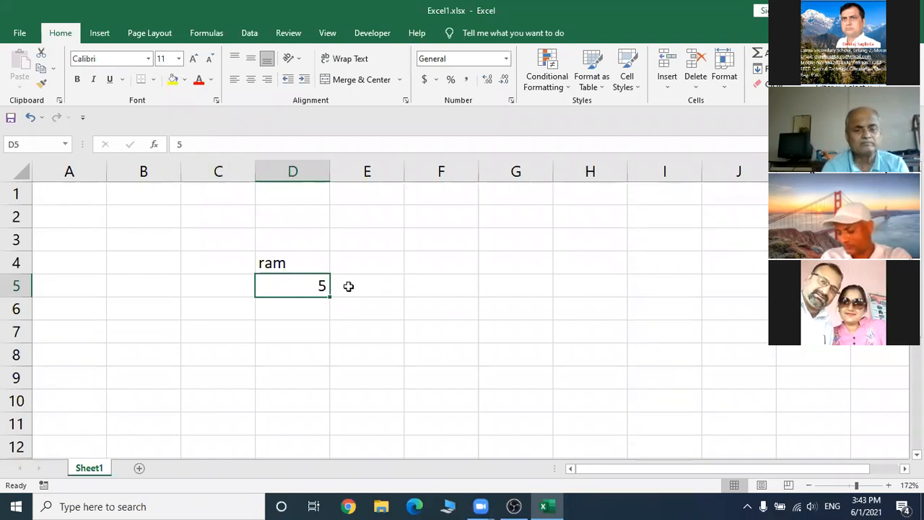
{"action": "left_click", "coordinate": [186, 146]}
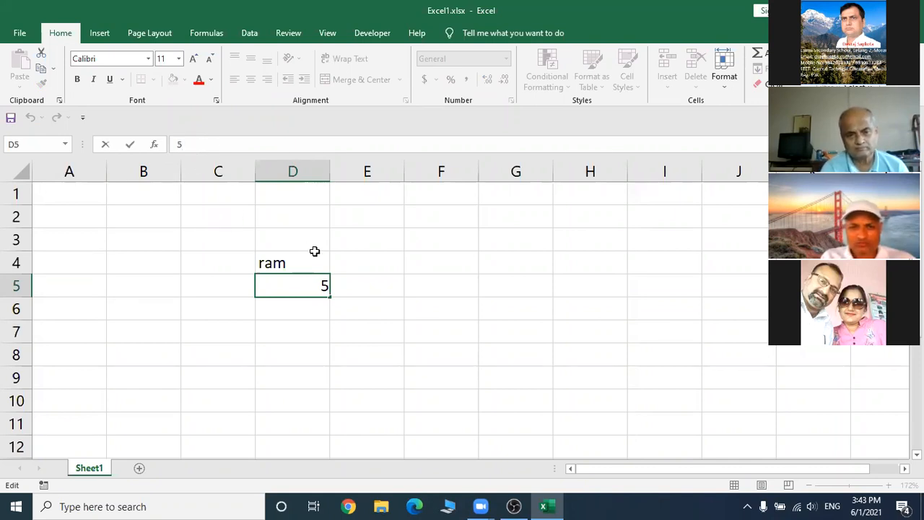
{"action": "left_click", "coordinate": [274, 239]}
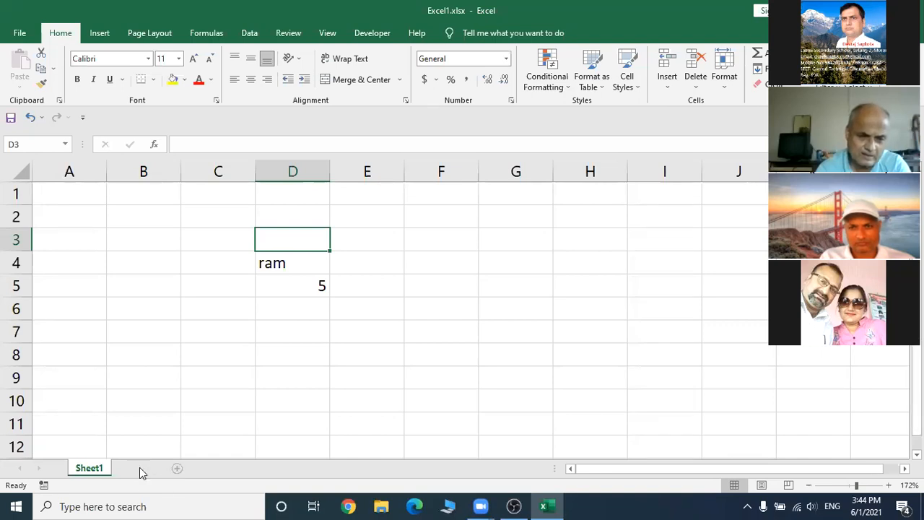
- Add a new blank worksheet after Sheet1
{"action": "left_click", "coordinate": [139, 469]}
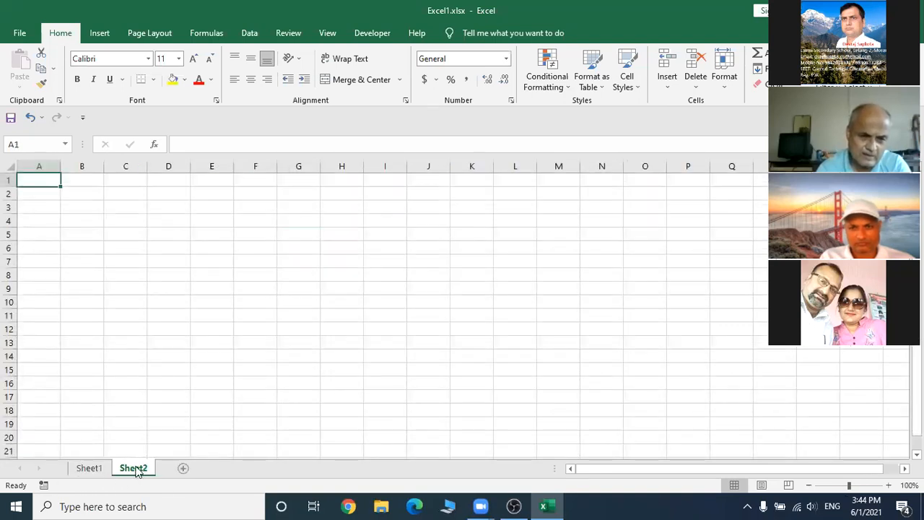
- Add two blank worksheets after Sheet2 and two more directly after Sheet1
{"action": "left_click", "coordinate": [183, 469]}
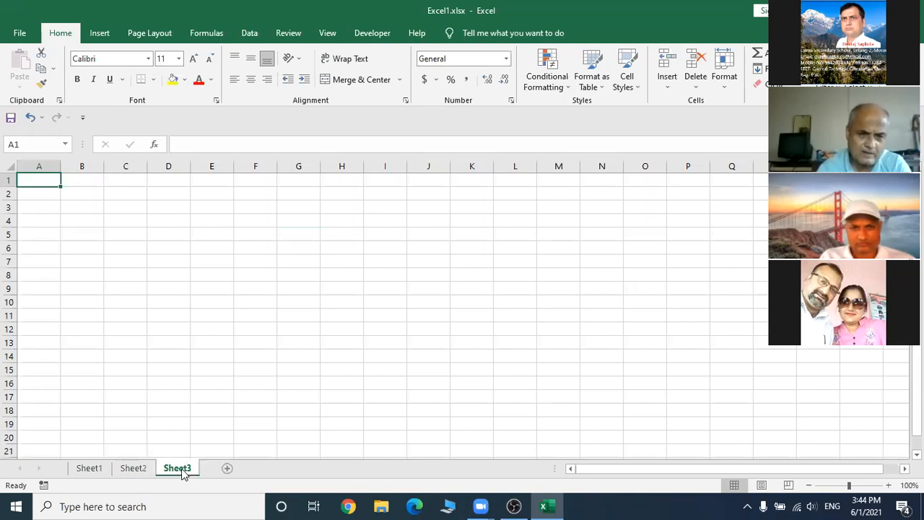
{"action": "left_click", "coordinate": [226, 467]}
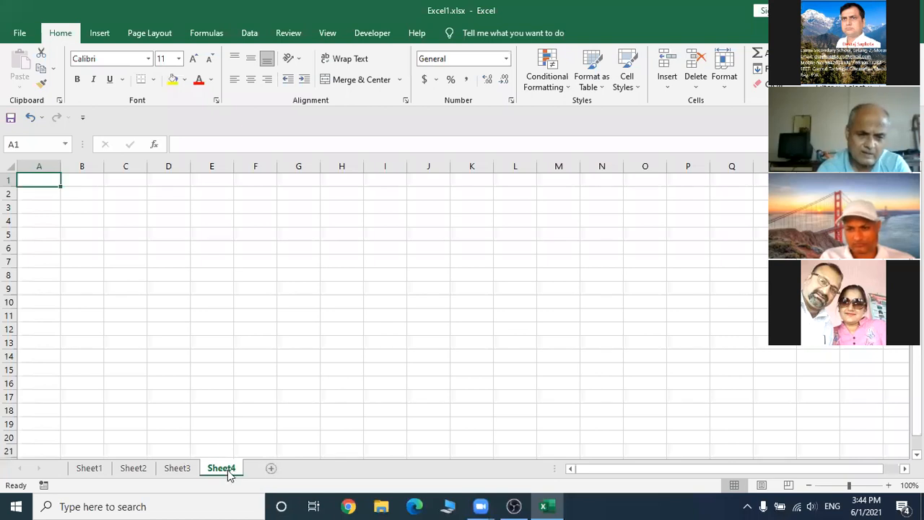
{"action": "left_click", "coordinate": [89, 469]}
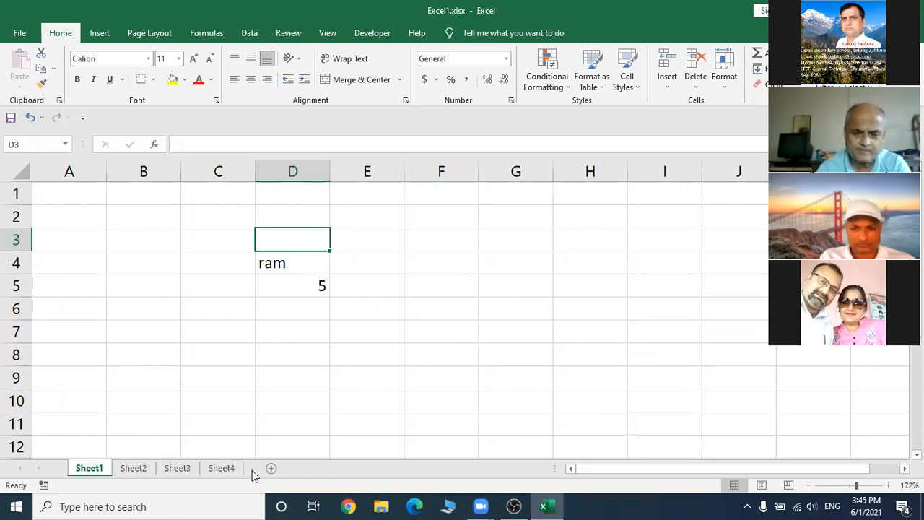
{"action": "left_click", "coordinate": [271, 468]}
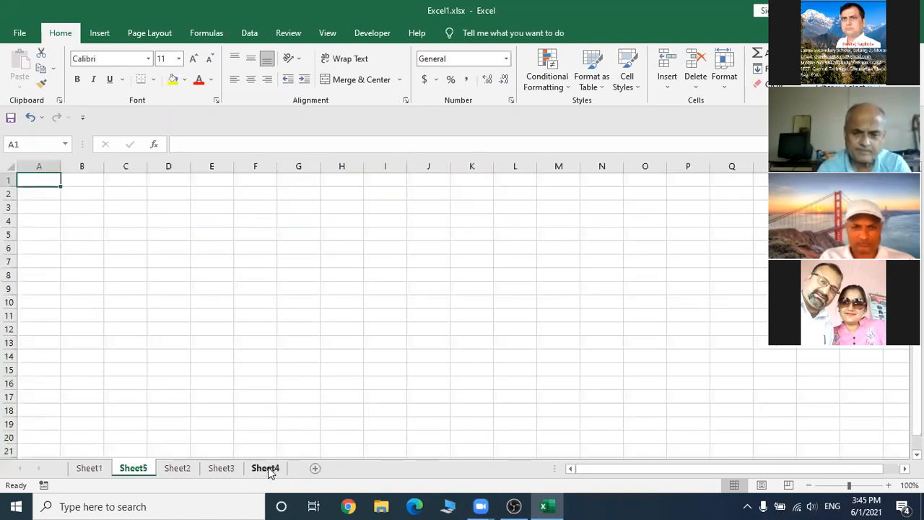
{"action": "left_click", "coordinate": [314, 468]}
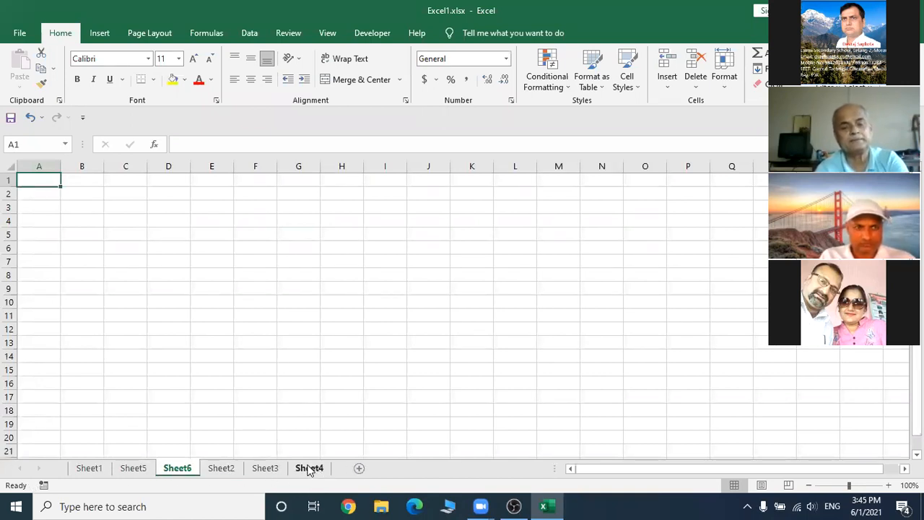
- View the blank worksheet beside Sheet1, return to Sheet1 and step through cells E5, D6 and D7, ending on C7
{"action": "left_click", "coordinate": [132, 469]}
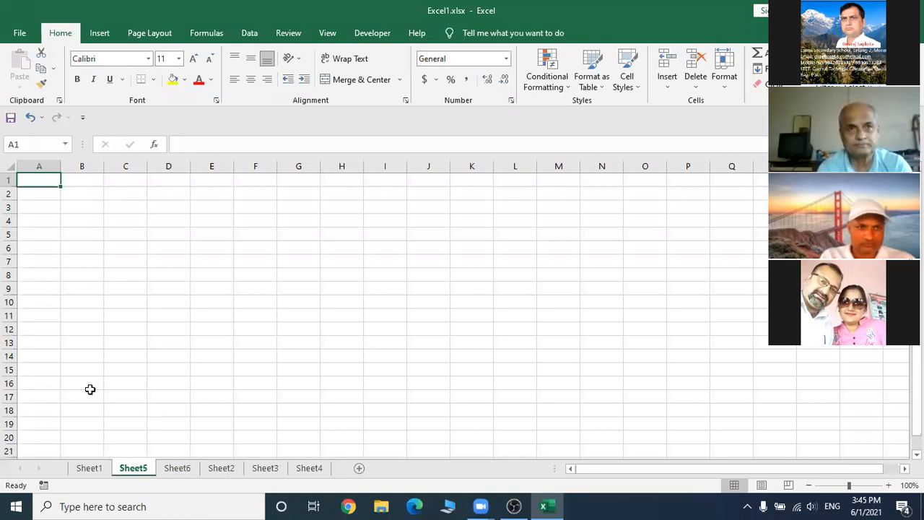
{"action": "left_click", "coordinate": [87, 468]}
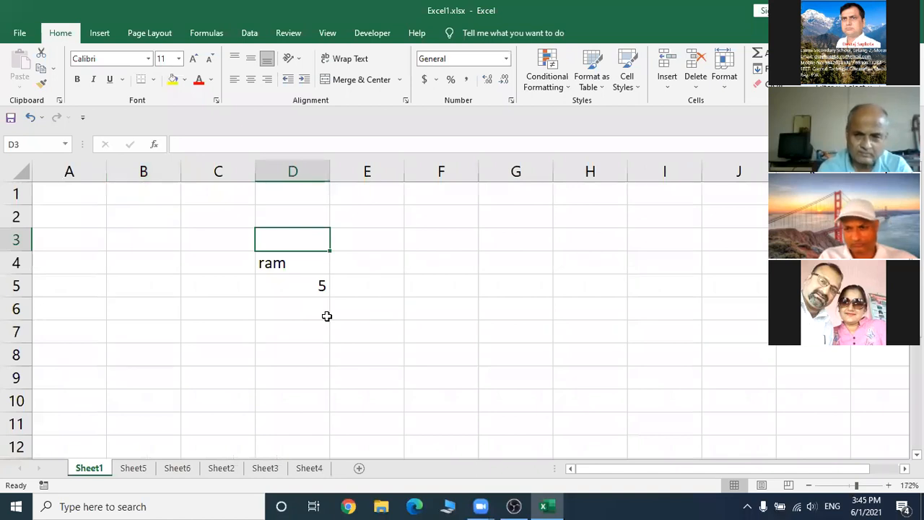
{"action": "left_click", "coordinate": [359, 284]}
{"action": "left_click", "coordinate": [301, 308]}
{"action": "left_click", "coordinate": [286, 331]}
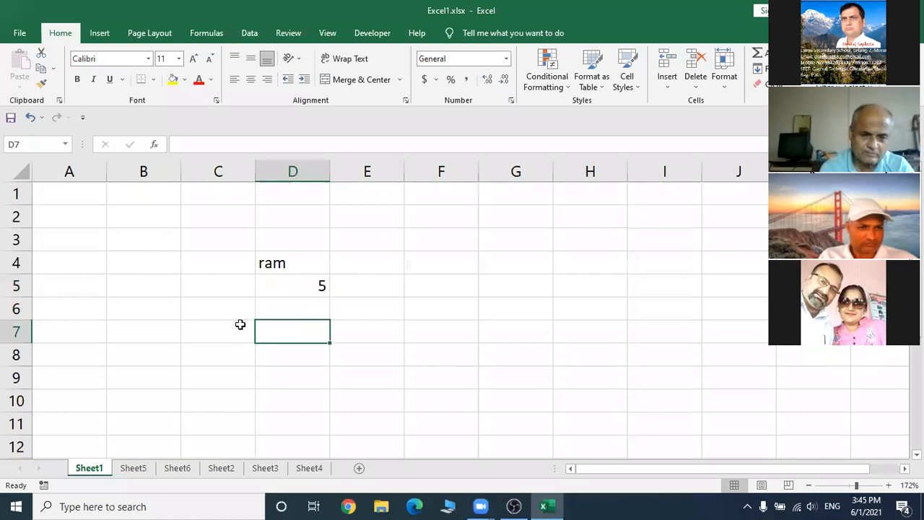
{"action": "left_click", "coordinate": [235, 325]}
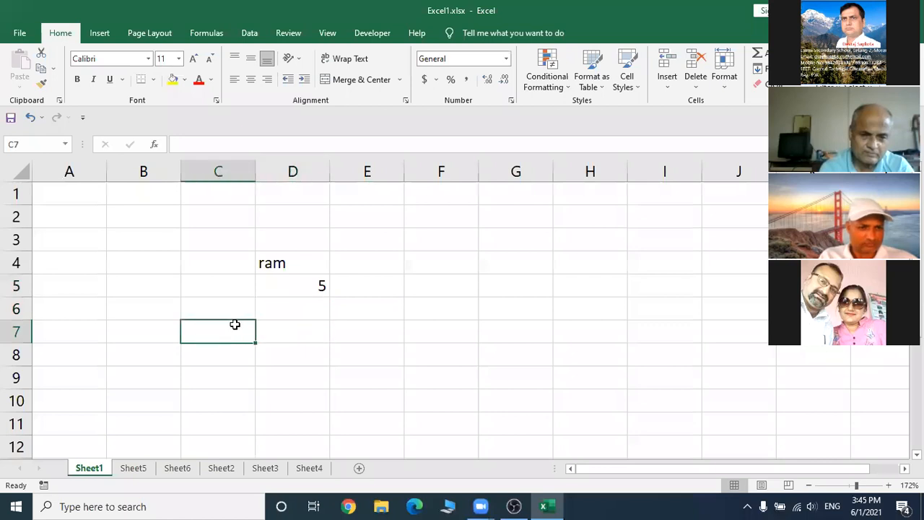
- Rename the Sheet1 worksheet as "name" and select cell E8
{"action": "right_click", "coordinate": [85, 470]}
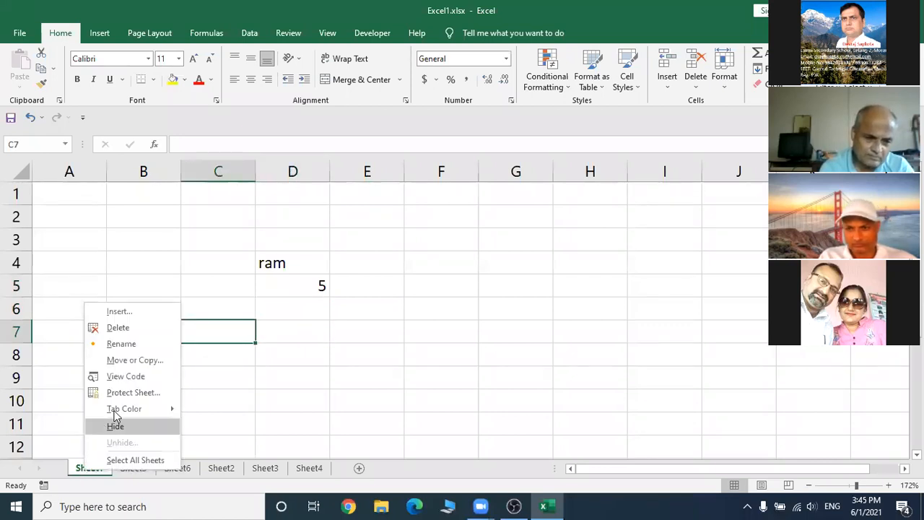
{"action": "left_click", "coordinate": [121, 344]}
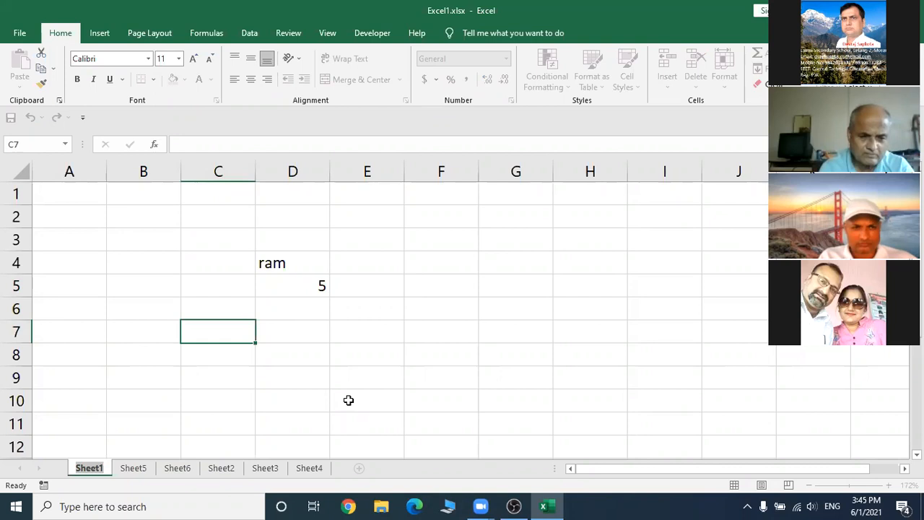
{"action": "type", "text": "name"}
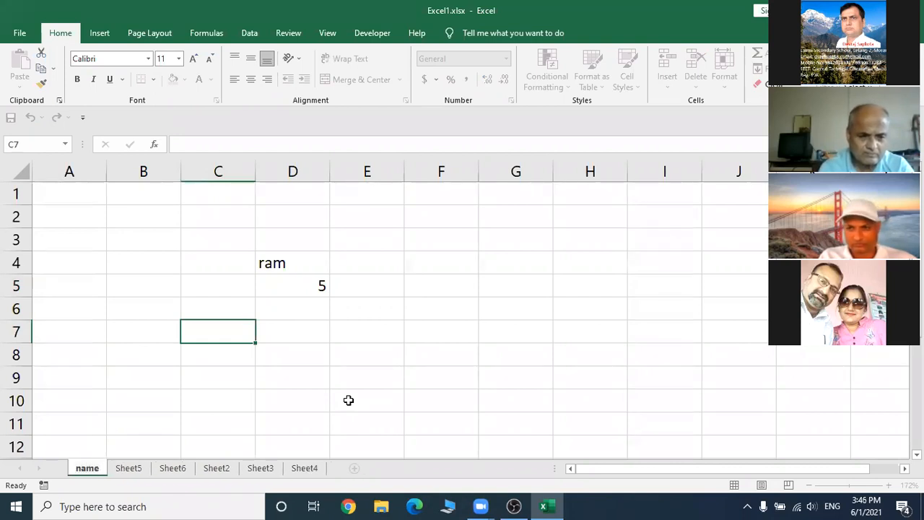
{"action": "left_click", "coordinate": [340, 348]}
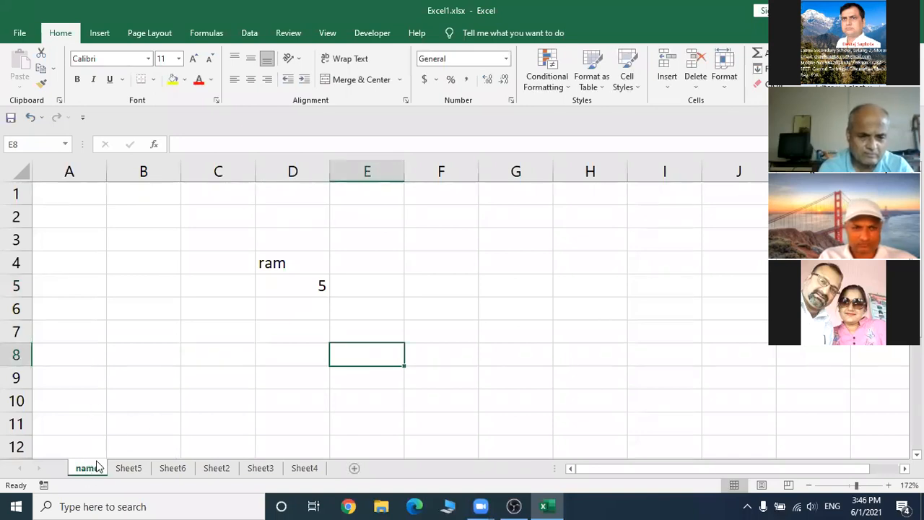
{"action": "right_click", "coordinate": [129, 468]}
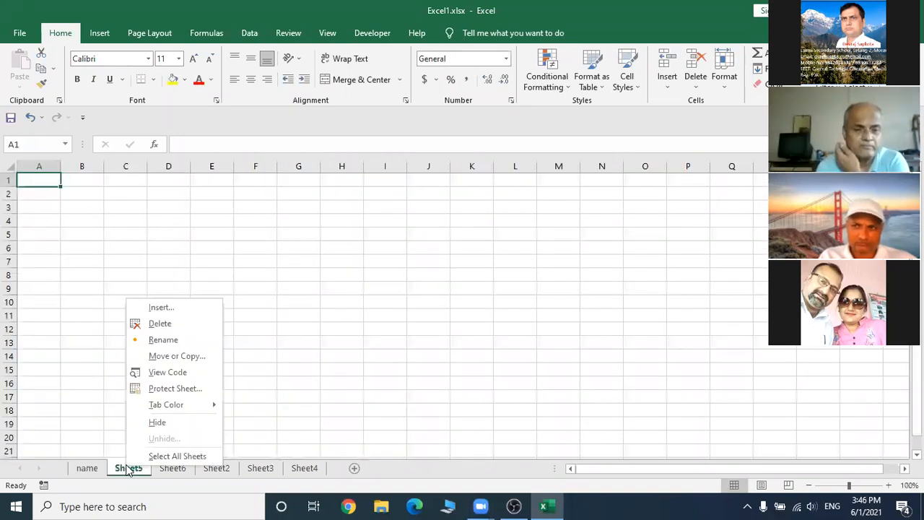
{"action": "left_click", "coordinate": [169, 341]}
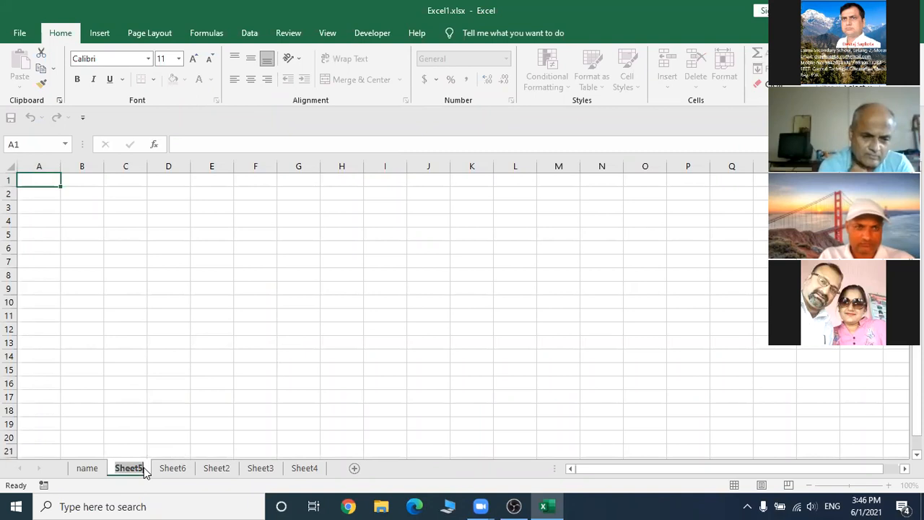
{"action": "left_click", "coordinate": [193, 397]}
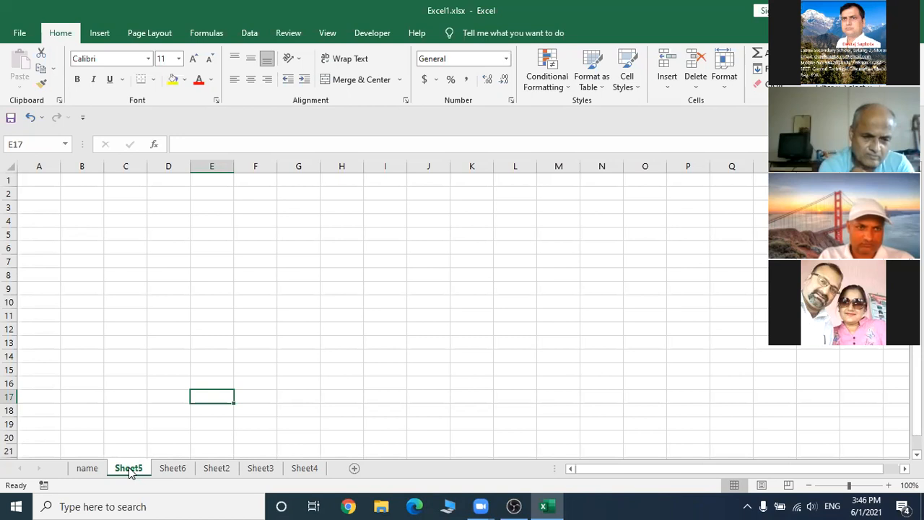
- Rename the Sheet5 worksheet as "Ledger" and select cell E14
{"action": "right_click", "coordinate": [130, 471]}
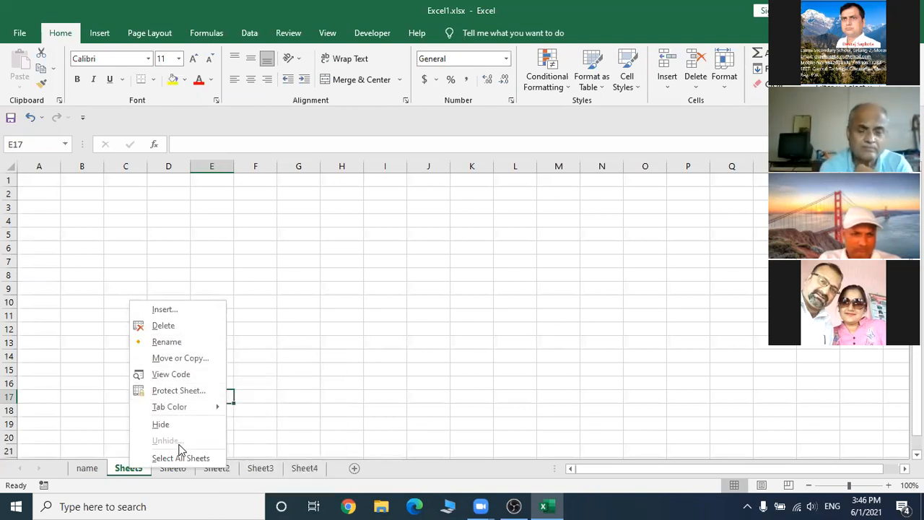
{"action": "left_click", "coordinate": [182, 343]}
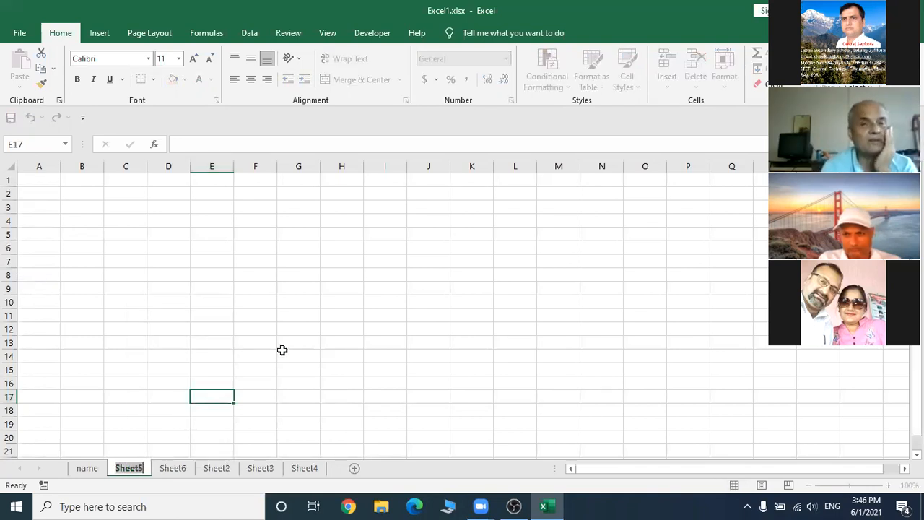
{"action": "key", "text": "BackSpace"}
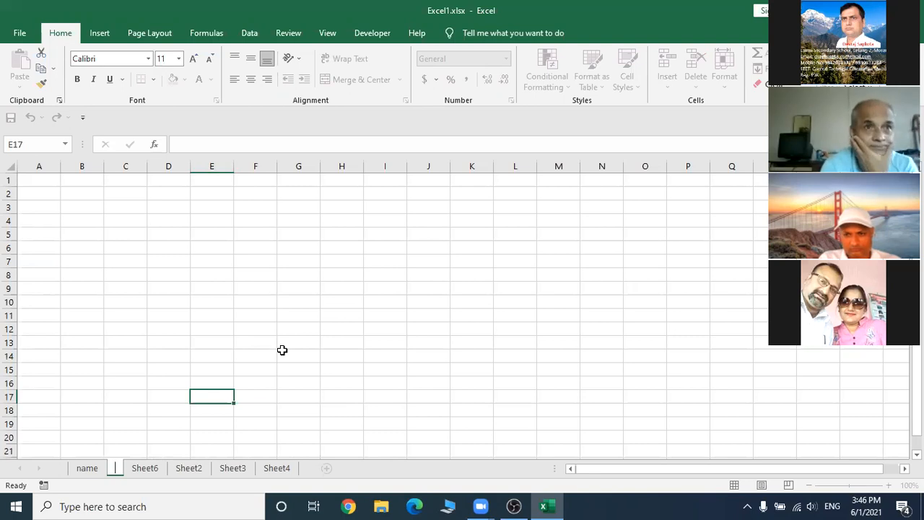
{"action": "type", "text": "I"}
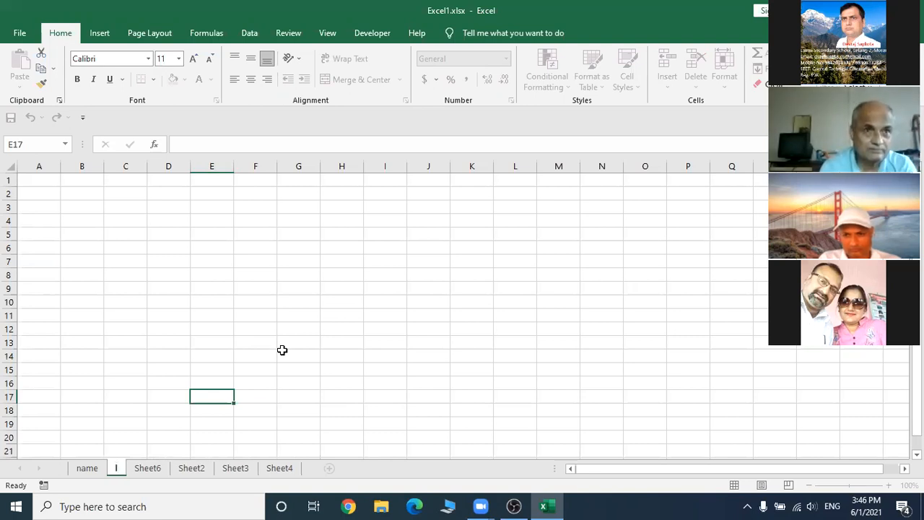
{"action": "key", "text": "BackSpace"}
{"action": "type", "text": "Leg"}
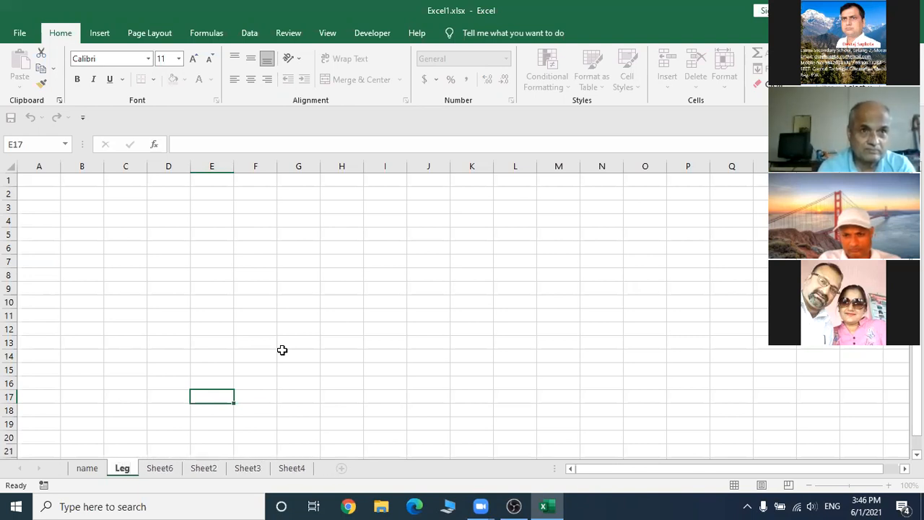
{"action": "key", "text": "BackSpace"}
{"action": "type", "text": "d"}
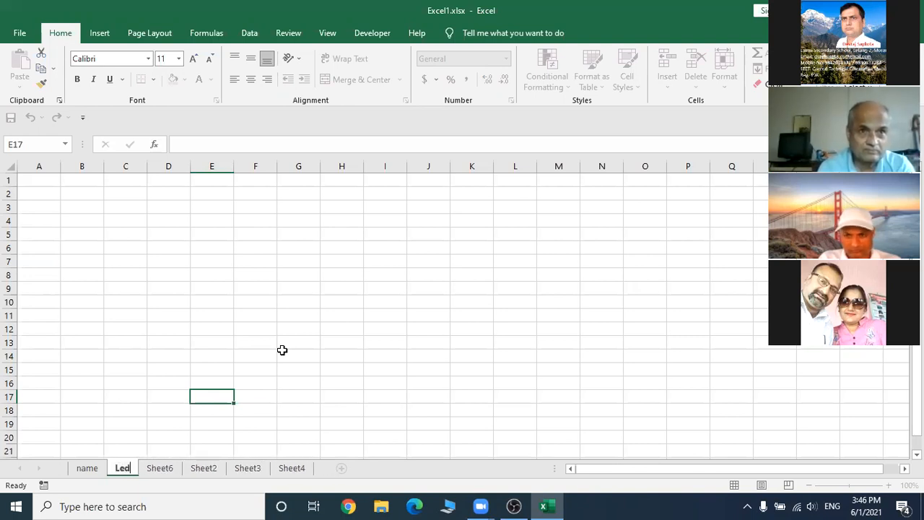
{"action": "type", "text": "ger"}
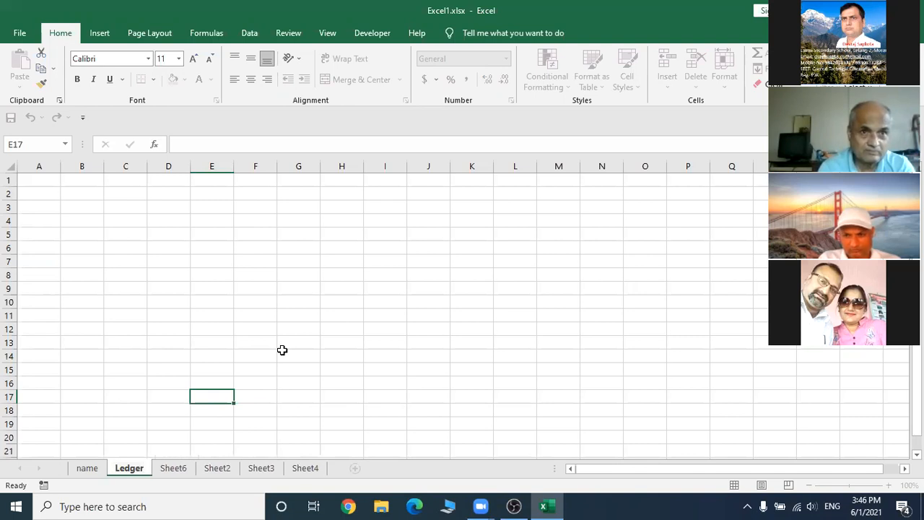
{"action": "left_click", "coordinate": [213, 357]}
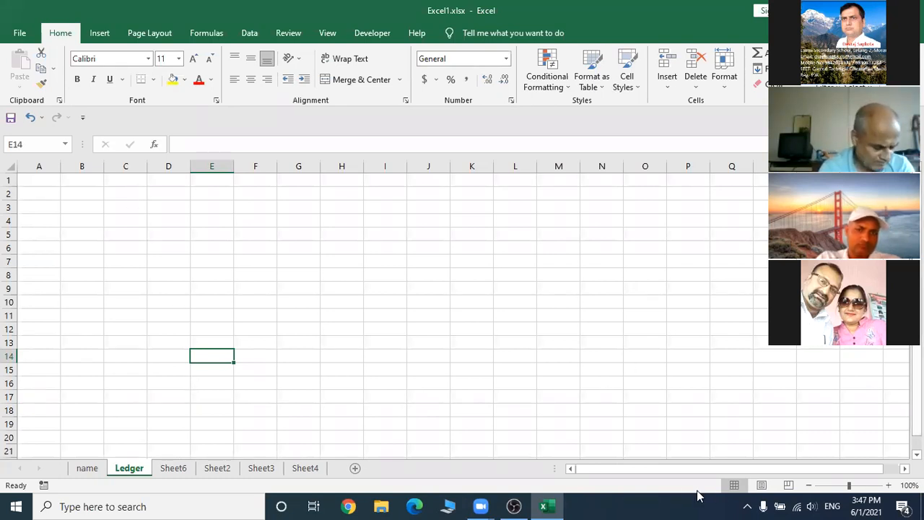
- On the "name" worksheet, fill cells D6 to D9 with sdfgdsf, dfsdf, sdfdsf and dfds, ending on cell E9
{"action": "left_click", "coordinate": [87, 468]}
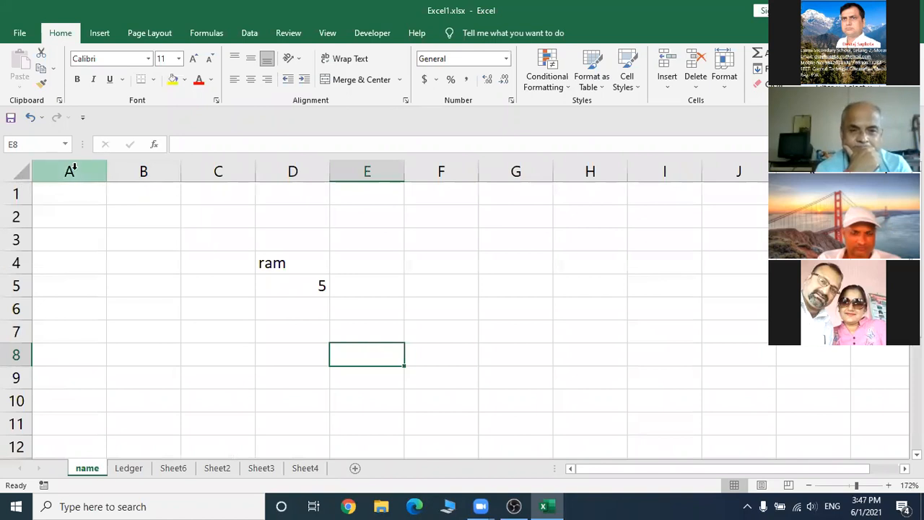
{"action": "left_click", "coordinate": [293, 312]}
{"action": "type", "text": "sdfgdsf"}
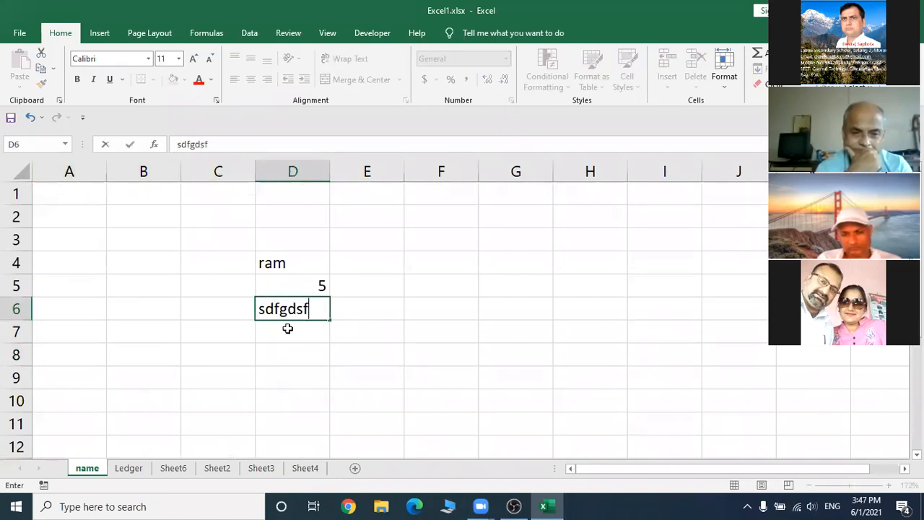
{"action": "key", "text": "Return"}
{"action": "type", "text": "dfsdf"}
{"action": "key", "text": "Return"}
{"action": "type", "text": "sdfdsf"}
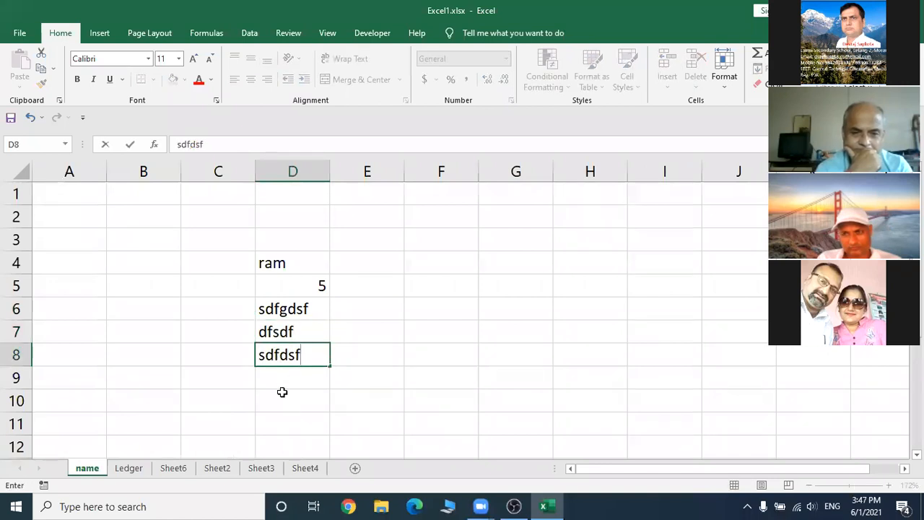
{"action": "key", "text": "Return"}
{"action": "type", "text": "dfds"}
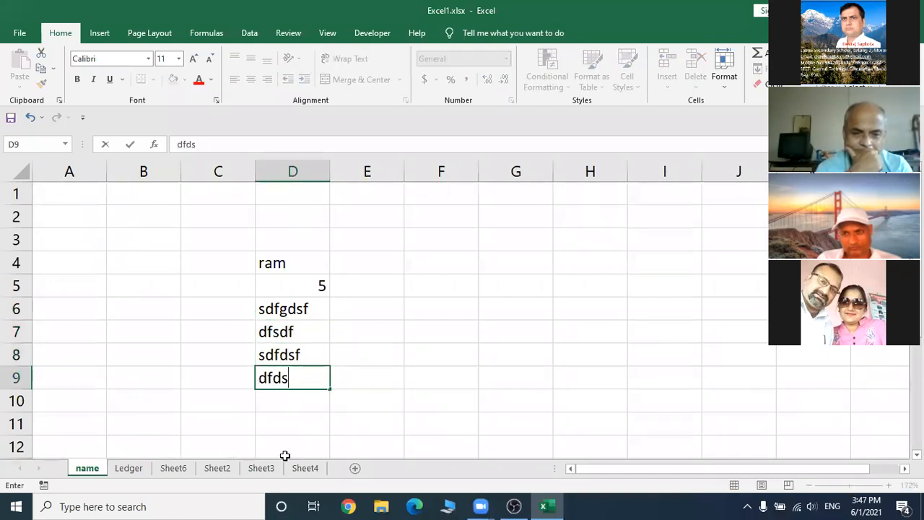
{"action": "left_click", "coordinate": [373, 326]}
{"action": "left_click", "coordinate": [373, 358]}
{"action": "left_click", "coordinate": [368, 383]}
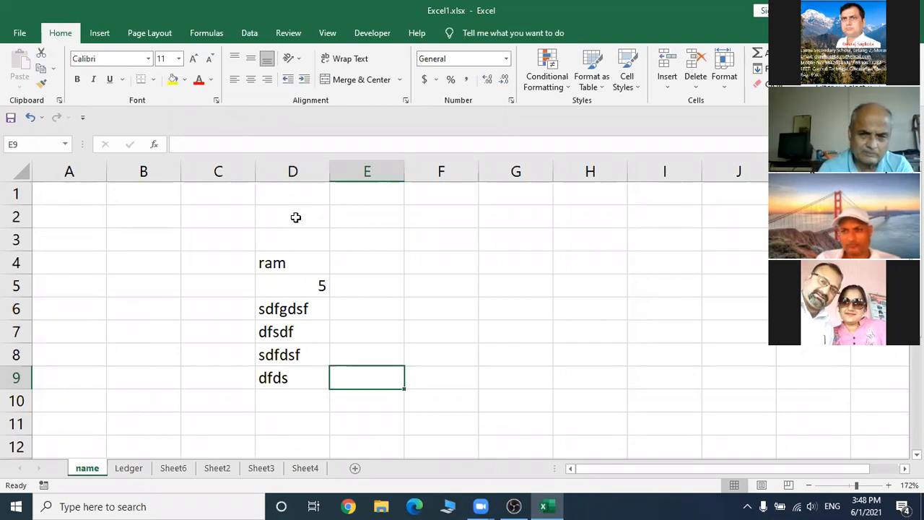
- Hide column D on the "name" worksheet and select cell E5
{"action": "left_click", "coordinate": [309, 171]}
{"action": "right_click", "coordinate": [311, 173]}
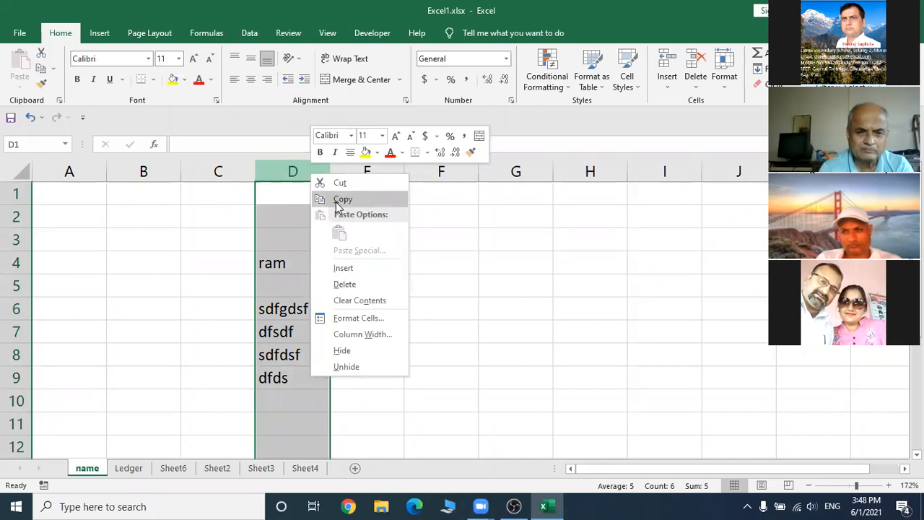
{"action": "left_click", "coordinate": [372, 351]}
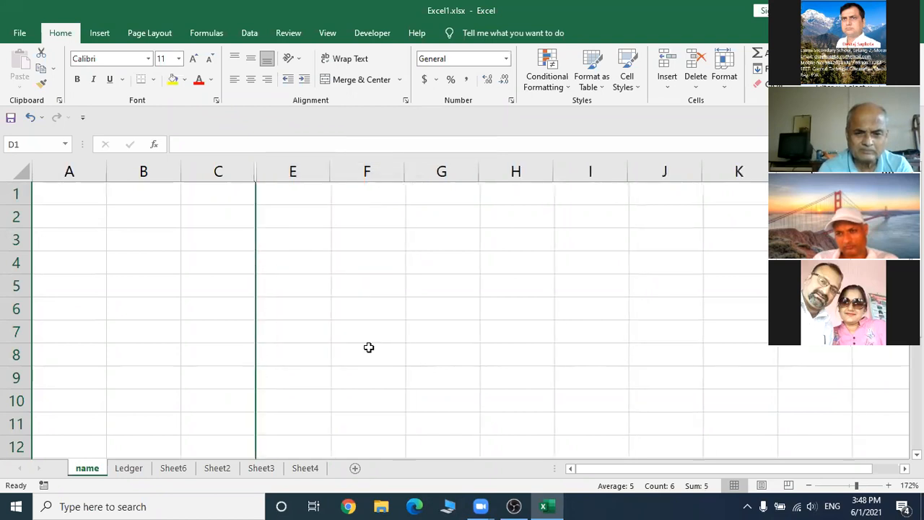
{"action": "left_click", "coordinate": [288, 285]}
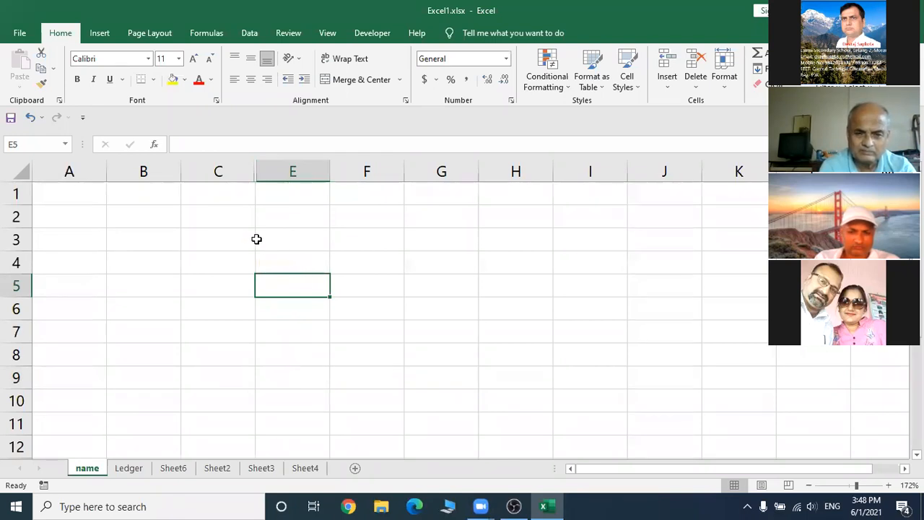
- Hide columns C through H on the "name" worksheet and select cell I3
{"action": "left_click_drag", "start_coordinate": [219, 171], "coordinate": [437, 161]}
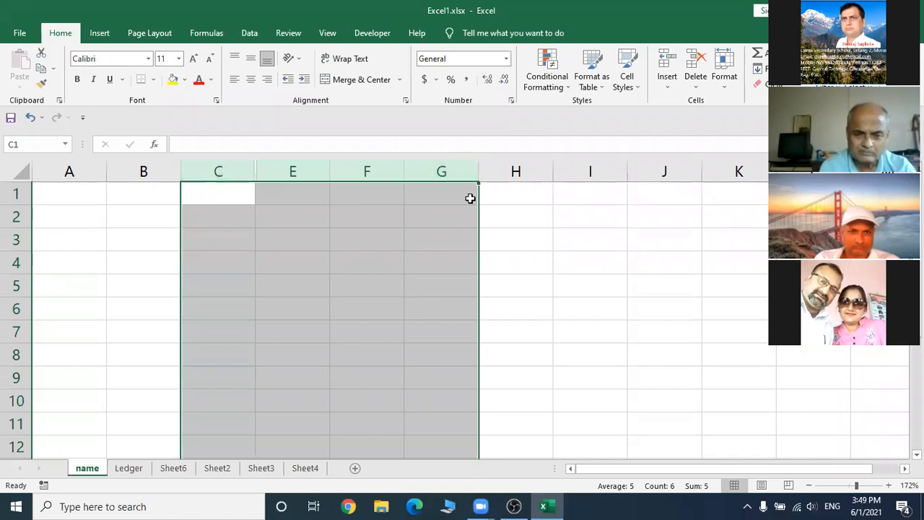
{"action": "left_click", "coordinate": [515, 213]}
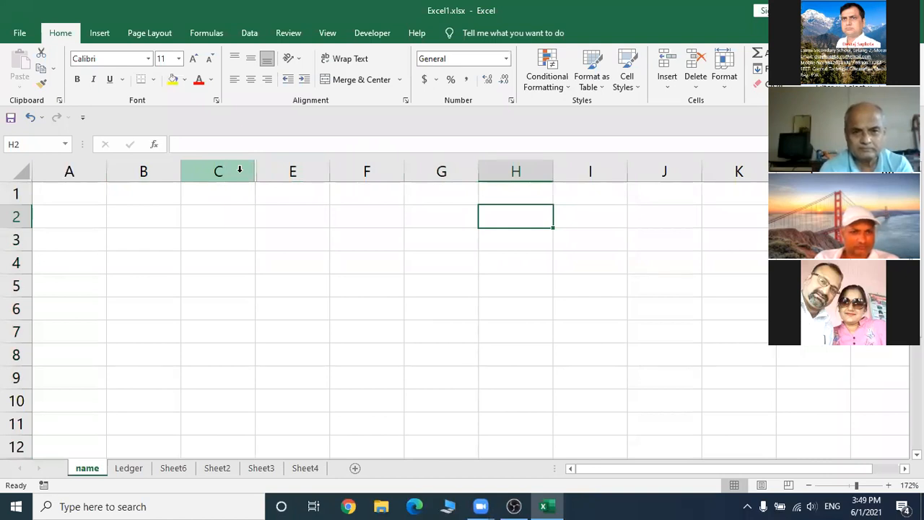
{"action": "left_click_drag", "start_coordinate": [240, 169], "coordinate": [478, 160]}
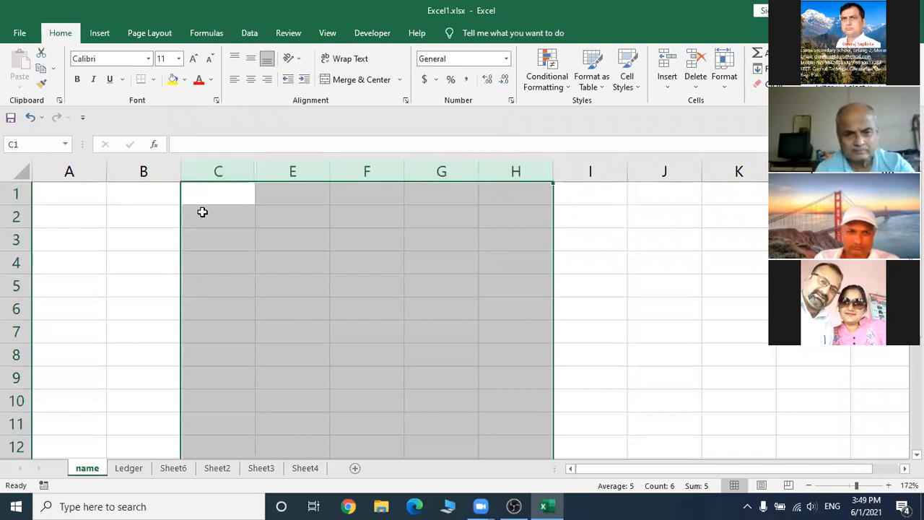
{"action": "right_click", "coordinate": [385, 170]}
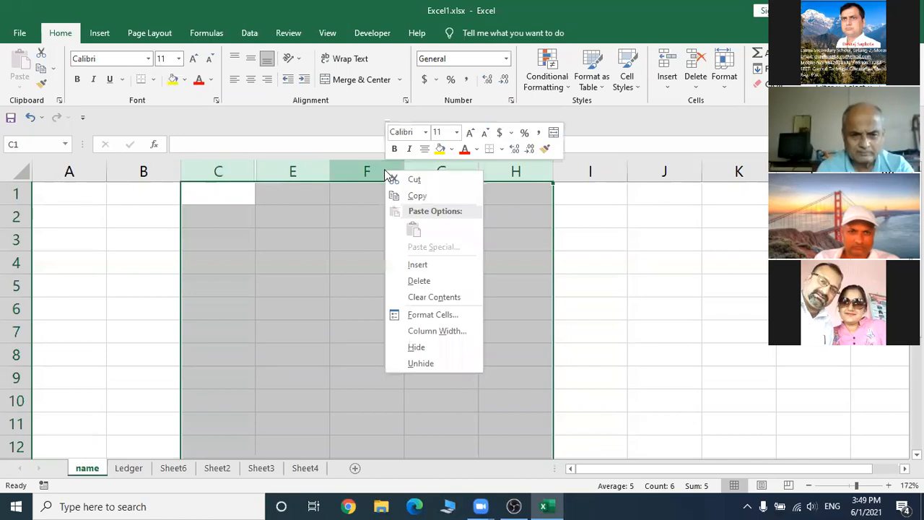
{"action": "left_click", "coordinate": [432, 348]}
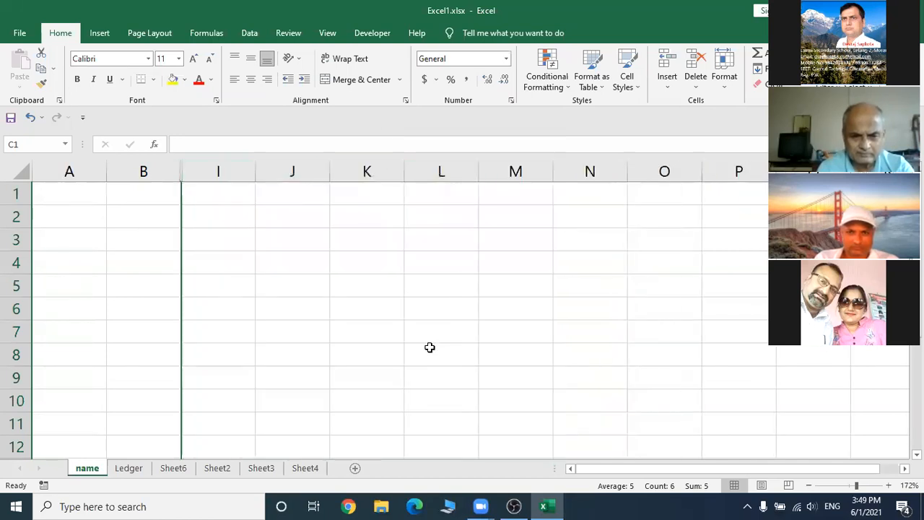
{"action": "left_click", "coordinate": [242, 236]}
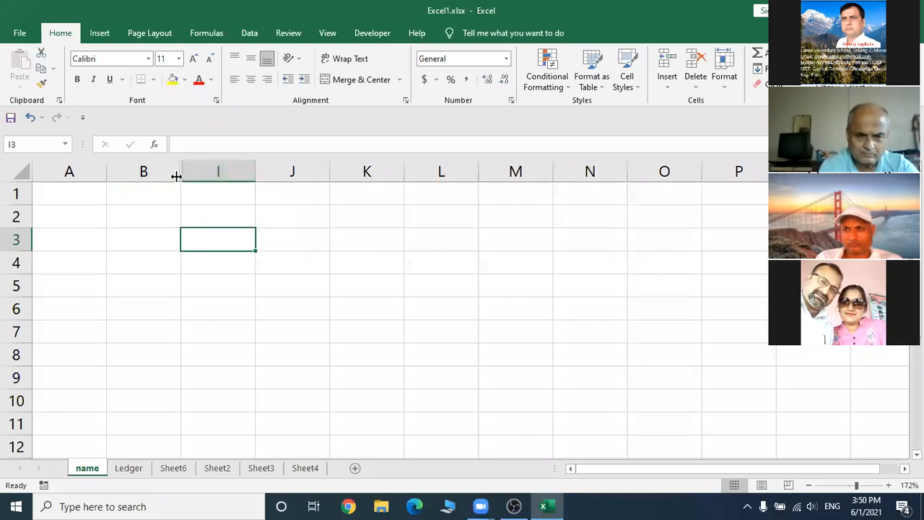
- Unhide all the hidden columns between columns B and I and select cell I5
{"action": "left_click_drag", "start_coordinate": [147, 174], "coordinate": [197, 175]}
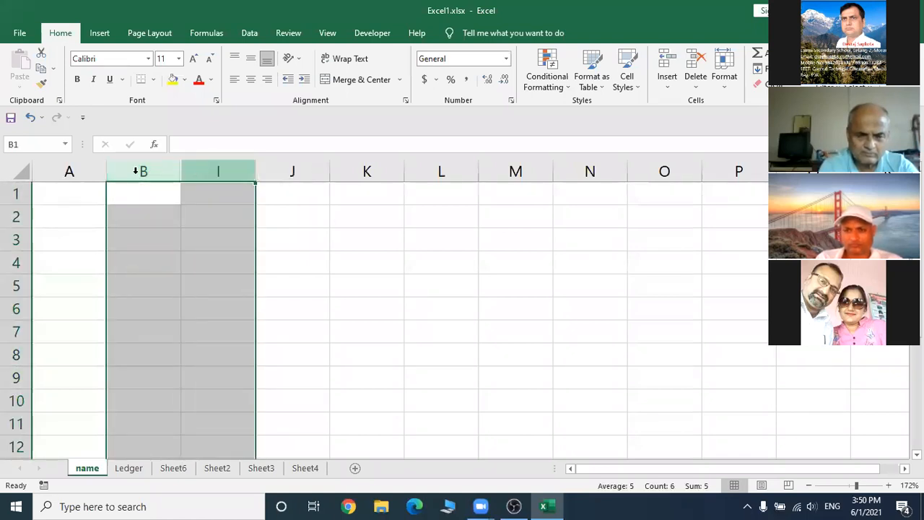
{"action": "right_click", "coordinate": [198, 174]}
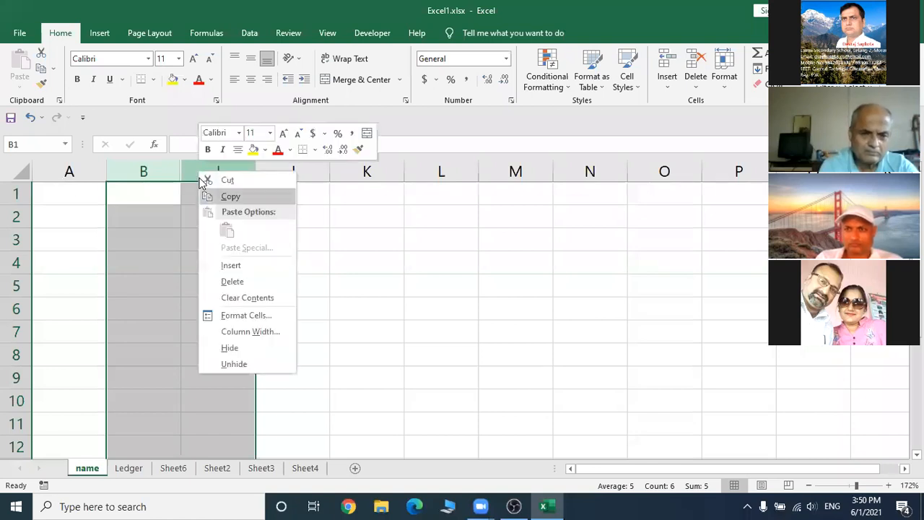
{"action": "left_click", "coordinate": [236, 364]}
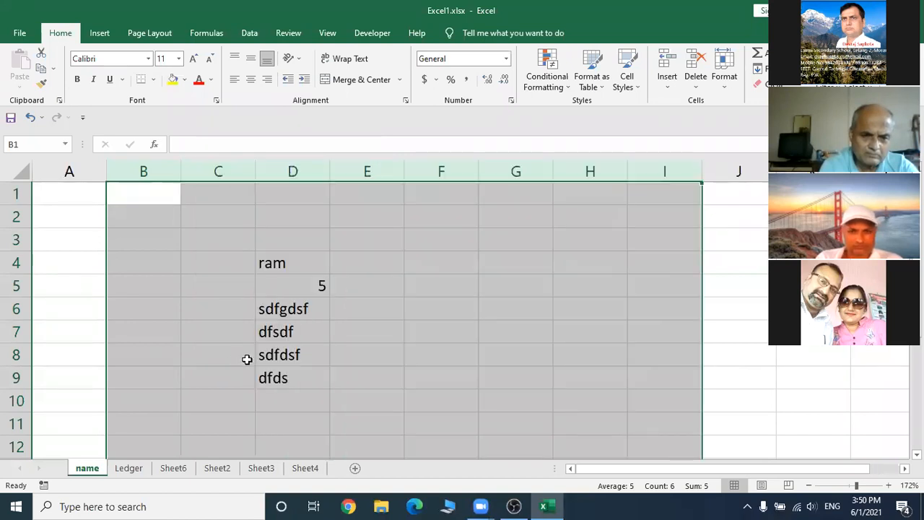
{"action": "left_click", "coordinate": [654, 278]}
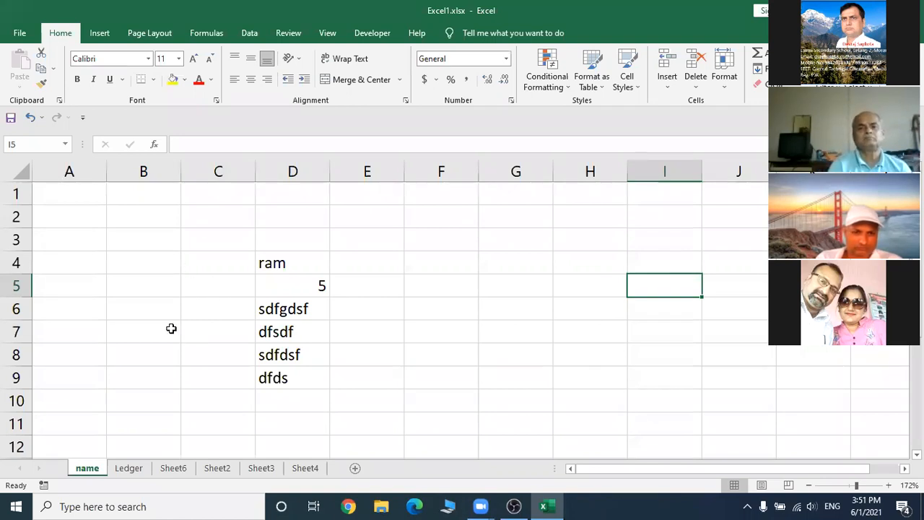
- Hide row 6 on the "name" worksheet and select cell A9
{"action": "left_click", "coordinate": [15, 308]}
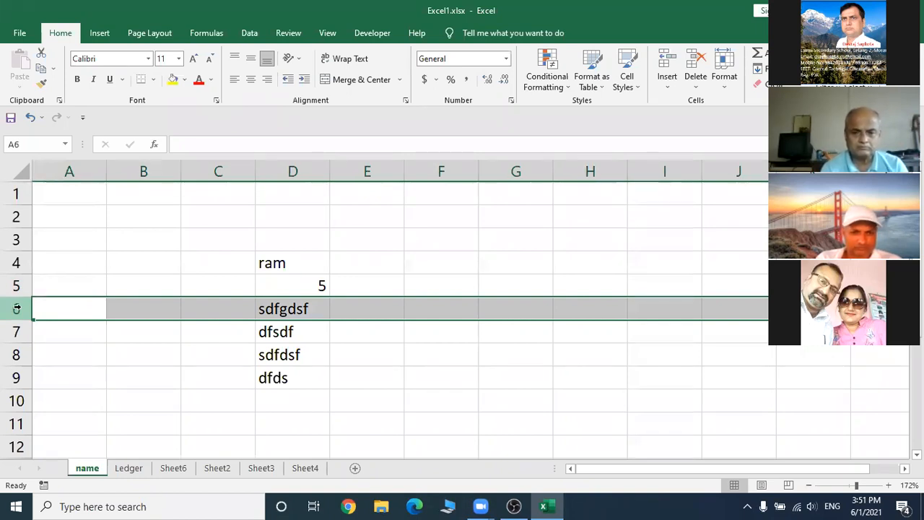
{"action": "left_click", "coordinate": [48, 334]}
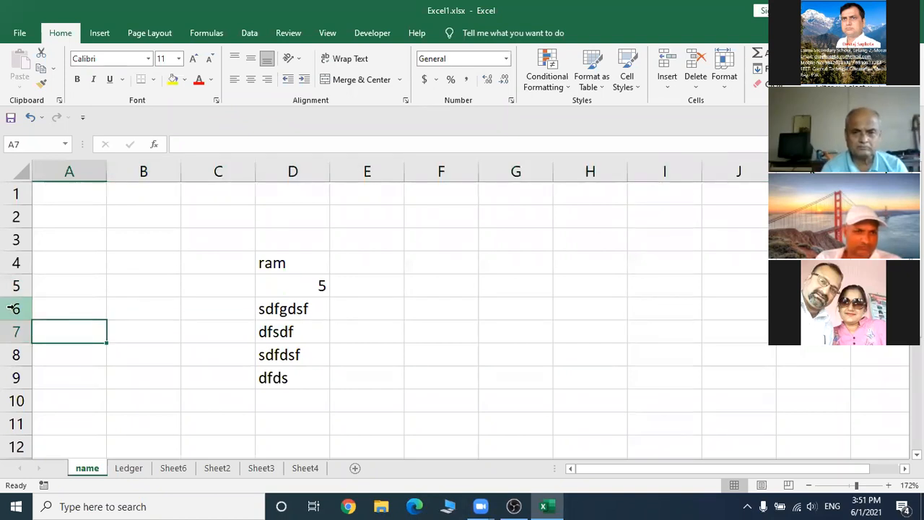
{"action": "right_click", "coordinate": [13, 309]}
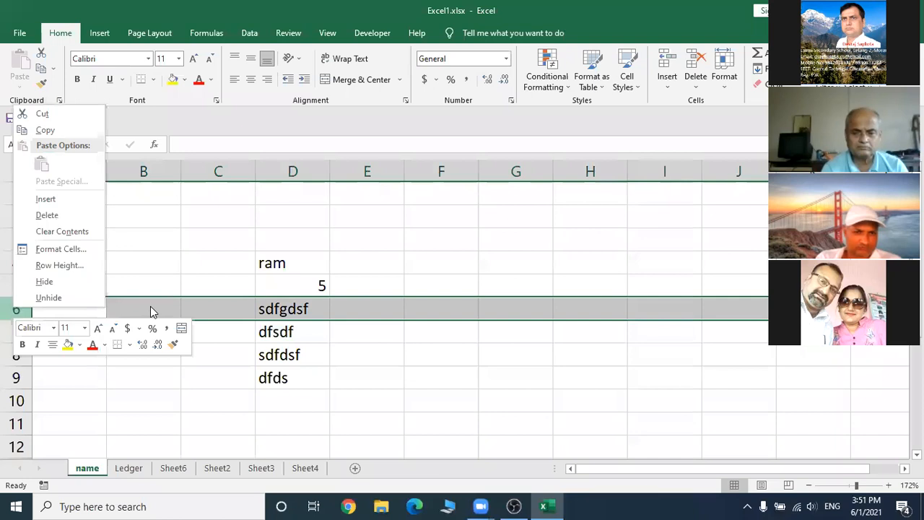
{"action": "left_click", "coordinate": [47, 281]}
{"action": "left_click", "coordinate": [71, 346]}
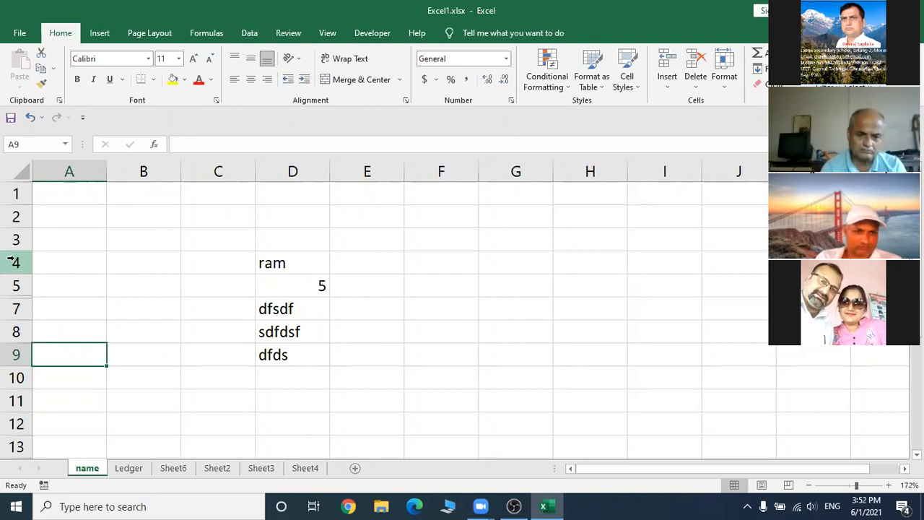
- Hide rows 4 through 10 on the "name" worksheet and select cell D14
{"action": "left_click_drag", "start_coordinate": [12, 262], "coordinate": [15, 378]}
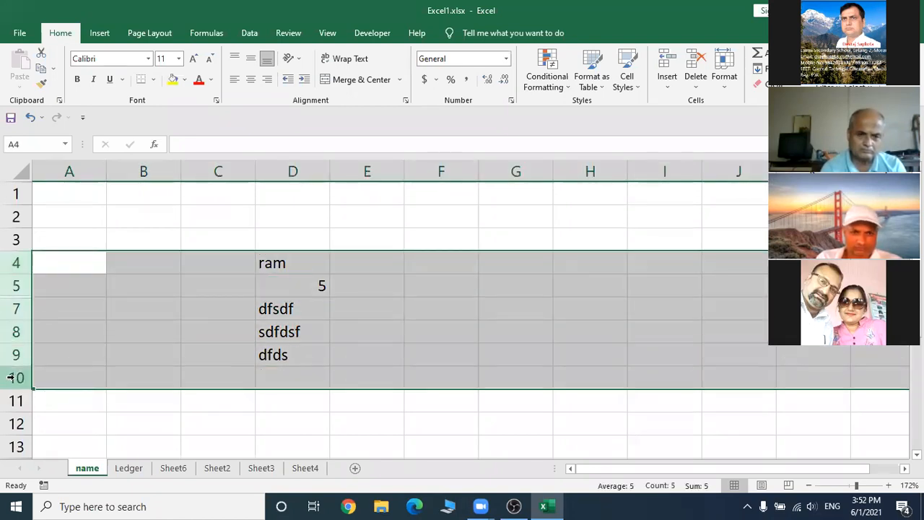
{"action": "right_click", "coordinate": [15, 286]}
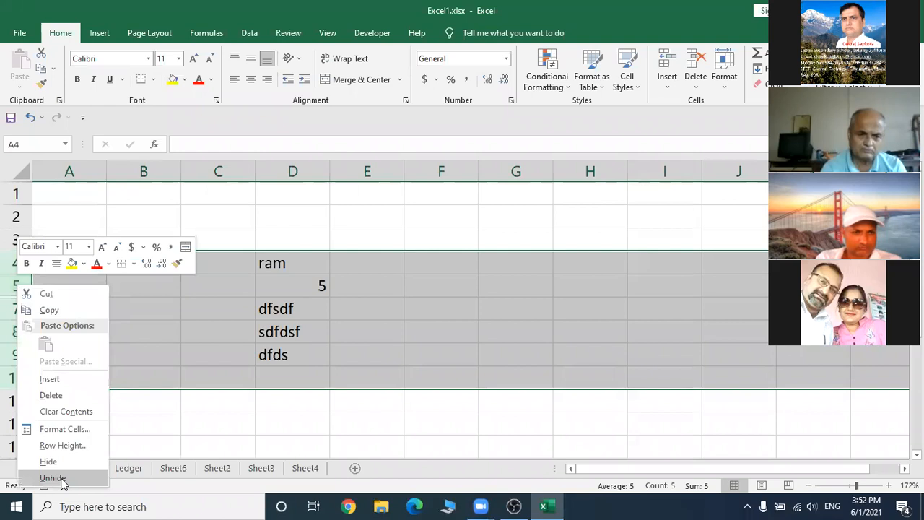
{"action": "left_click", "coordinate": [49, 461]}
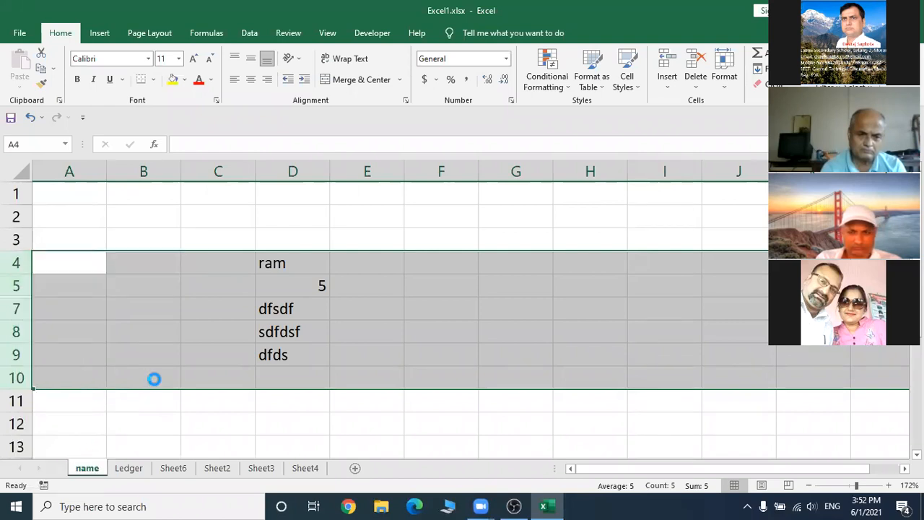
{"action": "left_click", "coordinate": [322, 336]}
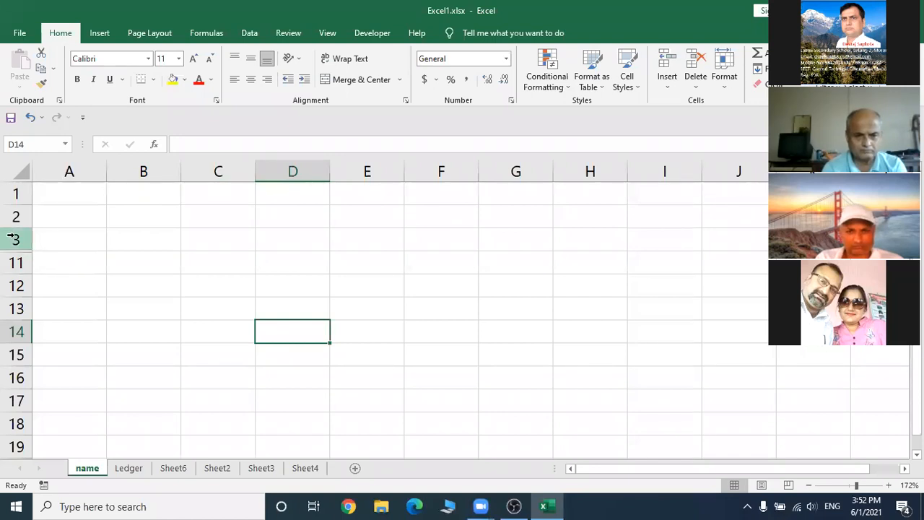
- Unhide all the hidden rows between rows 3 and 11 and select cell E9
{"action": "left_click_drag", "start_coordinate": [12, 239], "coordinate": [10, 259]}
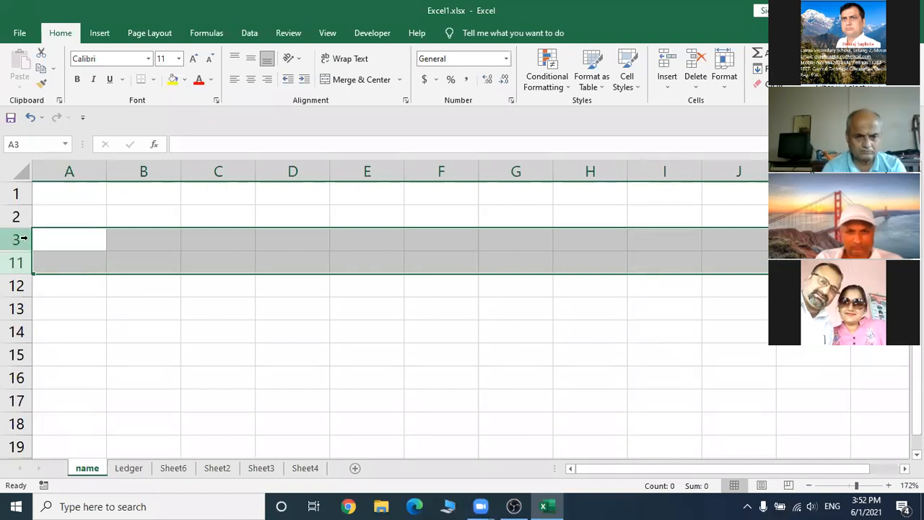
{"action": "left_click", "coordinate": [71, 305]}
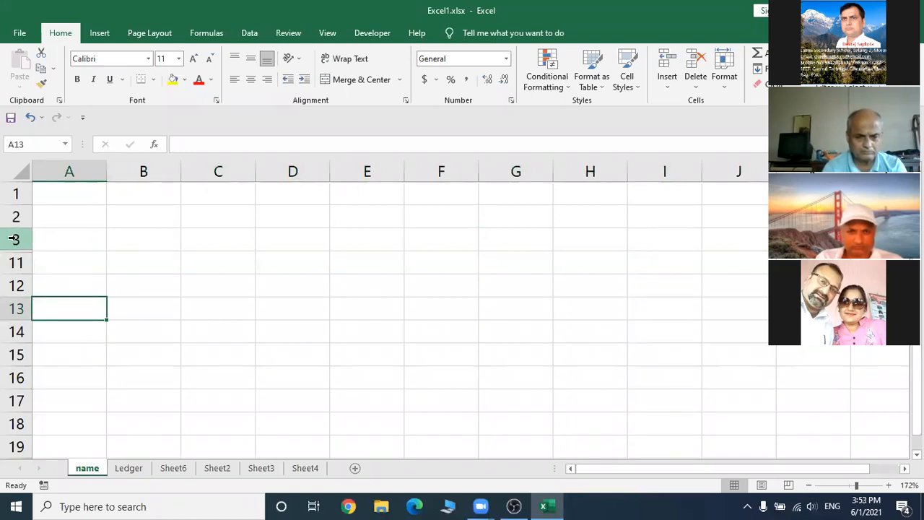
{"action": "left_click_drag", "start_coordinate": [14, 239], "coordinate": [14, 262]}
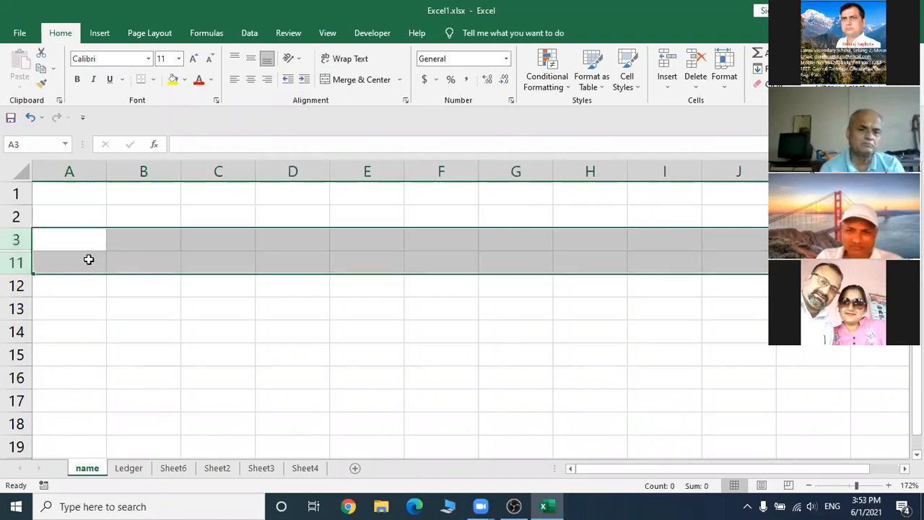
{"action": "right_click", "coordinate": [12, 239]}
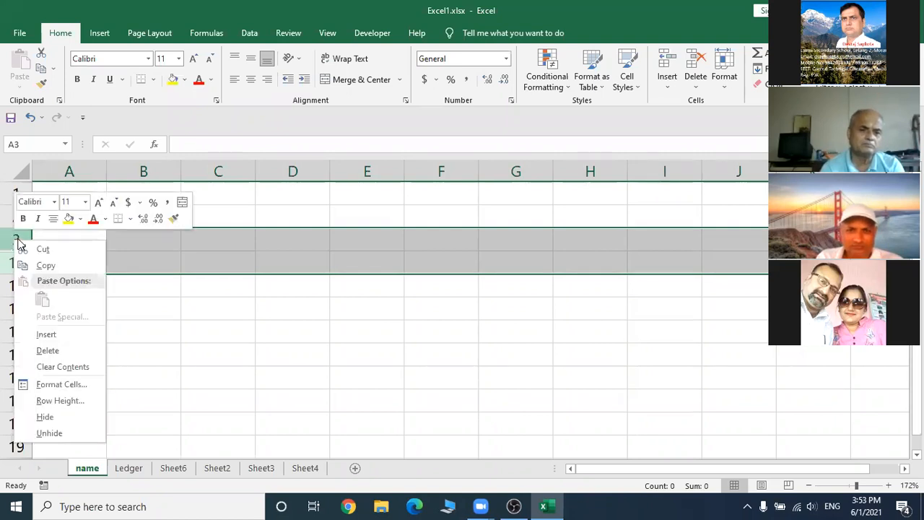
{"action": "left_click", "coordinate": [52, 435]}
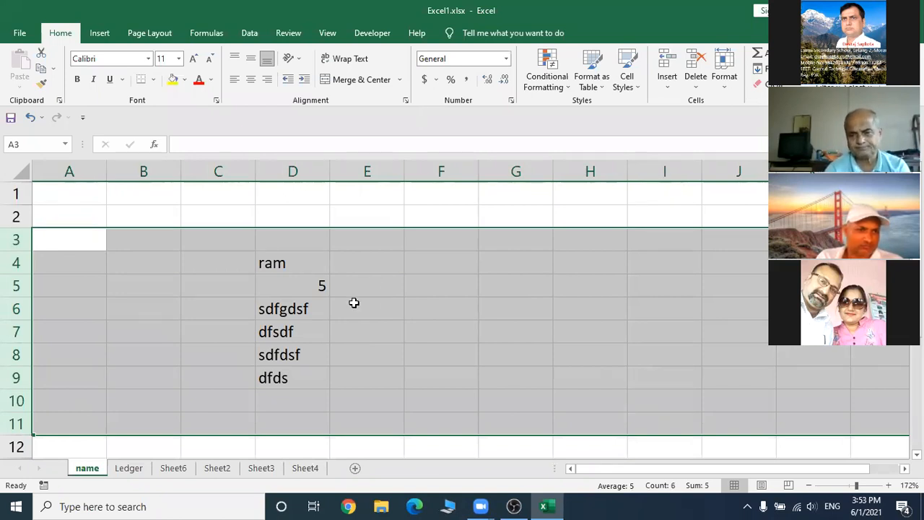
{"action": "left_click", "coordinate": [354, 309]}
{"action": "left_click", "coordinate": [320, 354]}
{"action": "left_click", "coordinate": [383, 358]}
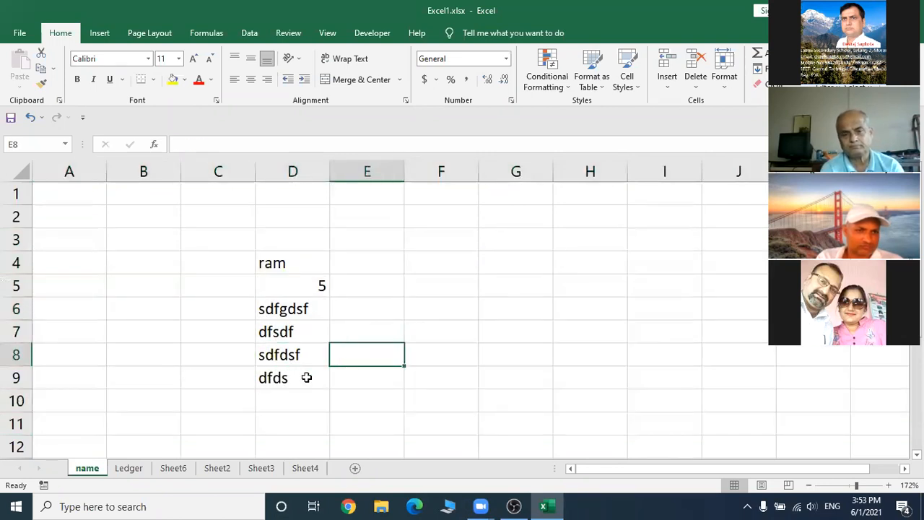
{"action": "left_click", "coordinate": [305, 377]}
{"action": "left_click", "coordinate": [370, 381]}
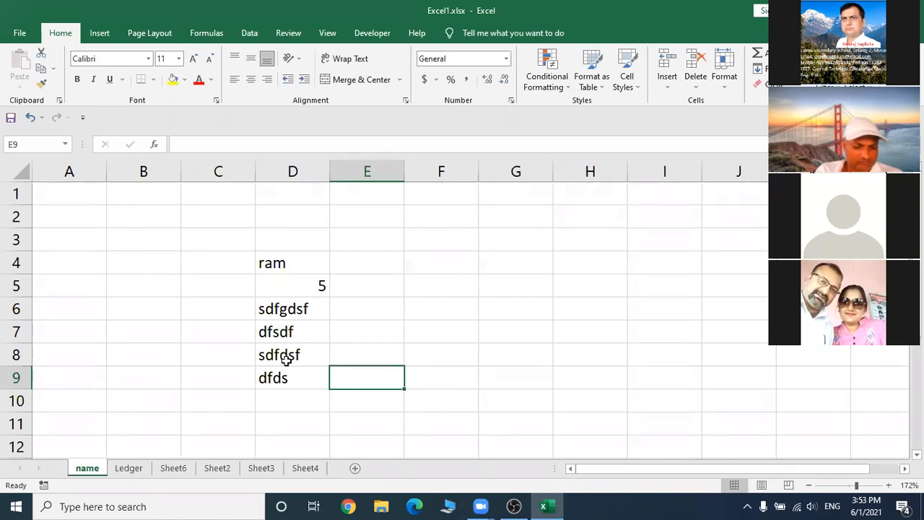
- Clear the contents of cells D6 to D9 on the "name" worksheet
{"action": "left_click_drag", "start_coordinate": [271, 311], "coordinate": [282, 368]}
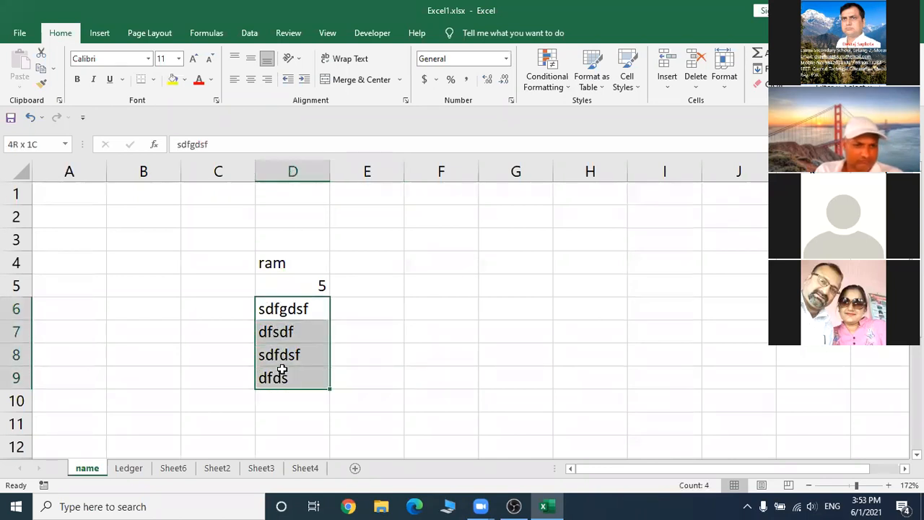
{"action": "right_click", "coordinate": [286, 322]}
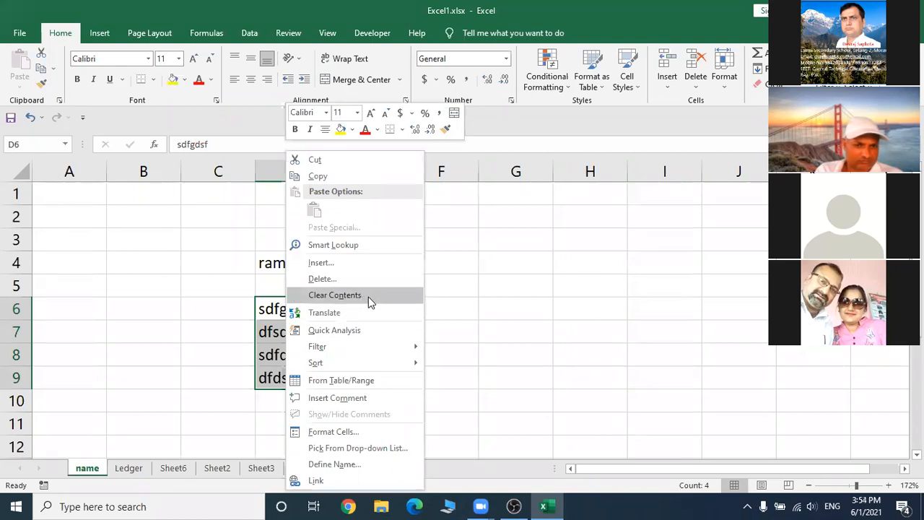
{"action": "left_click", "coordinate": [369, 295]}
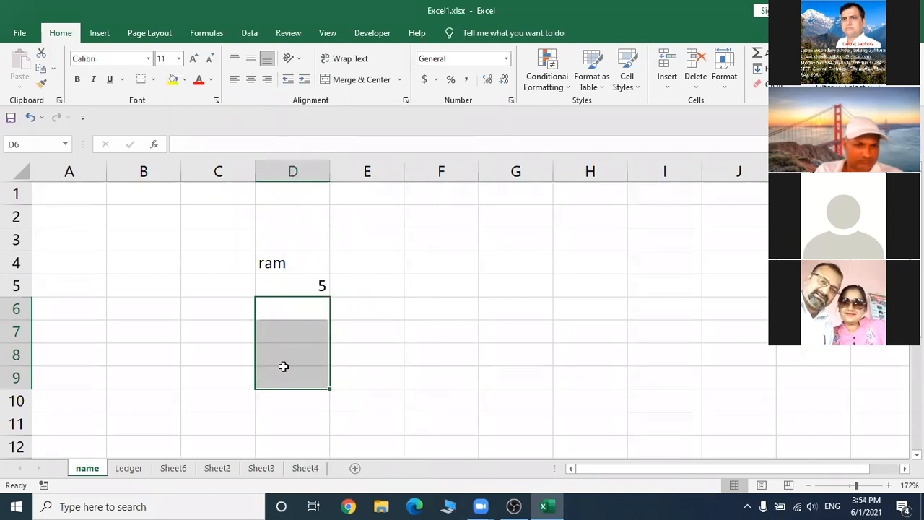
- Clear the contents of cells D4 and D5 and select cell D9
{"action": "left_click_drag", "start_coordinate": [295, 263], "coordinate": [311, 283]}
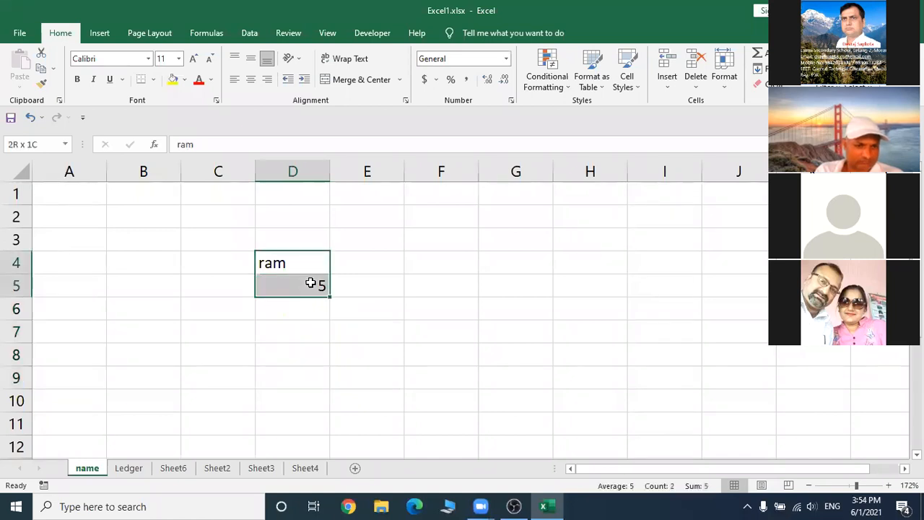
{"action": "left_click", "coordinate": [285, 325]}
{"action": "left_click", "coordinate": [296, 271]}
{"action": "mouse_move", "coordinate": [297, 274]}
{"action": "left_mouse_down"}
{"action": "mouse_move", "coordinate": [299, 283]}
{"action": "mouse_move", "coordinate": [287, 281]}
{"action": "left_mouse_up"}
{"action": "right_click", "coordinate": [287, 285]}
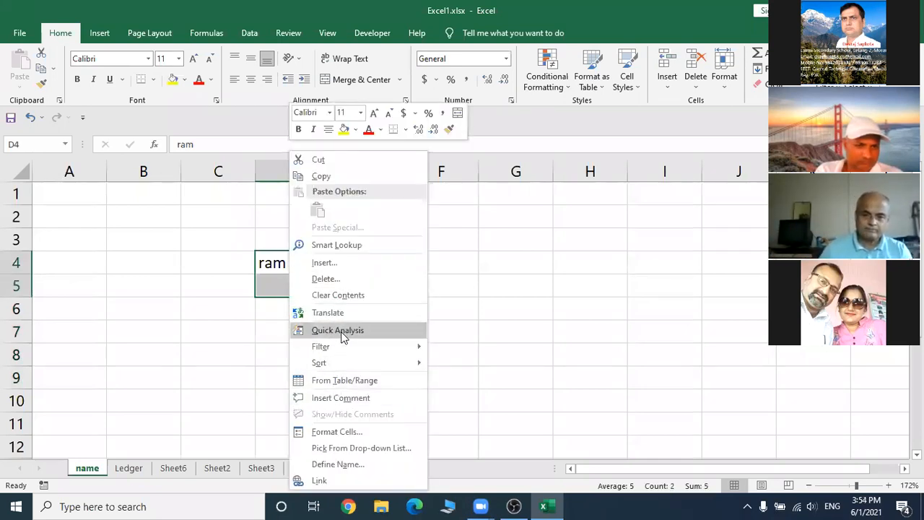
{"action": "left_click", "coordinate": [359, 295]}
{"action": "left_click", "coordinate": [312, 309]}
{"action": "left_click", "coordinate": [298, 352]}
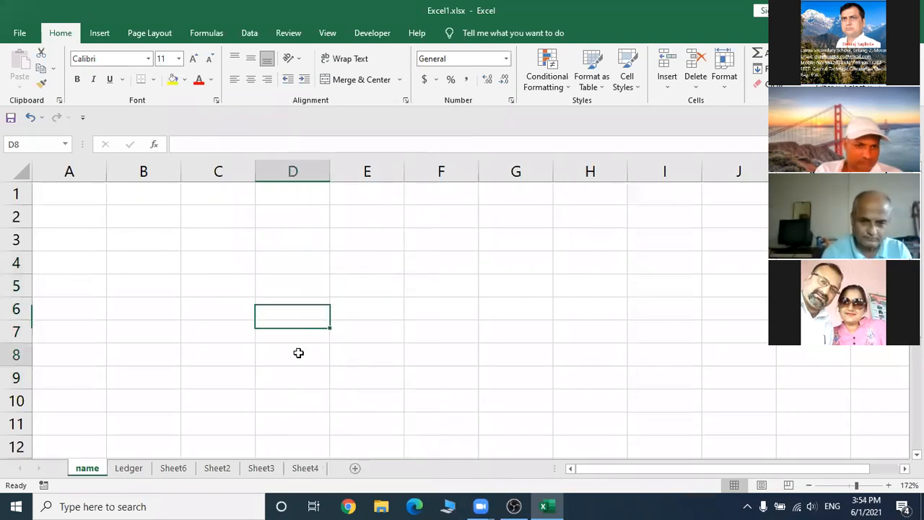
{"action": "left_click", "coordinate": [299, 381]}
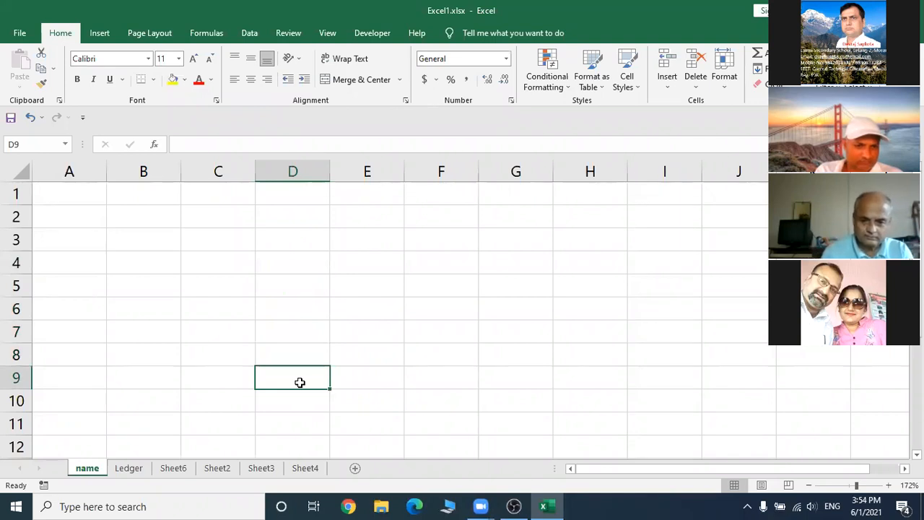
- Enter "a" in cell D3 and move to cell E3
{"action": "left_click", "coordinate": [289, 243]}
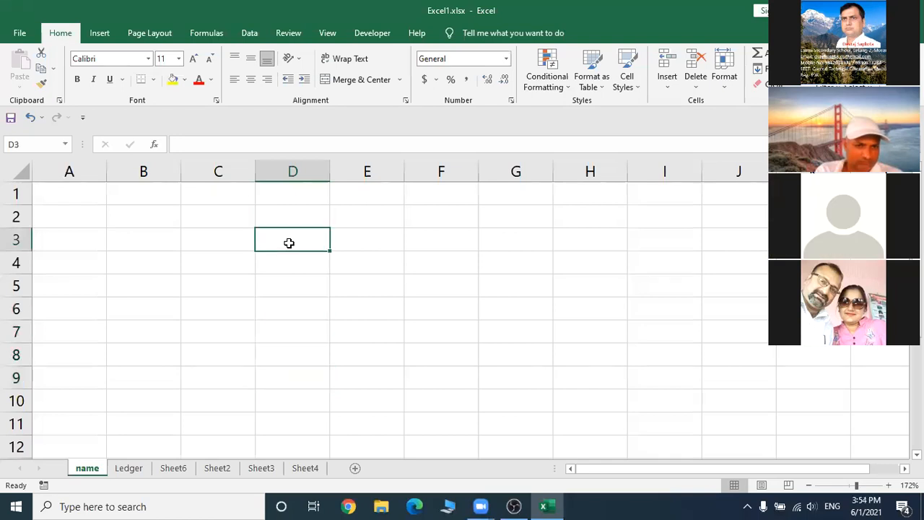
{"action": "type", "text": "a"}
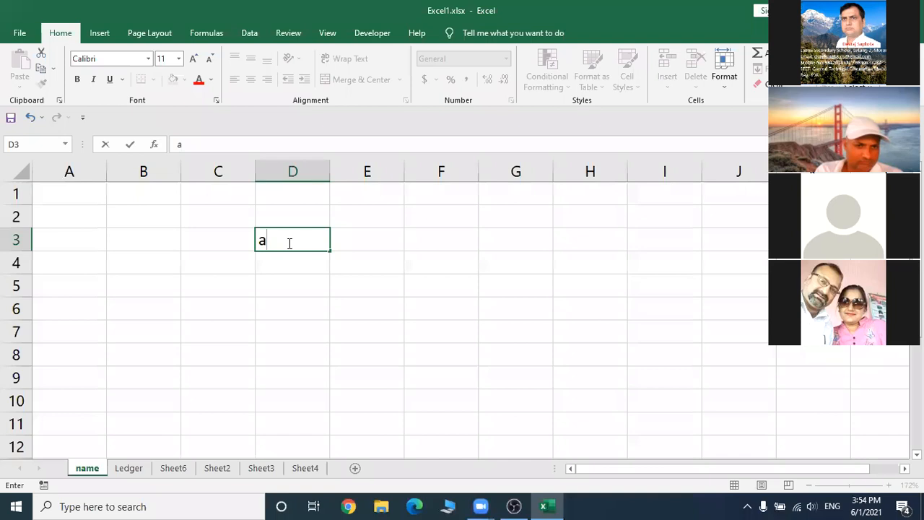
{"action": "key", "text": "Tab"}
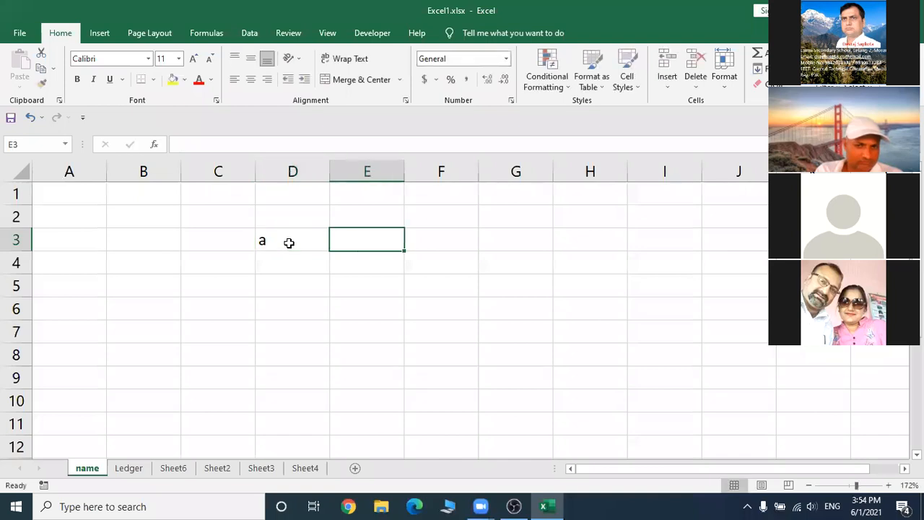
- Enter "b" in cell E3 and "c" in cell F3, finishing with cell F6 selected
{"action": "type", "text": "b"}
{"action": "key", "text": "Tab"}
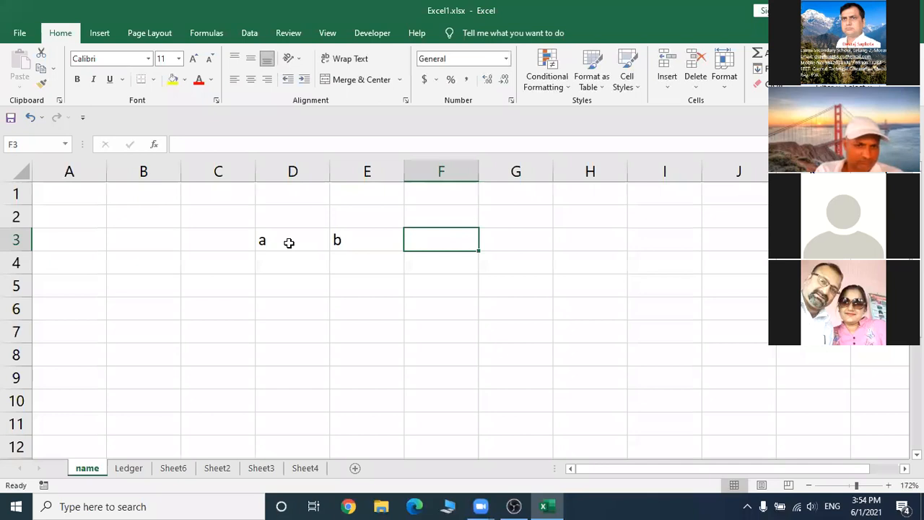
{"action": "type", "text": "c"}
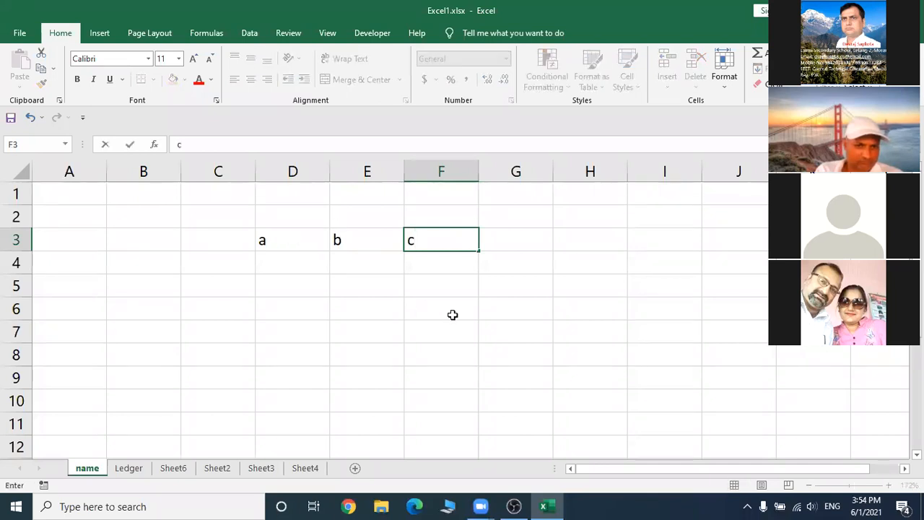
{"action": "left_click", "coordinate": [431, 303]}
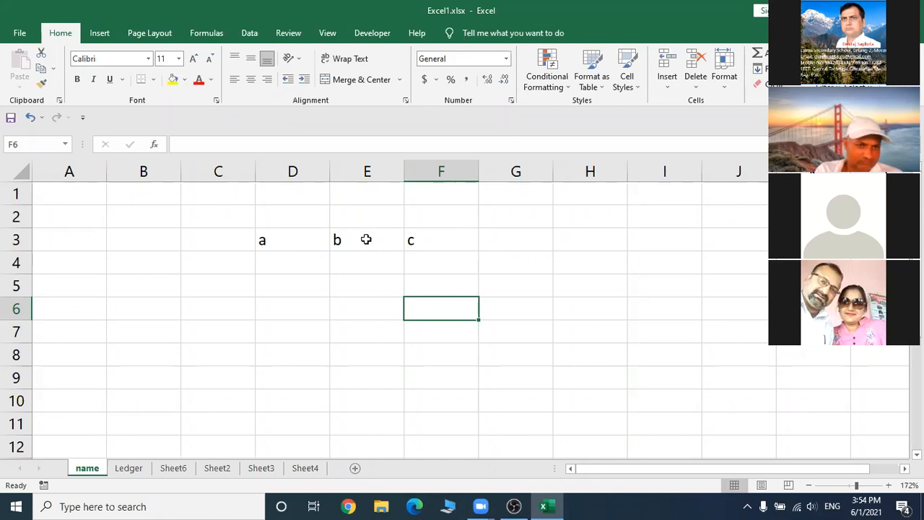
- Delete the whole column E containing "b" and select cell D6
{"action": "left_click", "coordinate": [368, 171]}
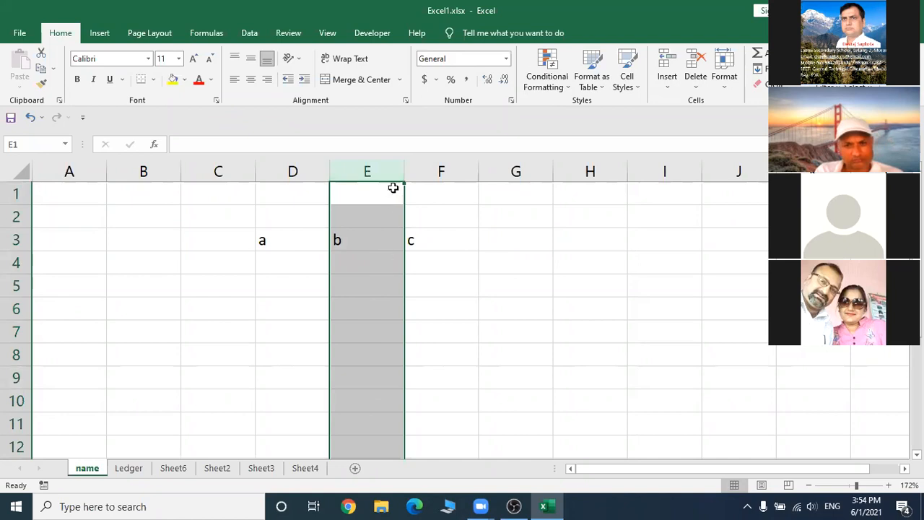
{"action": "left_click", "coordinate": [381, 284]}
{"action": "left_click", "coordinate": [380, 169]}
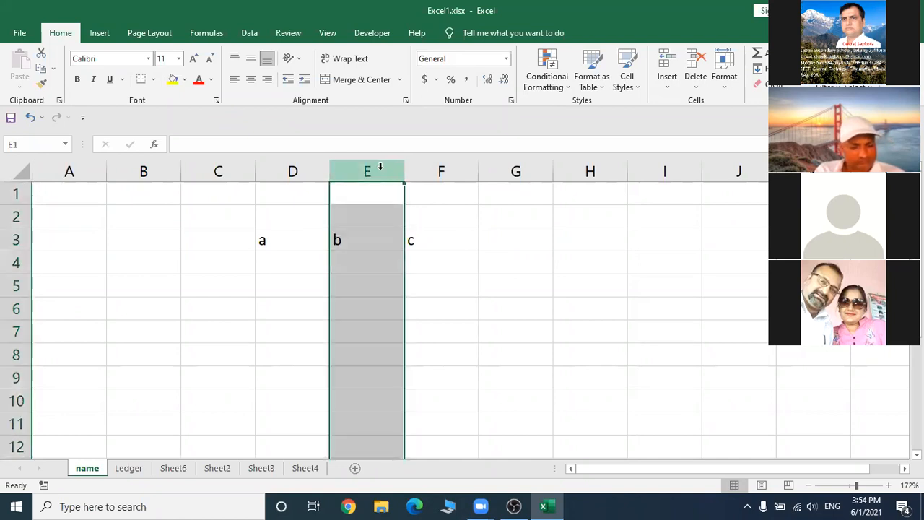
{"action": "right_click", "coordinate": [380, 169]}
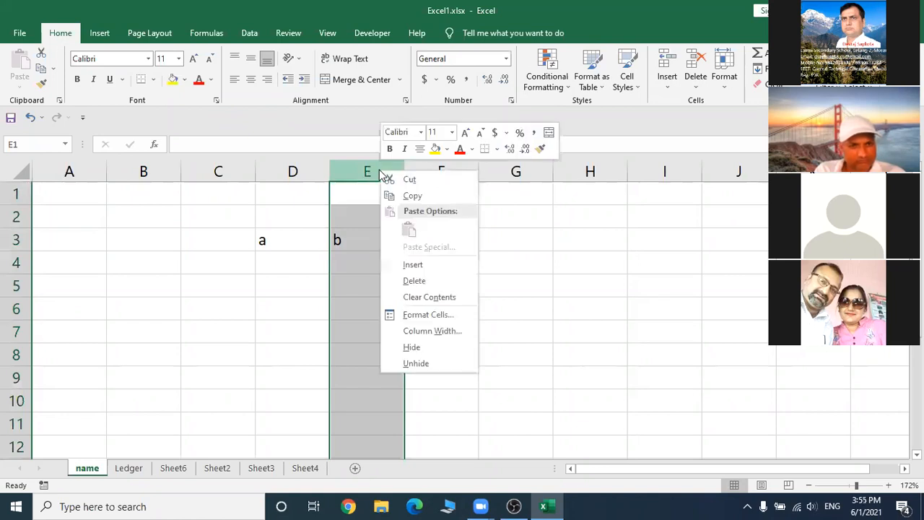
{"action": "left_click", "coordinate": [433, 282]}
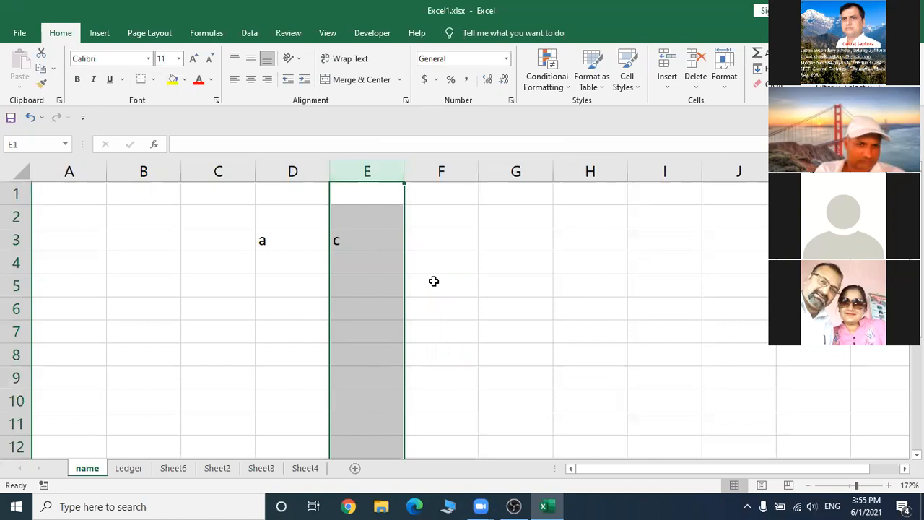
{"action": "left_click", "coordinate": [284, 315]}
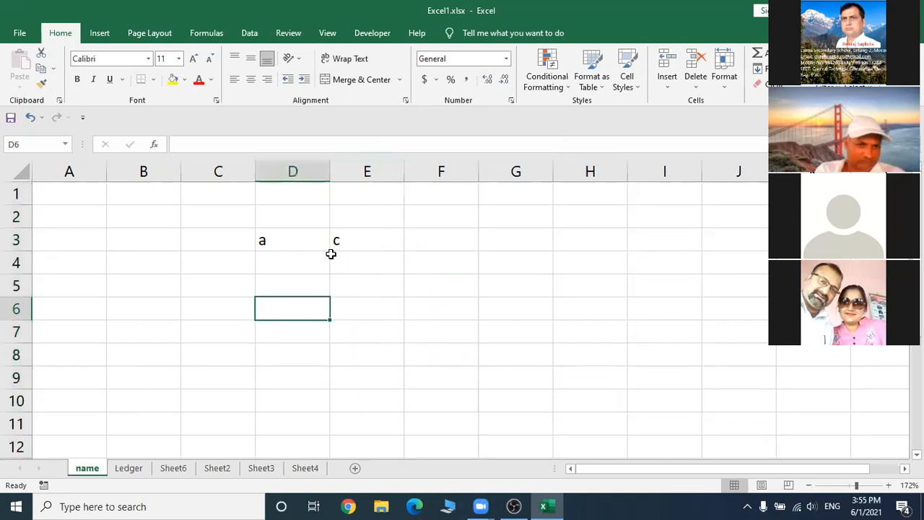
- Enter three sample first names in cells E5, E6 and E7, one per row
{"action": "left_click", "coordinate": [349, 286]}
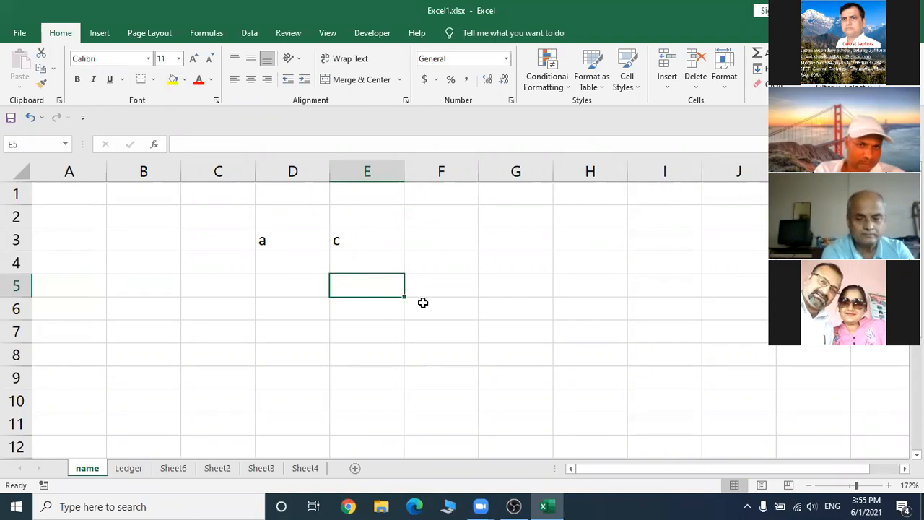
{"action": "type", "text": "ram"}
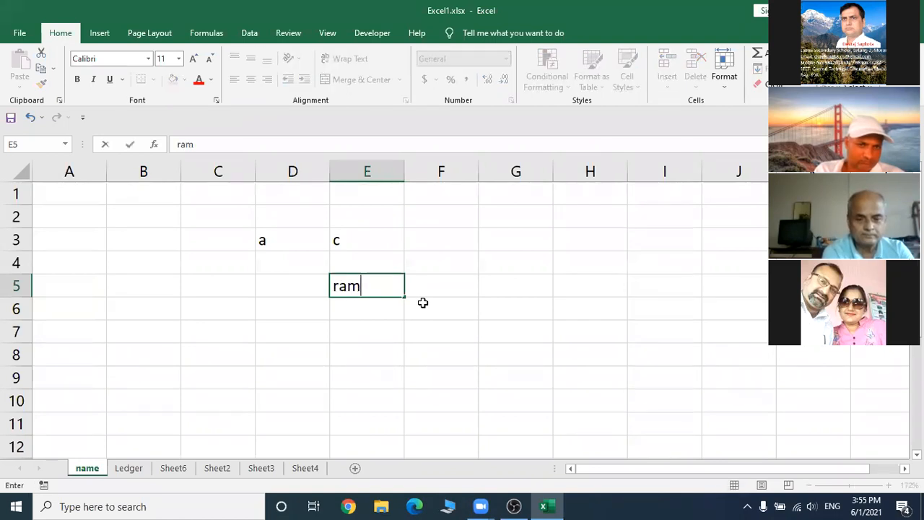
{"action": "key", "text": "Return"}
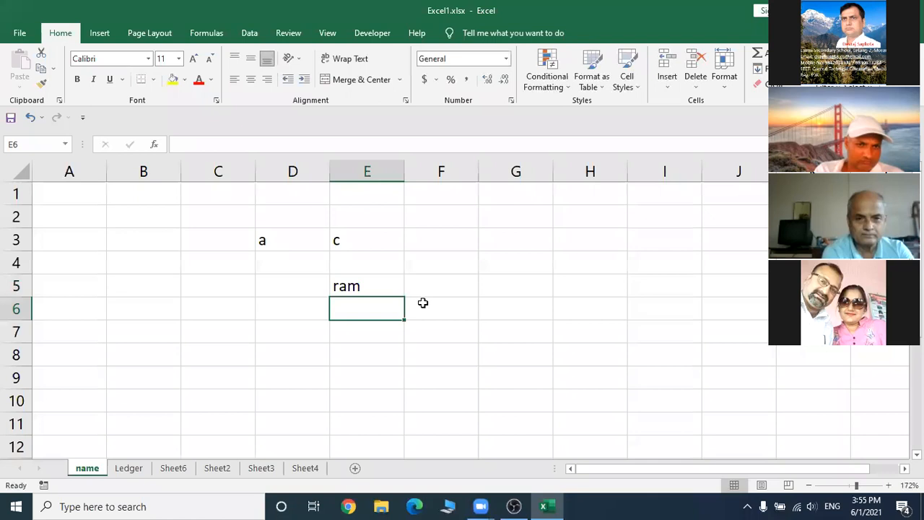
{"action": "type", "text": "hari"}
{"action": "key", "text": "Return"}
{"action": "type", "text": "gita"}
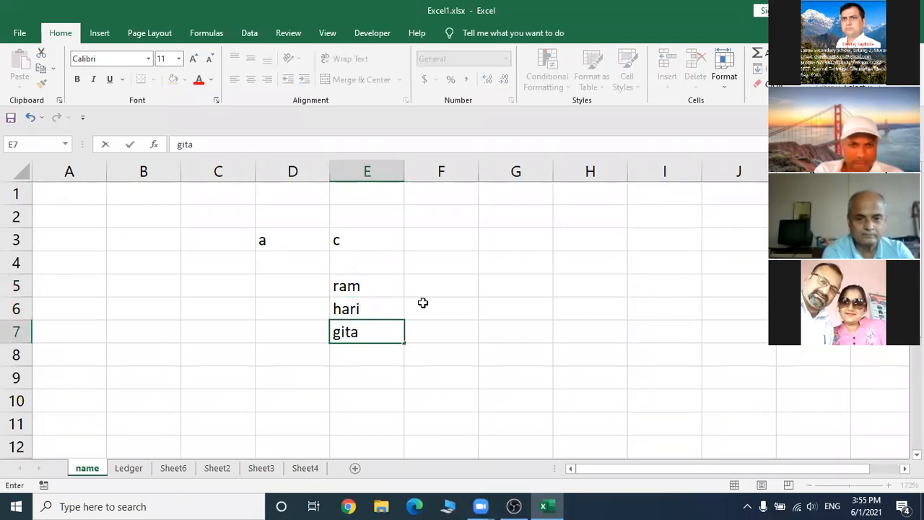
{"action": "key", "text": "Return"}
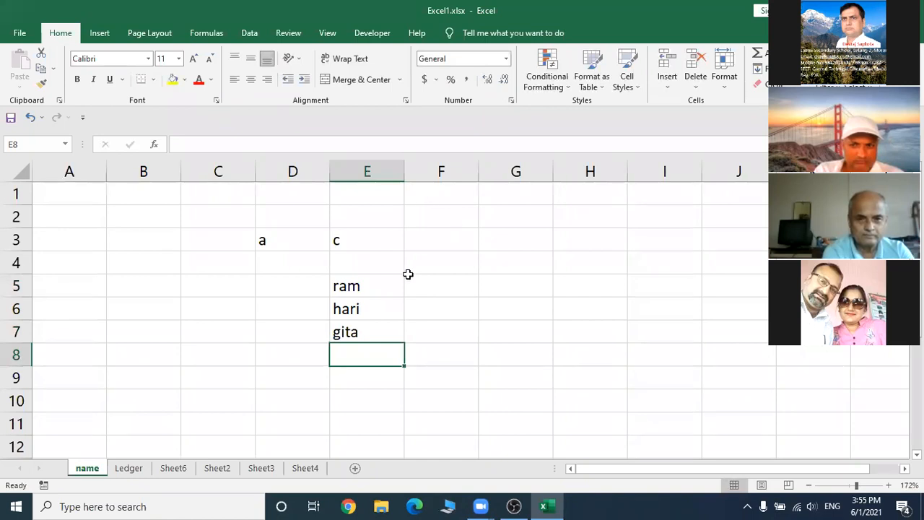
- Fill the name cells E5 to E7 with the standard yellow color and select cell F8
{"action": "left_click", "coordinate": [371, 287]}
{"action": "left_click", "coordinate": [373, 310]}
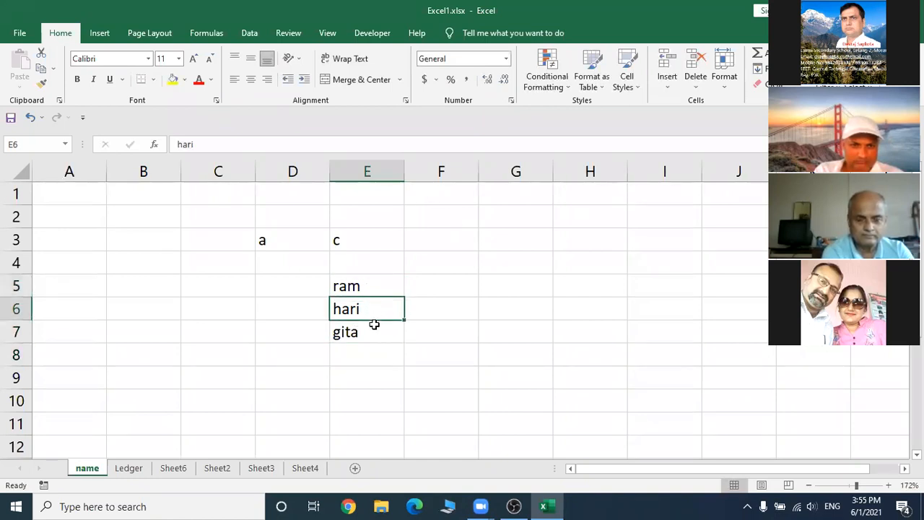
{"action": "left_click", "coordinate": [374, 324]}
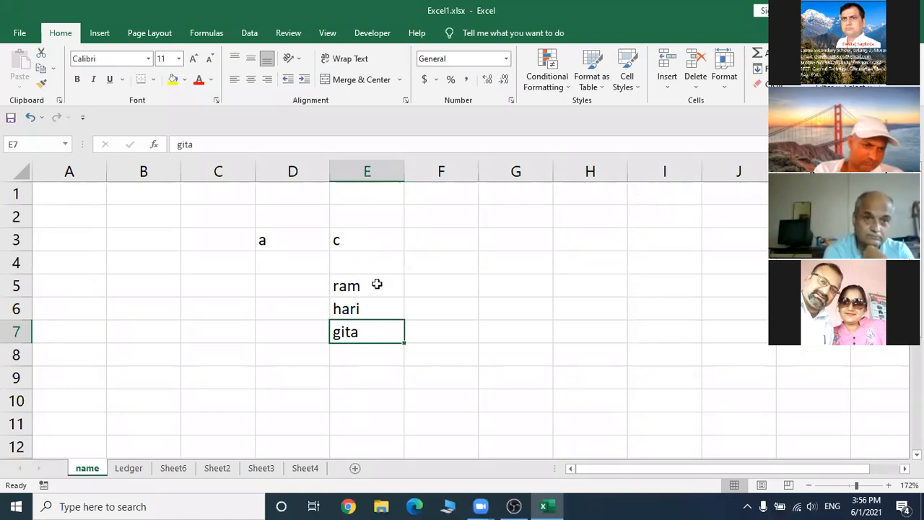
{"action": "left_click_drag", "start_coordinate": [376, 289], "coordinate": [377, 331]}
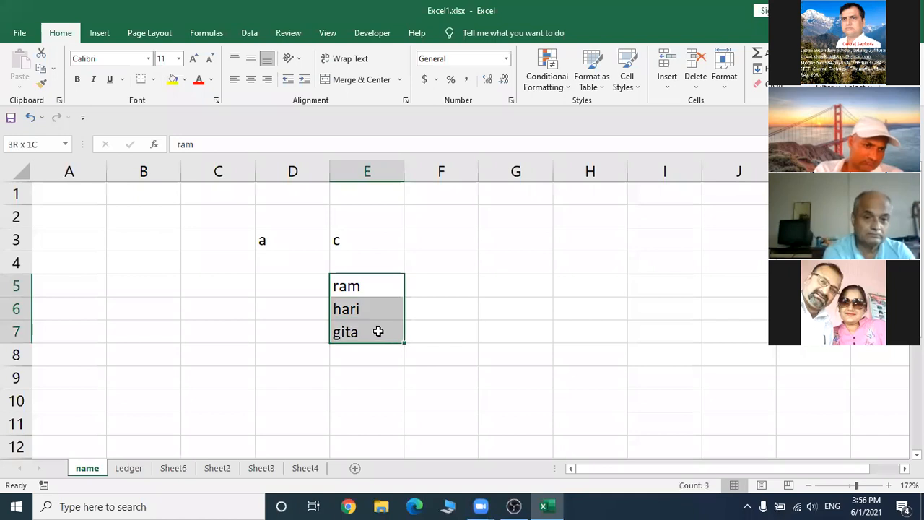
{"action": "left_click", "coordinate": [184, 83]}
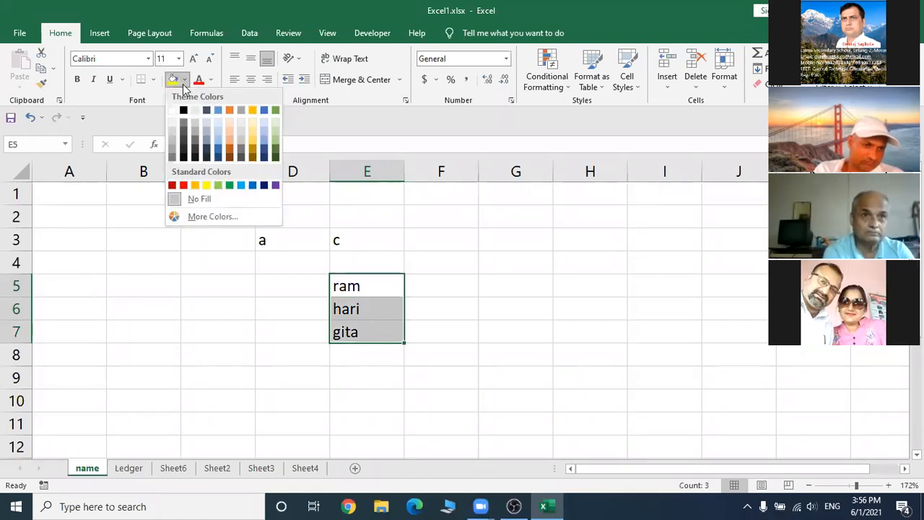
{"action": "left_click", "coordinate": [207, 187]}
{"action": "left_click", "coordinate": [447, 361]}
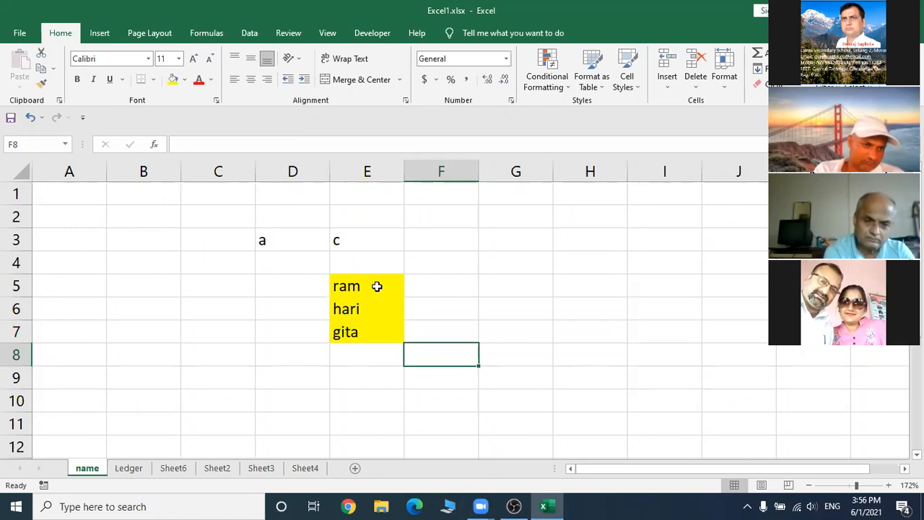
- Clear only the text of cell E5, keeping its yellow fill, and select cell F8
{"action": "left_click_drag", "start_coordinate": [373, 285], "coordinate": [371, 331]}
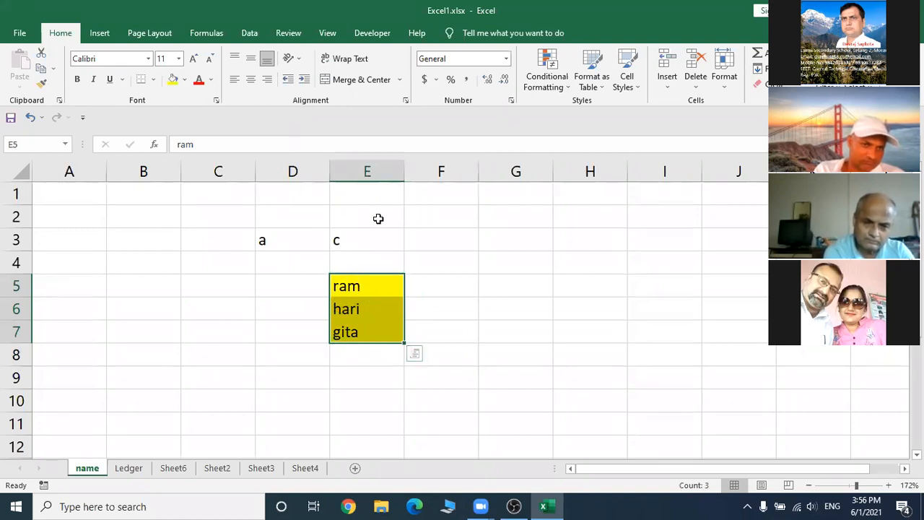
{"action": "left_click", "coordinate": [364, 288]}
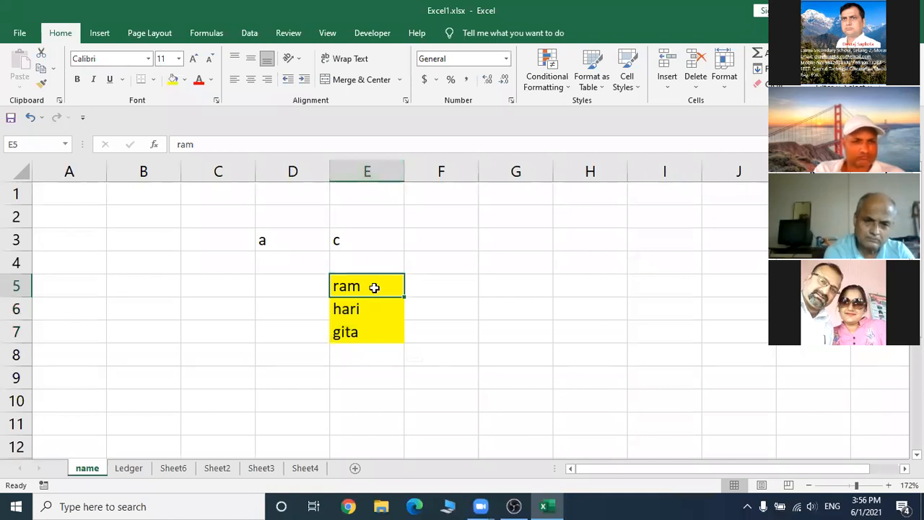
{"action": "right_click", "coordinate": [375, 287]}
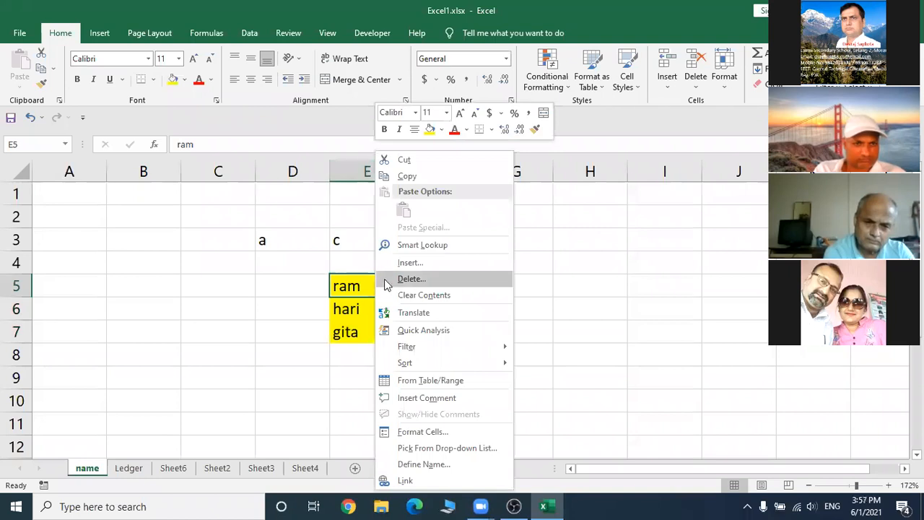
{"action": "key", "text": "Escape"}
{"action": "key", "text": "Delete"}
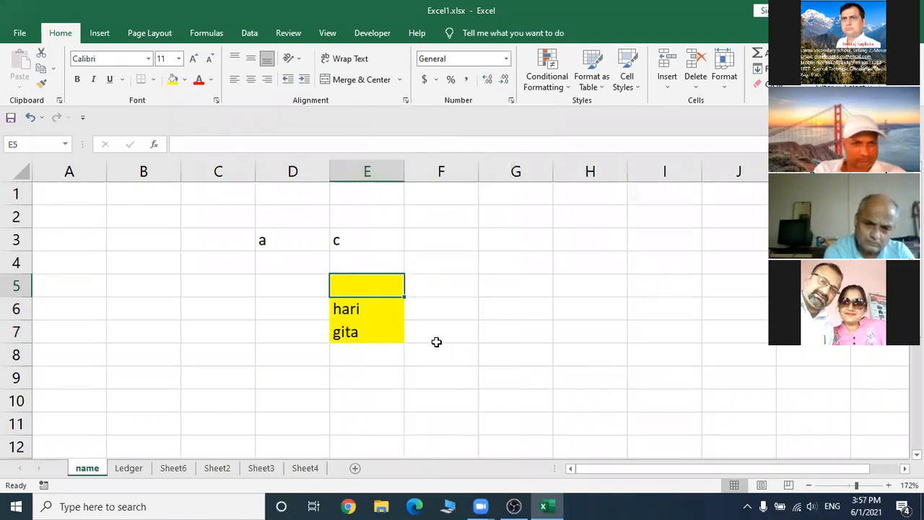
{"action": "left_click", "coordinate": [438, 347]}
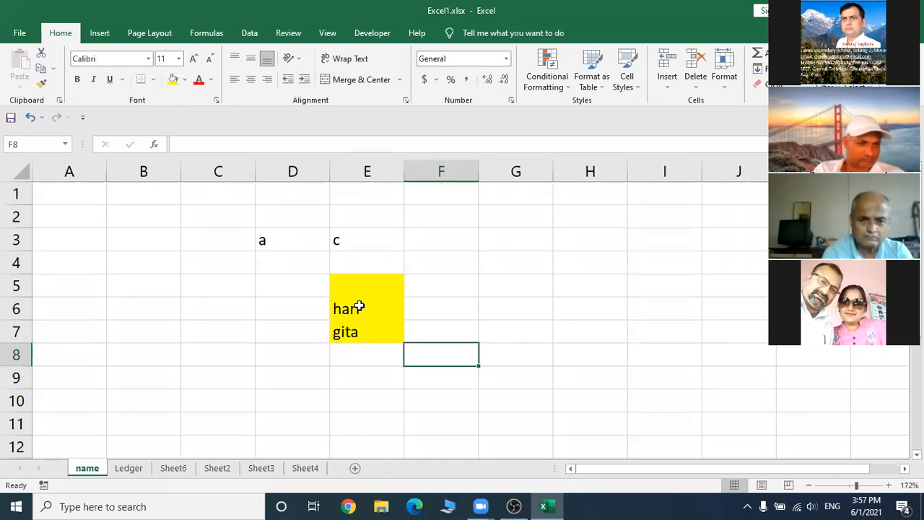
- Delete the entire column E with its yellow-filled cells and select cell F7
{"action": "left_click", "coordinate": [378, 171]}
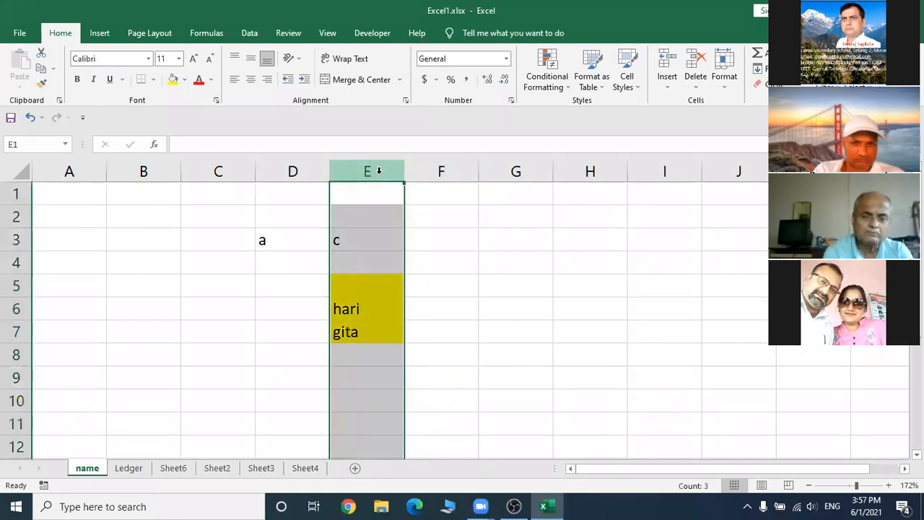
{"action": "right_click", "coordinate": [378, 172]}
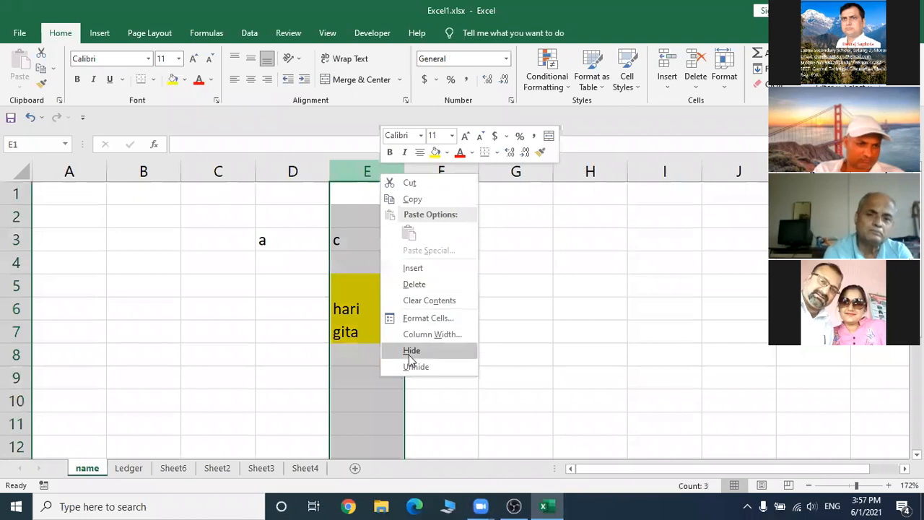
{"action": "left_click", "coordinate": [426, 287]}
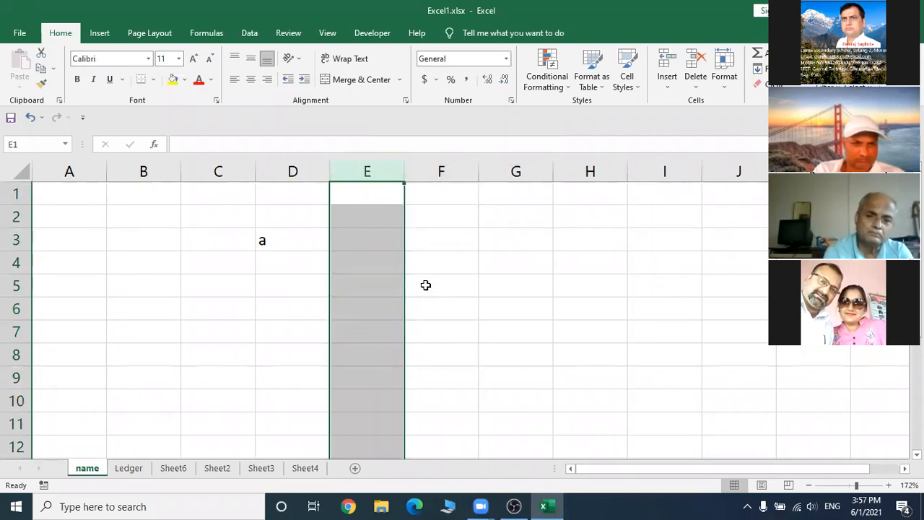
{"action": "left_click", "coordinate": [445, 331]}
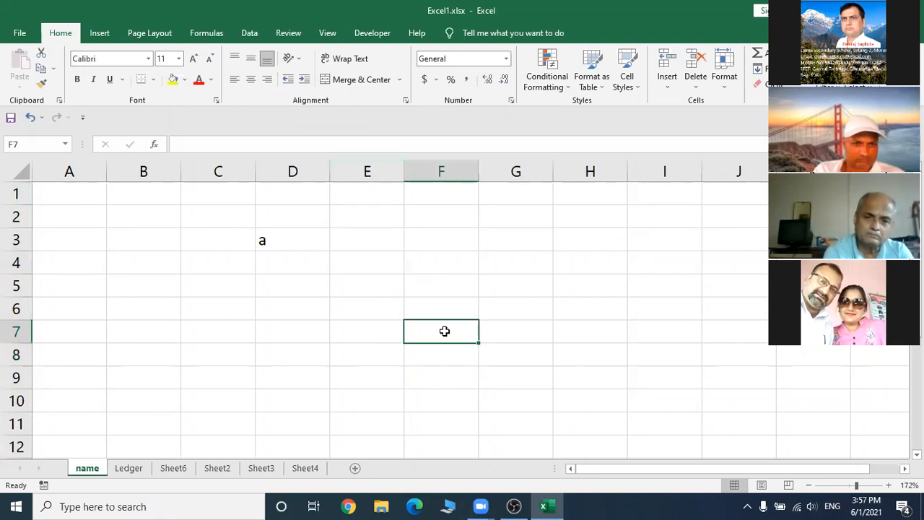
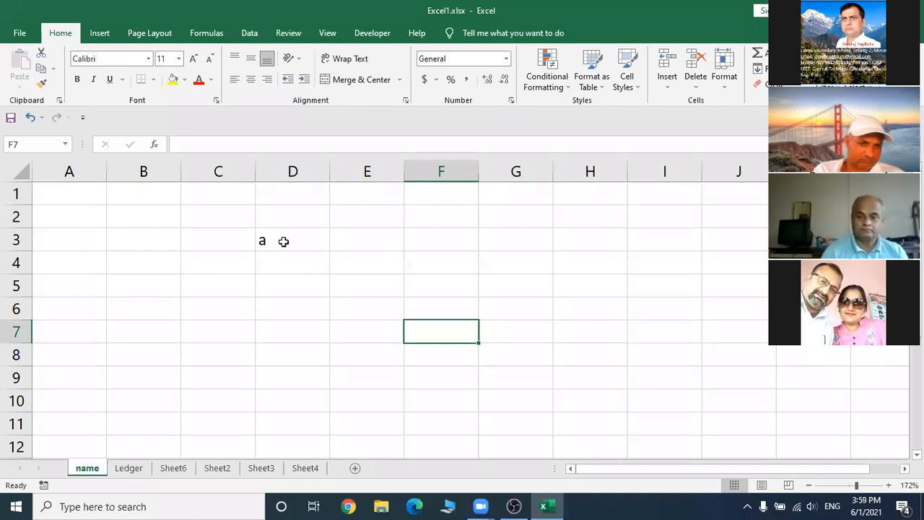
- Enter "g", "b" and "f" in cells D4, D5 and D6, finishing with cell D7 selected
{"action": "left_click", "coordinate": [277, 267]}
{"action": "type", "text": "g"}
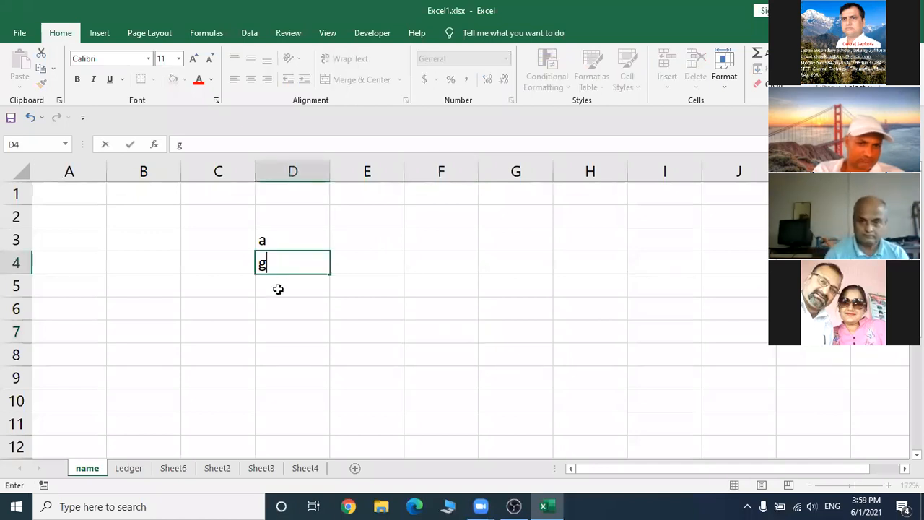
{"action": "left_click", "coordinate": [278, 289]}
{"action": "type", "text": "b"}
{"action": "left_click", "coordinate": [279, 309]}
{"action": "type", "text": "f"}
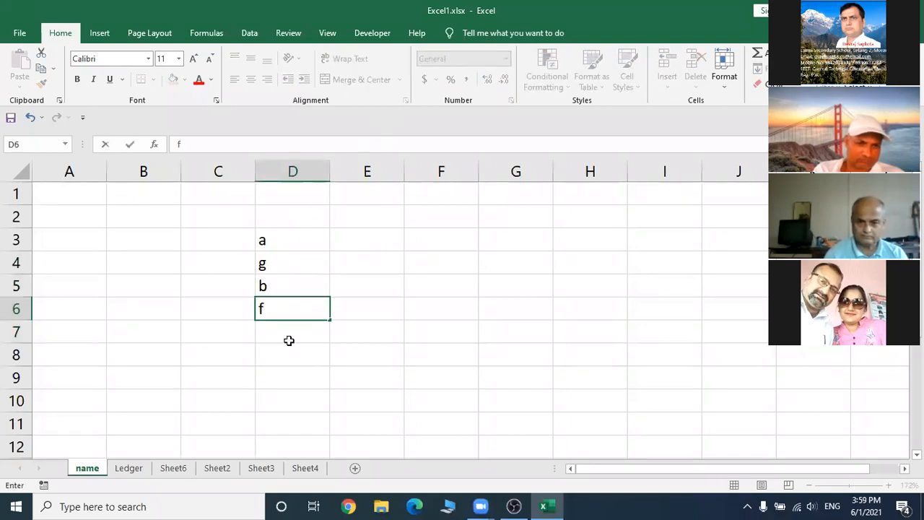
{"action": "left_click", "coordinate": [290, 337]}
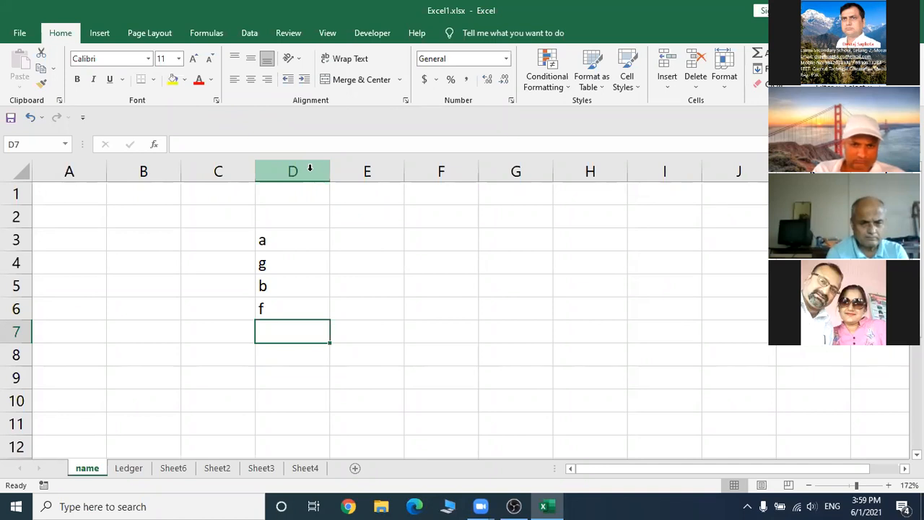
- Hide column D with its letter entries and select cell E8
{"action": "left_click", "coordinate": [310, 167]}
{"action": "right_click", "coordinate": [311, 172]}
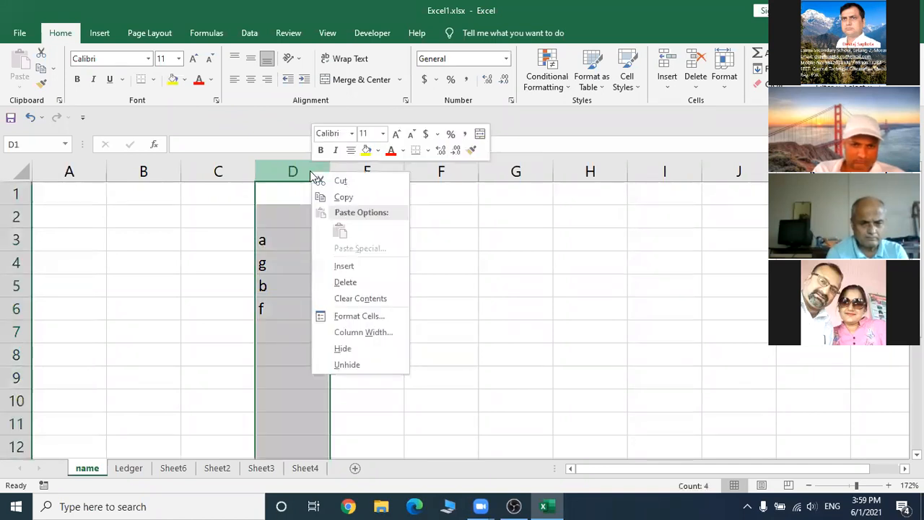
{"action": "left_click", "coordinate": [364, 348]}
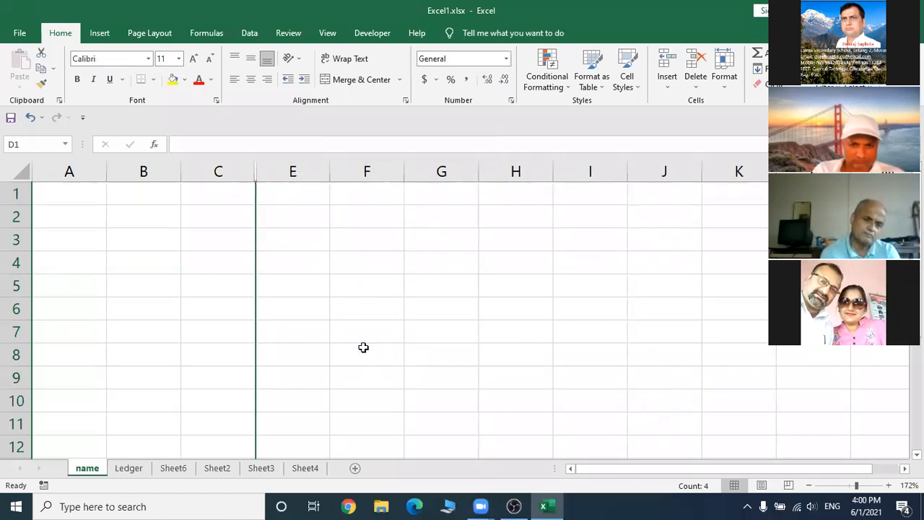
{"action": "left_click", "coordinate": [301, 288]}
{"action": "left_click", "coordinate": [289, 348]}
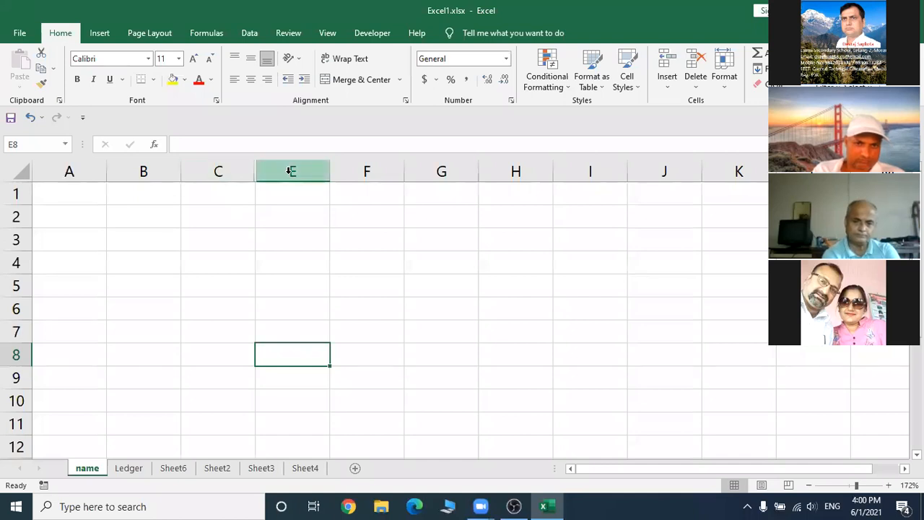
- Unhide column D by way of its neighbouring columns C and E, and review its letter entries, ending on cell D7
{"action": "left_click", "coordinate": [218, 173]}
{"action": "left_click_drag", "start_coordinate": [218, 173], "coordinate": [282, 175]}
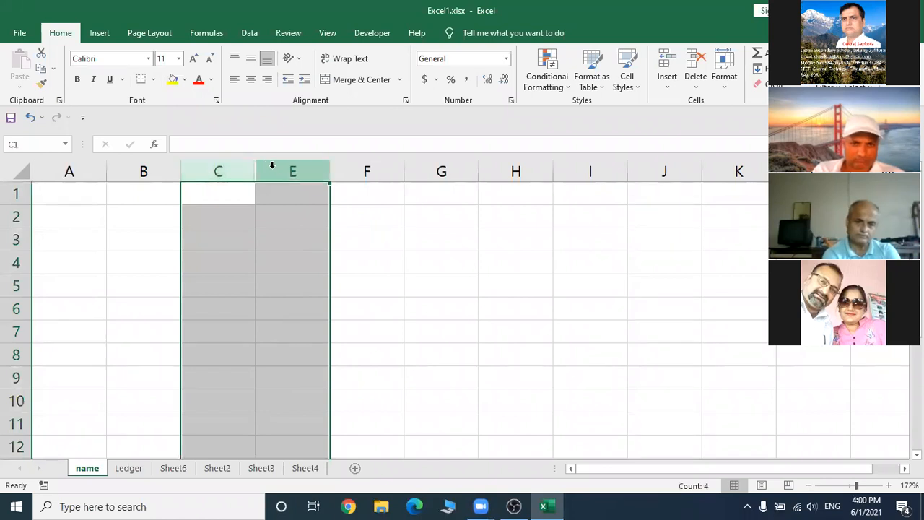
{"action": "right_click", "coordinate": [269, 247]}
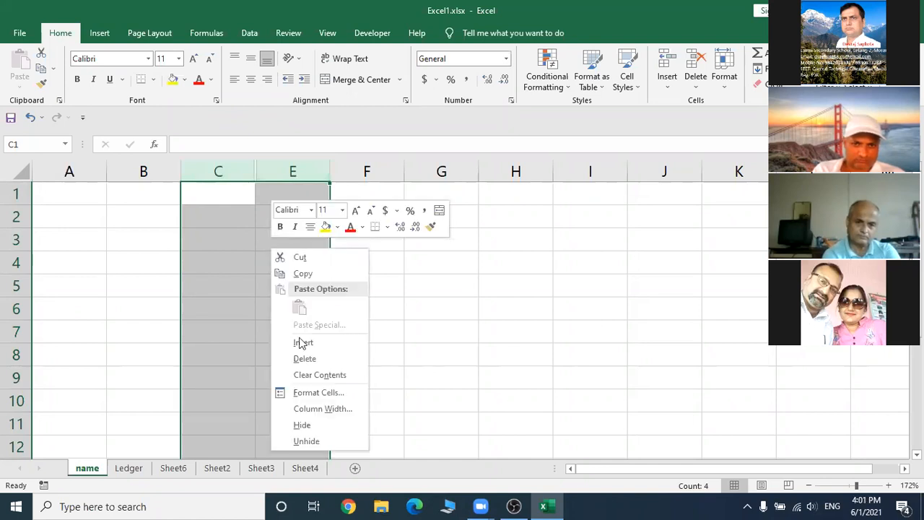
{"action": "left_click", "coordinate": [307, 441]}
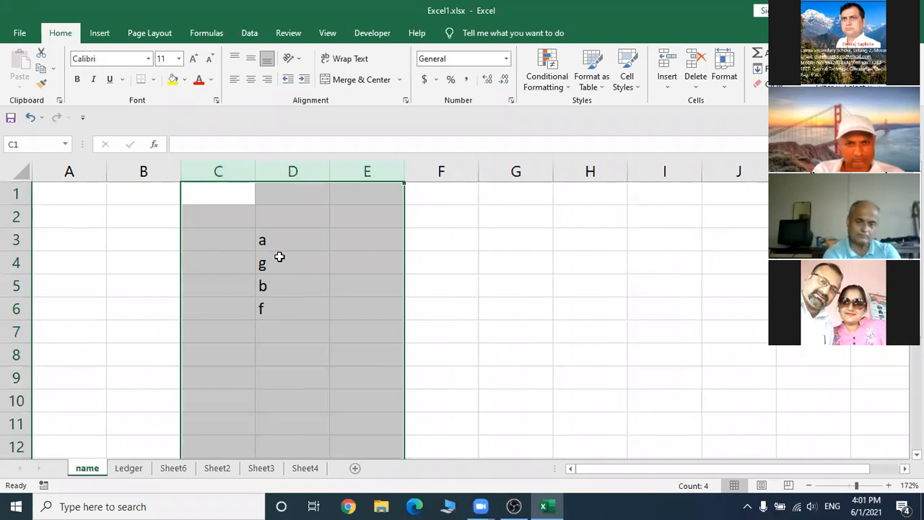
{"action": "left_click", "coordinate": [359, 266]}
{"action": "left_click", "coordinate": [293, 332]}
{"action": "left_click", "coordinate": [289, 264]}
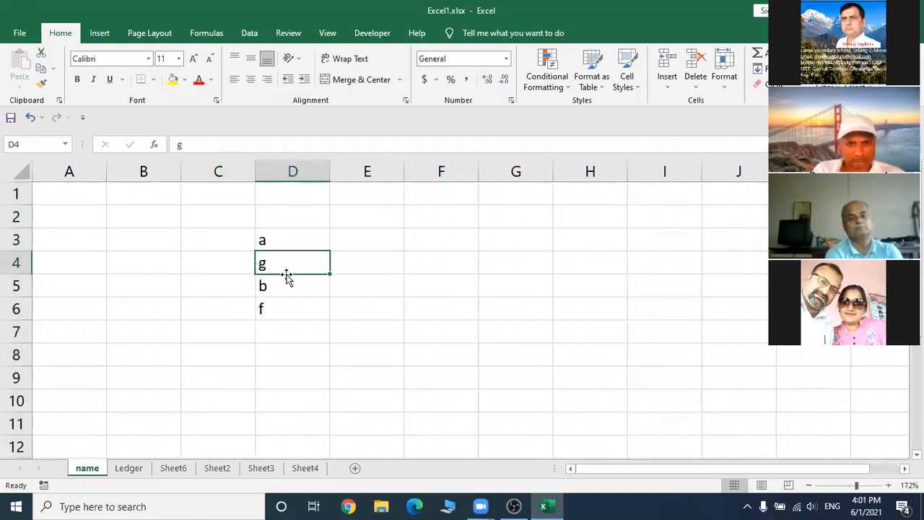
{"action": "left_click", "coordinate": [286, 292]}
{"action": "left_click", "coordinate": [286, 314]}
{"action": "left_click", "coordinate": [286, 339]}
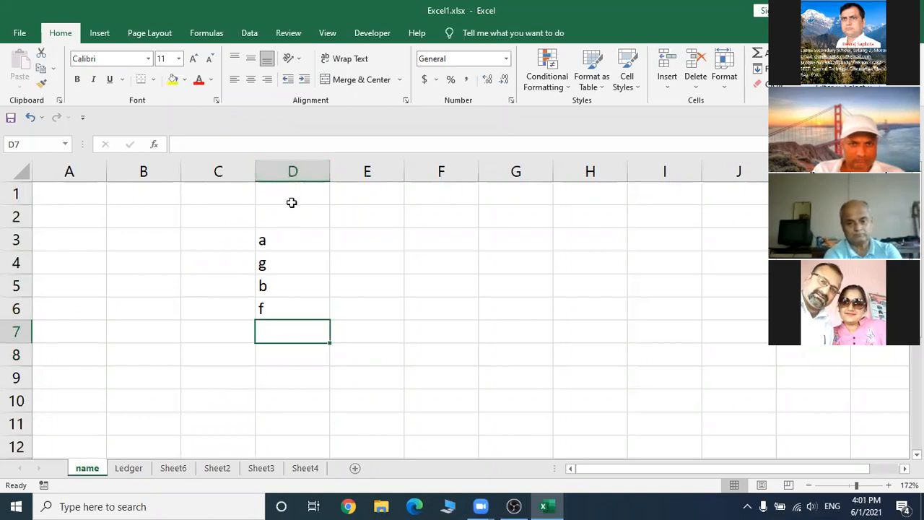
- Hide column D again, select columns C and E around the gap, and finish on cell F5
{"action": "right_click", "coordinate": [274, 167]}
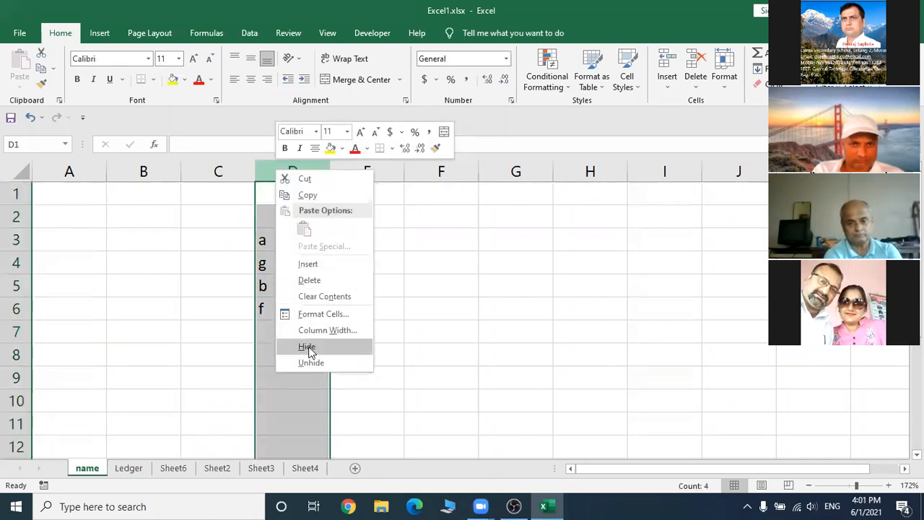
{"action": "left_click", "coordinate": [307, 347]}
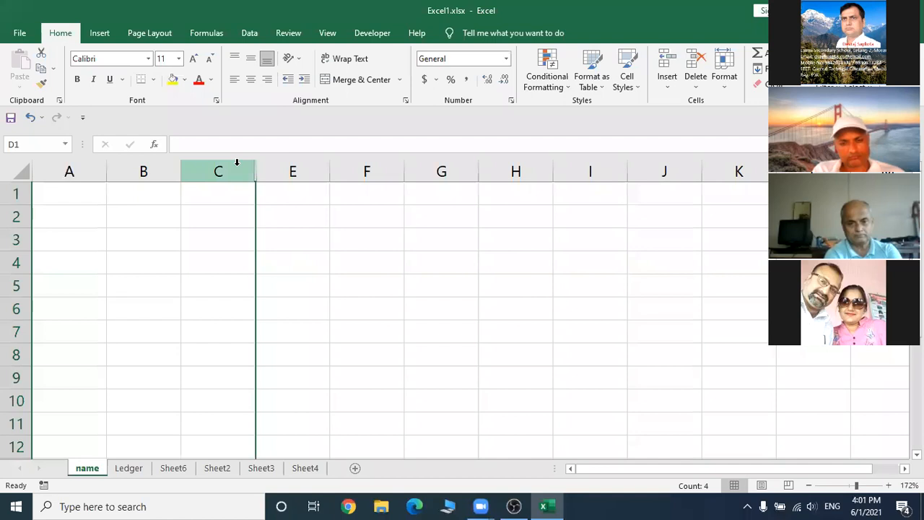
{"action": "left_click_drag", "start_coordinate": [239, 164], "coordinate": [282, 161]}
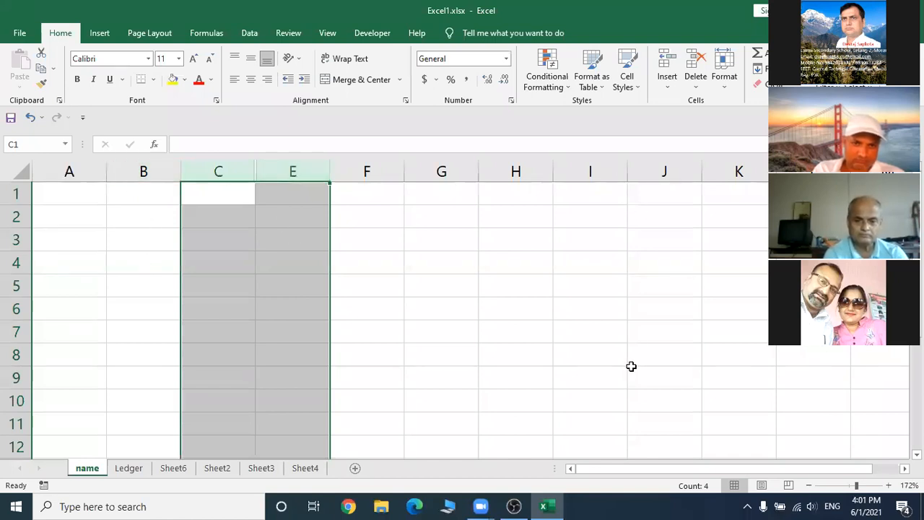
{"action": "left_click", "coordinate": [379, 289]}
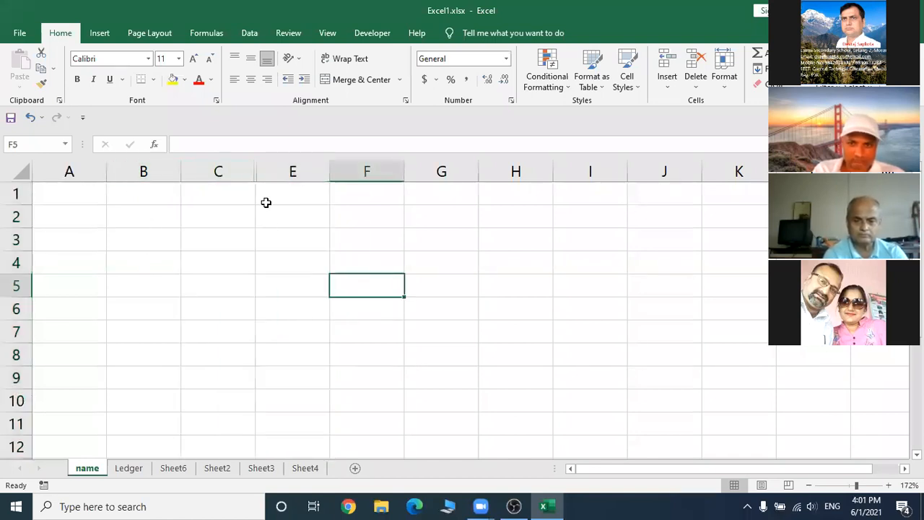
- Unhide column D by selecting the whole range of columns from A onward, and finish with cell E6 selected
{"action": "left_click_drag", "start_coordinate": [87, 172], "coordinate": [830, 138]}
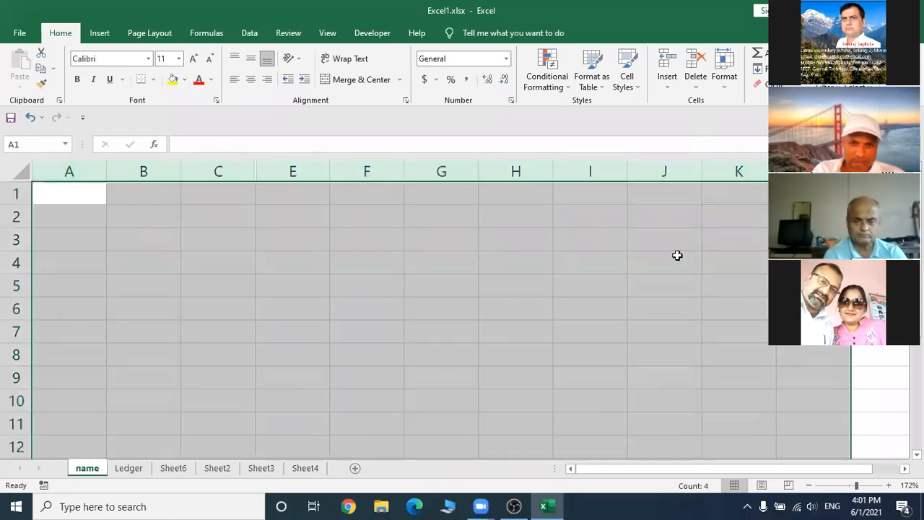
{"action": "right_click", "coordinate": [307, 170]}
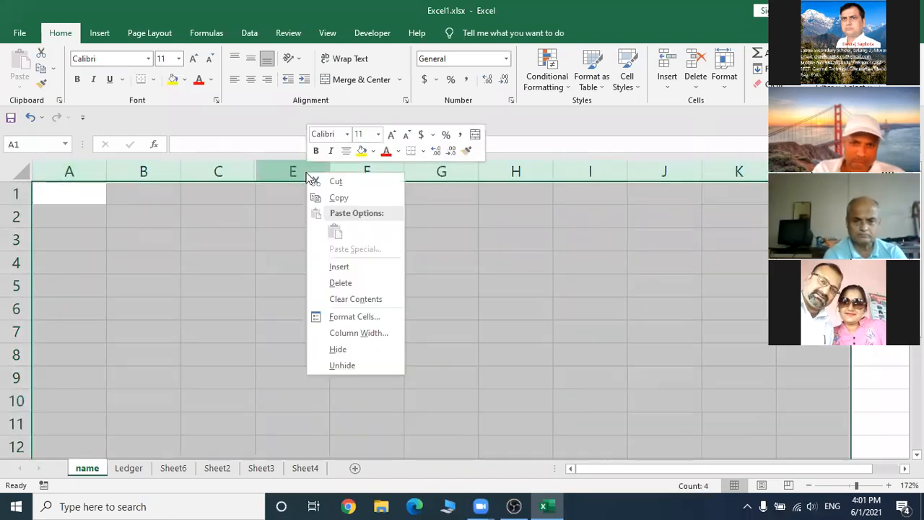
{"action": "left_click", "coordinate": [341, 365]}
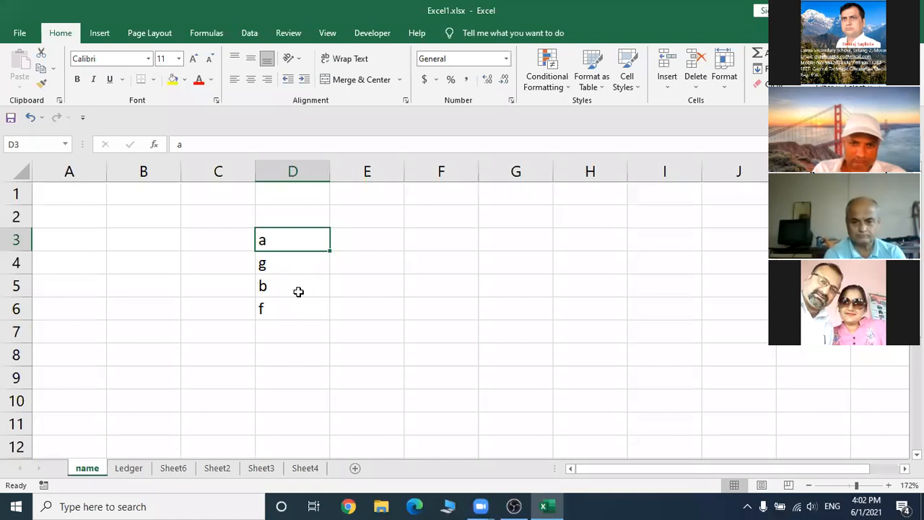
{"action": "left_click", "coordinate": [337, 288]}
{"action": "left_click", "coordinate": [279, 290]}
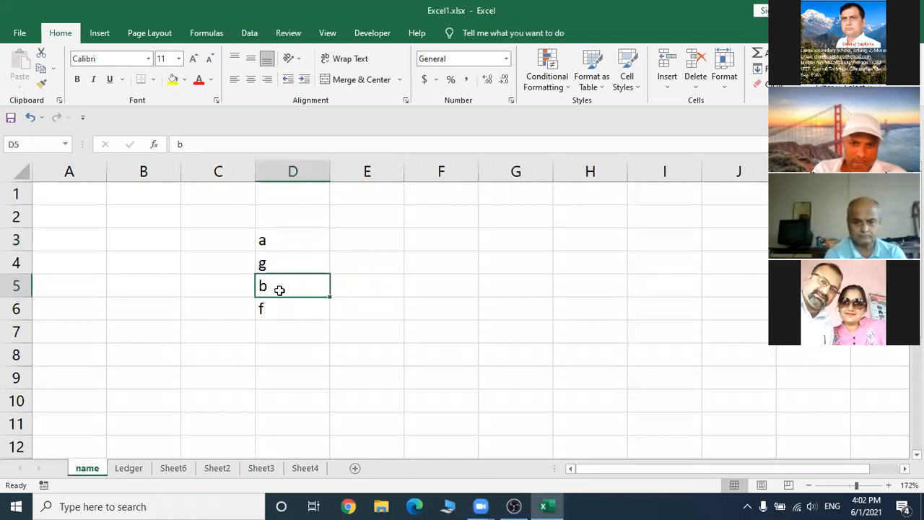
{"action": "left_click", "coordinate": [282, 303]}
{"action": "left_click", "coordinate": [340, 310]}
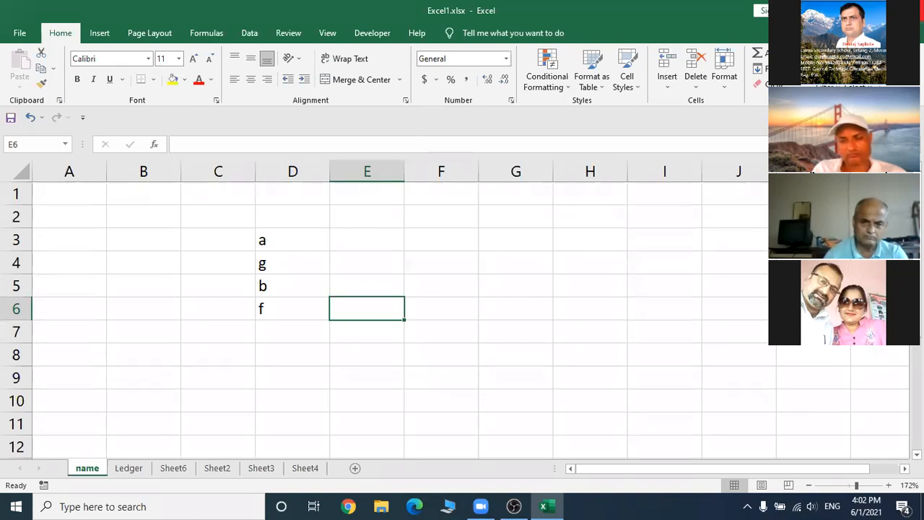
- Close the Excel1 workbook and open Day 1.xlsx from the NTA Morang folder, finishing with cell K17 selected
{"action": "key", "text": "ctrl+w"}
{"action": "left_click", "coordinate": [453, 280]}
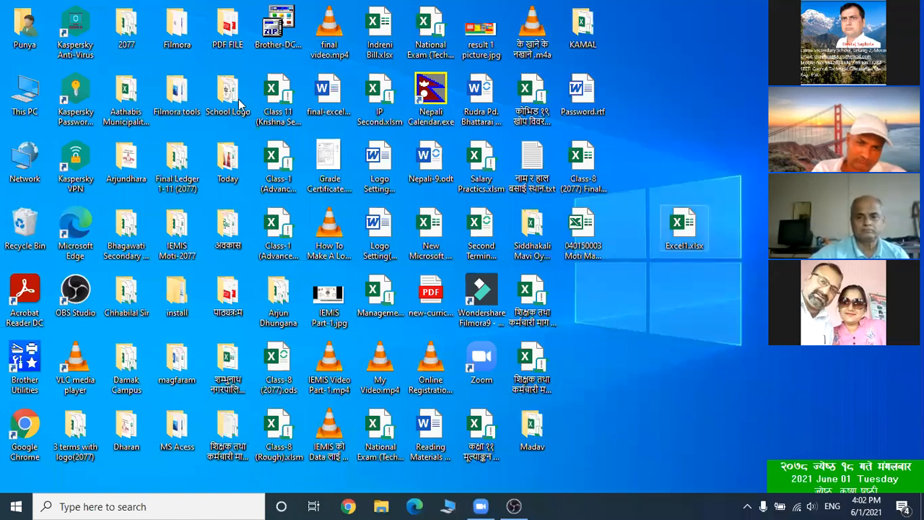
{"action": "key", "text": "super+e"}
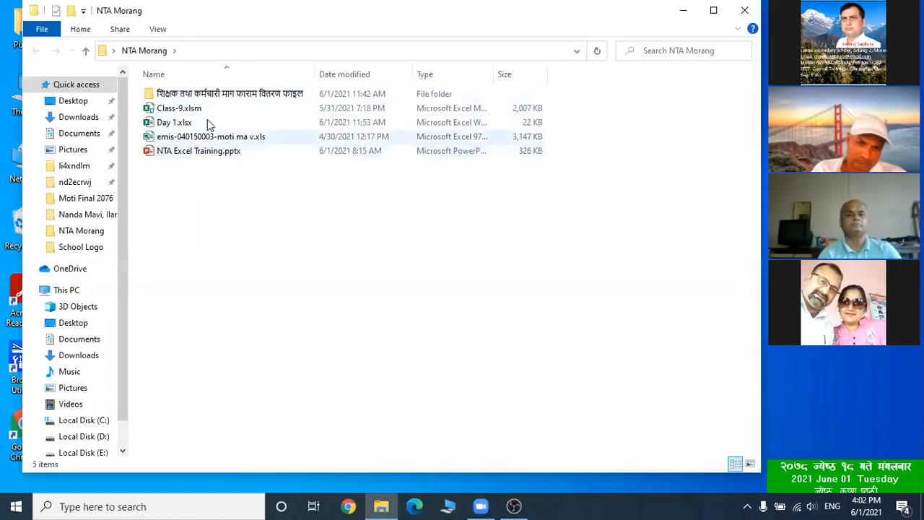
{"action": "double_click", "coordinate": [286, 122]}
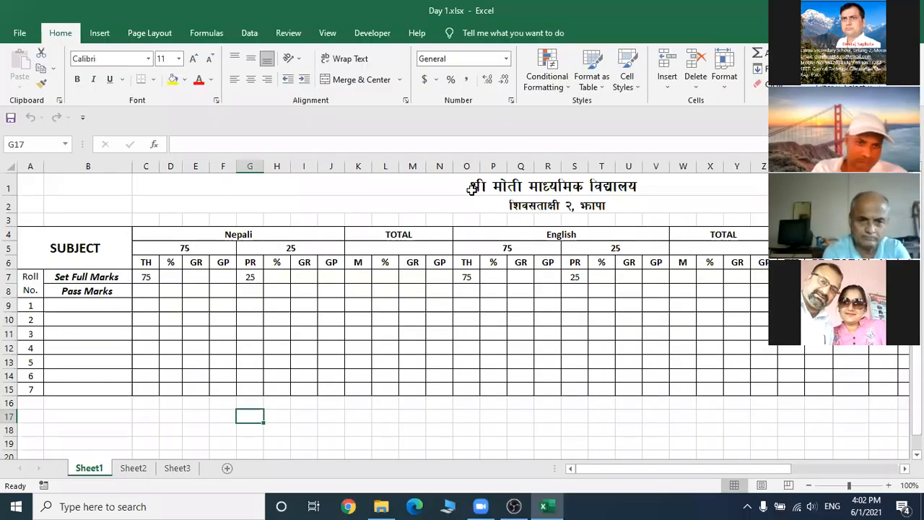
{"action": "left_click", "coordinate": [302, 418]}
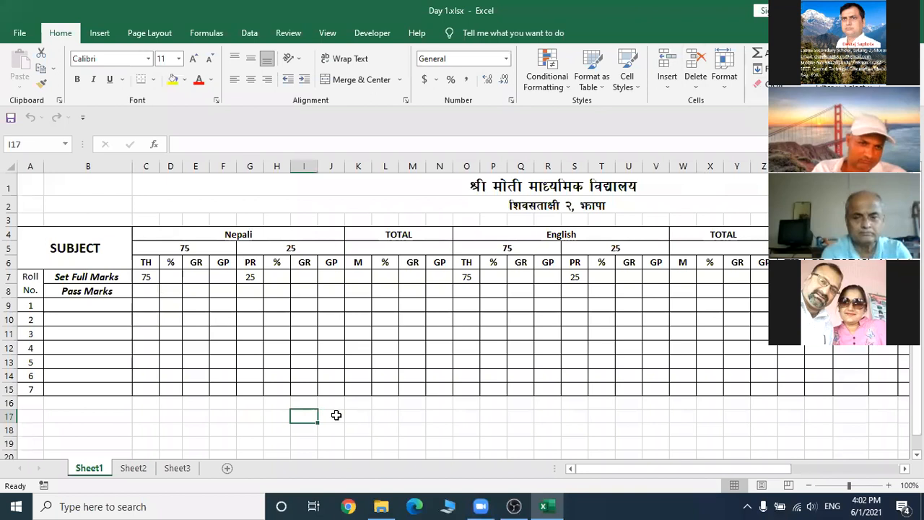
{"action": "left_click", "coordinate": [365, 414]}
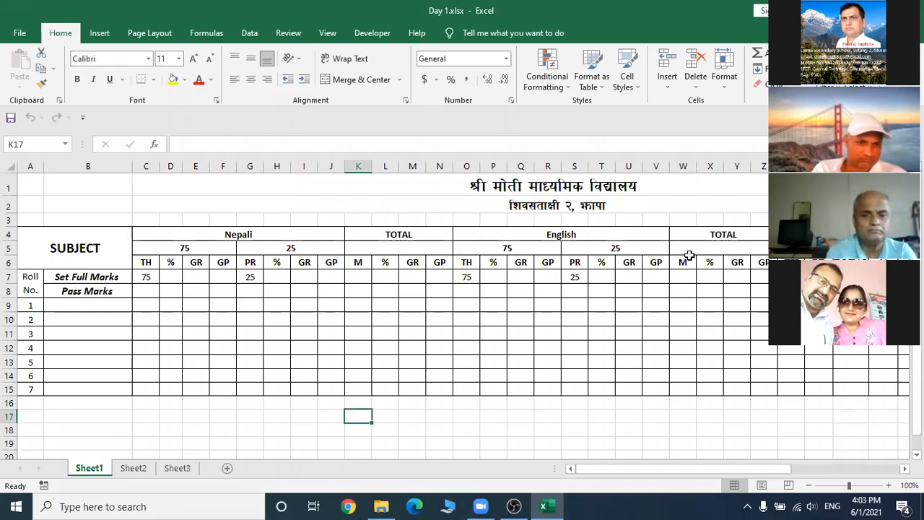
- Examine how the Sheet1 marks ledger's headings and roll-number column move out of view in both directions, starting from cell B9
{"action": "left_click", "coordinate": [79, 305]}
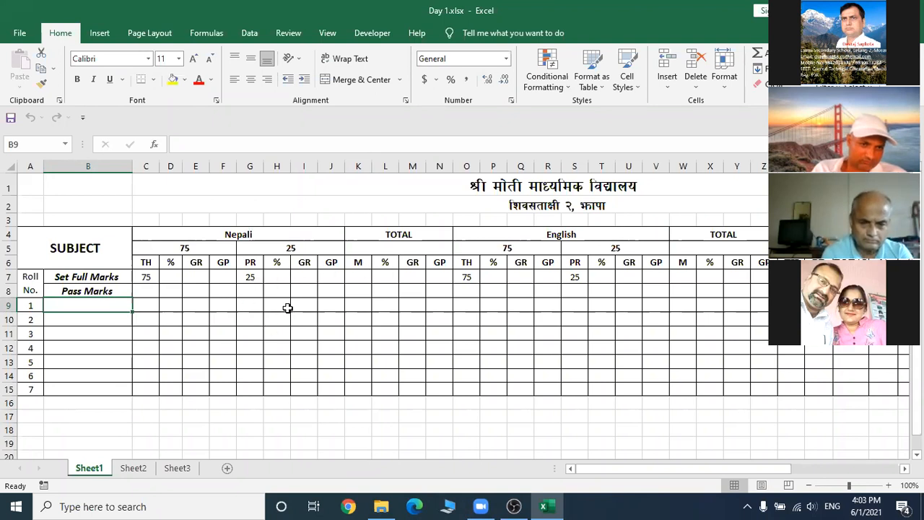
{"action": "left_click_drag", "start_coordinate": [656, 477], "coordinate": [614, 491]}
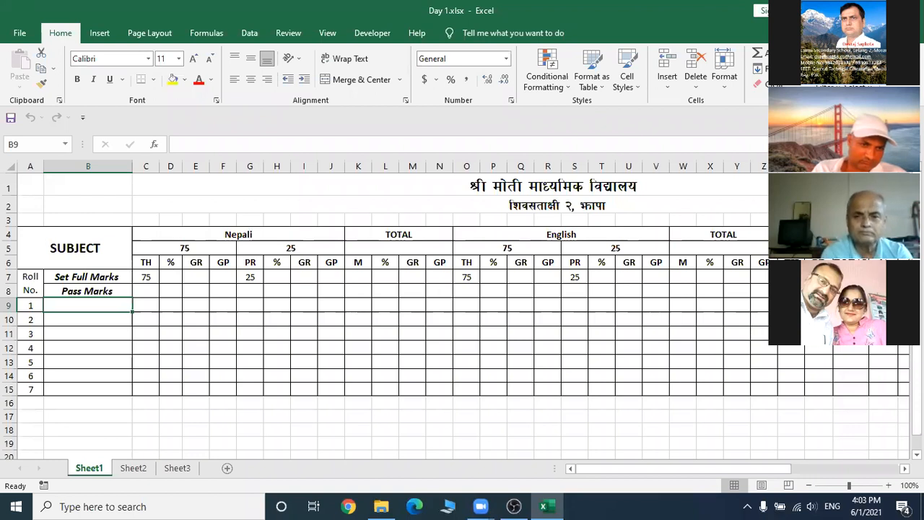
{"action": "scroll", "coordinate": [903, 415], "scroll_direction": "down", "scroll_amount": 1}
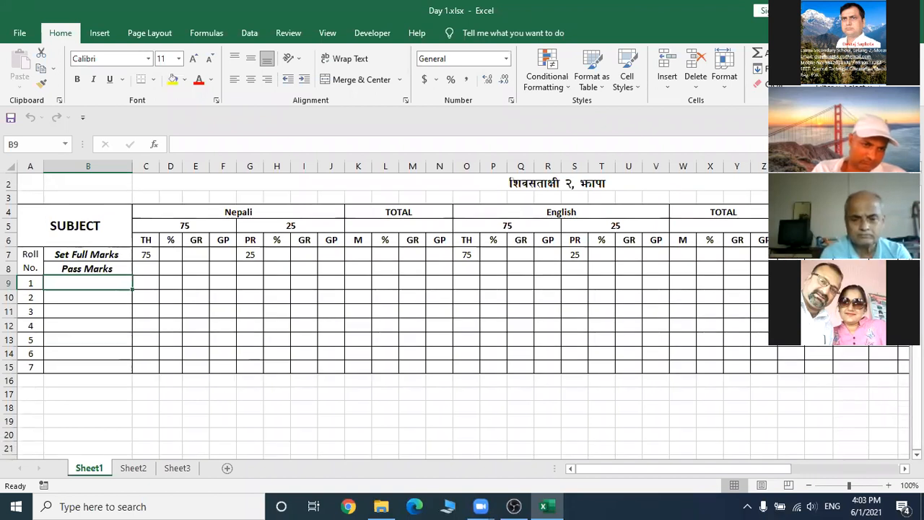
{"action": "scroll", "coordinate": [918, 455], "scroll_direction": "down", "scroll_amount": 6}
{"action": "scroll", "coordinate": [917, 455], "scroll_direction": "down", "scroll_amount": 6}
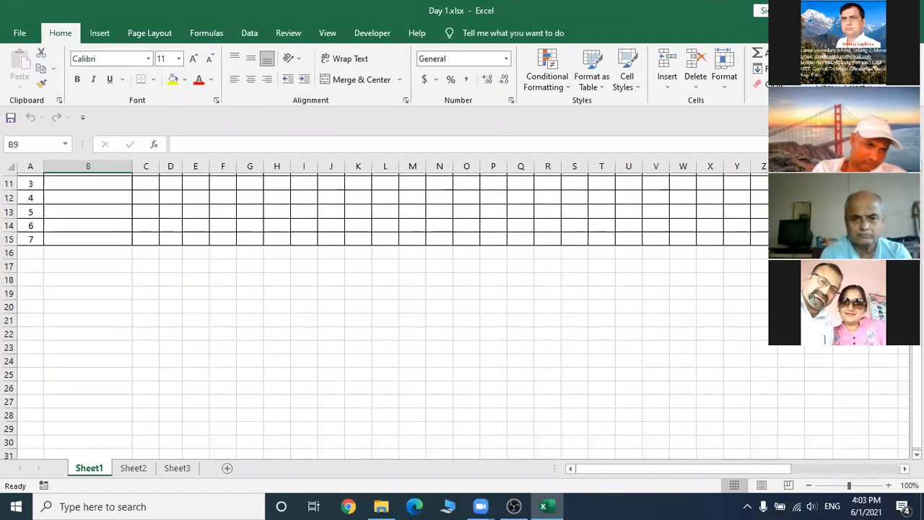
{"action": "left_click_drag", "start_coordinate": [918, 438], "coordinate": [917, 426]}
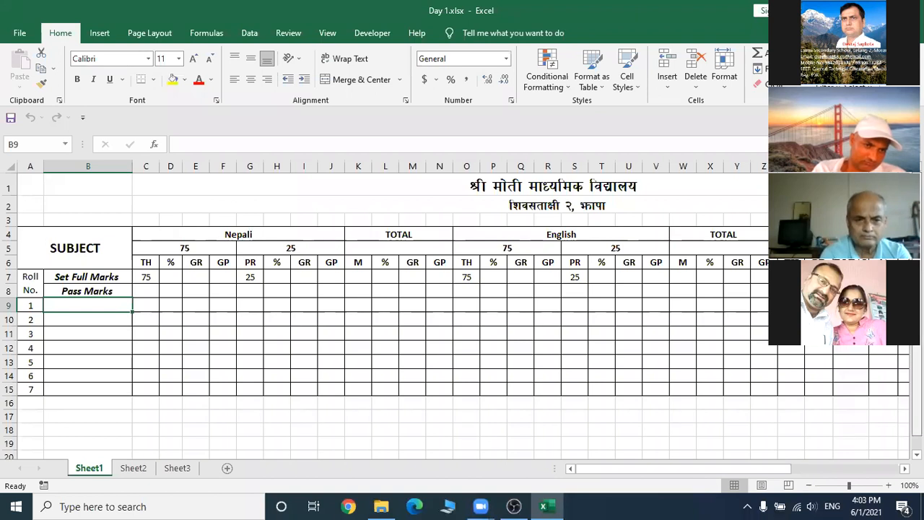
{"action": "scroll", "coordinate": [917, 455], "scroll_direction": "down", "scroll_amount": 1}
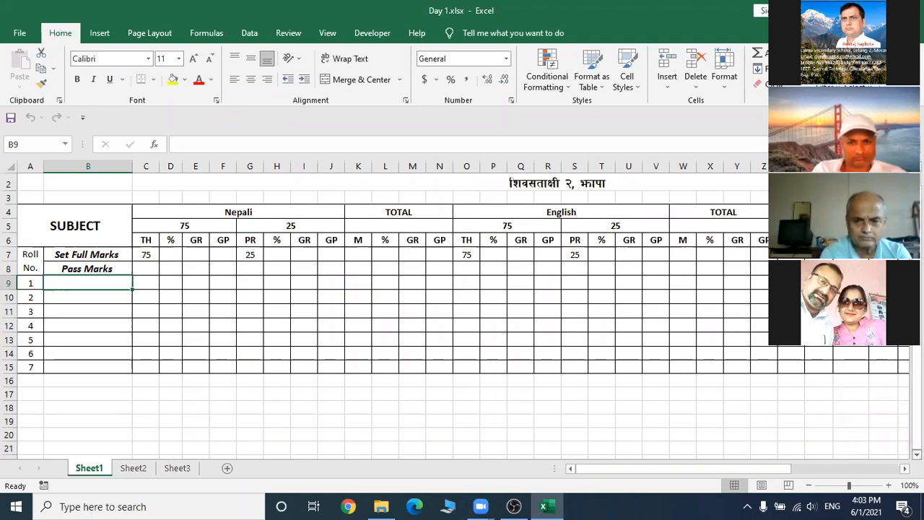
{"action": "scroll", "coordinate": [383, 289], "scroll_direction": "down", "scroll_amount": 7}
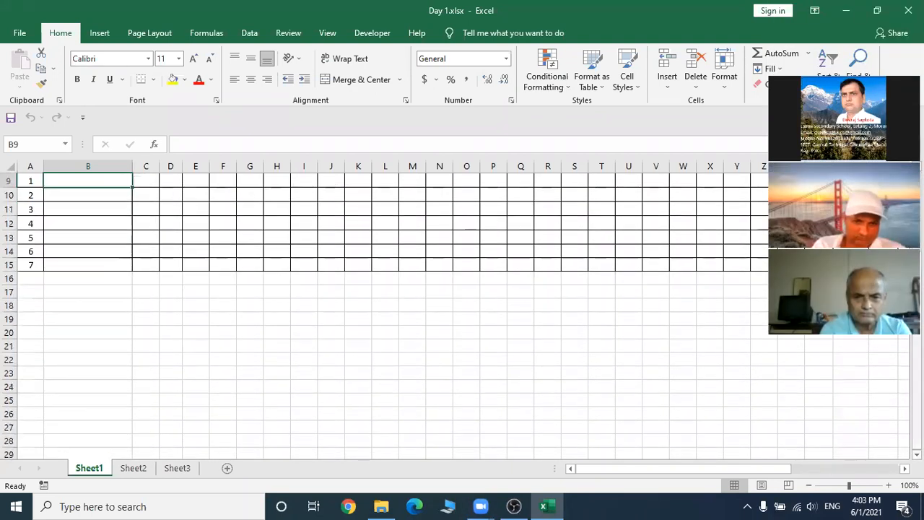
{"action": "left_click_drag", "start_coordinate": [917, 377], "coordinate": [918, 361]}
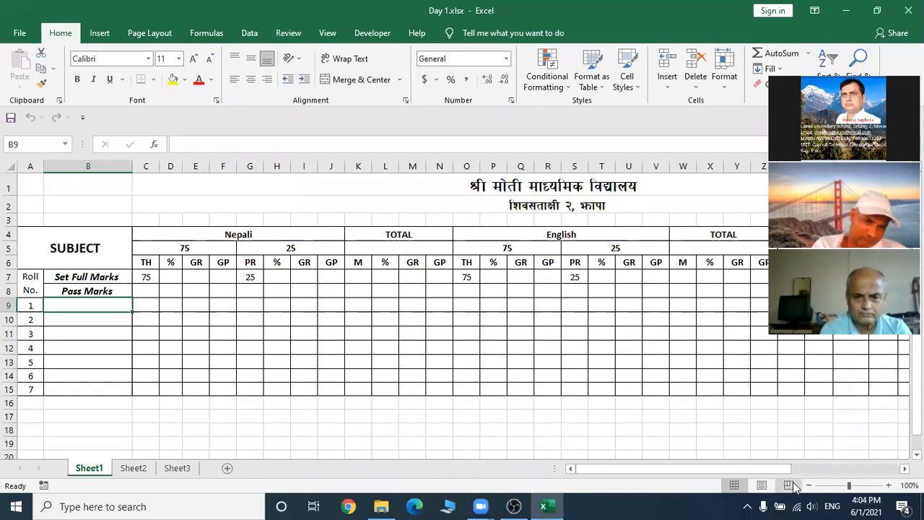
{"action": "left_click_drag", "start_coordinate": [712, 471], "coordinate": [849, 473]}
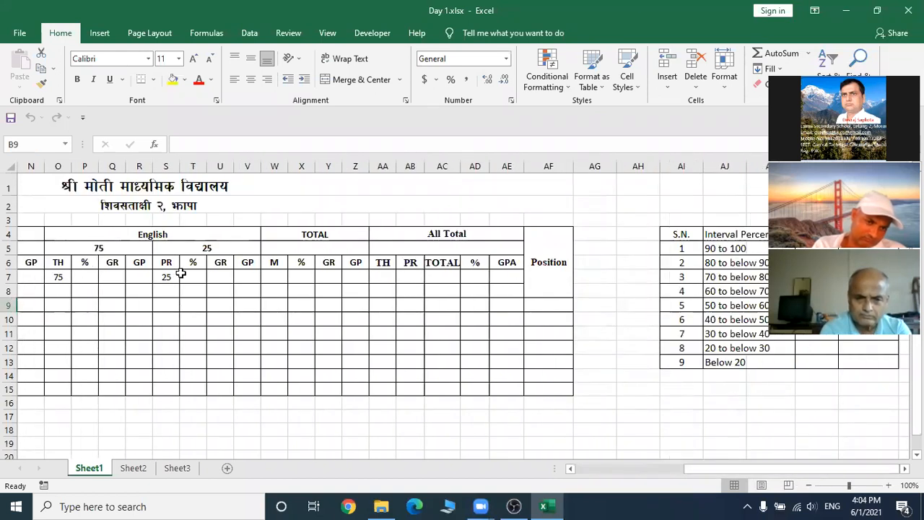
{"action": "left_click_drag", "start_coordinate": [789, 469], "coordinate": [676, 470]}
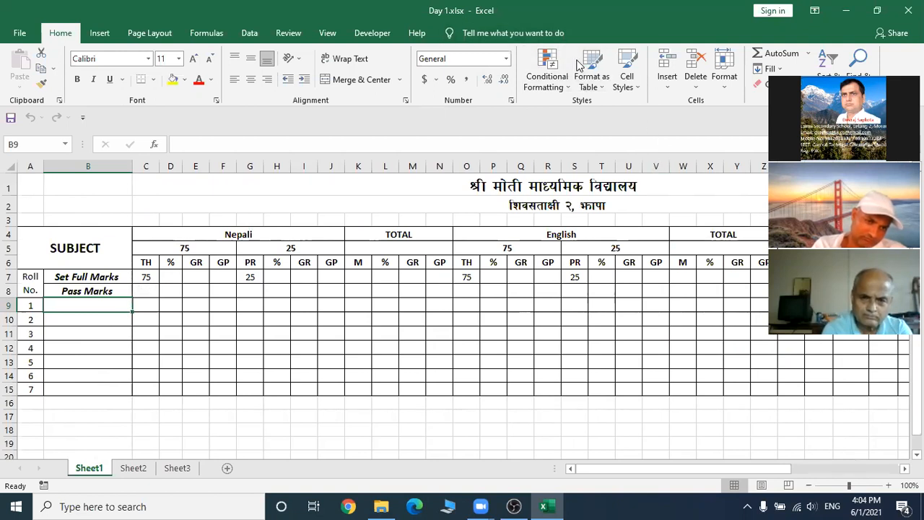
- Freeze the panes at cell C9 to lock rows 1 to 8 and columns A and B, and check the lock with cell L17 selected
{"action": "left_click", "coordinate": [143, 302]}
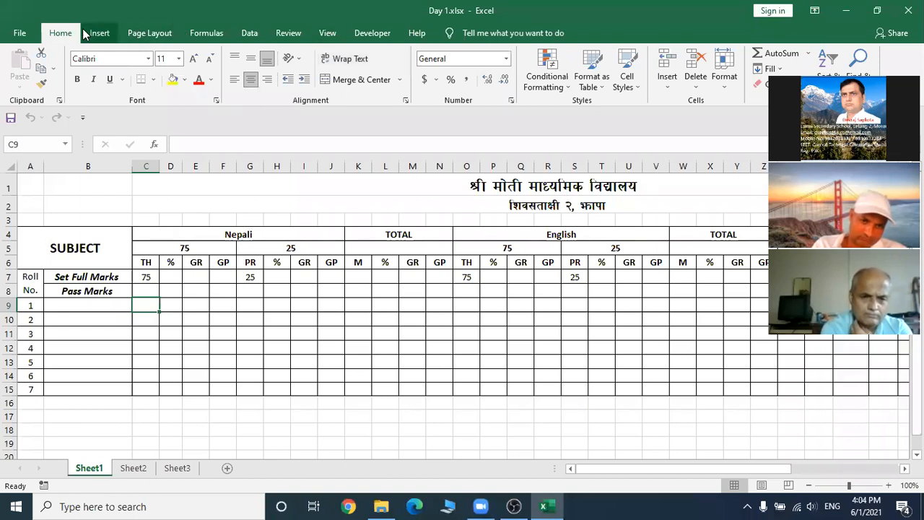
{"action": "left_click", "coordinate": [329, 34]}
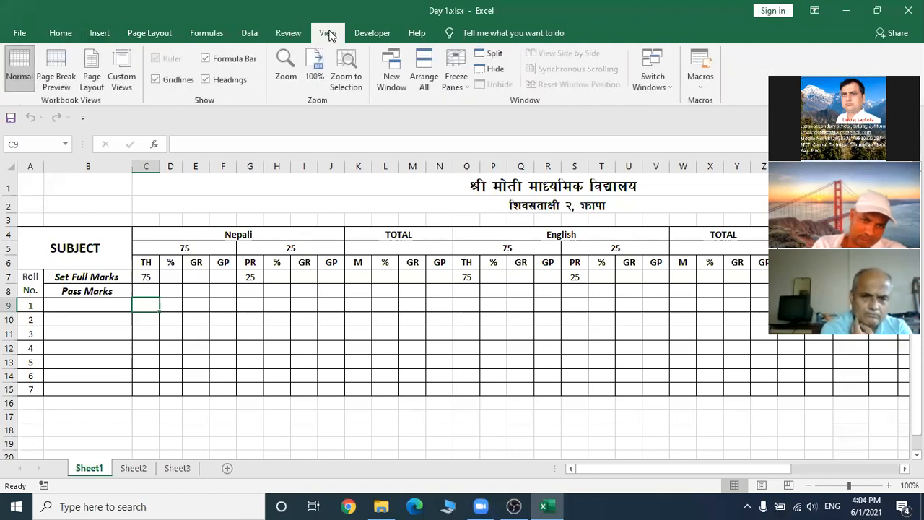
{"action": "left_click", "coordinate": [457, 80]}
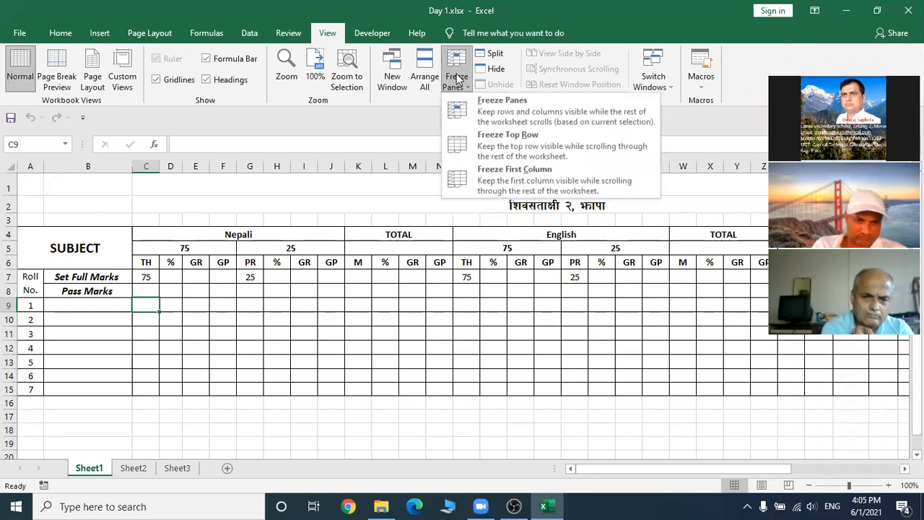
{"action": "left_click", "coordinate": [516, 110]}
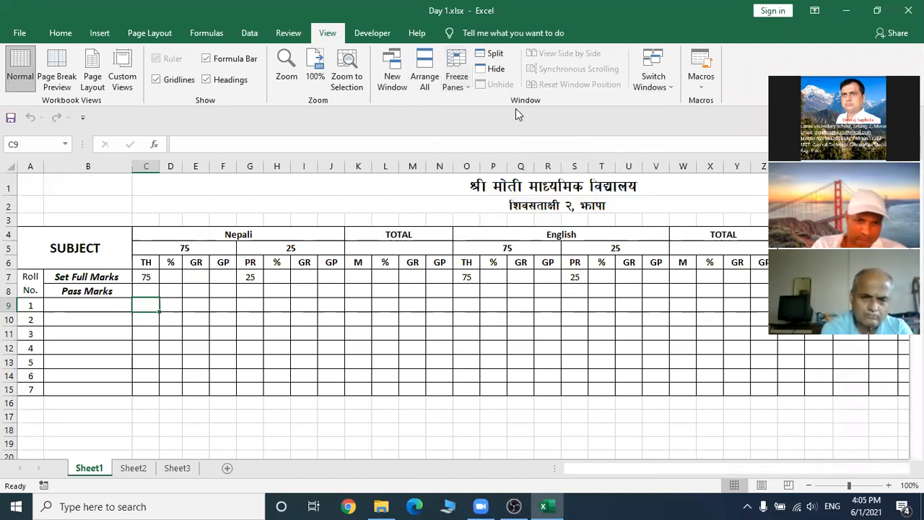
{"action": "left_click", "coordinate": [383, 414]}
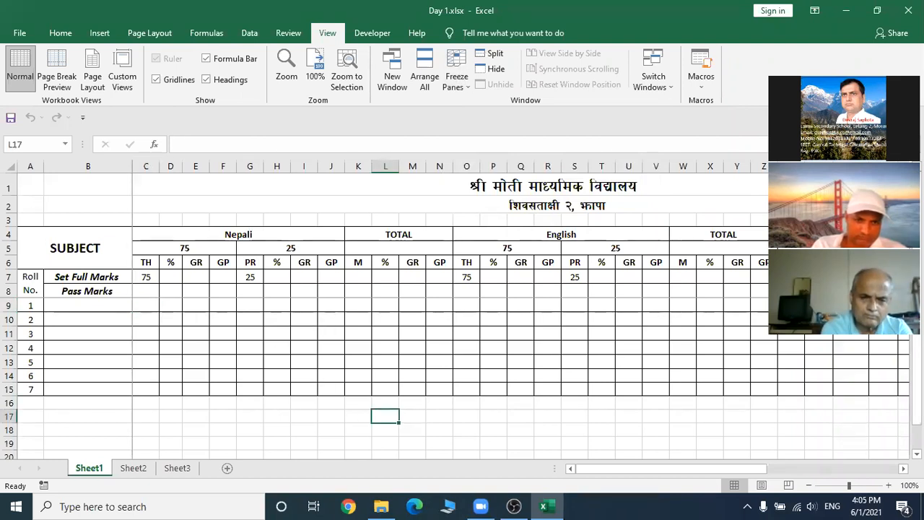
{"action": "scroll", "coordinate": [462, 361], "scroll_direction": "down", "scroll_amount": 3}
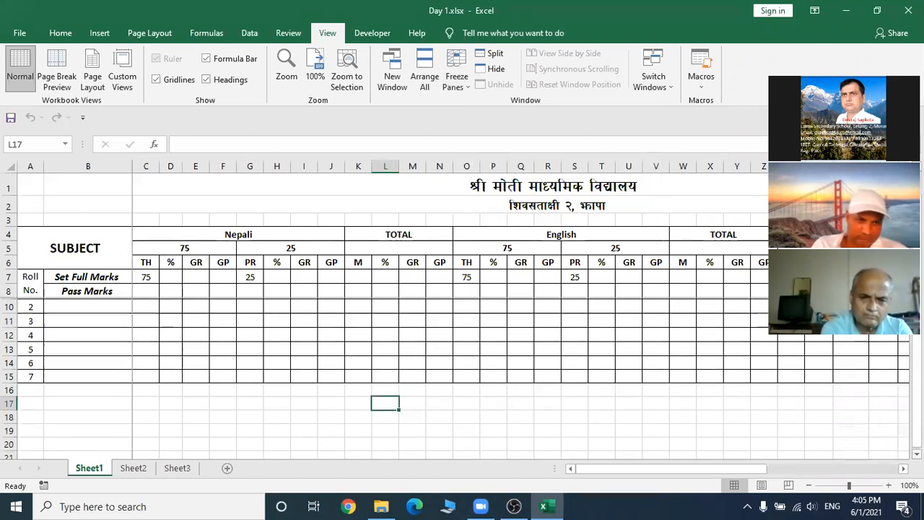
- Examine how the frozen headings and roll-number columns of the Sheet1 ledger behave down the rows and across to the Position column
{"action": "scroll", "coordinate": [462, 376], "scroll_direction": "down", "scroll_amount": 3}
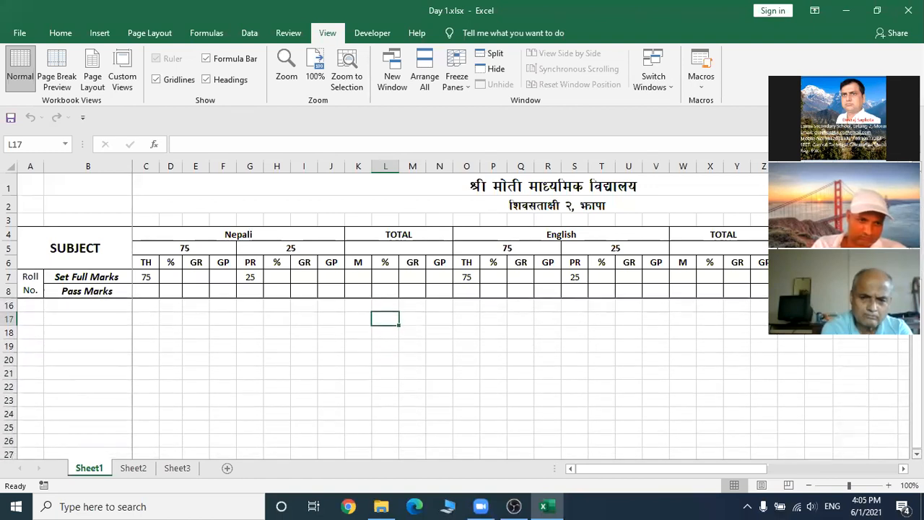
{"action": "scroll", "coordinate": [463, 376], "scroll_direction": "down", "scroll_amount": 1}
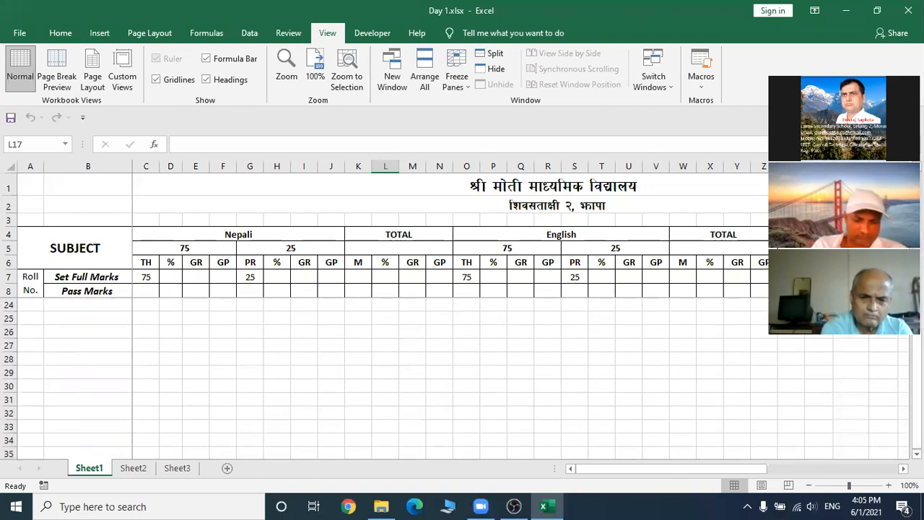
{"action": "scroll", "coordinate": [462, 376], "scroll_direction": "up", "scroll_amount": 5}
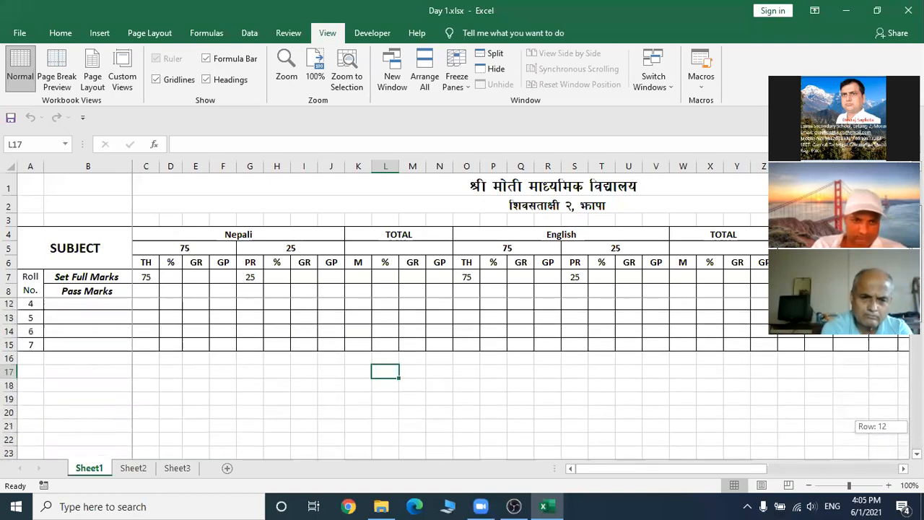
{"action": "scroll", "coordinate": [462, 346], "scroll_direction": "down", "scroll_amount": 1}
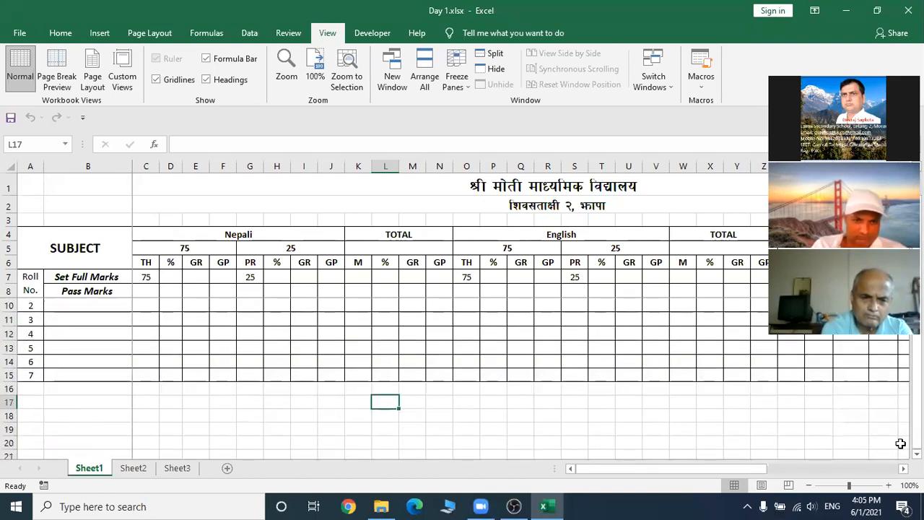
{"action": "scroll", "coordinate": [463, 347], "scroll_direction": "down", "scroll_amount": 3}
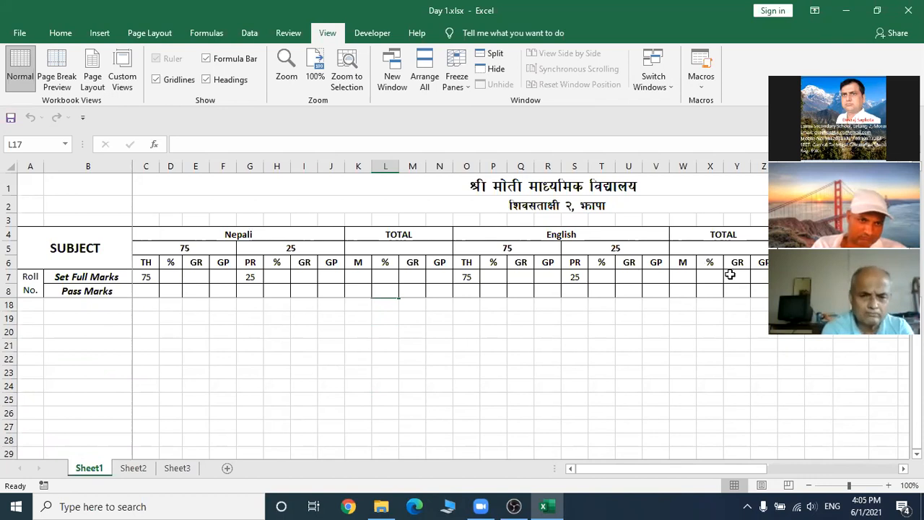
{"action": "left_click_drag", "start_coordinate": [918, 390], "coordinate": [917, 383]}
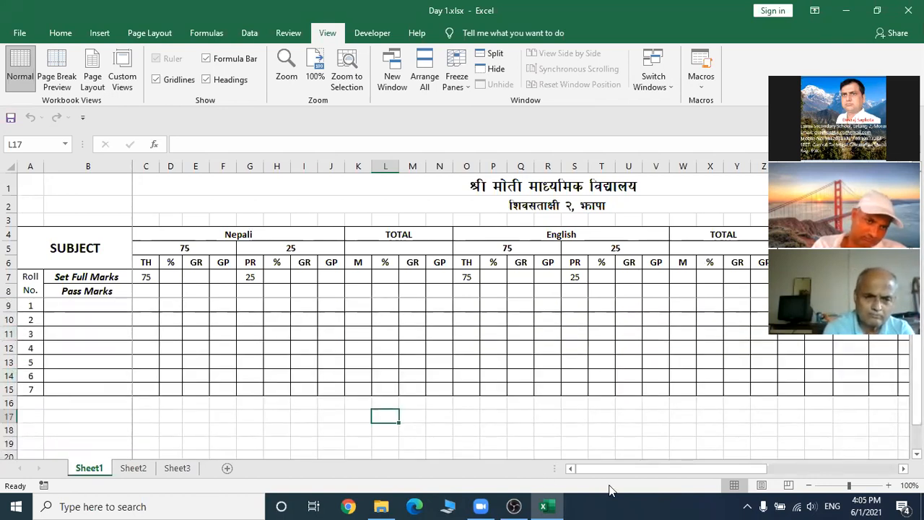
{"action": "left_click_drag", "start_coordinate": [593, 466], "coordinate": [708, 466]}
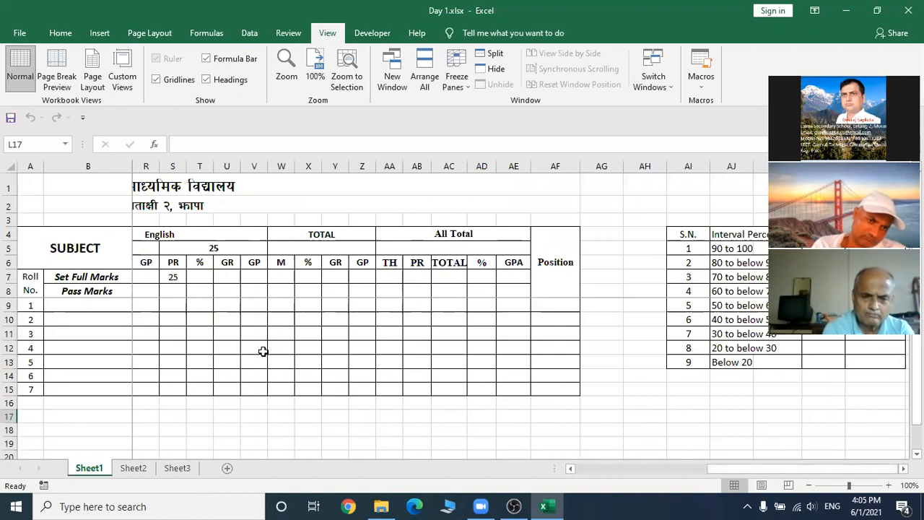
- Point out the name cells B9 and B10 beside the ledger's last columns, finish with B10 selected, and return to column C
{"action": "left_click", "coordinate": [88, 319]}
{"action": "left_click", "coordinate": [92, 305]}
{"action": "left_click", "coordinate": [93, 323]}
{"action": "left_click", "coordinate": [97, 308]}
{"action": "left_click", "coordinate": [99, 319]}
{"action": "left_click_drag", "start_coordinate": [764, 467], "coordinate": [600, 478]}
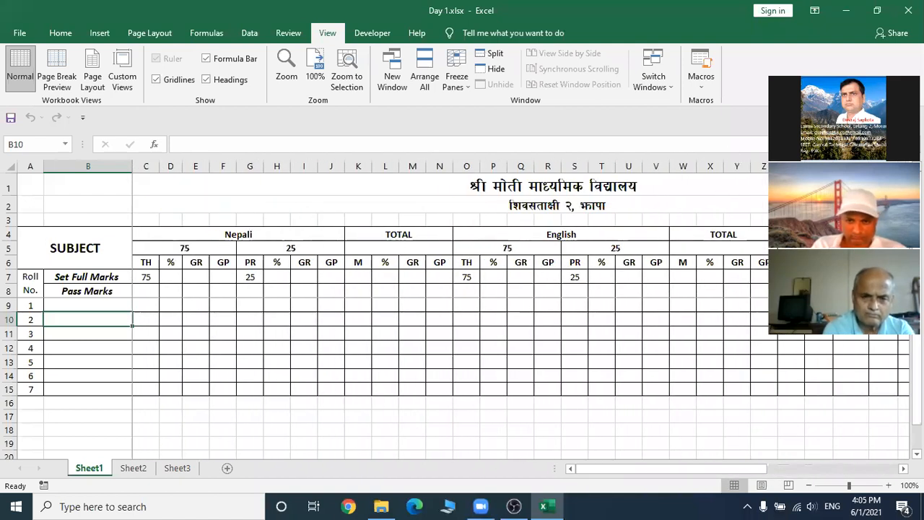
- Examine the frozen panes again in both directions with cell B10 selected, and return to the start of the ledger
{"action": "scroll", "coordinate": [463, 347], "scroll_direction": "down", "scroll_amount": 1}
{"action": "mouse_move", "coordinate": [916, 376]}
{"action": "left_mouse_down"}
{"action": "mouse_move", "coordinate": [917, 352]}
{"action": "mouse_move", "coordinate": [916, 392]}
{"action": "left_mouse_up"}
{"action": "left_click_drag", "start_coordinate": [728, 470], "coordinate": [671, 490]}
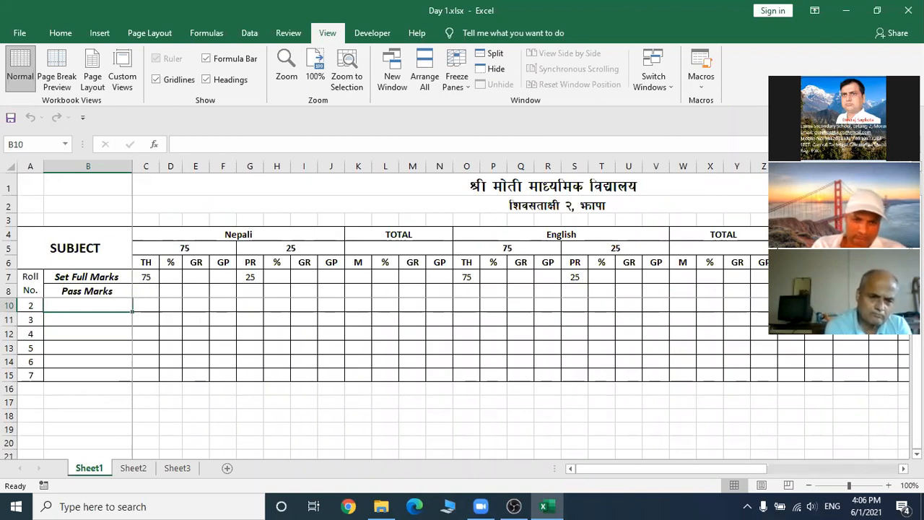
{"action": "left_click_drag", "start_coordinate": [916, 303], "coordinate": [917, 287]}
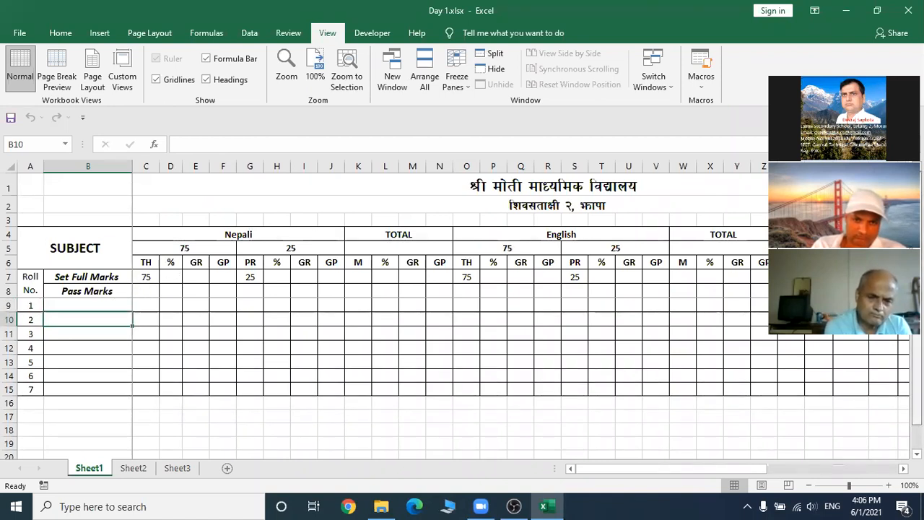
{"action": "left_click_drag", "start_coordinate": [647, 468], "coordinate": [585, 472]}
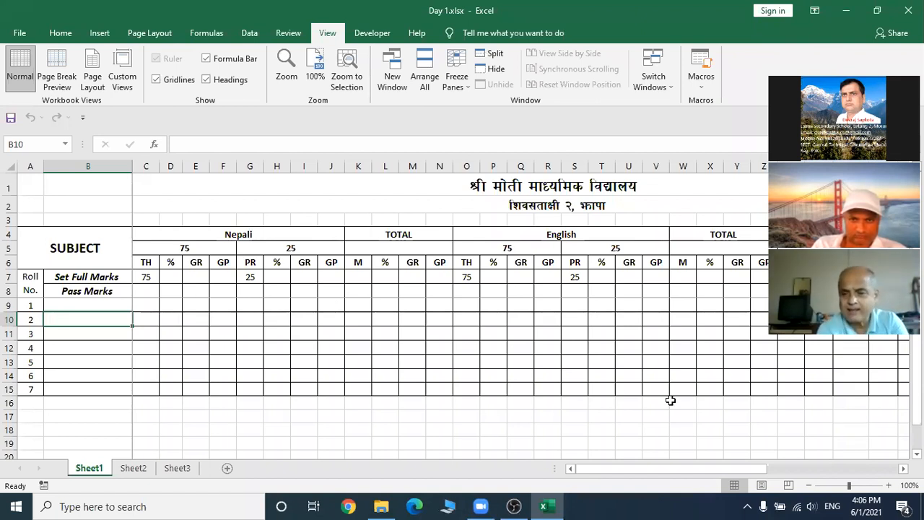
{"action": "left_click_drag", "start_coordinate": [785, 475], "coordinate": [584, 476]}
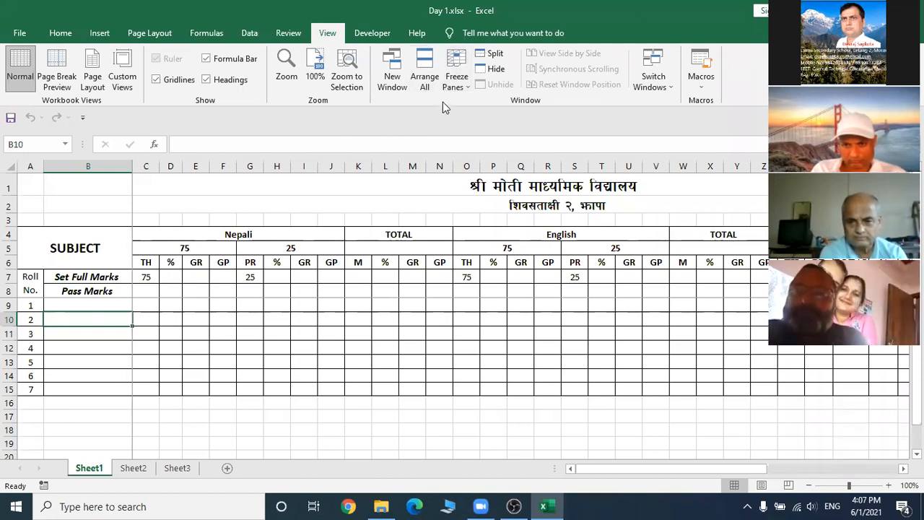
- Unfreeze the panes on Sheet1 and check how the heading rows move when going down the sheet
{"action": "left_click", "coordinate": [455, 79]}
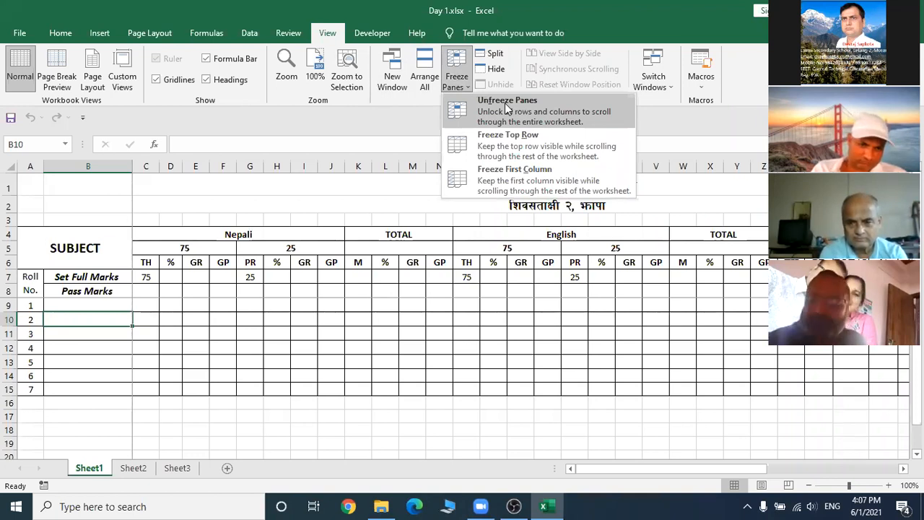
{"action": "left_click", "coordinate": [505, 102]}
{"action": "left_click_drag", "start_coordinate": [610, 468], "coordinate": [510, 471]}
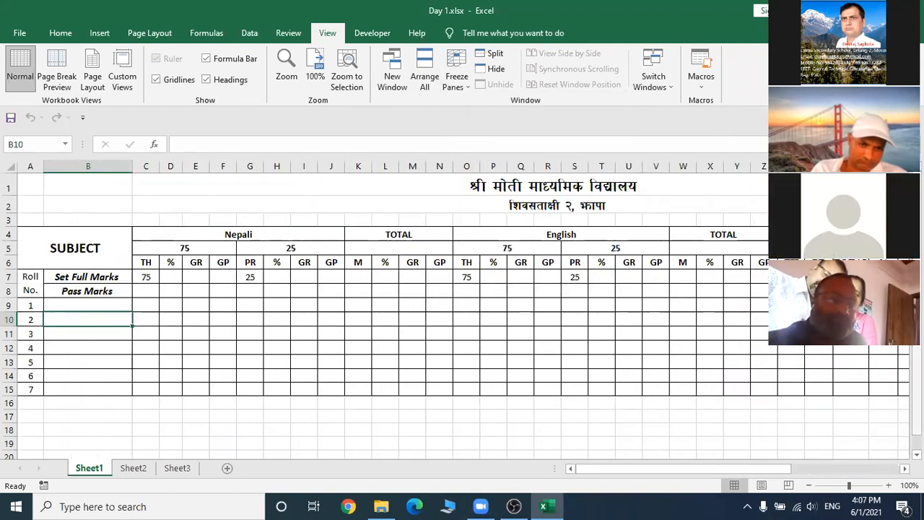
{"action": "scroll", "coordinate": [463, 314], "scroll_direction": "down", "scroll_amount": 2}
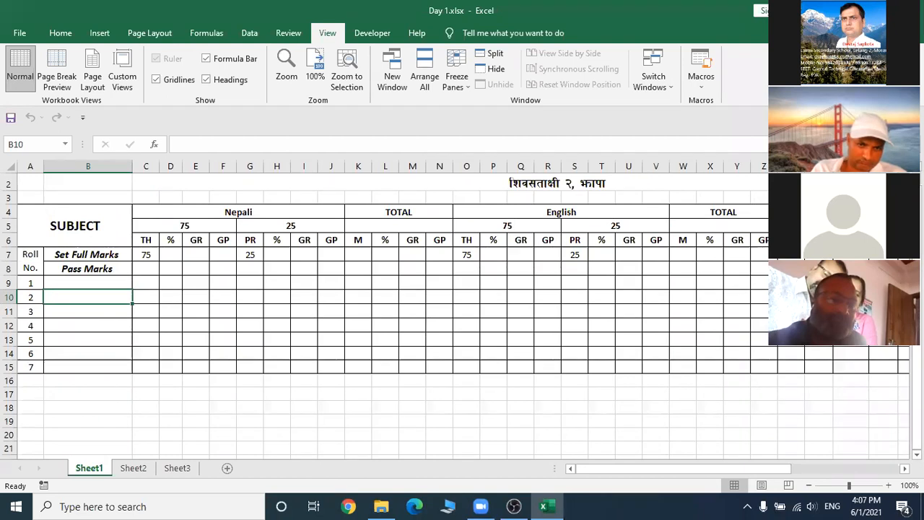
{"action": "scroll", "coordinate": [462, 315], "scroll_direction": "down", "scroll_amount": 5}
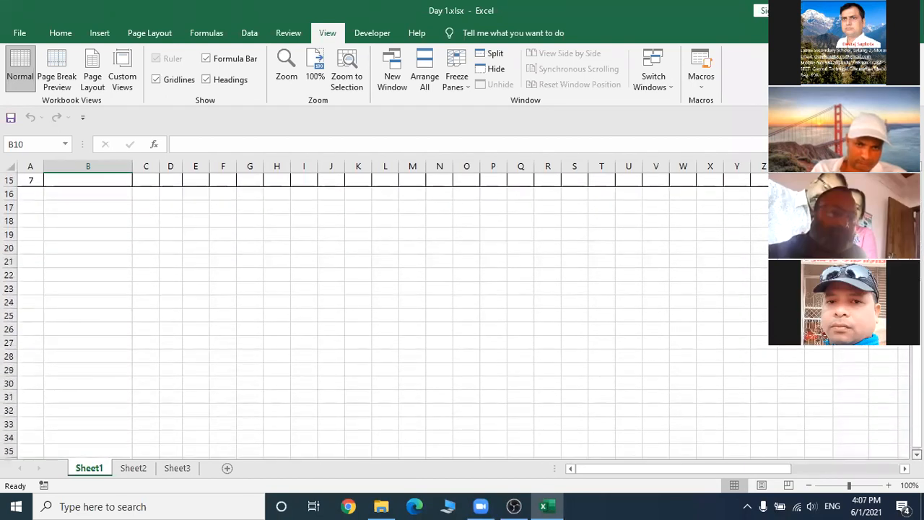
{"action": "scroll", "coordinate": [462, 315], "scroll_direction": "up", "scroll_amount": 6}
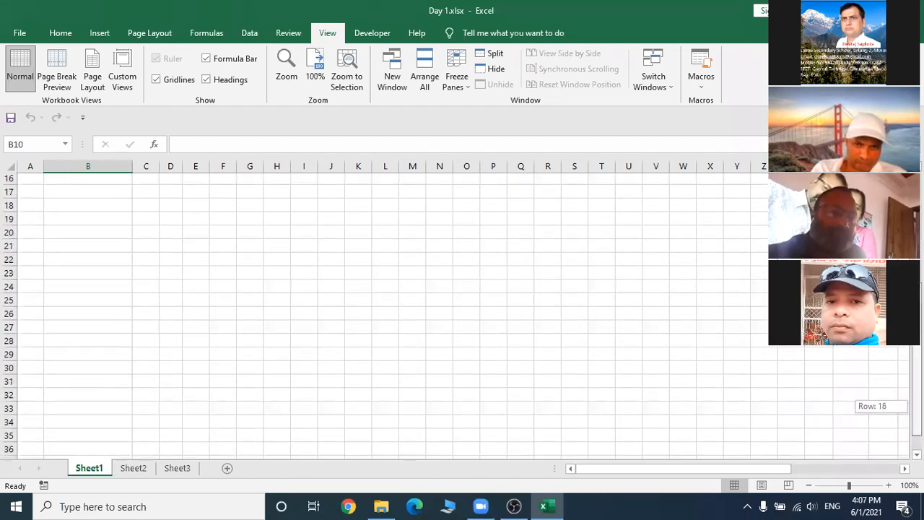
- Add a new worksheet after Sheet1 and enter 1 in C3 and 2 in C4
{"action": "left_click_drag", "start_coordinate": [669, 464], "coordinate": [592, 473]}
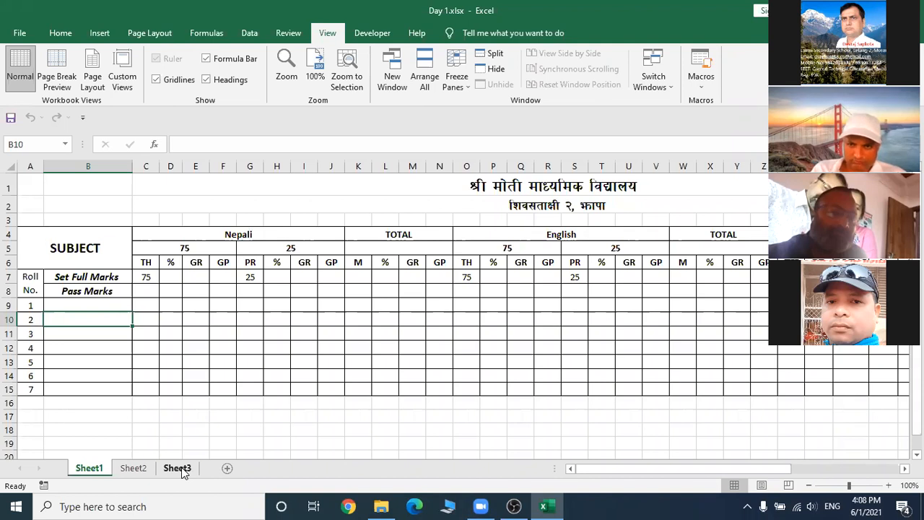
{"action": "left_click", "coordinate": [226, 471]}
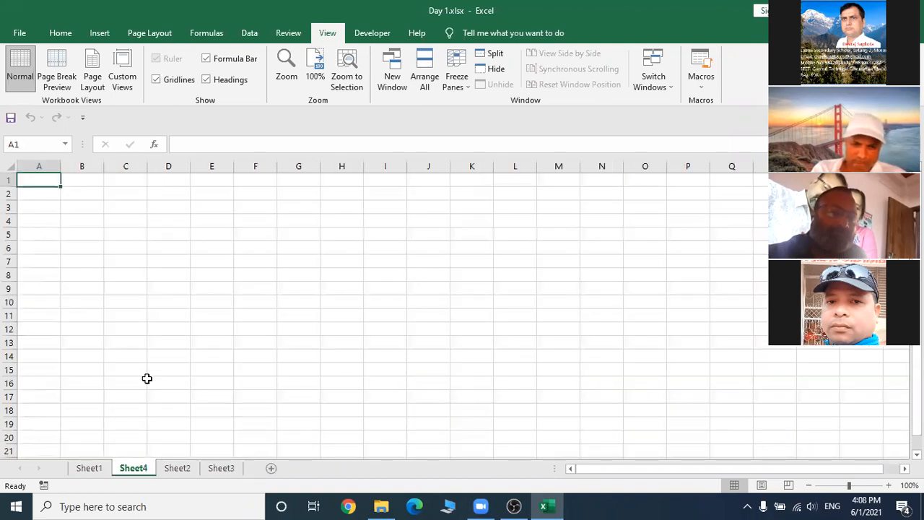
{"action": "left_click", "coordinate": [136, 206]}
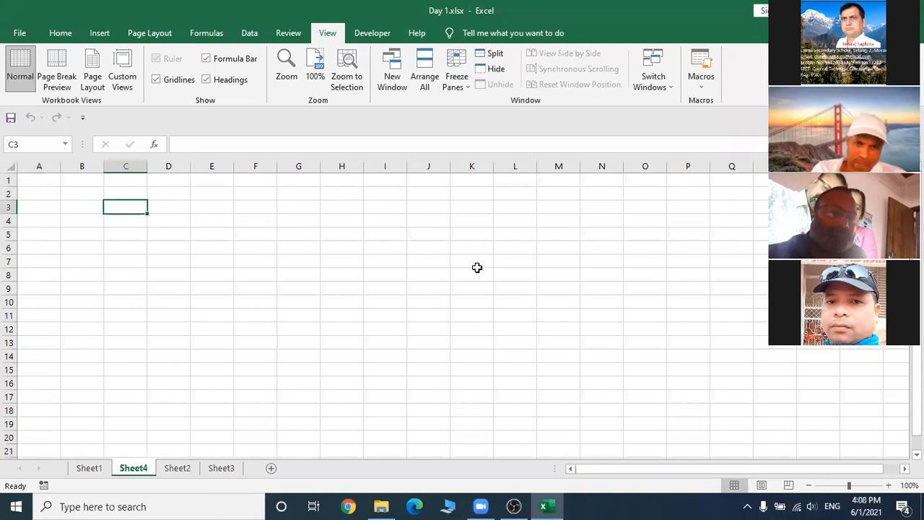
{"action": "type", "text": "1"}
{"action": "key", "text": "Return"}
{"action": "type", "text": "2"}
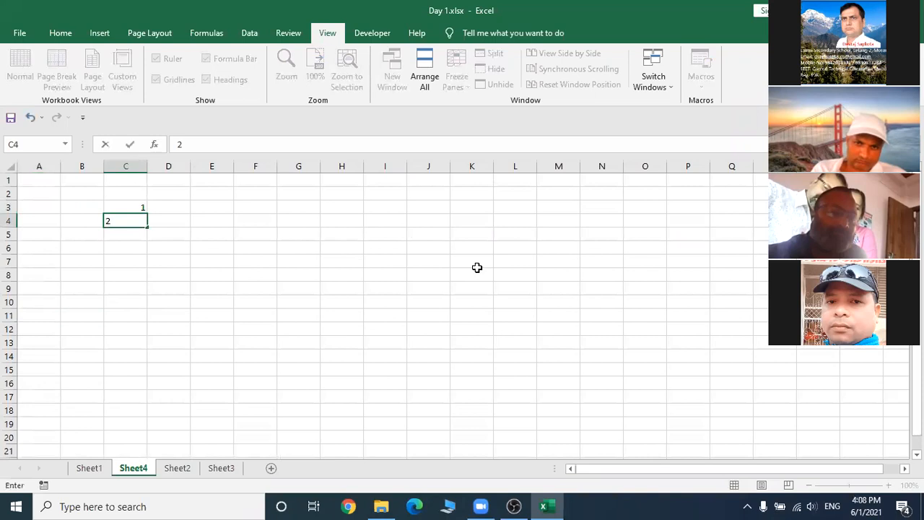
{"action": "left_click", "coordinate": [155, 237]}
- Extend the number series from C3:C4 down to C18 and centre the filled numbers horizontally
{"action": "left_click", "coordinate": [120, 206]}
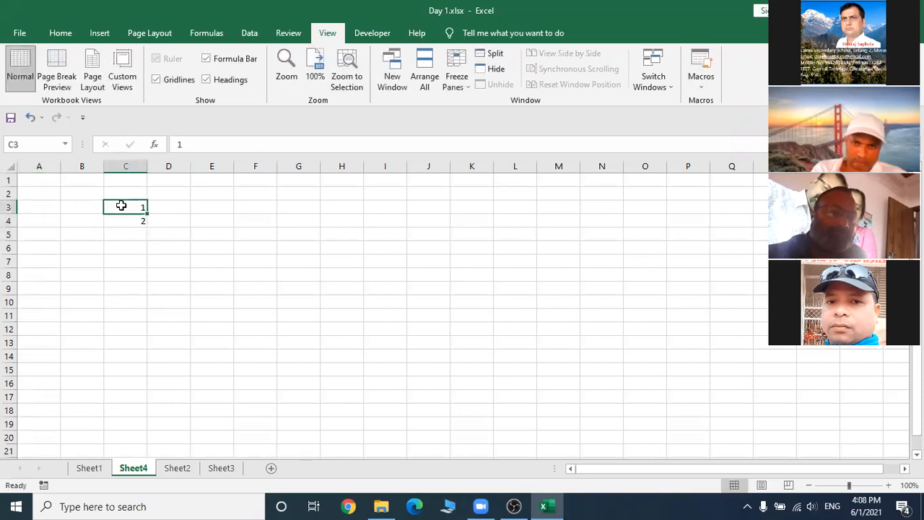
{"action": "left_click_drag", "start_coordinate": [120, 210], "coordinate": [147, 404]}
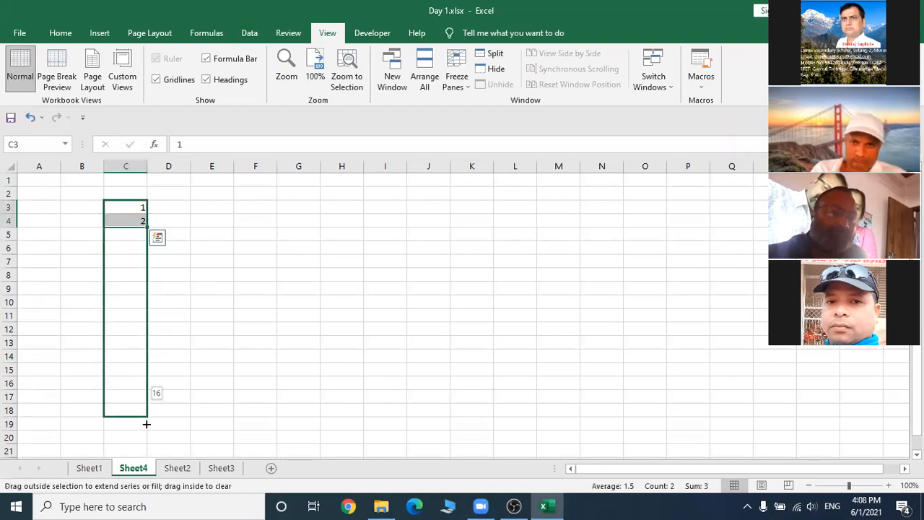
{"action": "left_click_drag", "start_coordinate": [146, 424], "coordinate": [147, 422]}
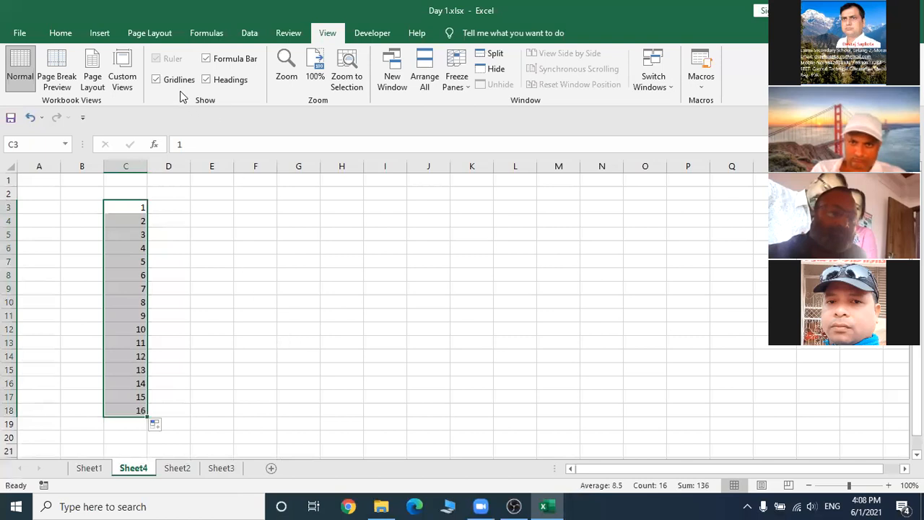
{"action": "left_click", "coordinate": [60, 33]}
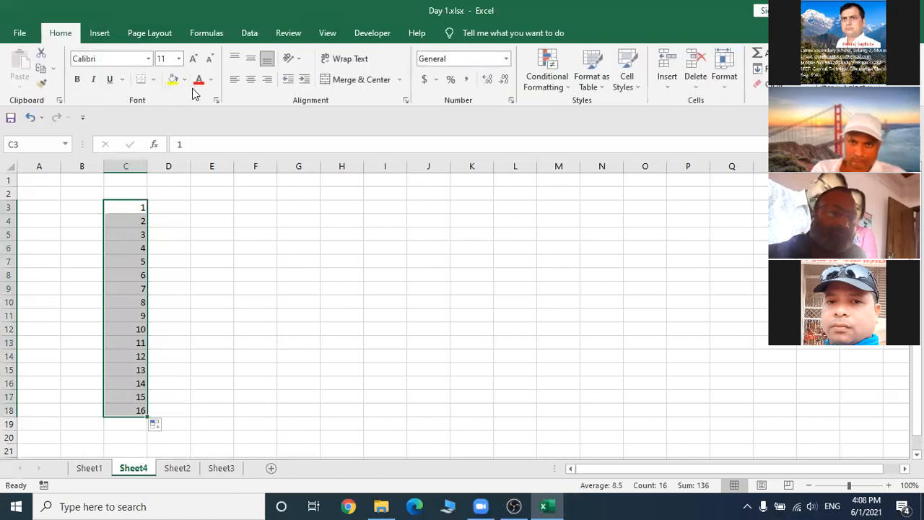
{"action": "left_click", "coordinate": [250, 79]}
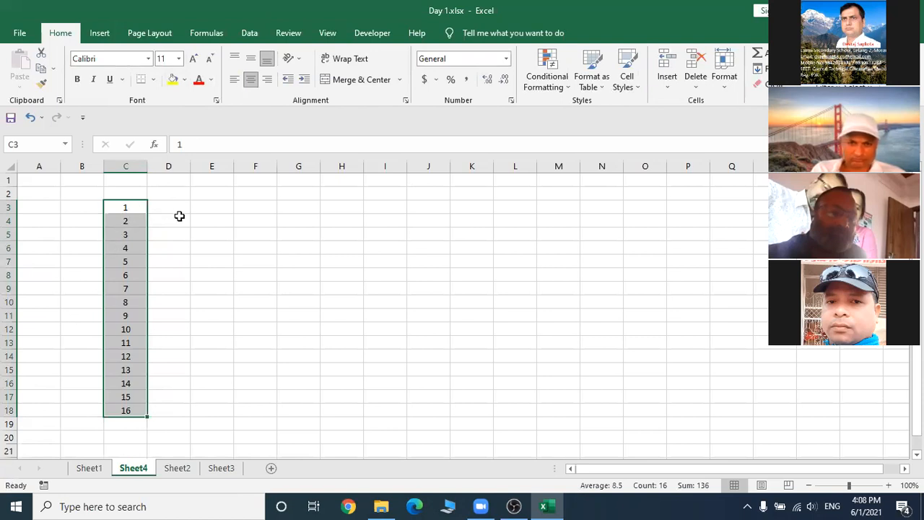
- Enter 78008001 in E3 and widen column E
{"action": "left_click", "coordinate": [209, 210]}
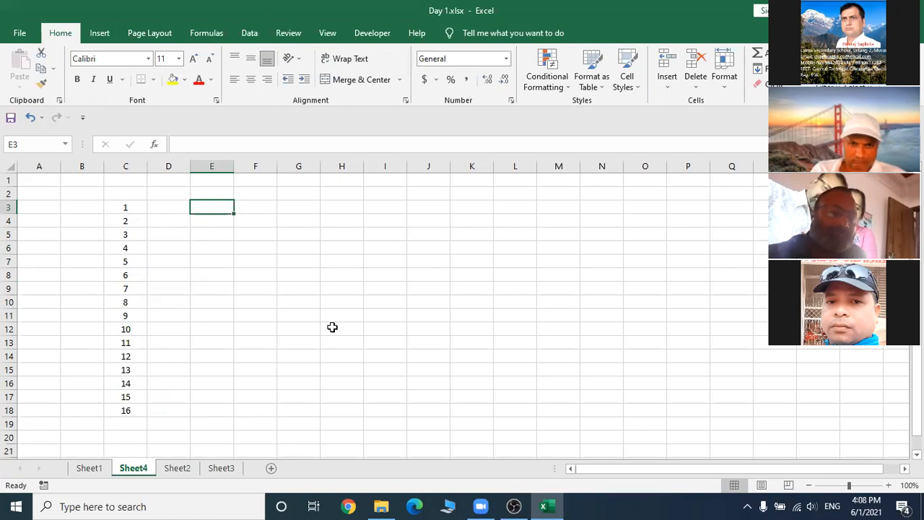
{"action": "type", "text": "78"}
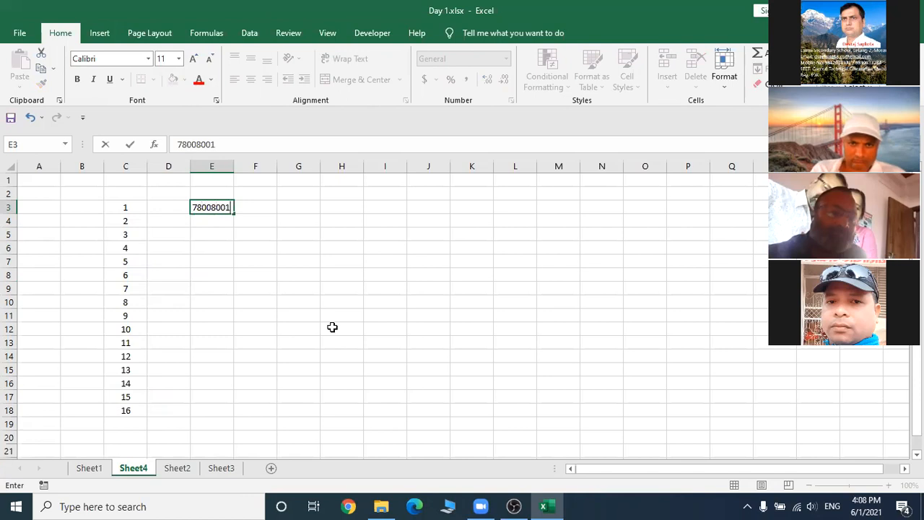
{"action": "type", "text": "008001"}
{"action": "left_click", "coordinate": [219, 221]}
{"action": "left_click_drag", "start_coordinate": [235, 166], "coordinate": [265, 166]}
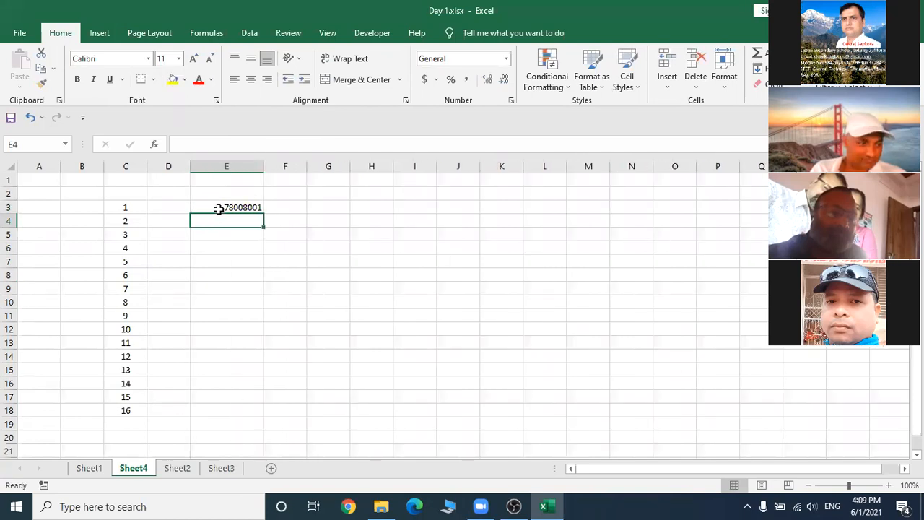
- Copy the number in E3 down to E4 and change the copy to 78008002
{"action": "left_click", "coordinate": [219, 209]}
{"action": "left_click_drag", "start_coordinate": [264, 214], "coordinate": [261, 228]}
{"action": "double_click", "coordinate": [259, 221]}
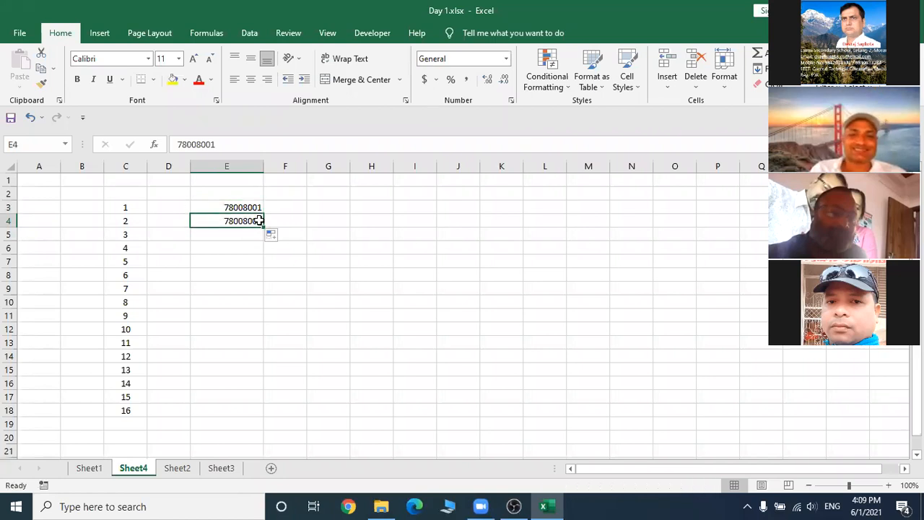
{"action": "key", "text": "BackSpace"}
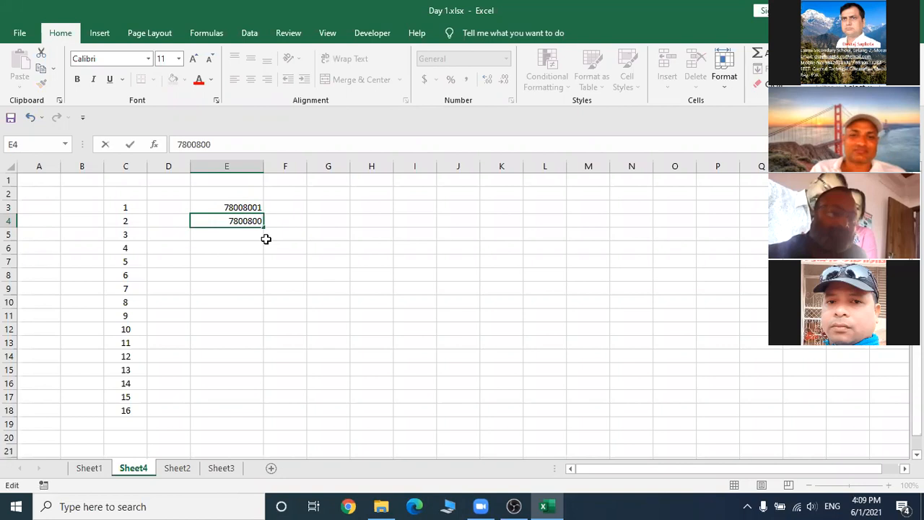
{"action": "type", "text": "2"}
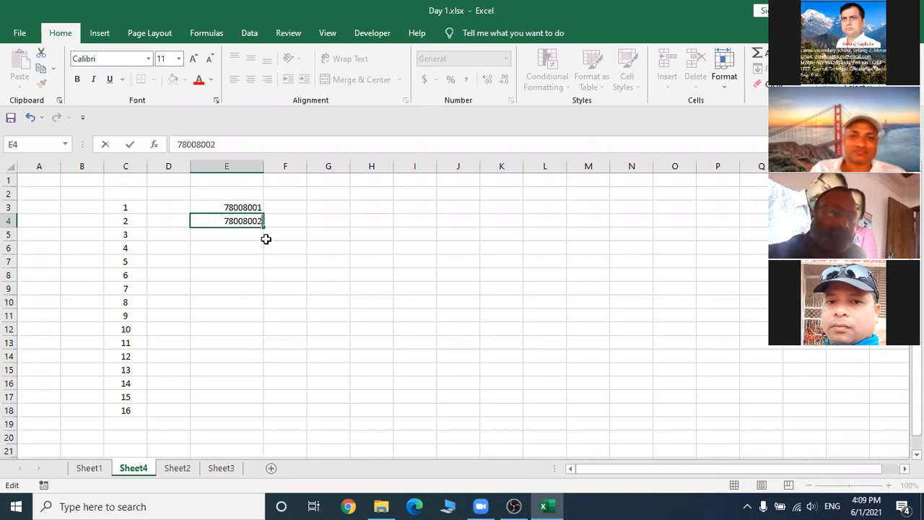
{"action": "left_click", "coordinate": [269, 234]}
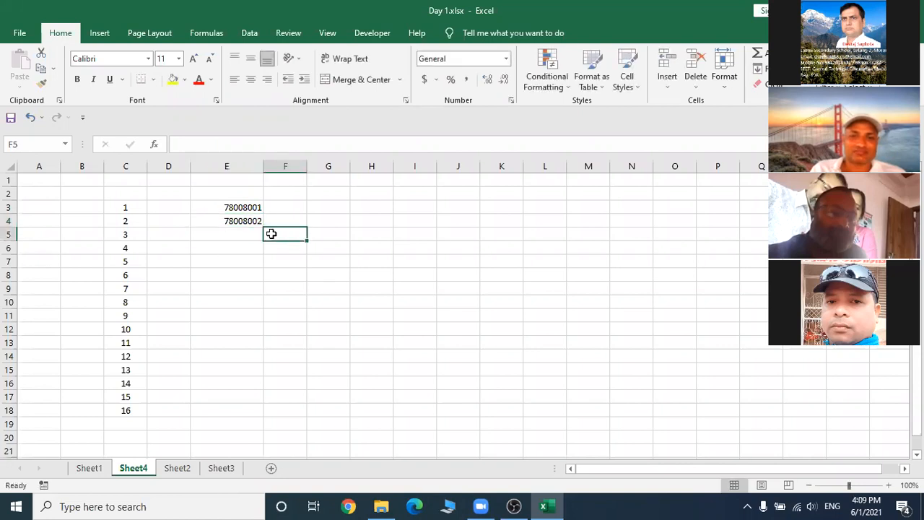
- Extend the series from E3:E4 down to E18 and centre the filled numbers horizontally
{"action": "left_click", "coordinate": [227, 209]}
{"action": "left_click_drag", "start_coordinate": [227, 213], "coordinate": [273, 423]}
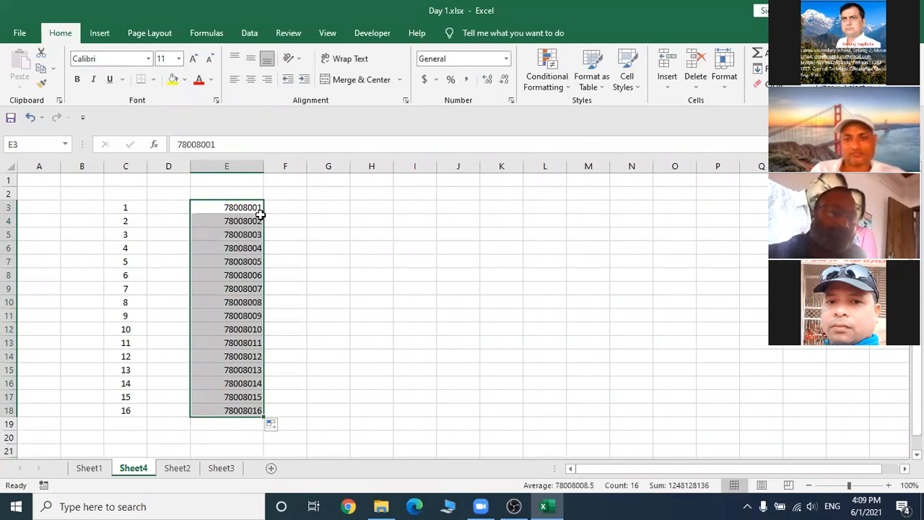
{"action": "left_click", "coordinate": [251, 80]}
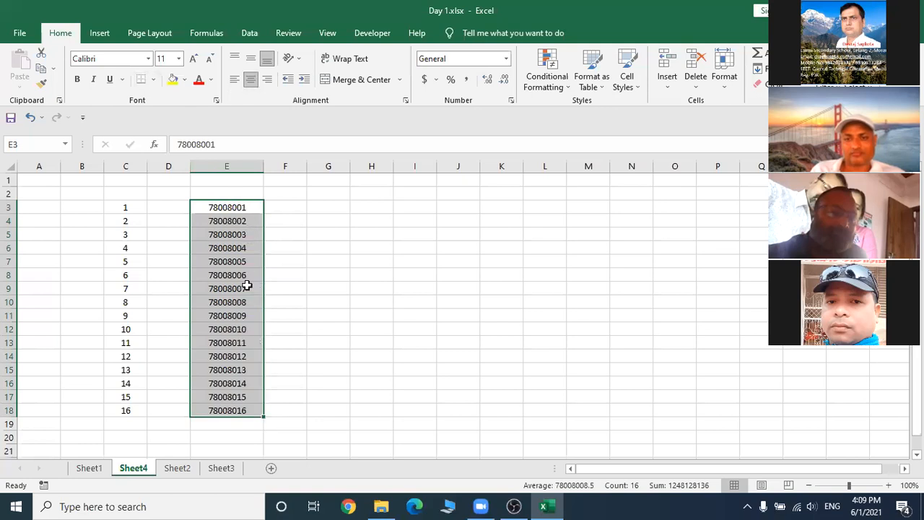
- Enter A in F3 and B in F4, and select the two letters
{"action": "left_click", "coordinate": [304, 208]}
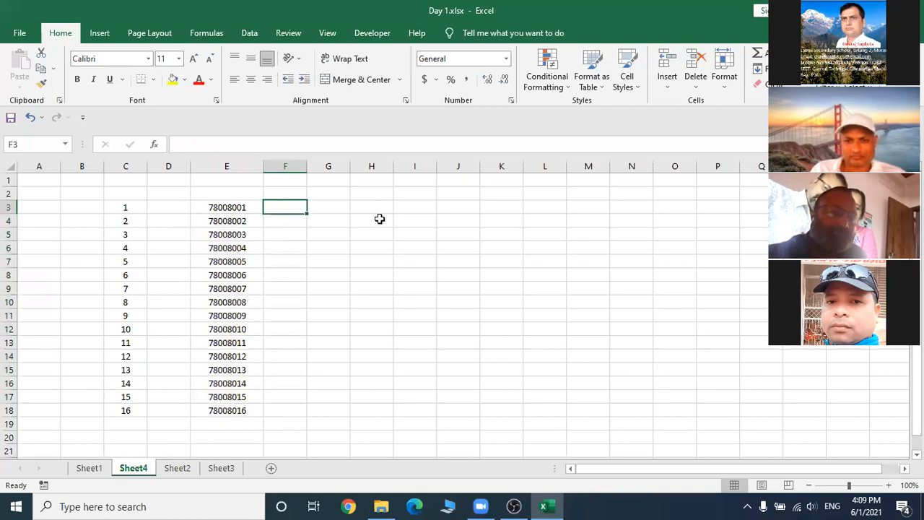
{"action": "type", "text": "A"}
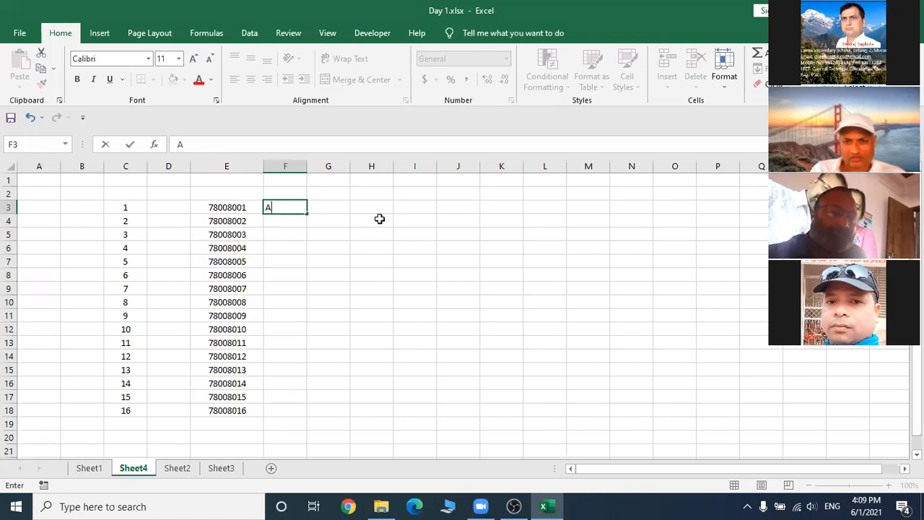
{"action": "key", "text": "Return"}
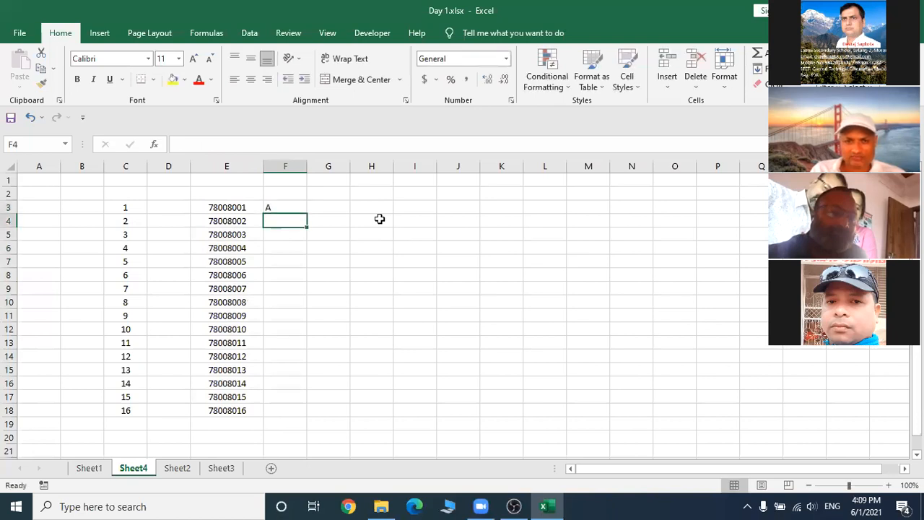
{"action": "type", "text": "B"}
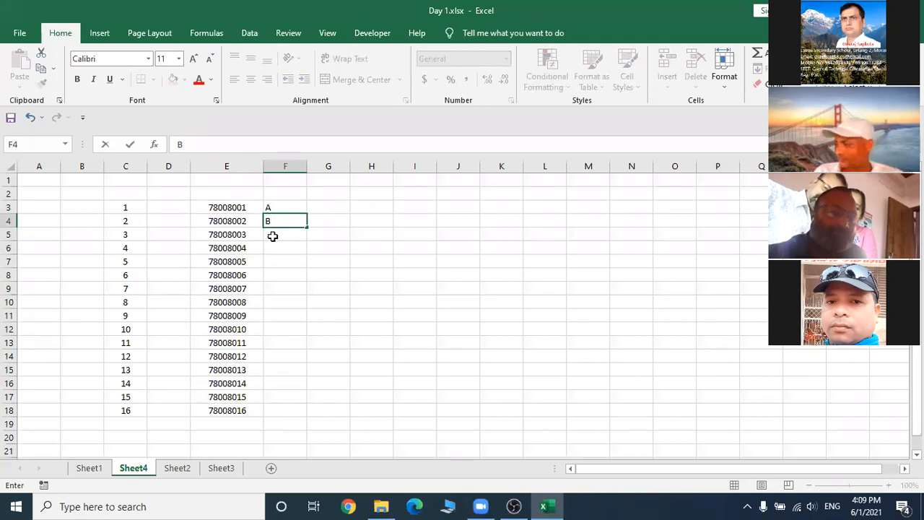
{"action": "key", "text": "Return"}
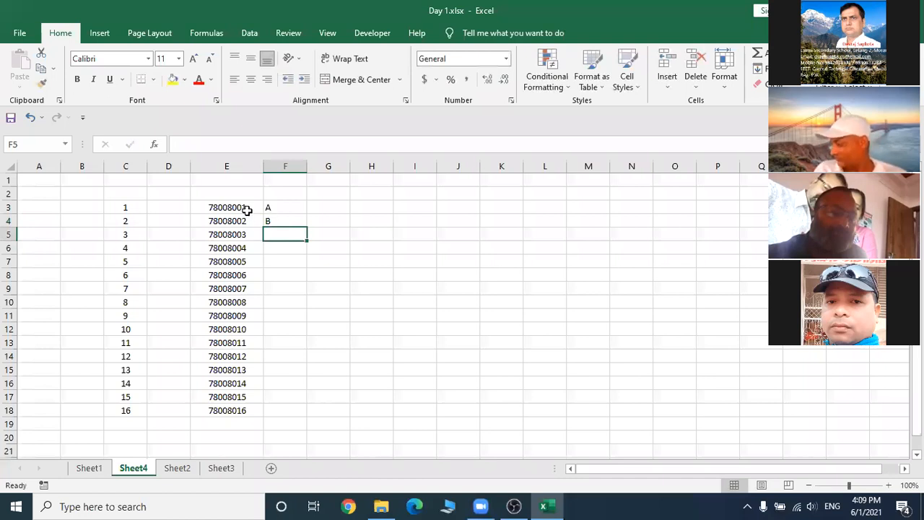
{"action": "left_click_drag", "start_coordinate": [270, 207], "coordinate": [272, 221]}
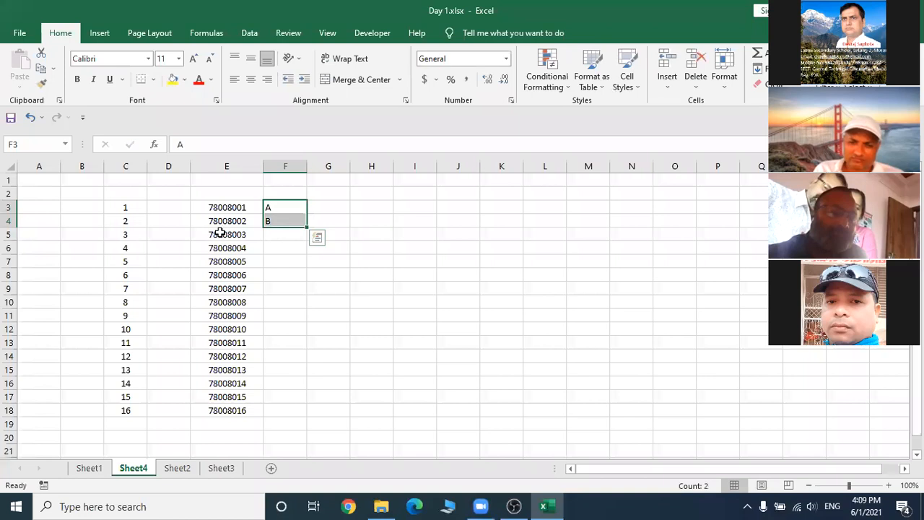
- Append A to the number in E3 and B to the number in E4, and fill the pair down to E18
{"action": "double_click", "coordinate": [247, 208]}
{"action": "type", "text": "A"}
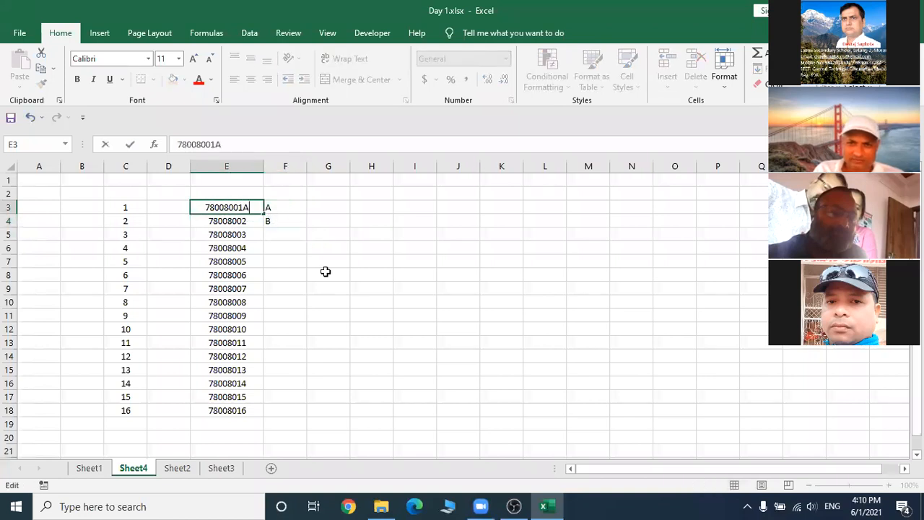
{"action": "double_click", "coordinate": [252, 221]}
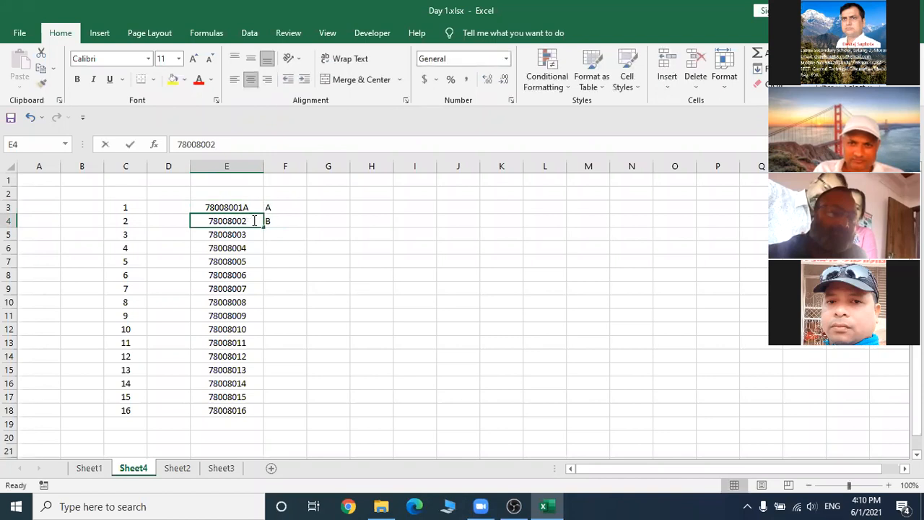
{"action": "type", "text": "B"}
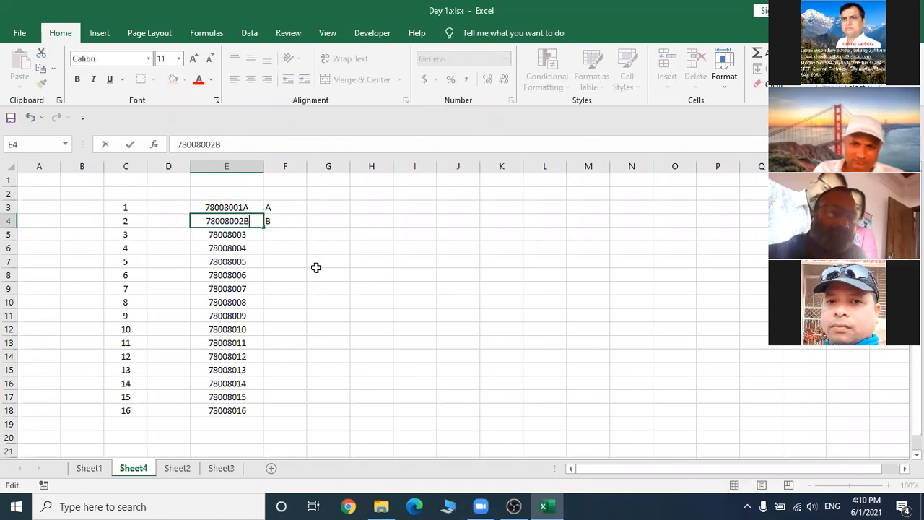
{"action": "left_click", "coordinate": [290, 289]}
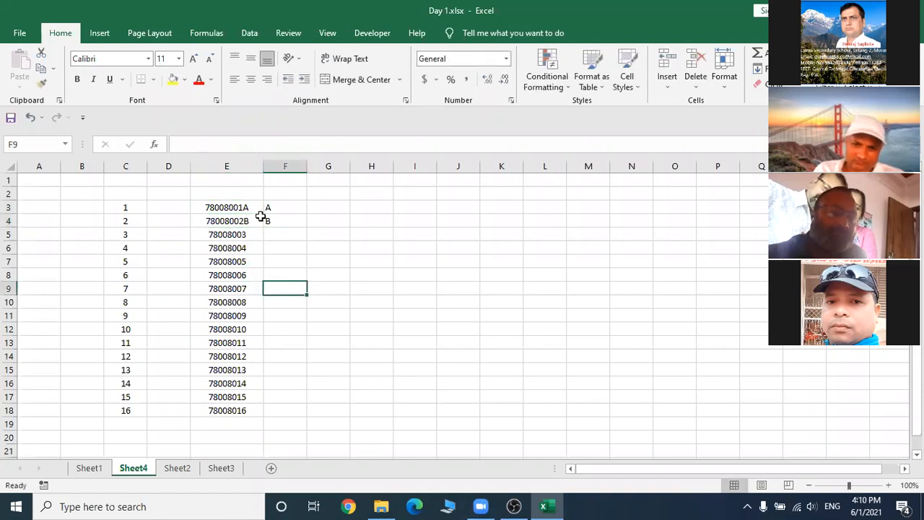
{"action": "left_click_drag", "start_coordinate": [244, 208], "coordinate": [246, 410]}
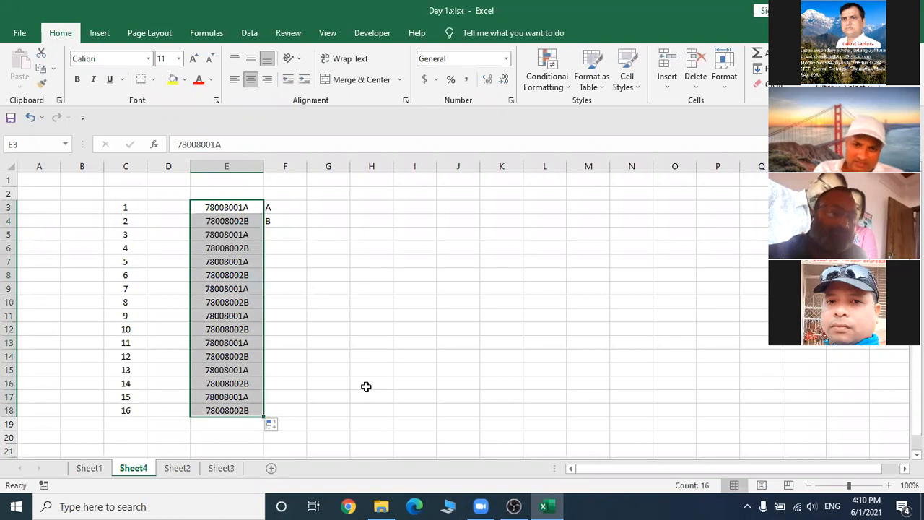
{"action": "left_click", "coordinate": [366, 387]}
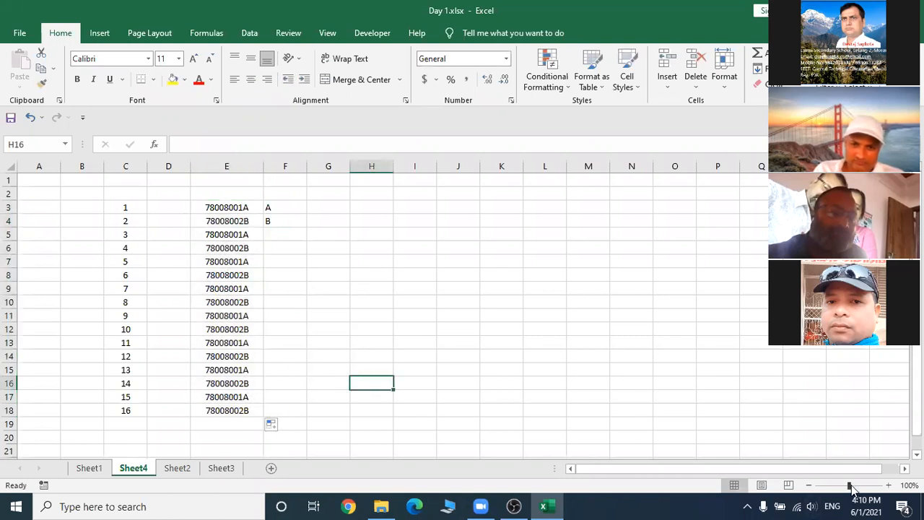
- Remove the trailing letters A and B from the numbers in E3 and E4
{"action": "left_click_drag", "start_coordinate": [850, 485], "coordinate": [854, 486]}
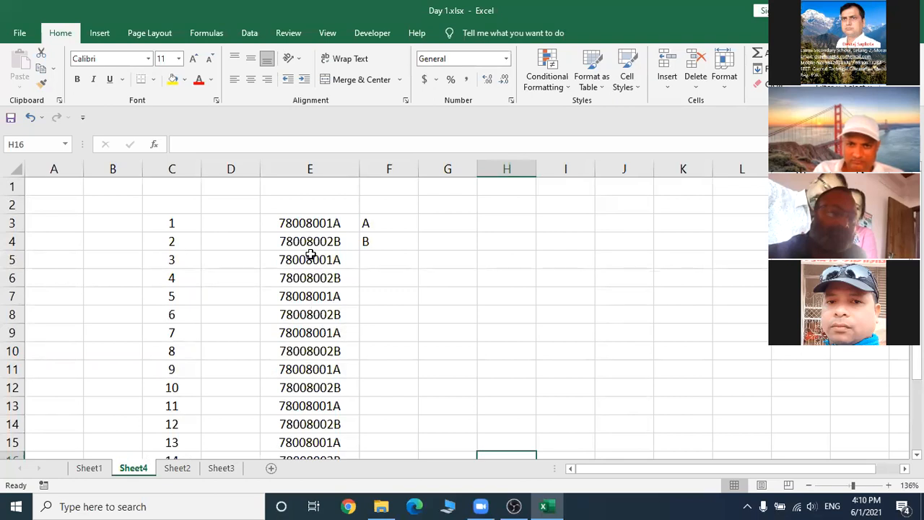
{"action": "double_click", "coordinate": [343, 224]}
{"action": "key", "text": "BackSpace"}
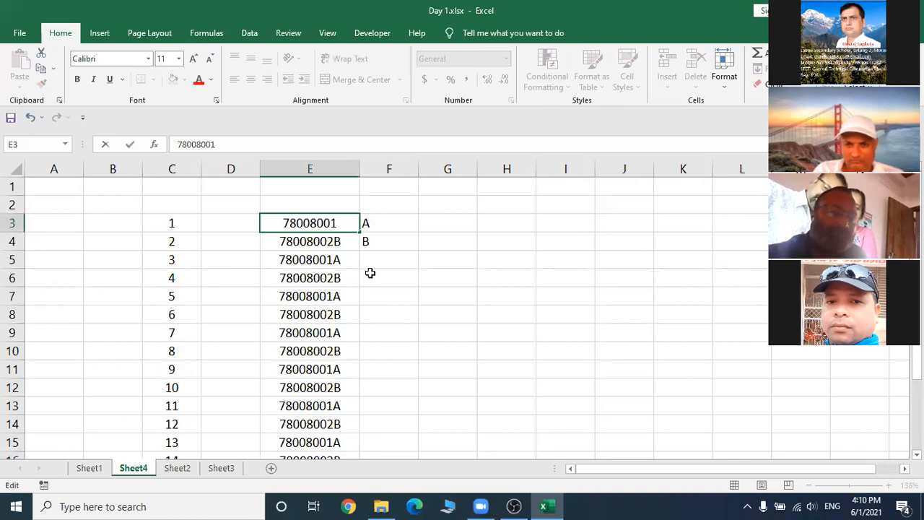
{"action": "double_click", "coordinate": [343, 241]}
{"action": "key", "text": "BackSpace"}
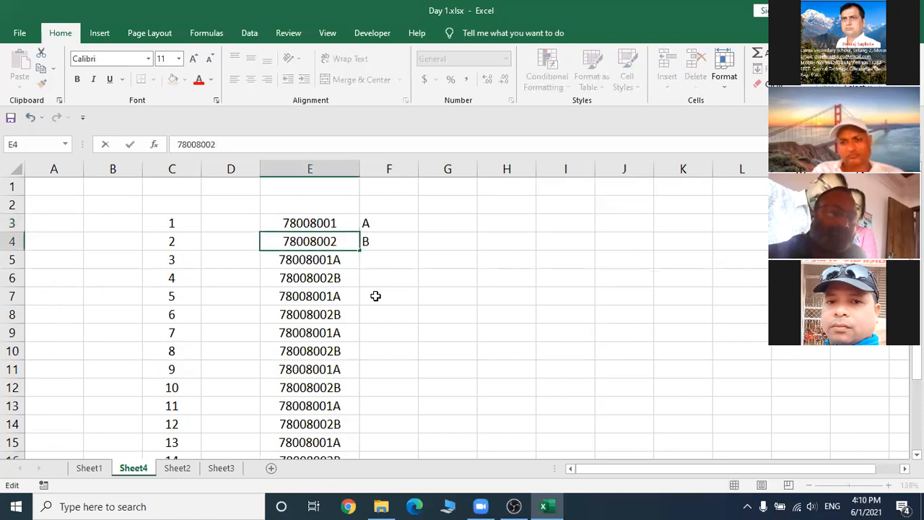
{"action": "left_click_drag", "start_coordinate": [278, 261], "coordinate": [324, 440]}
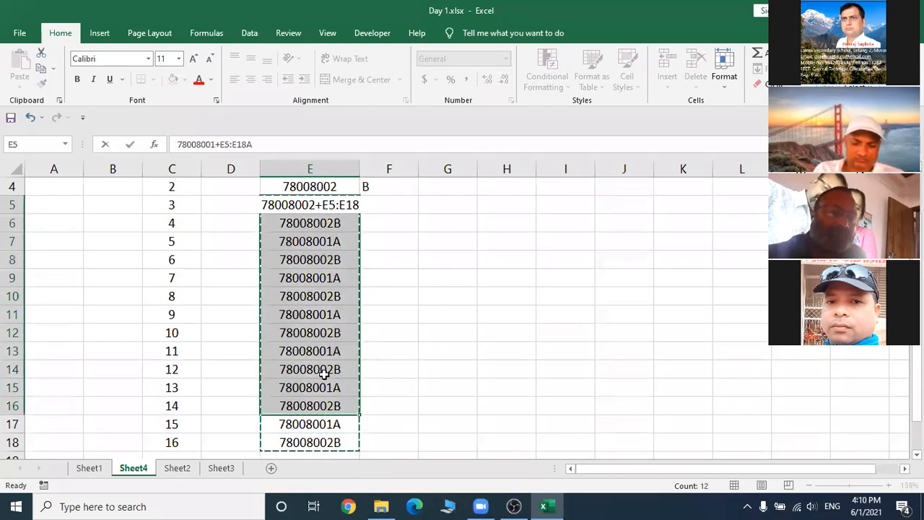
{"action": "key", "text": "BackSpace"}
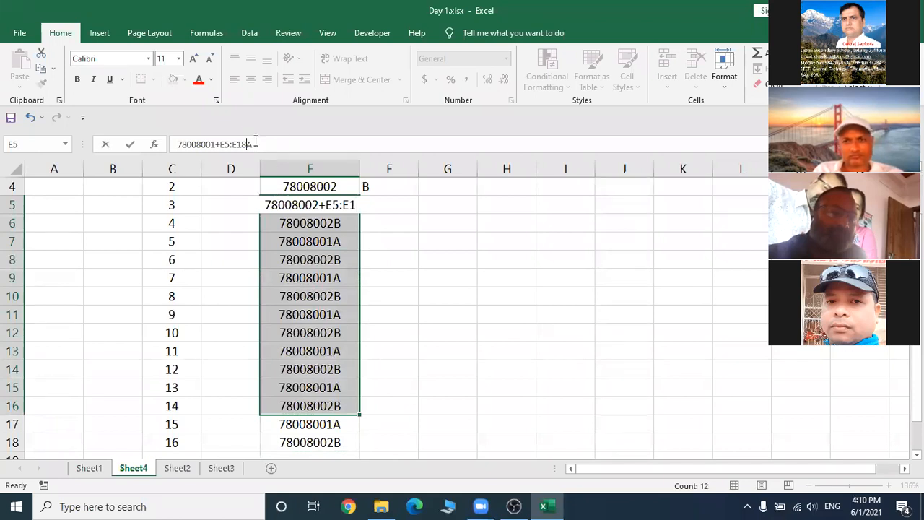
{"action": "key", "text": "BackSpace"}
{"action": "key", "text": "BackSpace"}
{"action": "key", "text": "BackSpace"}
{"action": "key", "text": "BackSpace"}
{"action": "key", "text": "BackSpace"}
{"action": "key", "text": "BackSpace"}
{"action": "key", "text": "BackSpace"}
{"action": "key", "text": "BackSpace"}
{"action": "key", "text": "BackSpace"}
{"action": "key", "text": "BackSpace"}
{"action": "key", "text": "BackSpace"}
{"action": "key", "text": "BackSpace"}
{"action": "key", "text": "BackSpace"}
{"action": "key", "text": "BackSpace"}
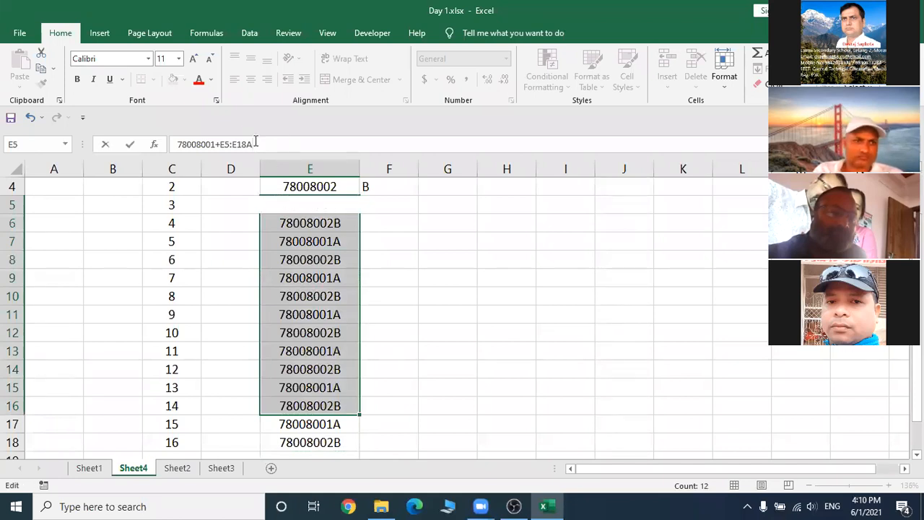
{"action": "left_click", "coordinate": [422, 256]}
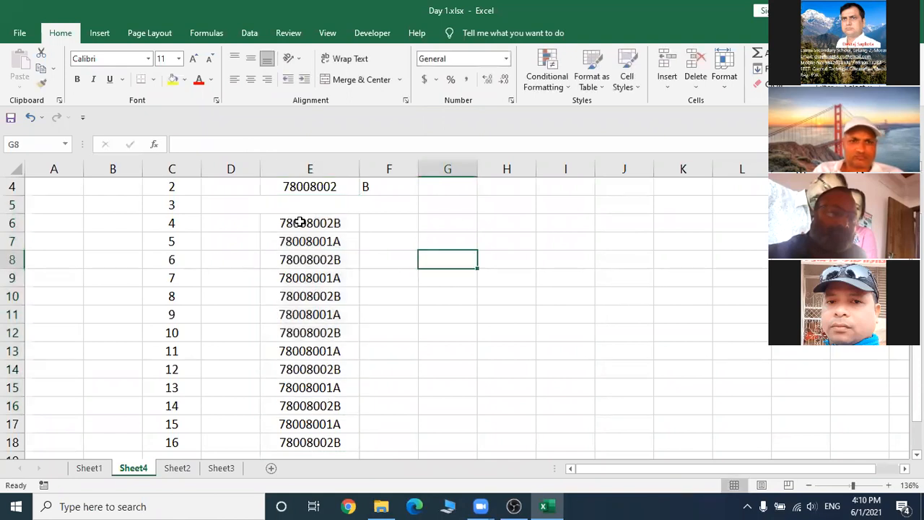
{"action": "scroll", "coordinate": [285, 317], "scroll_direction": "up", "scroll_amount": 1}
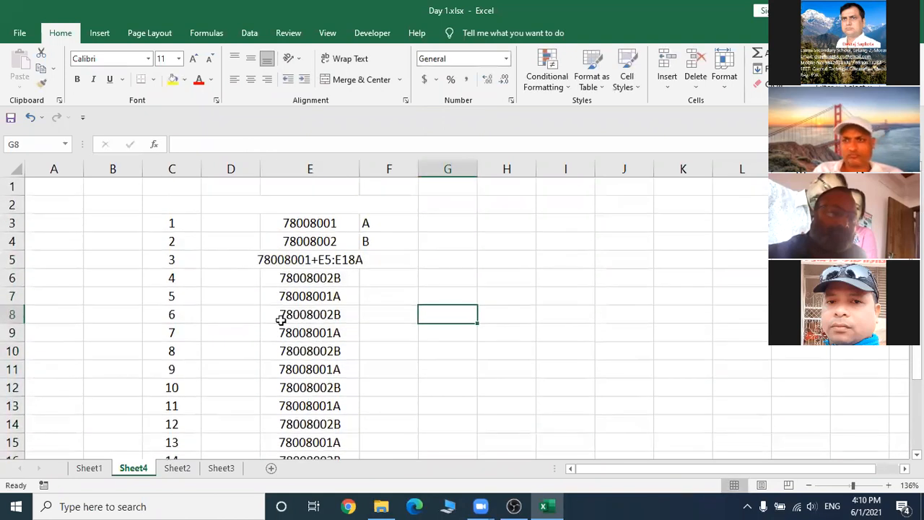
- Clear the old entries from E5:E18 and fill the number series from E3:E4 down to E12
{"action": "left_click", "coordinate": [288, 262]}
{"action": "key", "text": "BackSpace"}
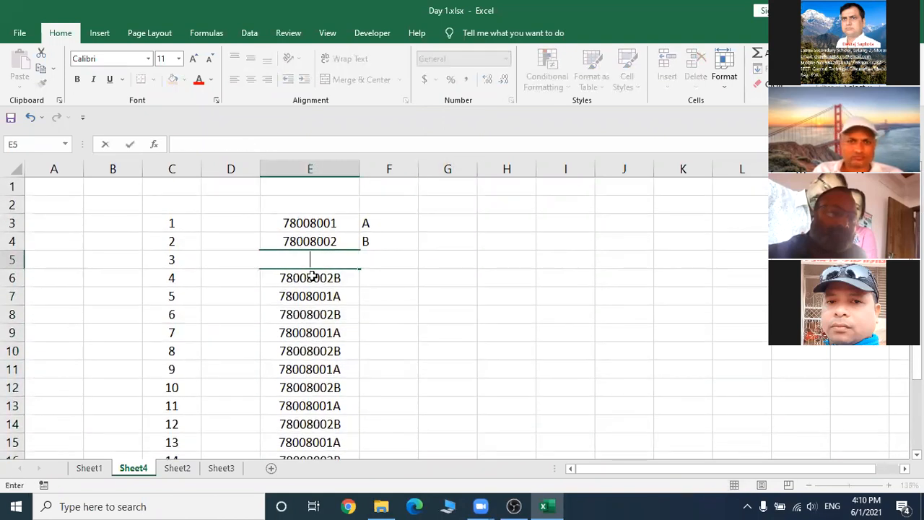
{"action": "left_click", "coordinate": [390, 298]}
{"action": "left_click_drag", "start_coordinate": [279, 278], "coordinate": [309, 424]}
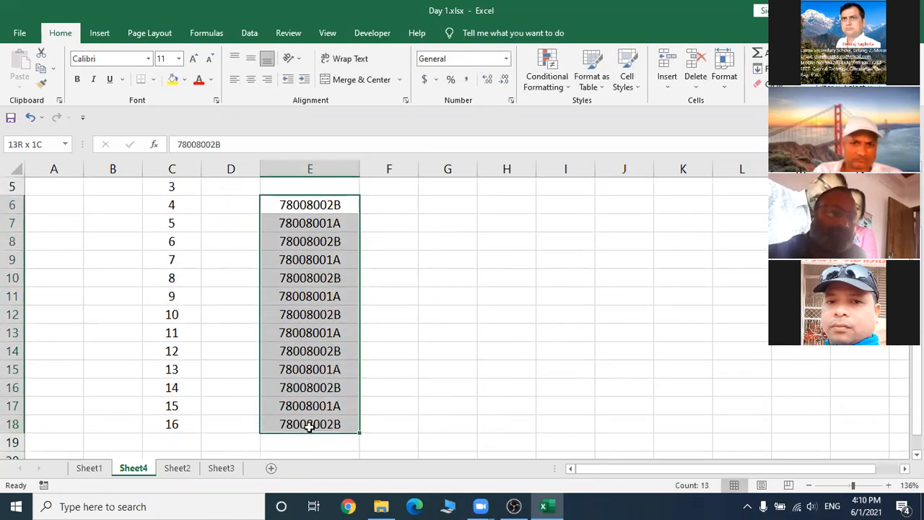
{"action": "right_click", "coordinate": [304, 286]}
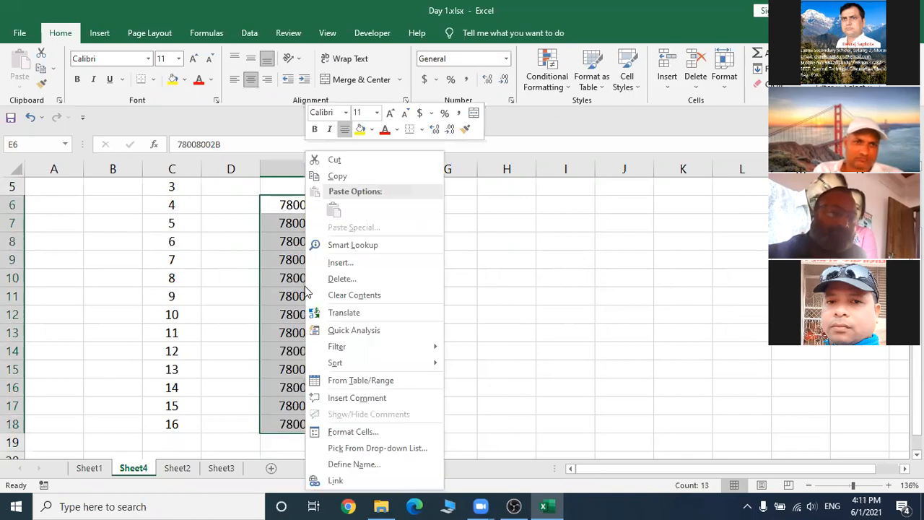
{"action": "left_click", "coordinate": [375, 295]}
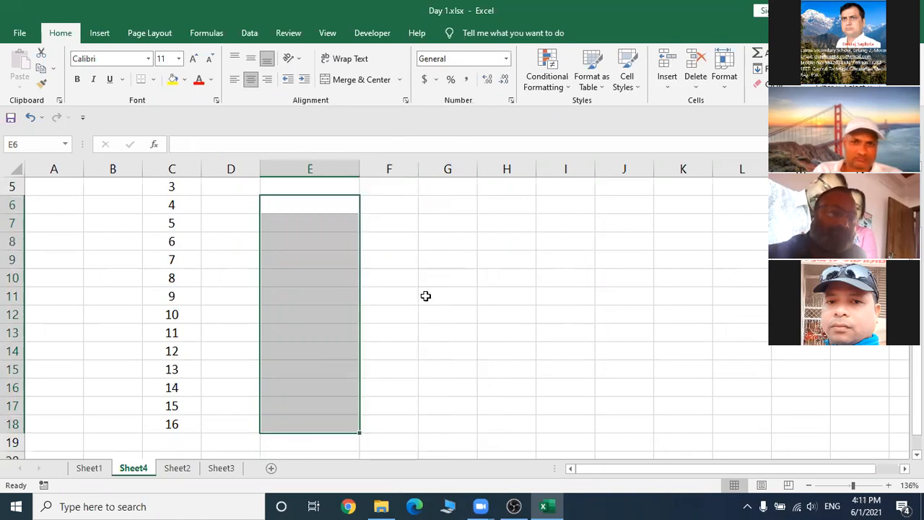
{"action": "scroll", "coordinate": [427, 297], "scroll_direction": "up", "scroll_amount": 2}
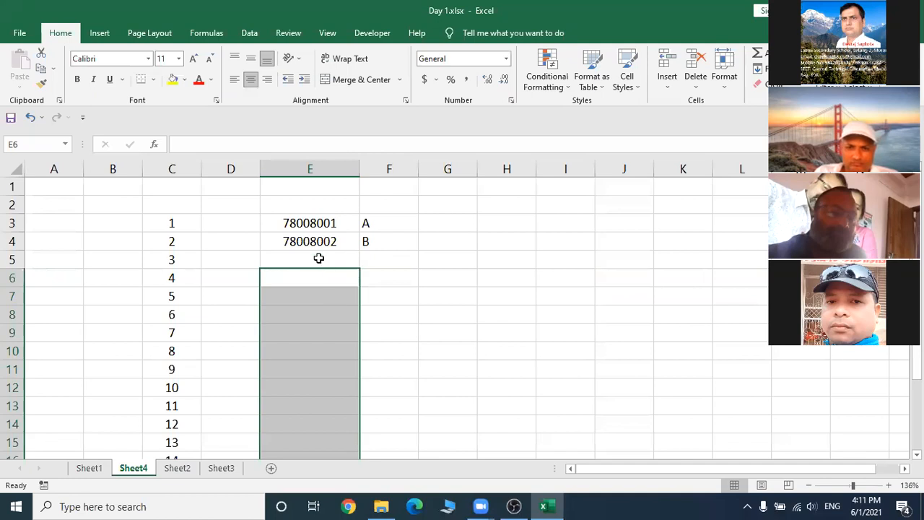
{"action": "left_click_drag", "start_coordinate": [311, 224], "coordinate": [351, 390]}
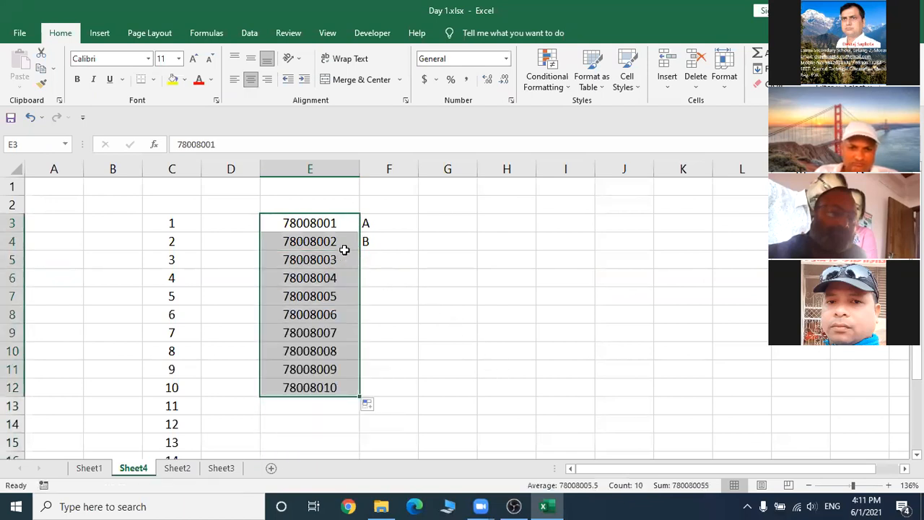
- Enter the letters C through J in cells F5 to F12, one letter per row
{"action": "left_click", "coordinate": [384, 258]}
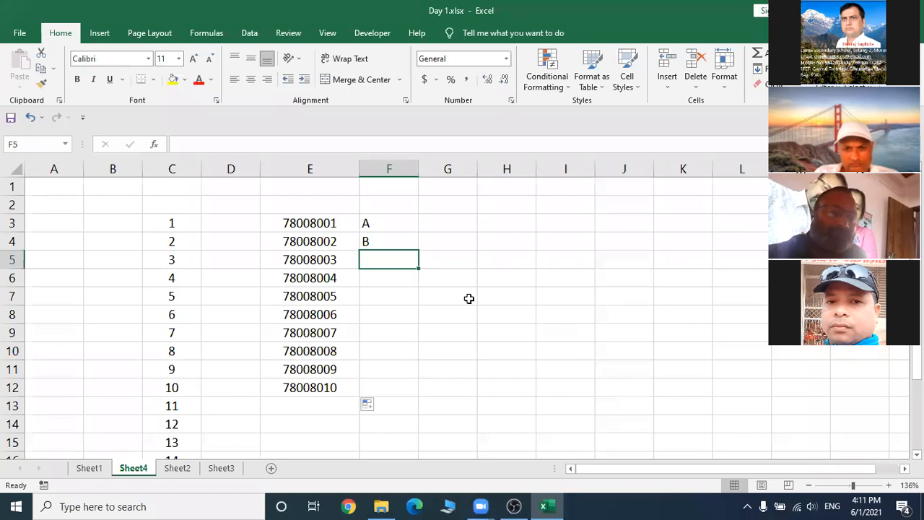
{"action": "type", "text": "C"}
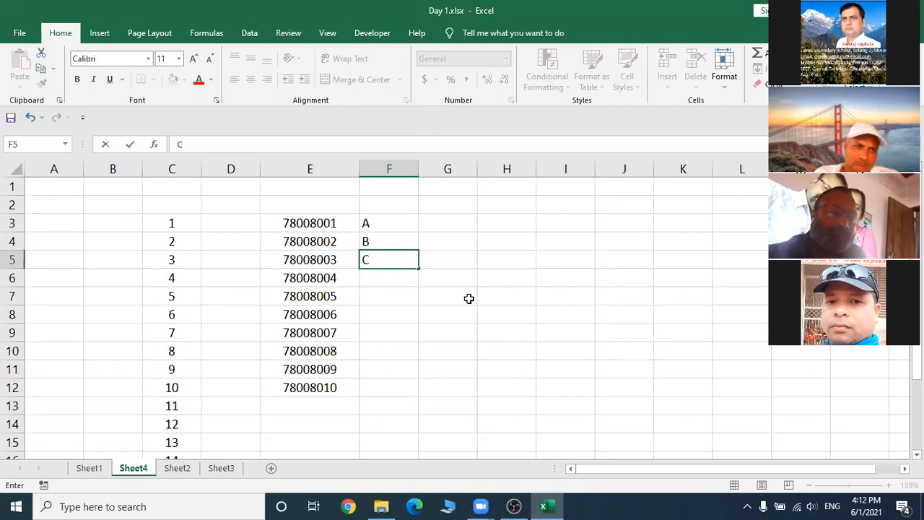
{"action": "left_click", "coordinate": [394, 282]}
{"action": "type", "text": "D"}
{"action": "key", "text": "Return"}
{"action": "type", "text": "E"}
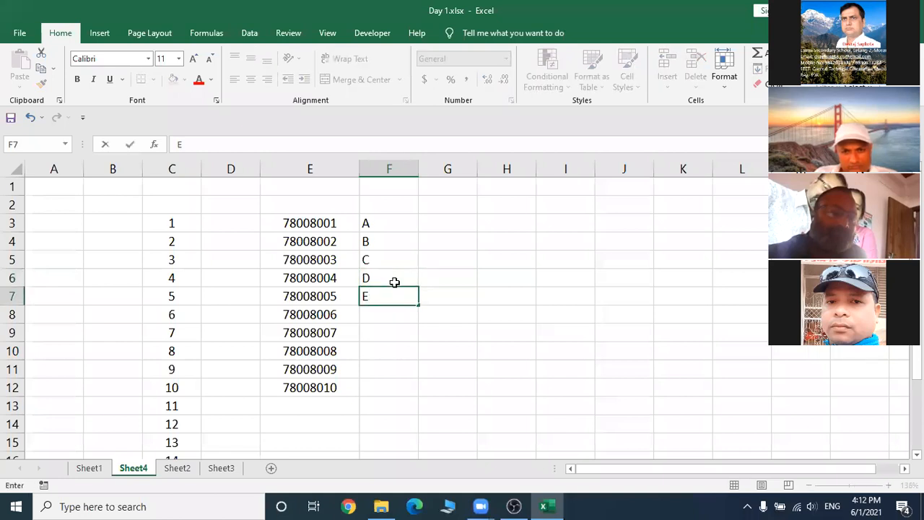
{"action": "key", "text": "Return"}
{"action": "type", "text": "F"}
{"action": "key", "text": "Return"}
{"action": "type", "text": "G"}
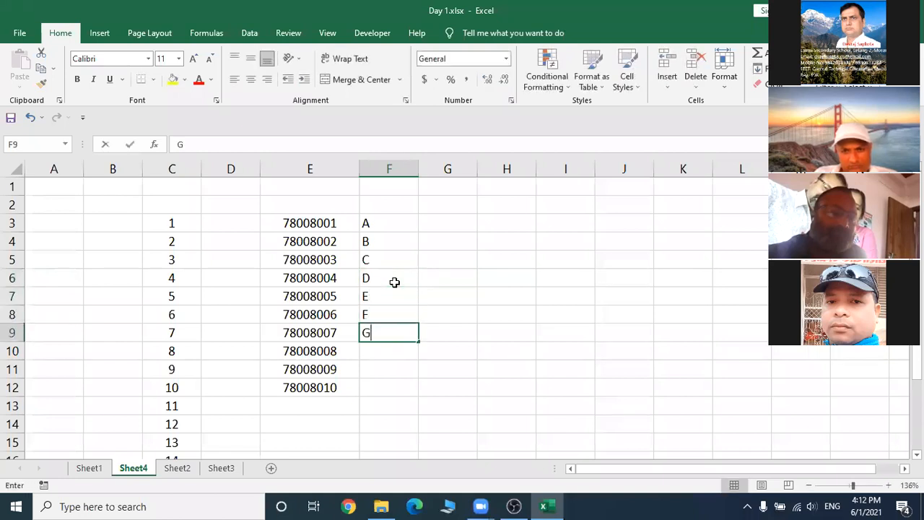
{"action": "key", "text": "Return"}
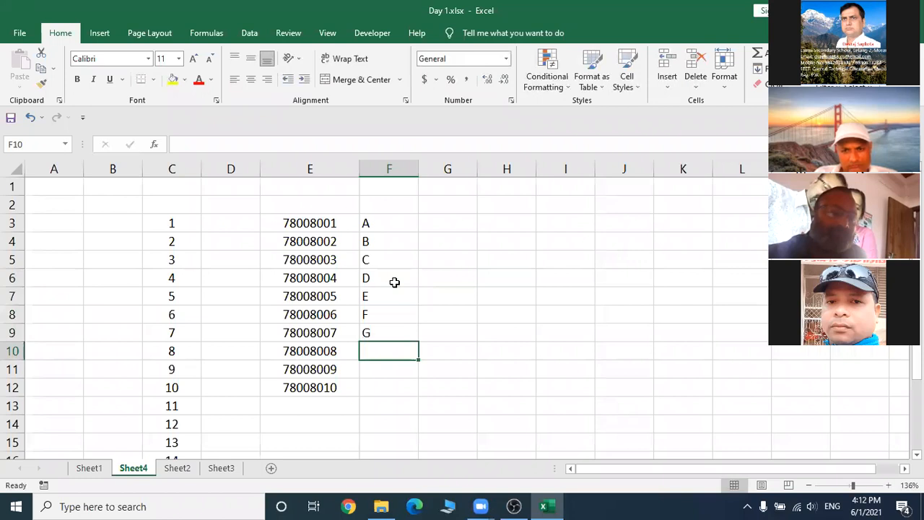
{"action": "type", "text": "H"}
{"action": "key", "text": "Return"}
{"action": "type", "text": "I"}
{"action": "key", "text": "Return"}
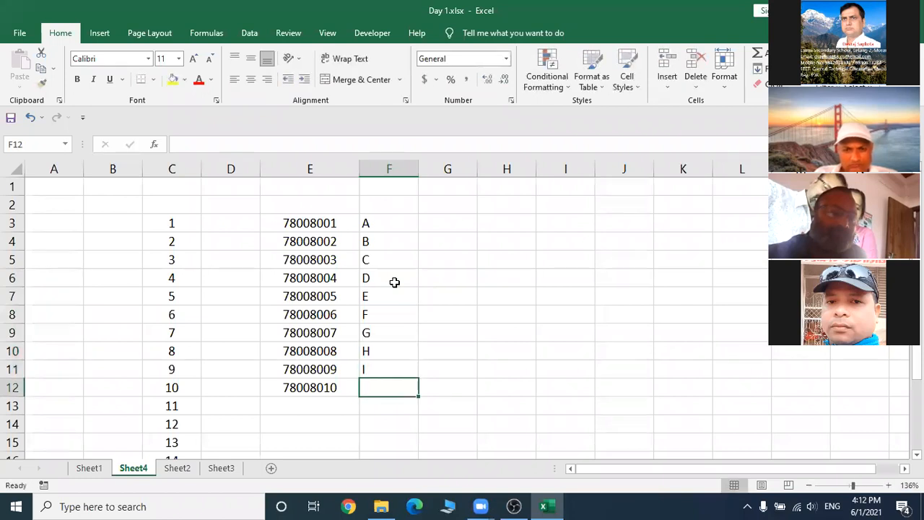
{"action": "type", "text": "J"}
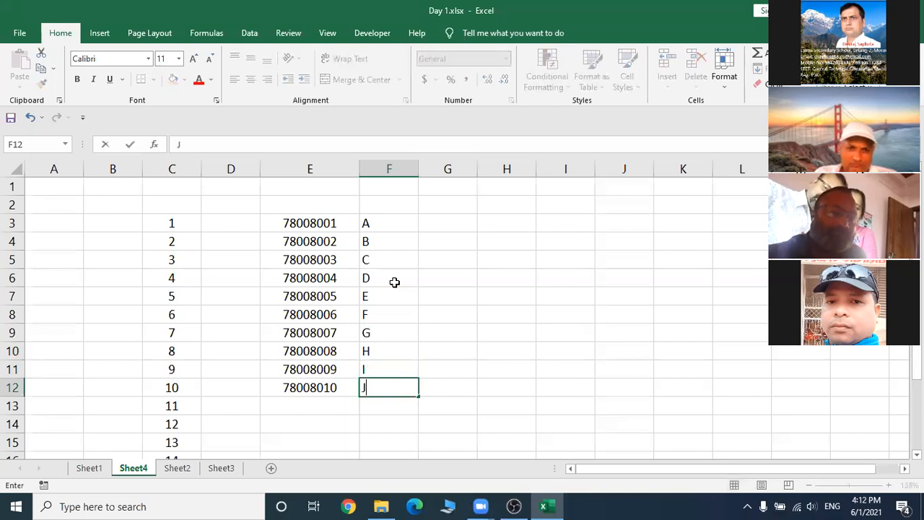
{"action": "left_click", "coordinate": [329, 408]}
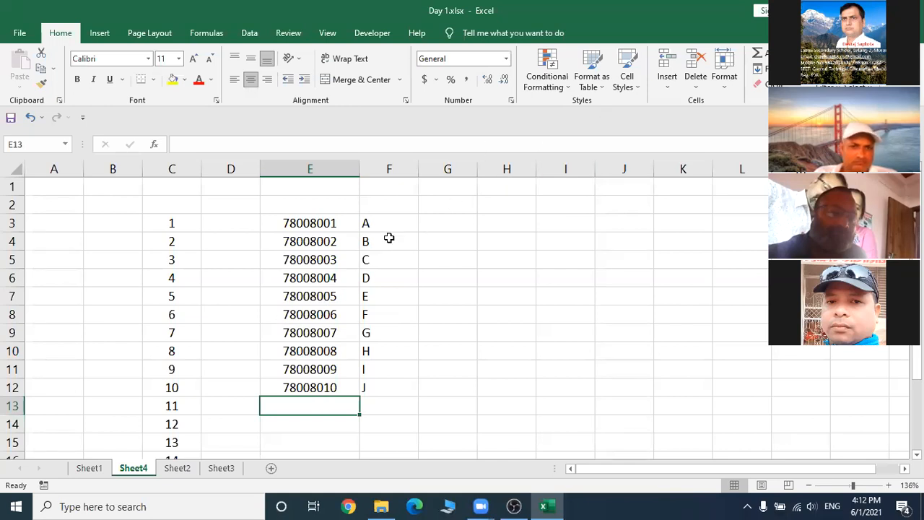
- Enter 78008001A in G3 as the combined number-and-letter example, and widen column G to fit it
{"action": "left_click", "coordinate": [447, 224]}
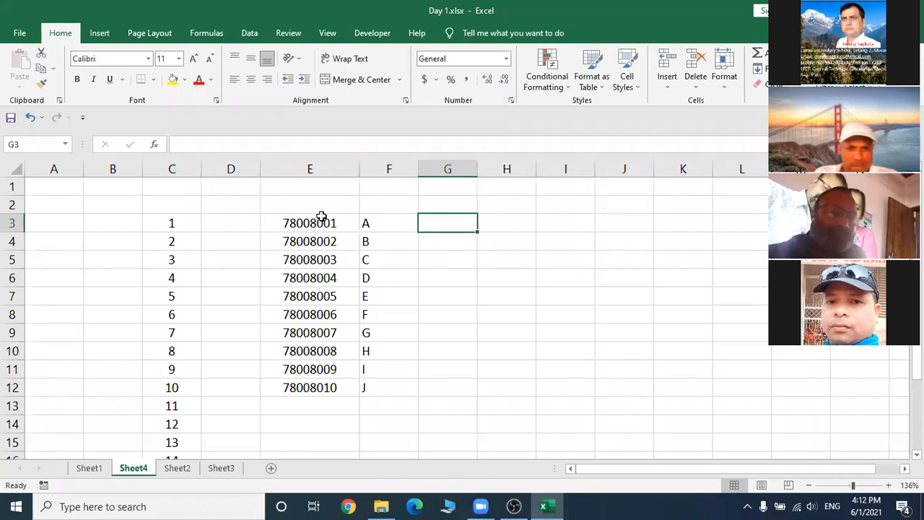
{"action": "type", "text": "7"}
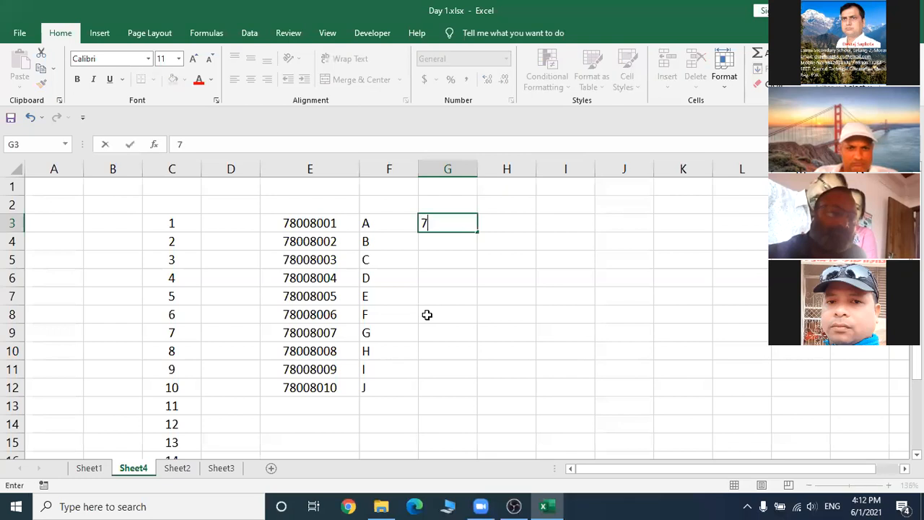
{"action": "type", "text": "8008001"}
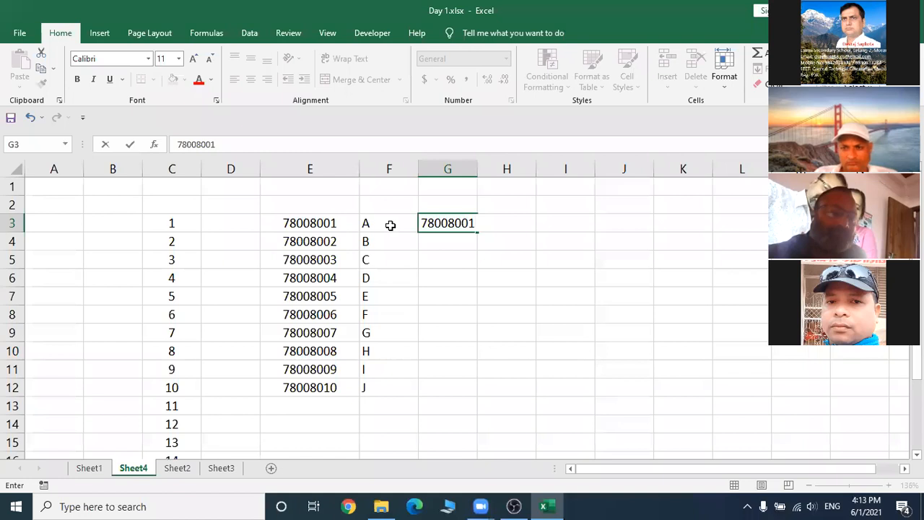
{"action": "type", "text": "A"}
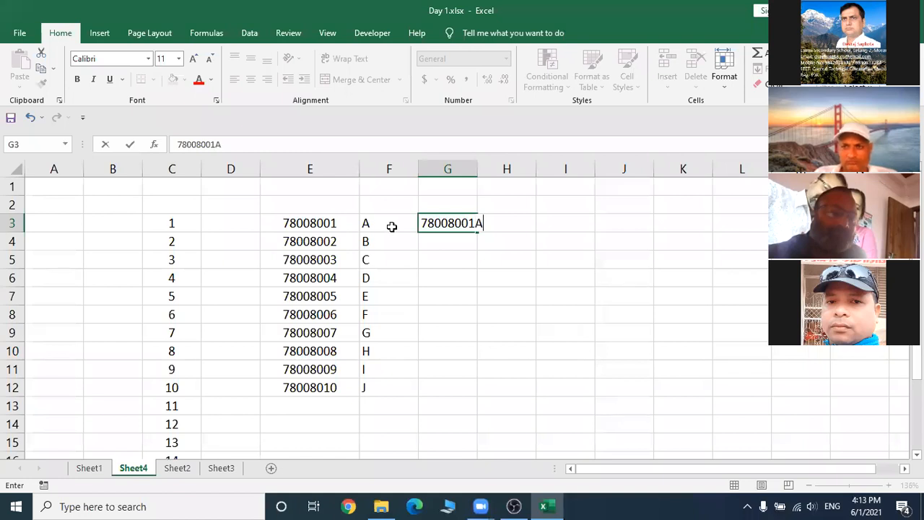
{"action": "left_click", "coordinate": [508, 201]}
{"action": "left_click_drag", "start_coordinate": [477, 169], "coordinate": [529, 171]}
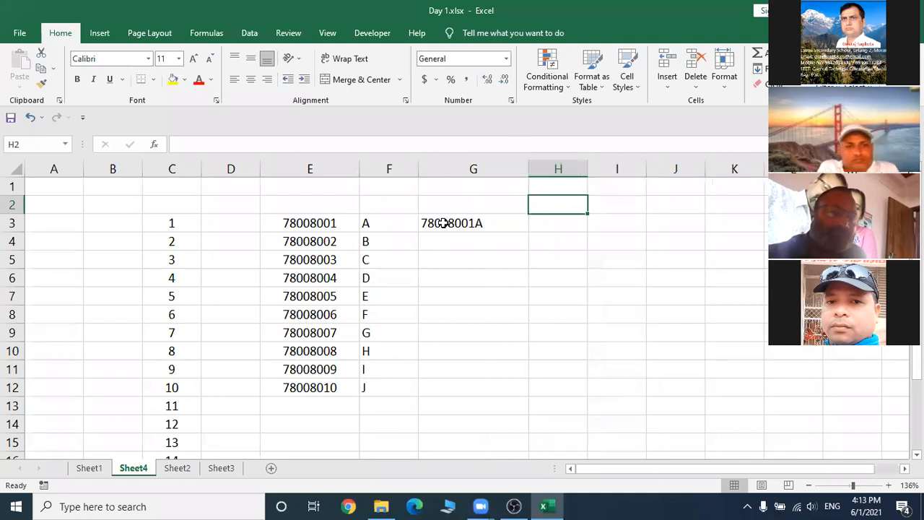
- Flash Fill column G from G4 down so each number in column E is joined with its letter in column F
{"action": "left_click", "coordinate": [443, 222]}
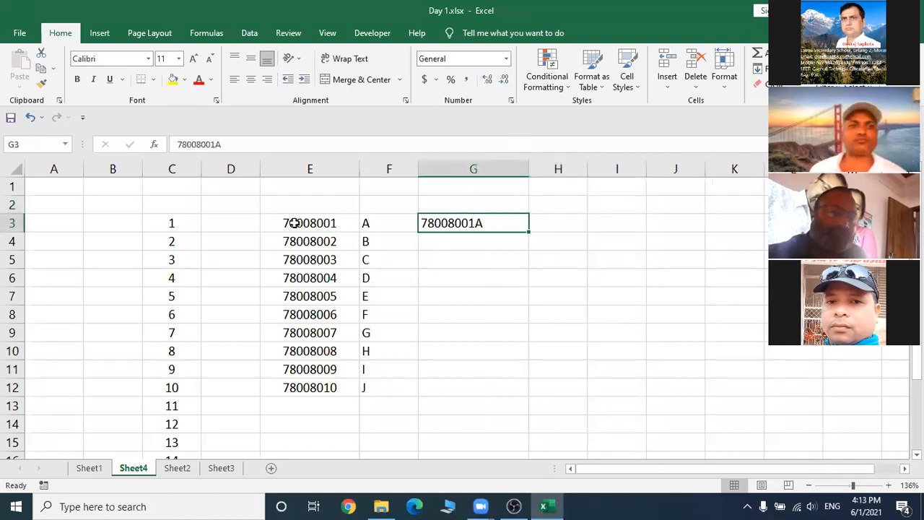
{"action": "left_click", "coordinate": [342, 224]}
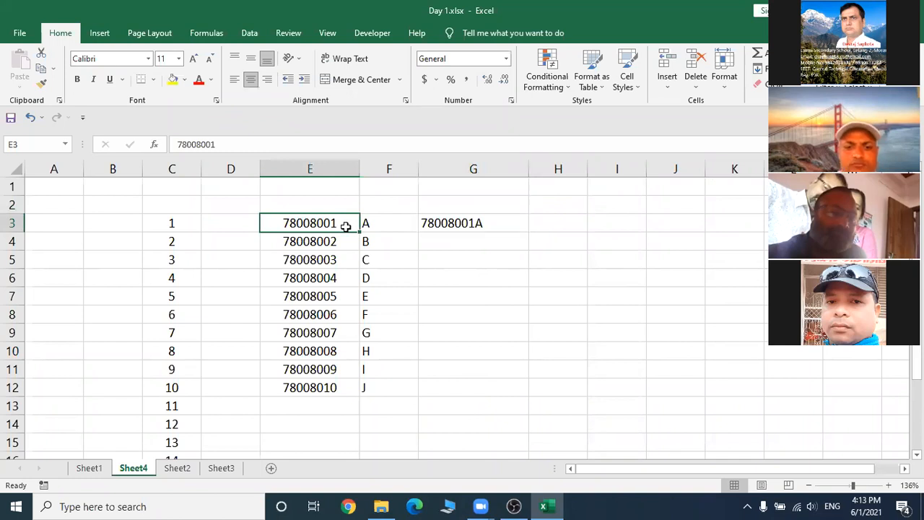
{"action": "left_click", "coordinate": [385, 227]}
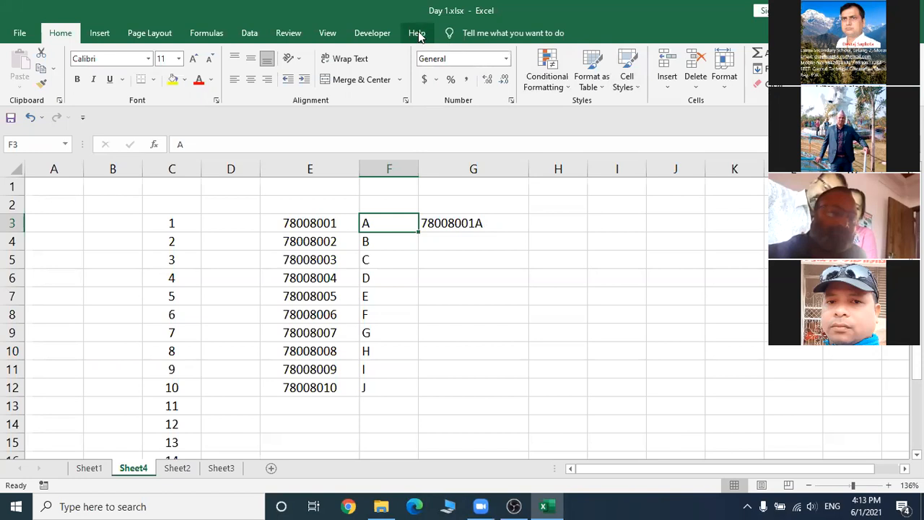
{"action": "left_click", "coordinate": [249, 36]}
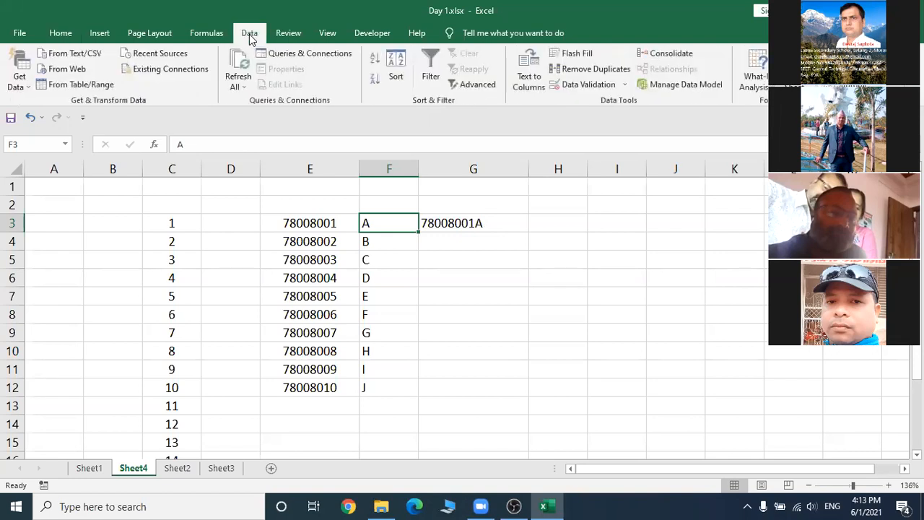
{"action": "left_click", "coordinate": [443, 242]}
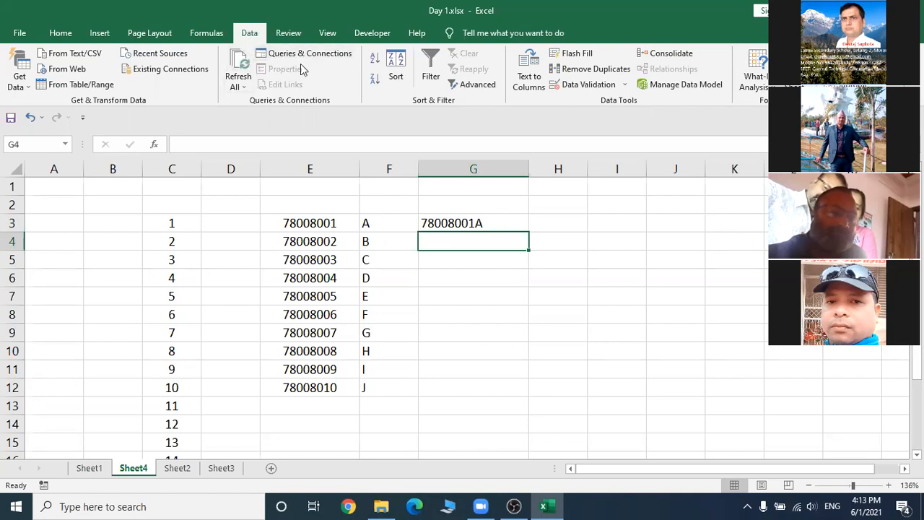
{"action": "left_click", "coordinate": [576, 57]}
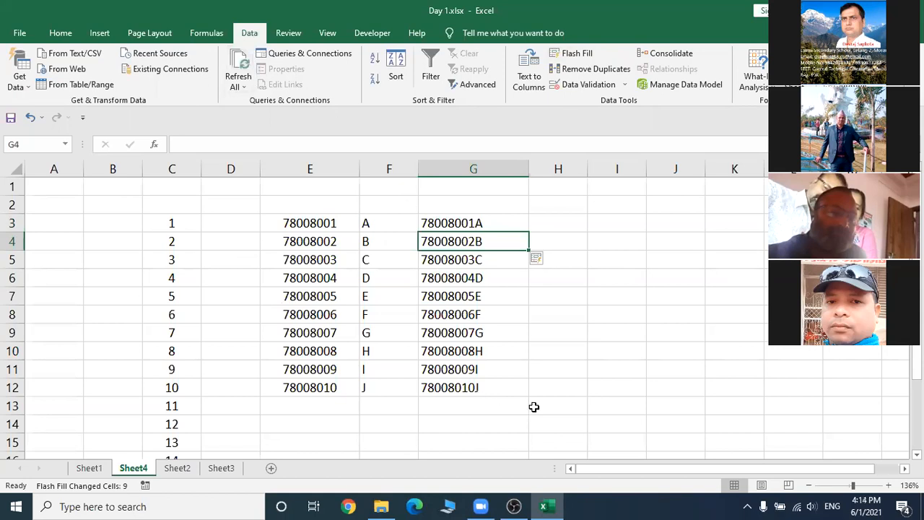
- Examine the combined number-and-letter entries in G3:G12 against the numbers and letters in columns E and F
{"action": "left_click", "coordinate": [563, 407]}
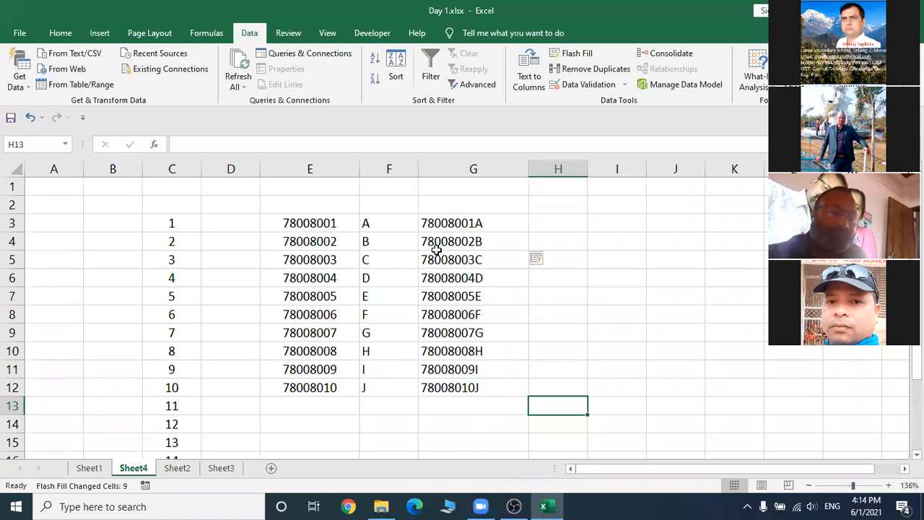
{"action": "left_click", "coordinate": [508, 388]}
{"action": "left_click", "coordinate": [501, 371]}
{"action": "left_click", "coordinate": [507, 333]}
{"action": "left_click", "coordinate": [509, 314]}
{"action": "left_click", "coordinate": [511, 293]}
{"action": "left_click", "coordinate": [505, 271]}
{"action": "left_click", "coordinate": [503, 259]}
{"action": "left_click", "coordinate": [506, 242]}
{"action": "left_click", "coordinate": [508, 221]}
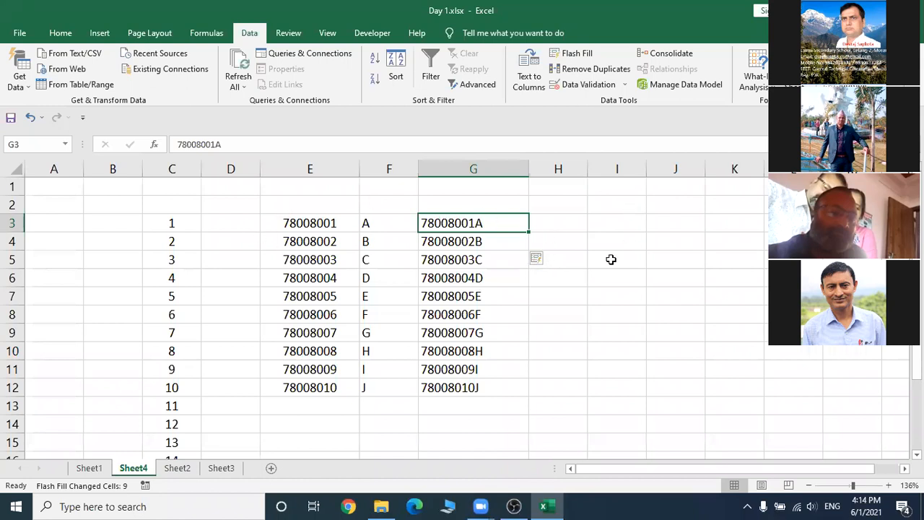
- Clear the contents of the combined entries in G3:G12
{"action": "left_click_drag", "start_coordinate": [446, 226], "coordinate": [462, 390]}
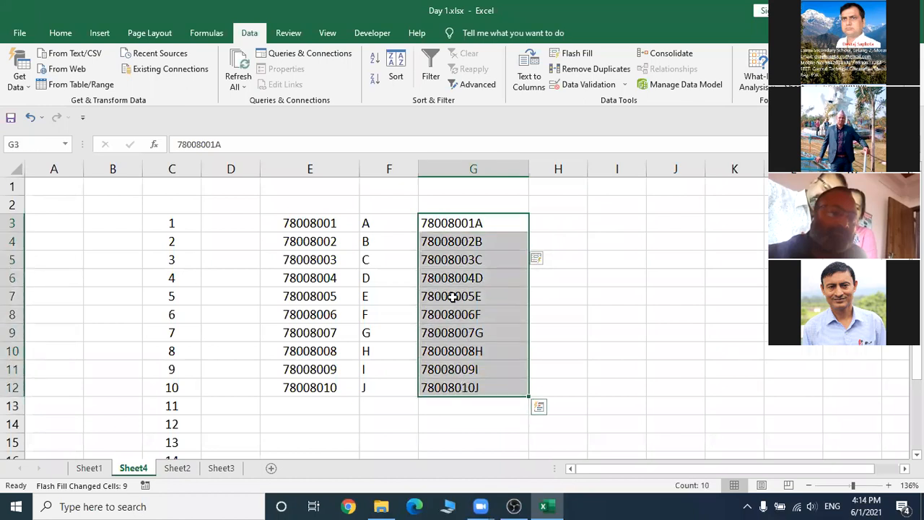
{"action": "right_click", "coordinate": [453, 297]}
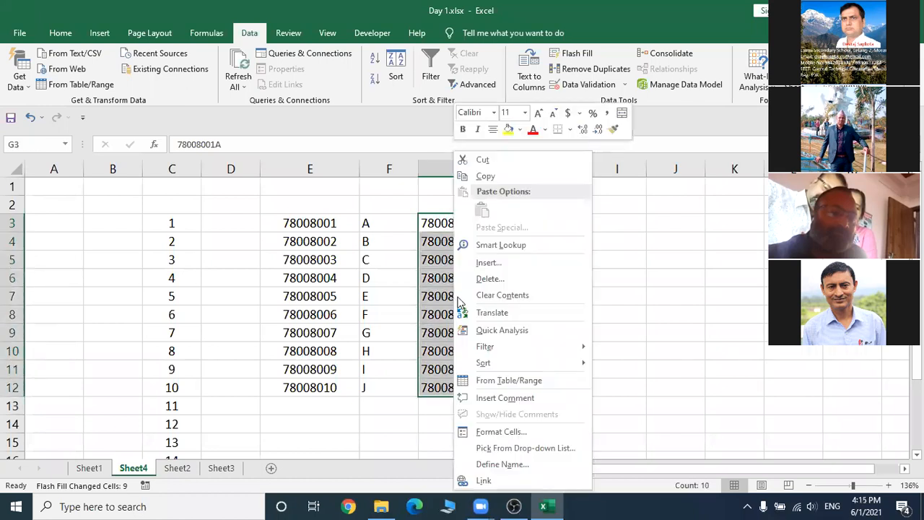
{"action": "left_click", "coordinate": [528, 296]}
{"action": "left_click", "coordinate": [683, 285]}
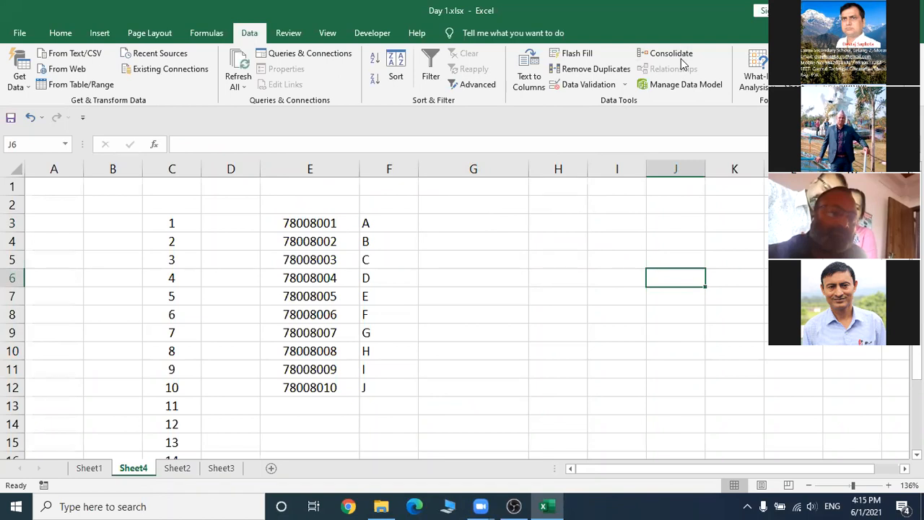
- Enter 78008001A in G3 as the pattern joining the number in E3 with the letter in F3
{"action": "left_click", "coordinate": [440, 221]}
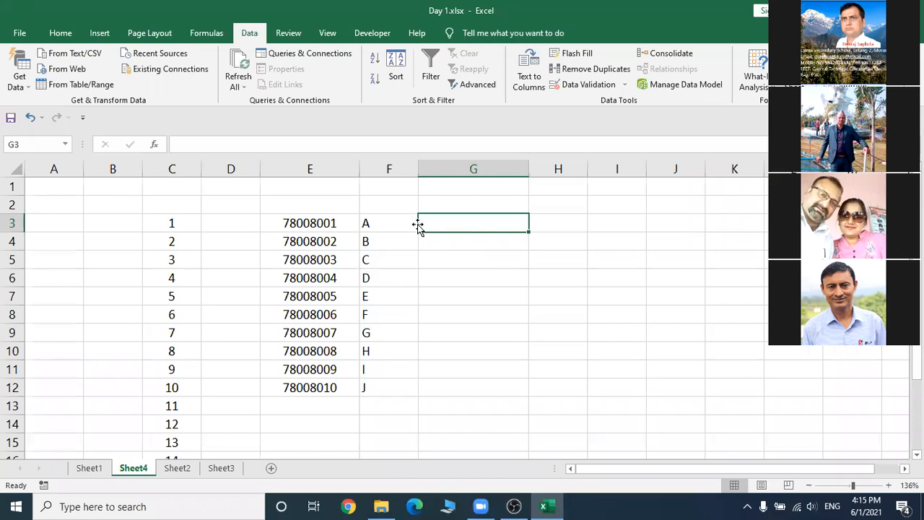
{"action": "left_click", "coordinate": [322, 226]}
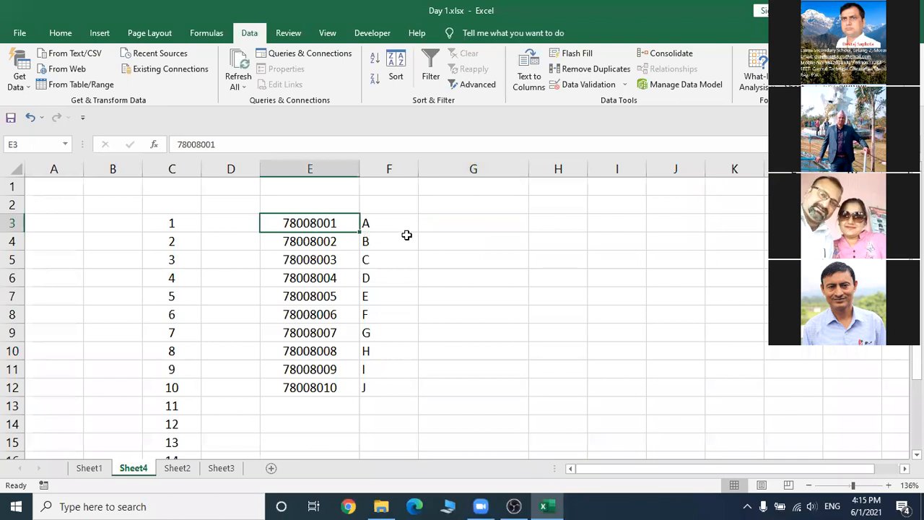
{"action": "left_click", "coordinate": [445, 225]}
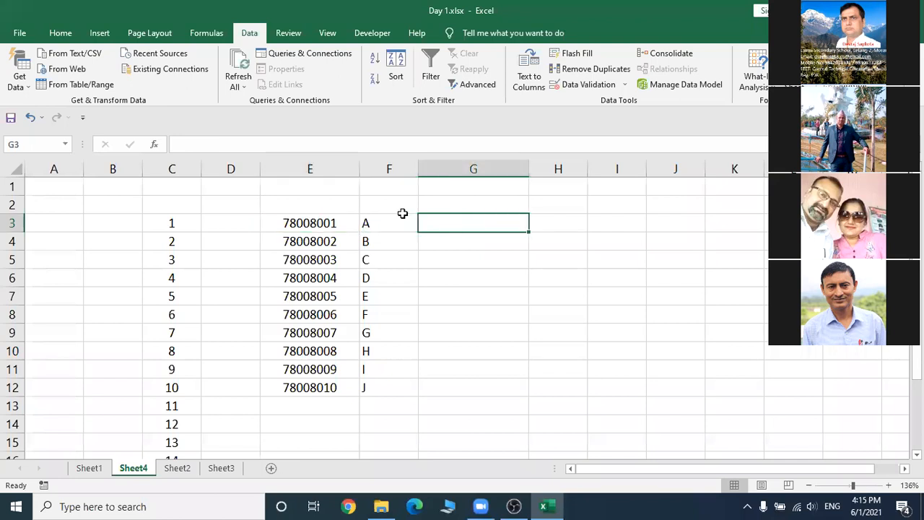
{"action": "left_click", "coordinate": [393, 220]}
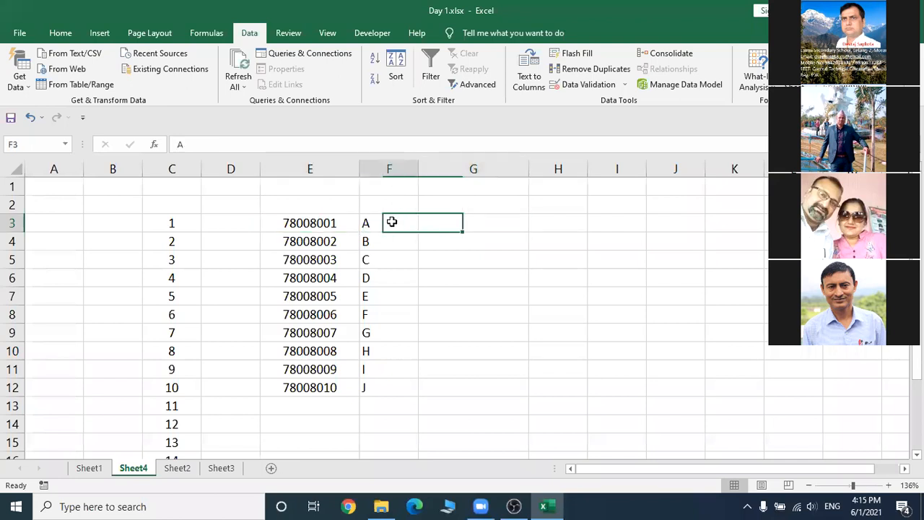
{"action": "left_click", "coordinate": [438, 226]}
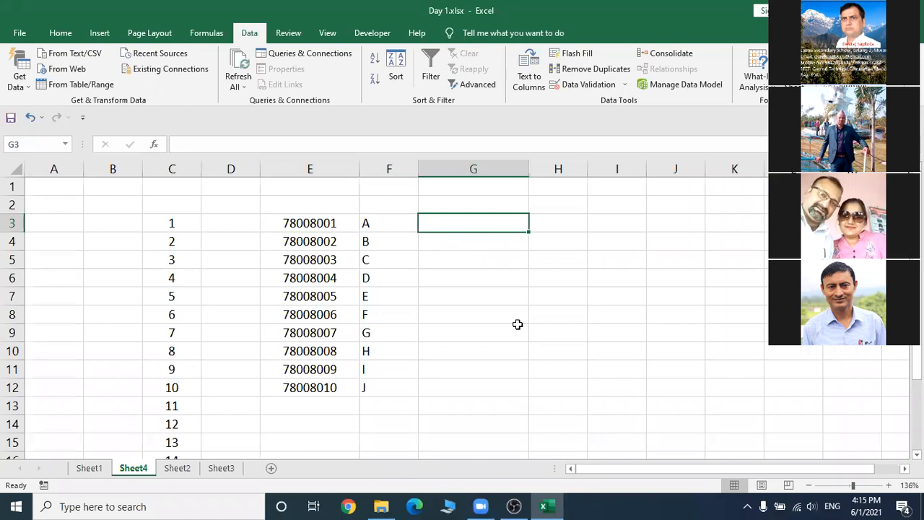
{"action": "type", "text": "78"}
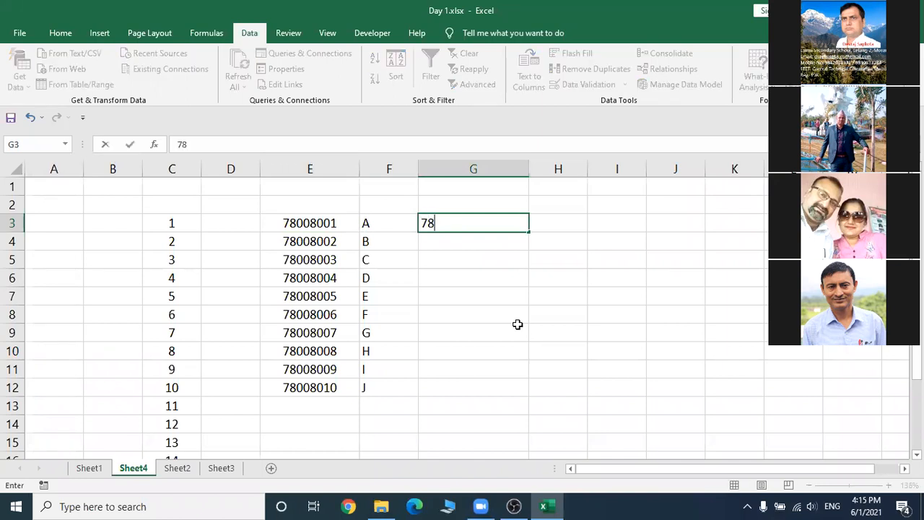
{"action": "type", "text": "008001"}
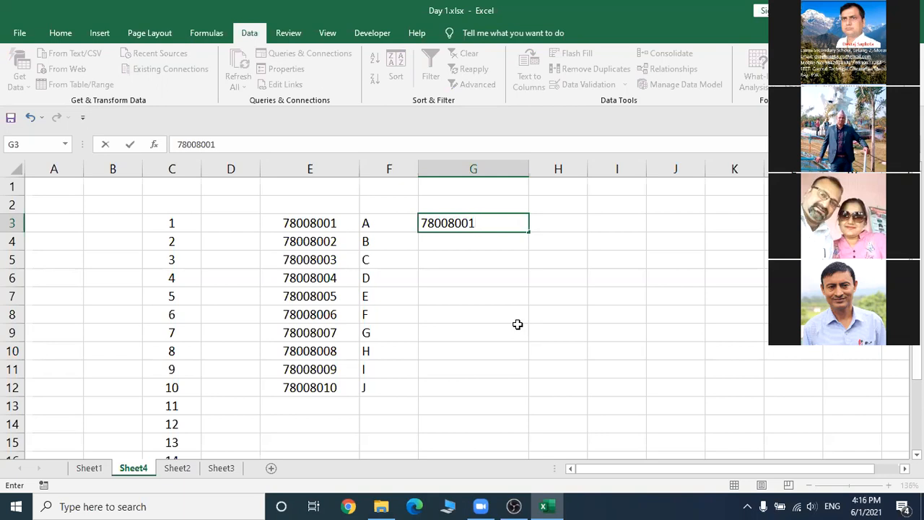
{"action": "type", "text": "A"}
- Flash Fill the remaining cells G4:G12 following the number-and-letter pattern of G3
{"action": "left_click", "coordinate": [464, 243]}
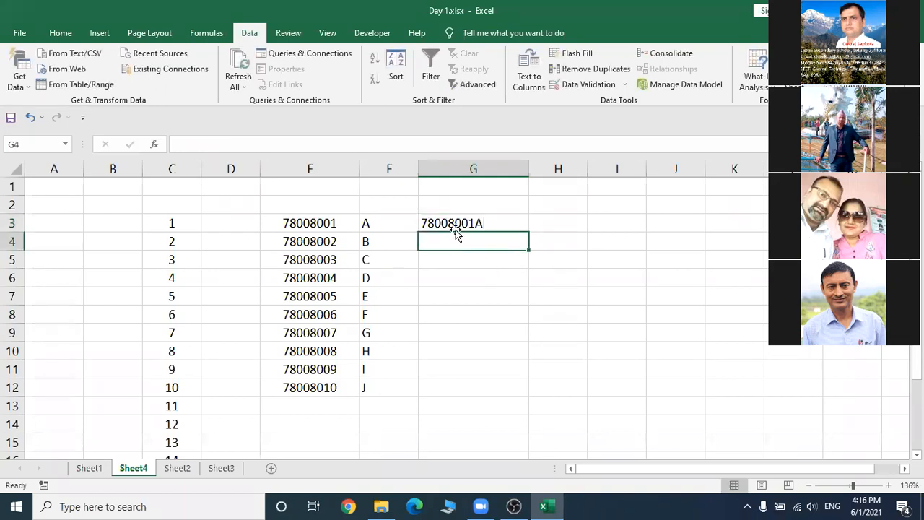
{"action": "left_click", "coordinate": [206, 33]}
{"action": "left_click", "coordinate": [248, 34]}
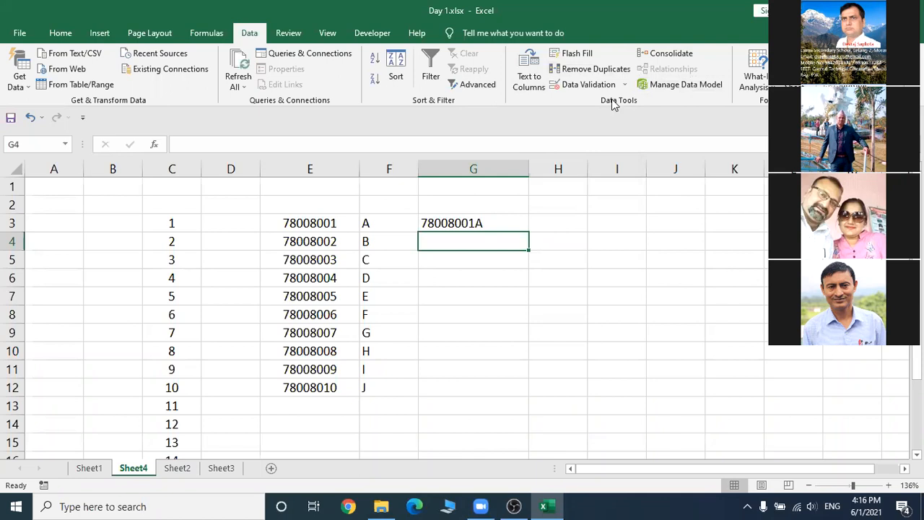
{"action": "left_click", "coordinate": [577, 58]}
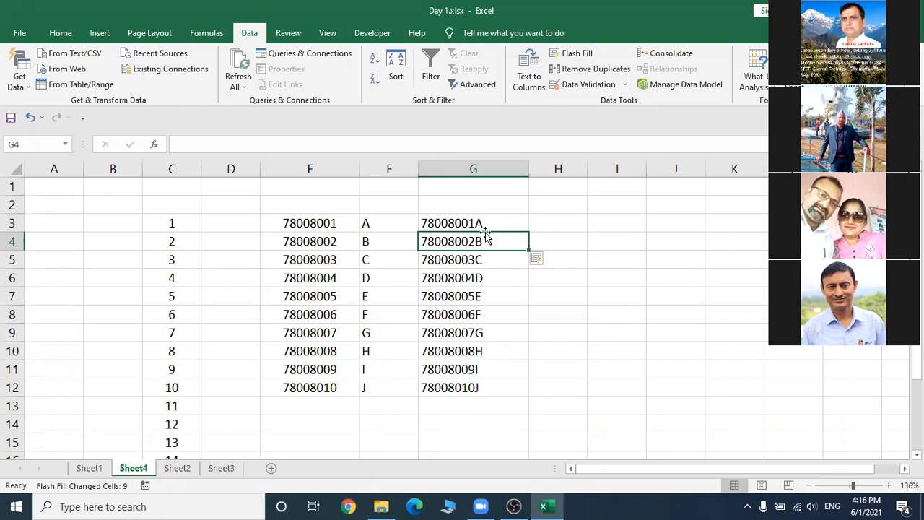
{"action": "left_click", "coordinate": [559, 262]}
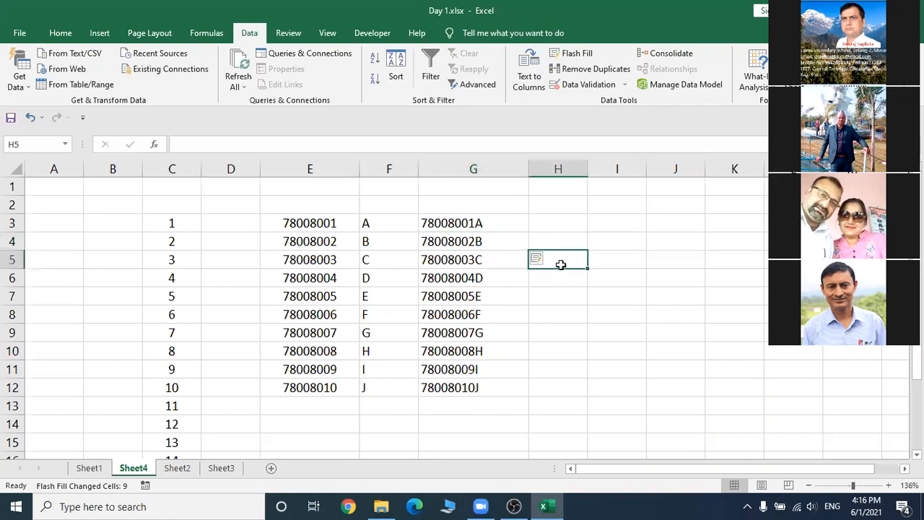
{"action": "left_click", "coordinate": [558, 278]}
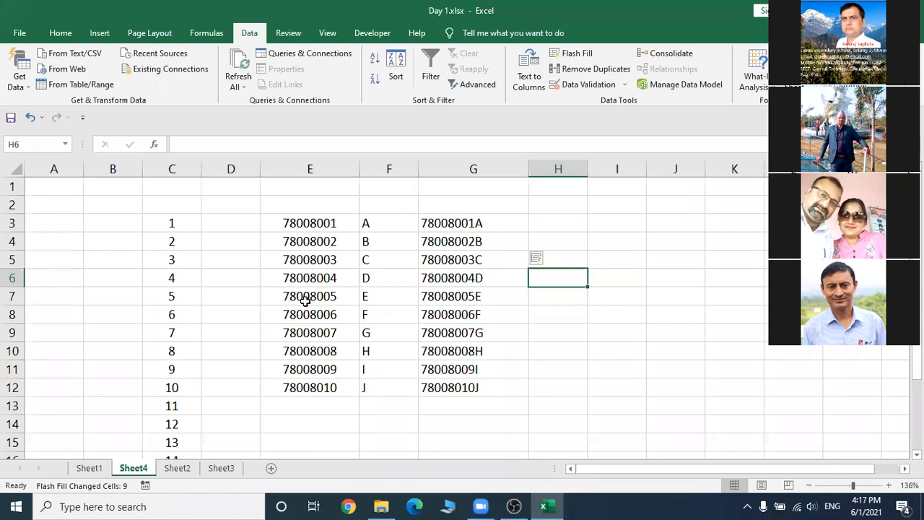
- Rename the Sheet1 worksheet as Ledger
{"action": "left_click", "coordinate": [91, 473]}
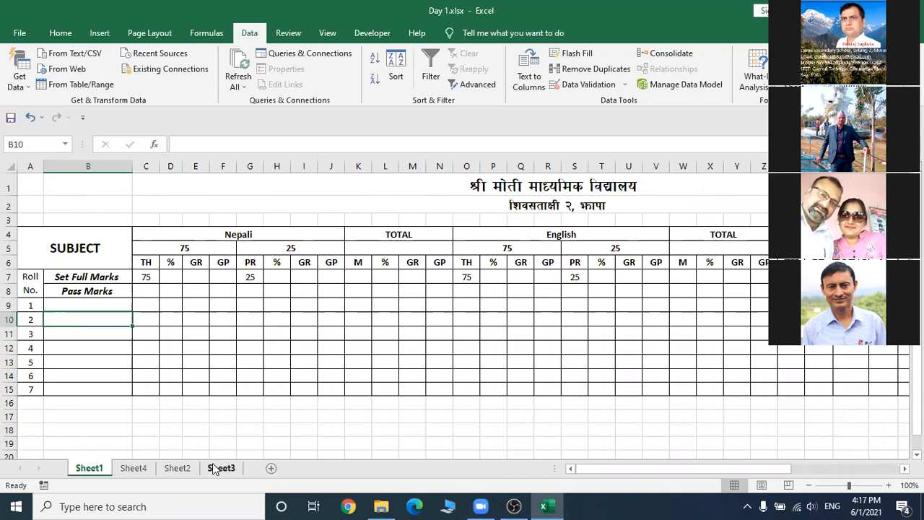
{"action": "right_click", "coordinate": [88, 470]}
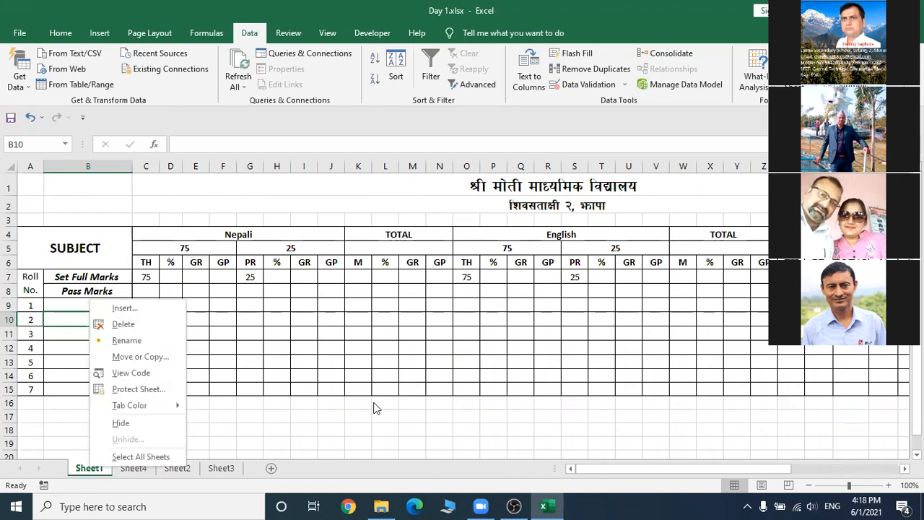
{"action": "left_click", "coordinate": [127, 340]}
{"action": "key", "text": "Home"}
{"action": "key", "text": "Delete"}
{"action": "key", "text": "Delete"}
{"action": "key", "text": "Delete"}
{"action": "key", "text": "Delete"}
{"action": "key", "text": "Delete"}
{"action": "key", "text": "Delete"}
{"action": "type", "text": "Ledger"}
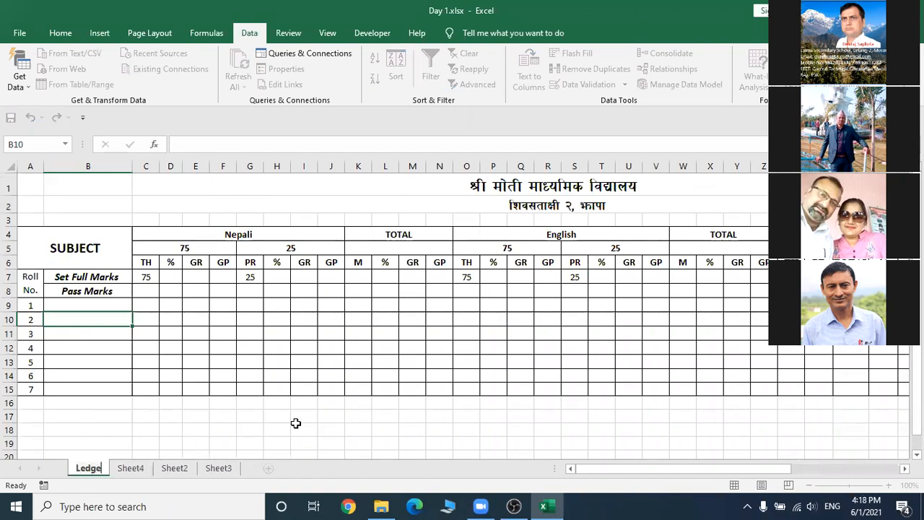
{"action": "key", "text": "Return"}
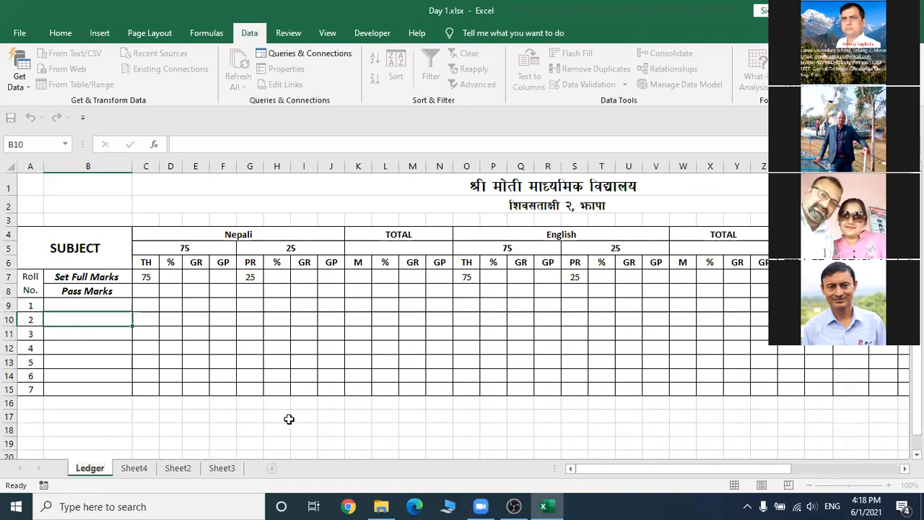
{"action": "left_click", "coordinate": [129, 430]}
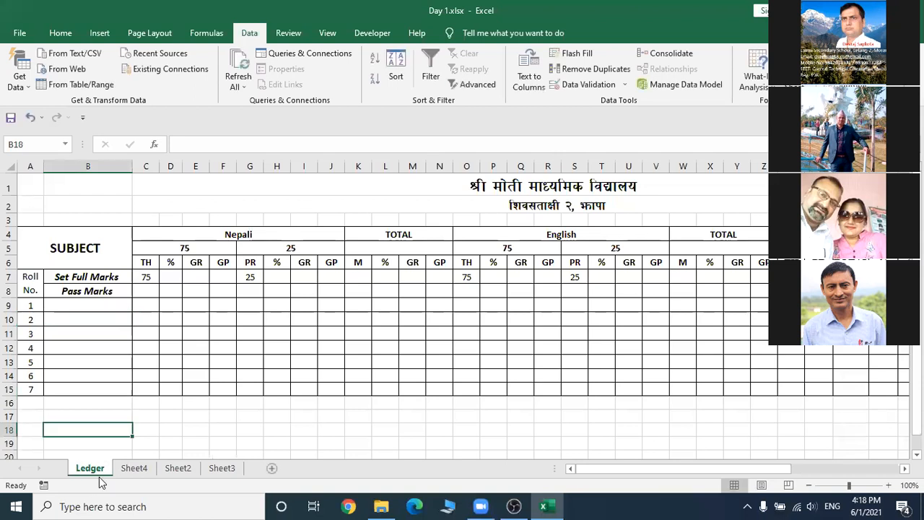
- Rename the Sheet2 worksheet as Grade Sheet
{"action": "right_click", "coordinate": [179, 469]}
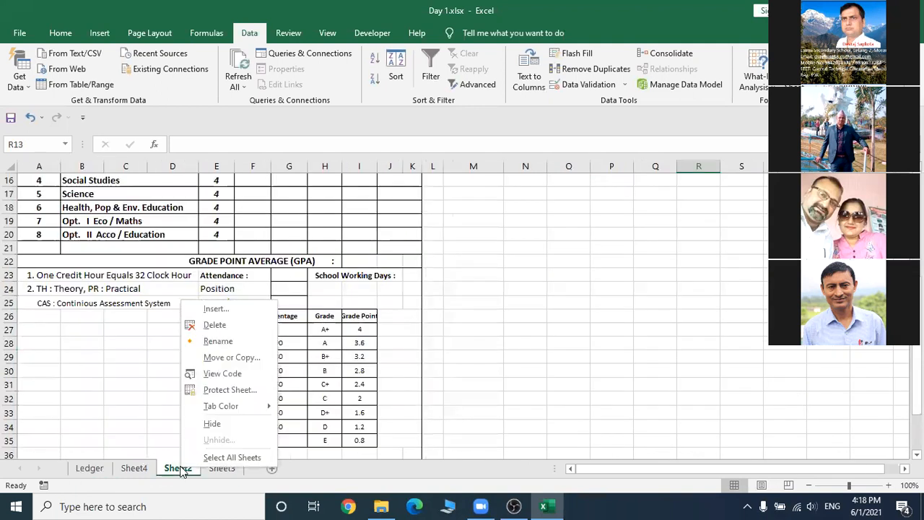
{"action": "left_click", "coordinate": [229, 342]}
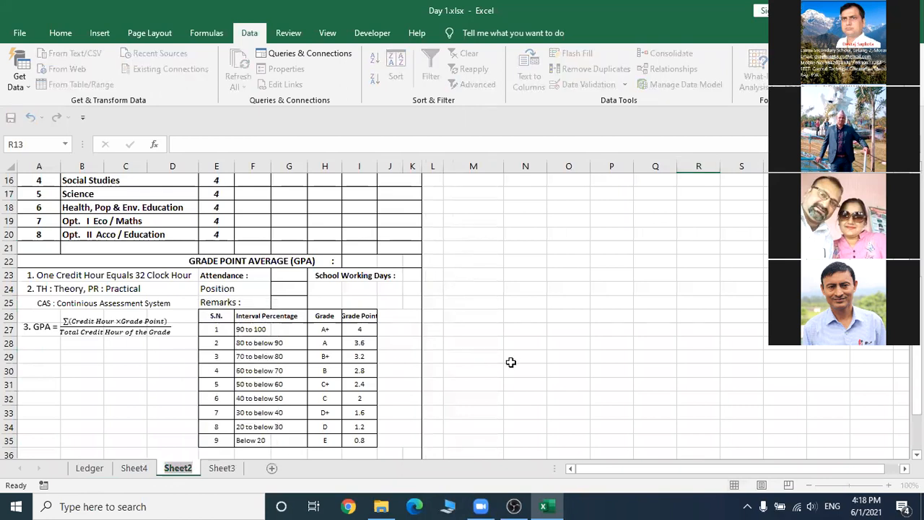
{"action": "type", "text": "Gra"}
{"action": "type", "text": "e Shee"}
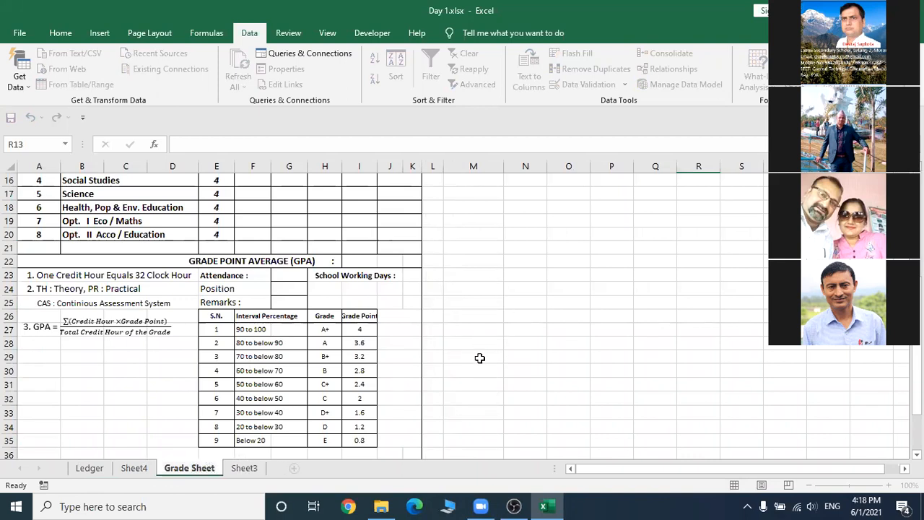
{"action": "left_click", "coordinate": [479, 358]}
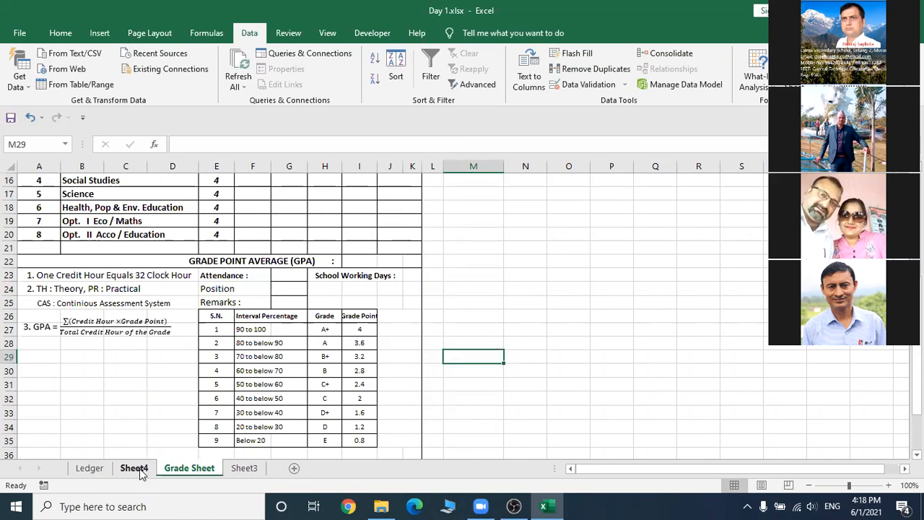
- Move the Grade Sheet worksheet ahead of Sheet4 so that it directly follows Ledger
{"action": "left_click", "coordinate": [135, 469]}
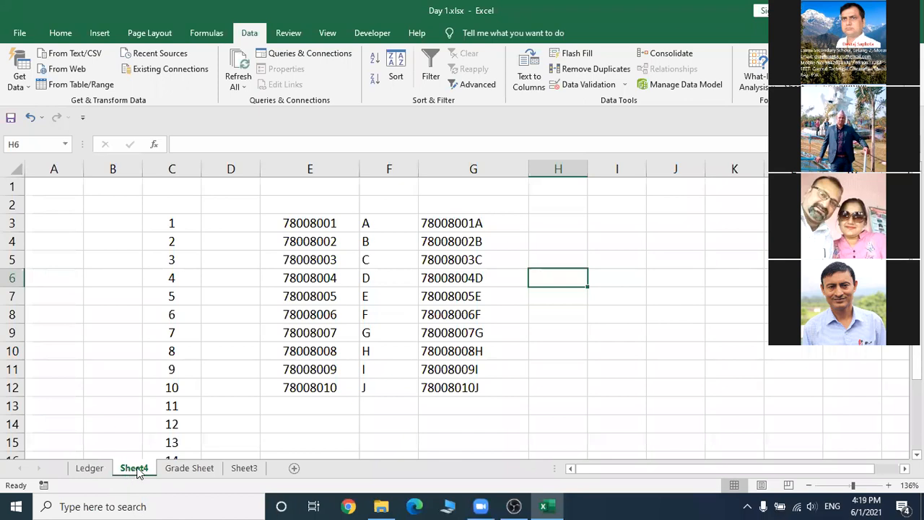
{"action": "left_click", "coordinate": [203, 469]}
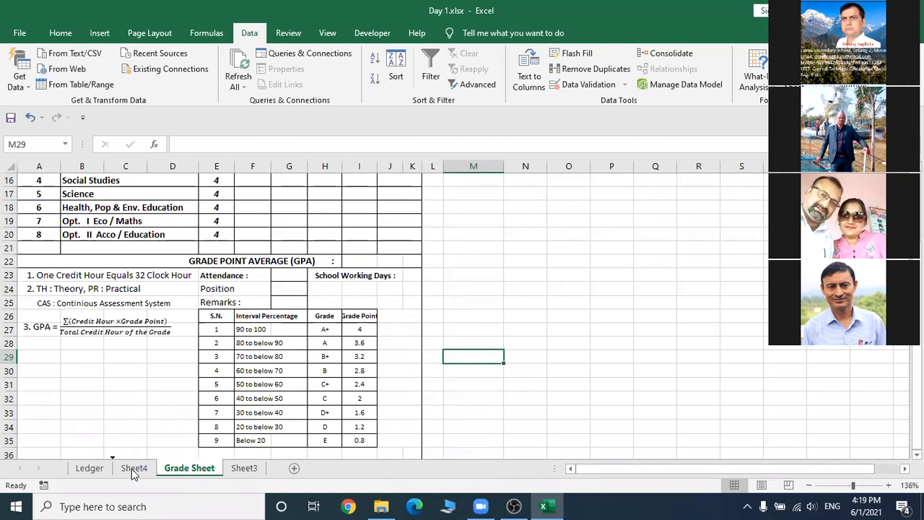
{"action": "left_click_drag", "start_coordinate": [132, 473], "coordinate": [133, 474]}
{"action": "left_click", "coordinate": [490, 411]}
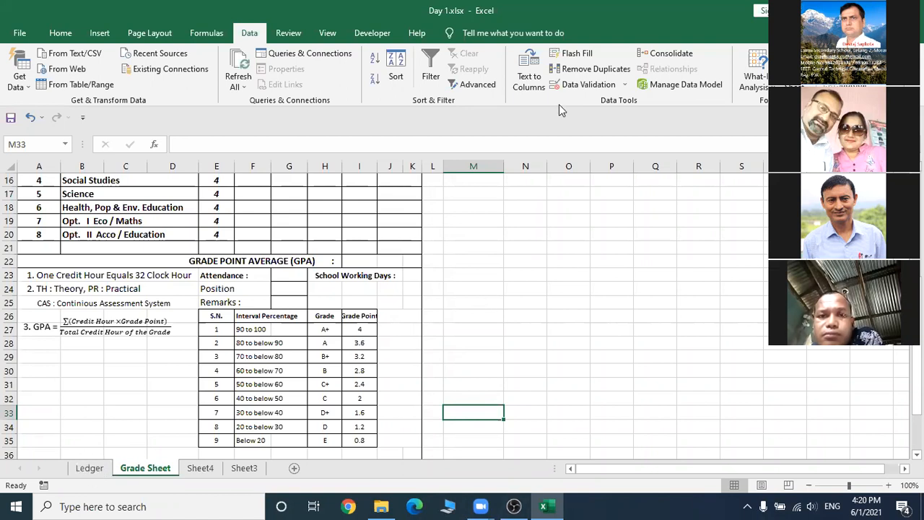
- Move the Grade Sheet worksheet behind Sheet4, directly before Sheet3
{"action": "left_click", "coordinate": [89, 468]}
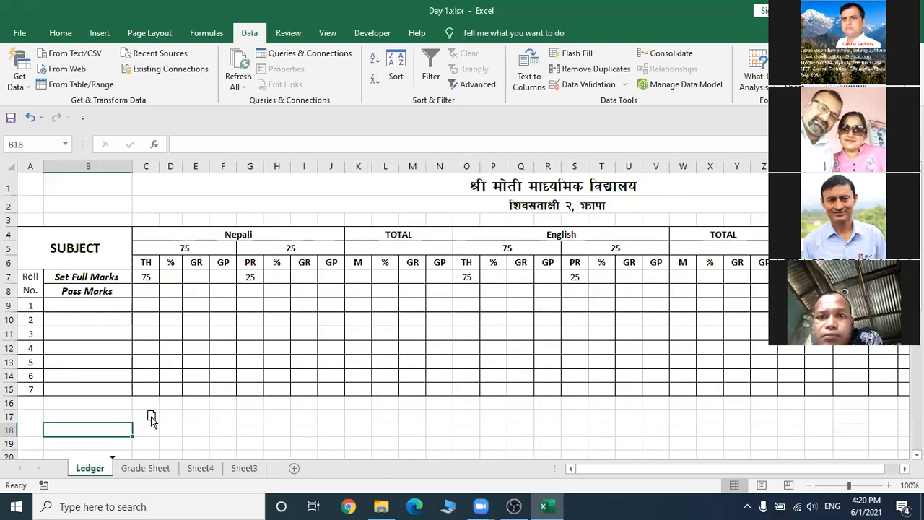
{"action": "left_click", "coordinate": [147, 471]}
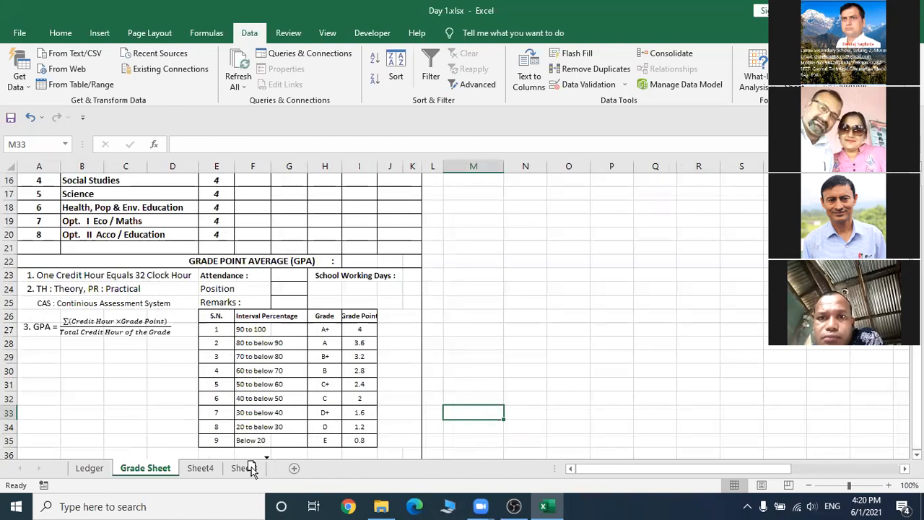
{"action": "left_click_drag", "start_coordinate": [240, 471], "coordinate": [239, 474]}
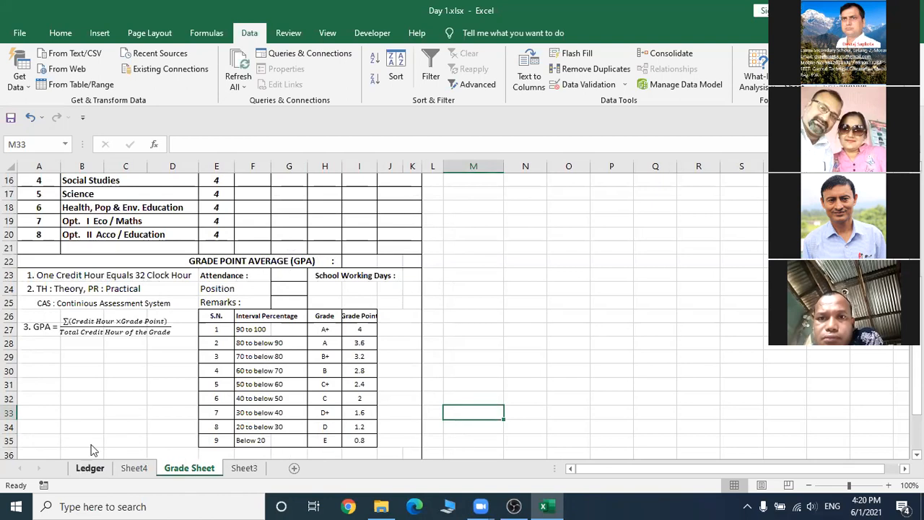
- Move the Ledger worksheet to just before Sheet3, and return it to first place in the sheet order
{"action": "left_click", "coordinate": [80, 470]}
{"action": "left_click_drag", "start_coordinate": [246, 473], "coordinate": [244, 474]}
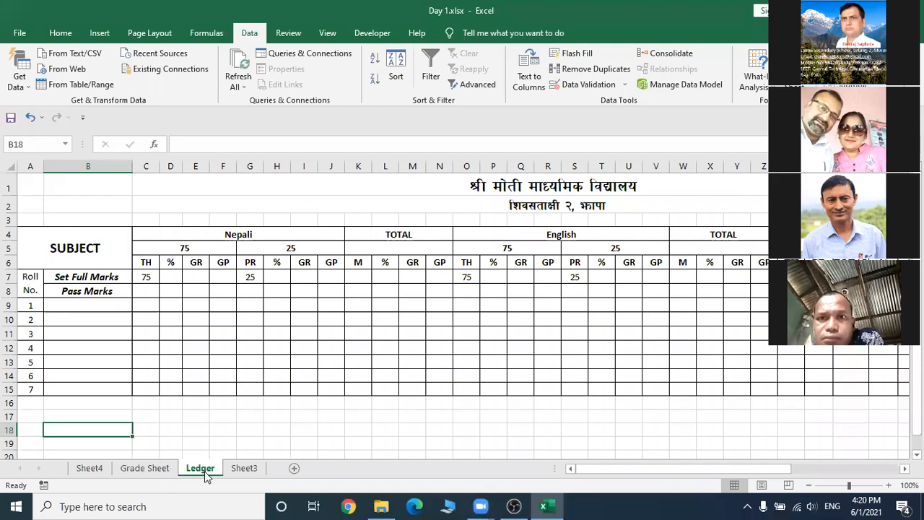
{"action": "left_click_drag", "start_coordinate": [94, 426], "coordinate": [84, 478]}
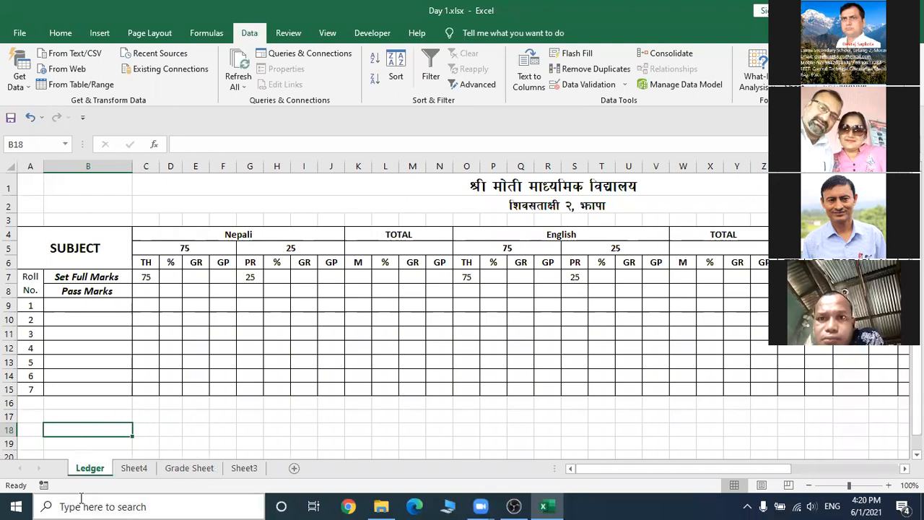
- Place the Grade Sheet worksheet between Ledger and Sheet4 again
{"action": "left_click", "coordinate": [202, 471]}
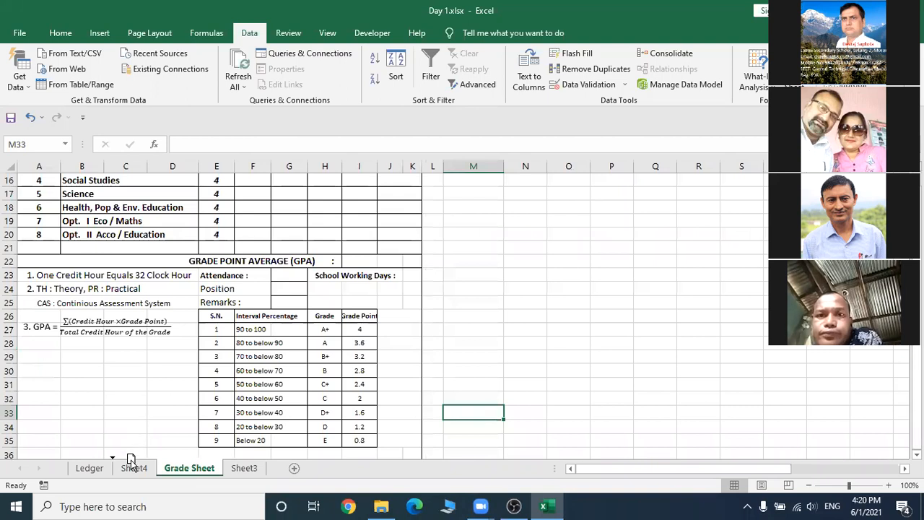
{"action": "left_click_drag", "start_coordinate": [131, 462], "coordinate": [133, 476]}
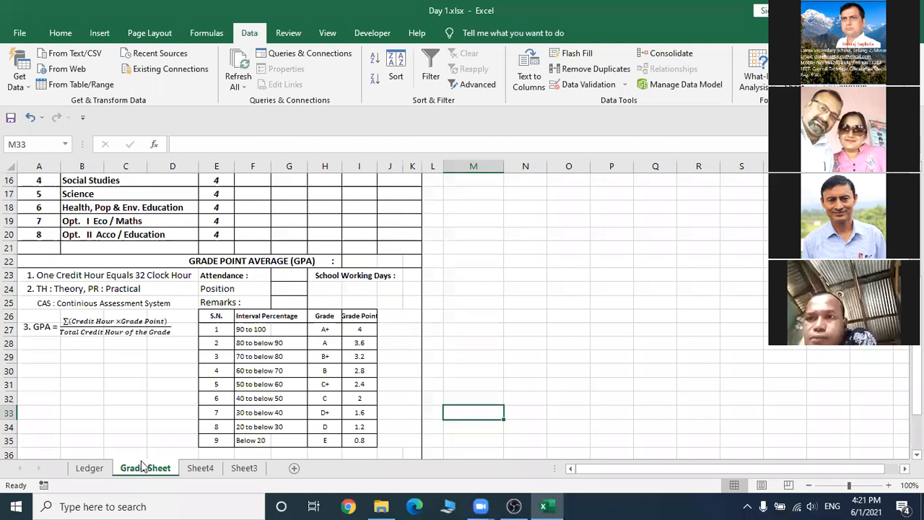
{"action": "left_click", "coordinate": [130, 413]}
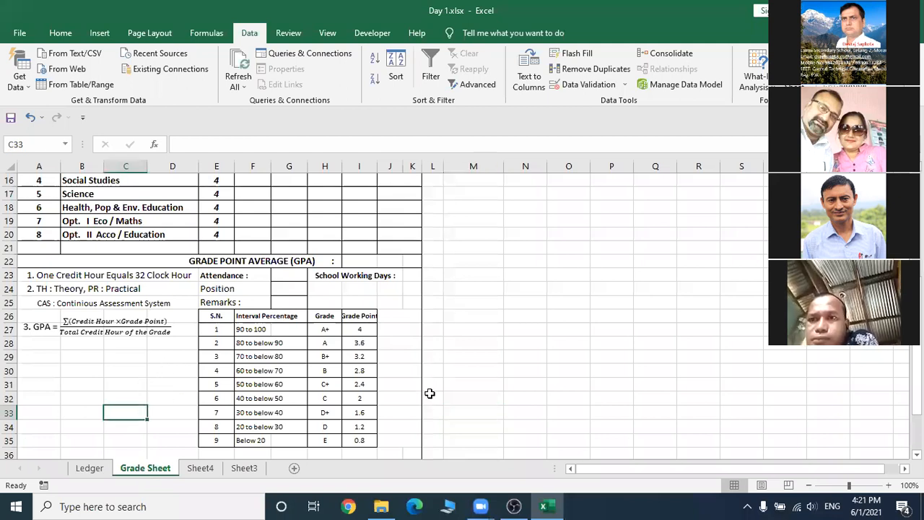
- Review the Grade Sheet's header area, and return to the Ledger worksheet
{"action": "scroll", "coordinate": [494, 395], "scroll_direction": "up", "scroll_amount": 5}
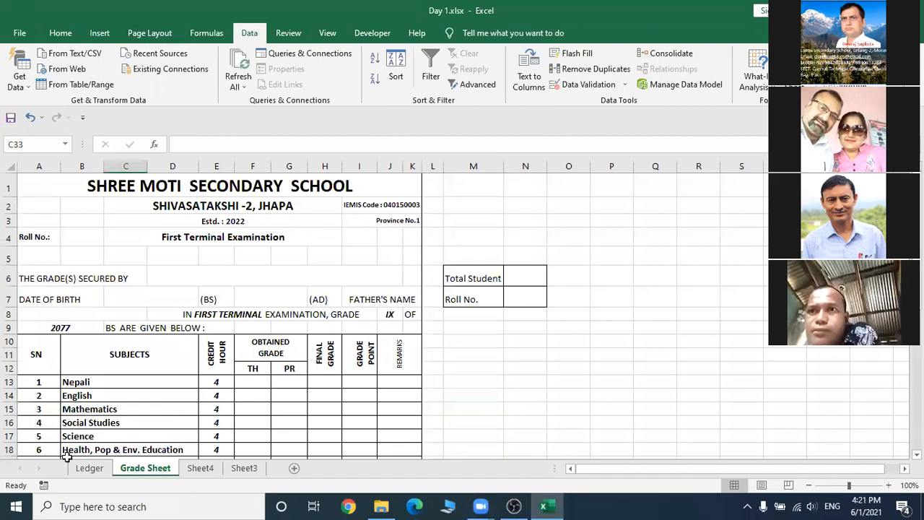
{"action": "left_click", "coordinate": [85, 469]}
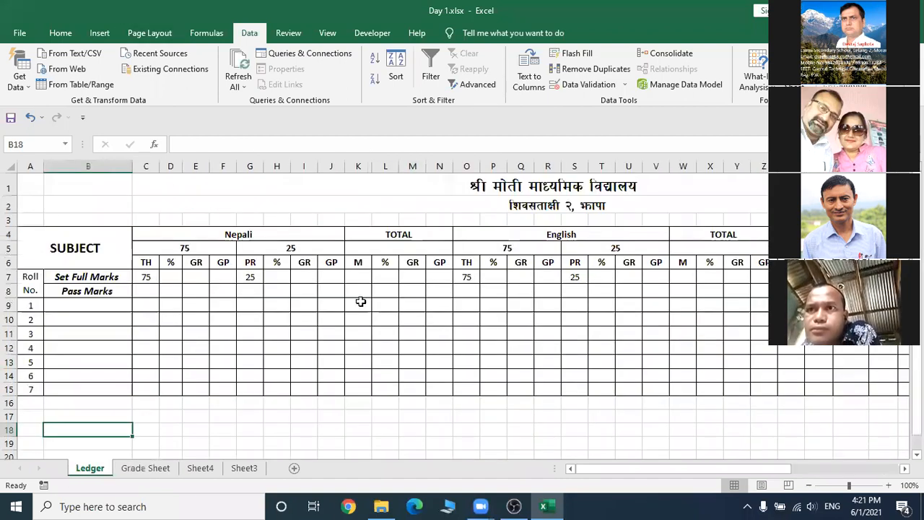
{"action": "left_click", "coordinate": [280, 413]}
{"action": "left_click", "coordinate": [386, 419]}
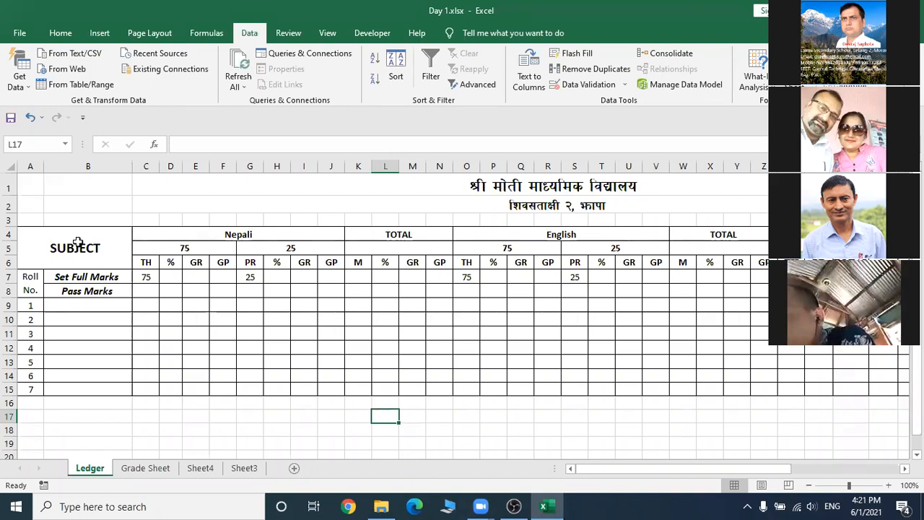
- Examine the empty name cells beside roll numbers 1 to 7 in the Ledger worksheet
{"action": "key", "text": "Down"}
{"action": "key", "text": "Down"}
{"action": "key", "text": "Down"}
{"action": "key", "text": "Down"}
{"action": "key", "text": "Down"}
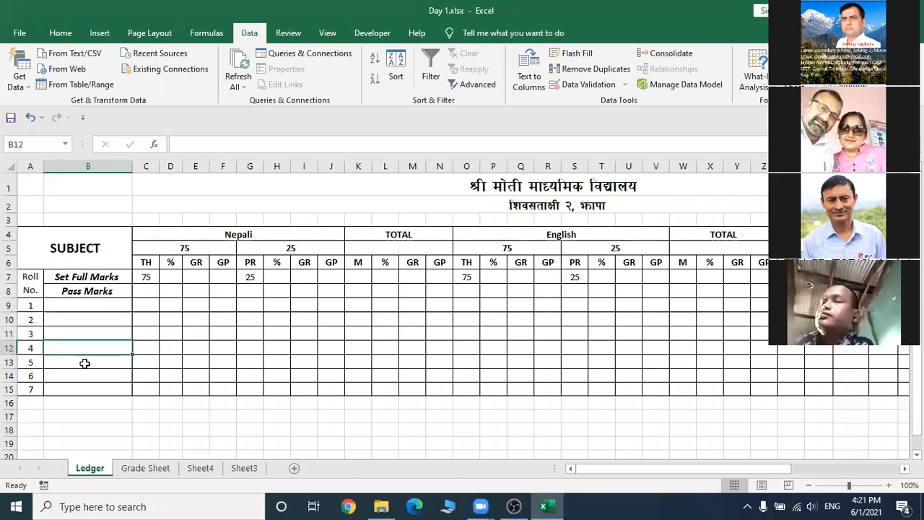
{"action": "left_click", "coordinate": [87, 389]}
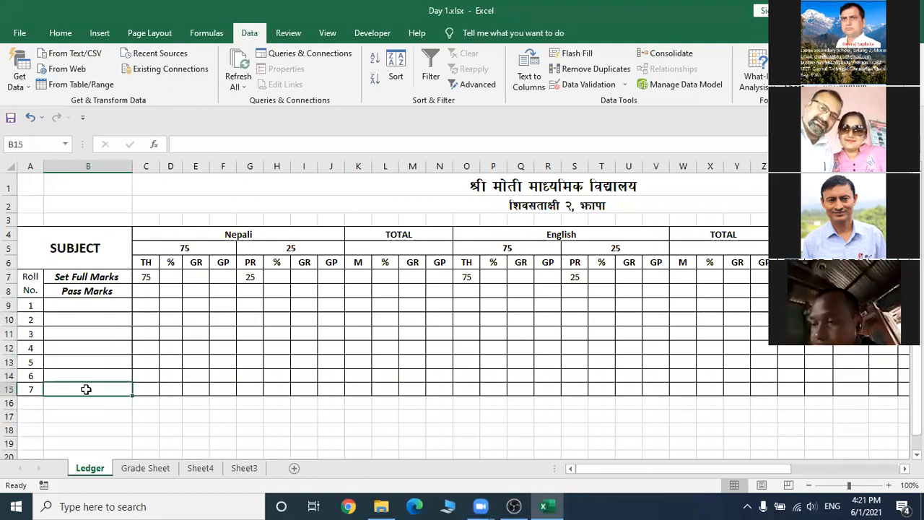
{"action": "left_click", "coordinate": [102, 305]}
{"action": "left_click", "coordinate": [101, 321]}
{"action": "left_click", "coordinate": [99, 335]}
{"action": "left_click", "coordinate": [99, 348]}
{"action": "left_click", "coordinate": [96, 365]}
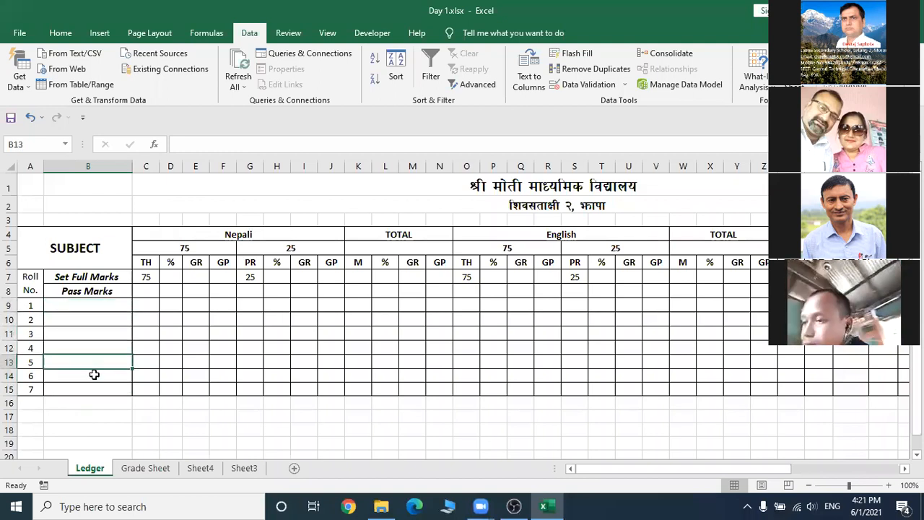
{"action": "left_click", "coordinate": [92, 378]}
{"action": "left_click", "coordinate": [88, 390]}
{"action": "left_click", "coordinate": [87, 309]}
{"action": "left_click", "coordinate": [92, 323]}
{"action": "left_click", "coordinate": [92, 332]}
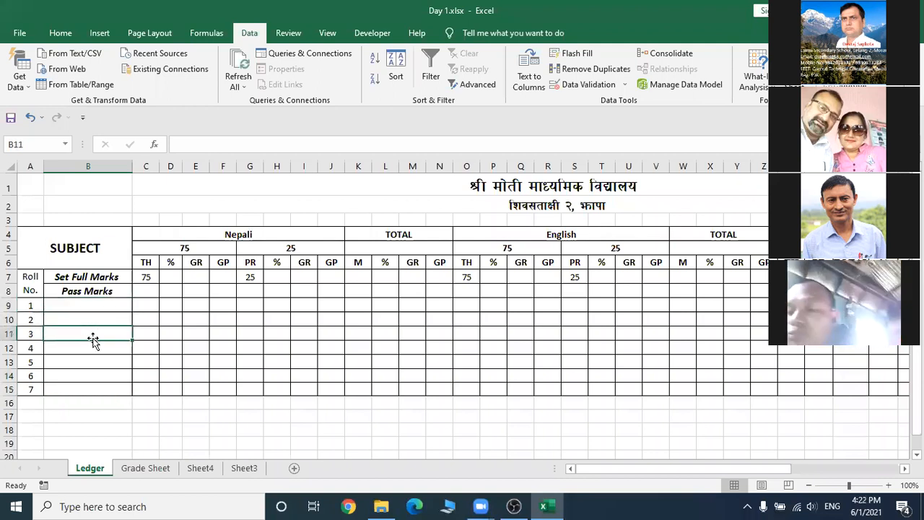
{"action": "left_click", "coordinate": [88, 349]}
{"action": "left_click", "coordinate": [89, 360]}
{"action": "left_click", "coordinate": [86, 377]}
{"action": "left_click", "coordinate": [89, 391]}
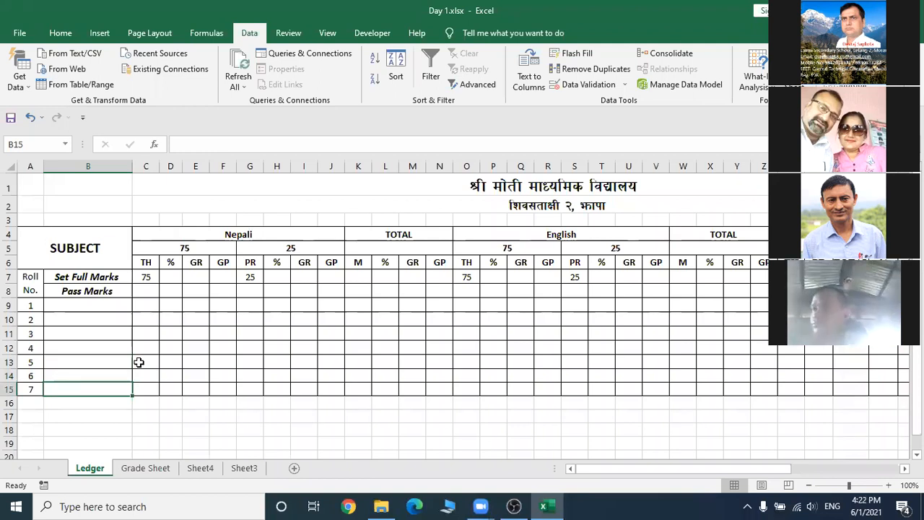
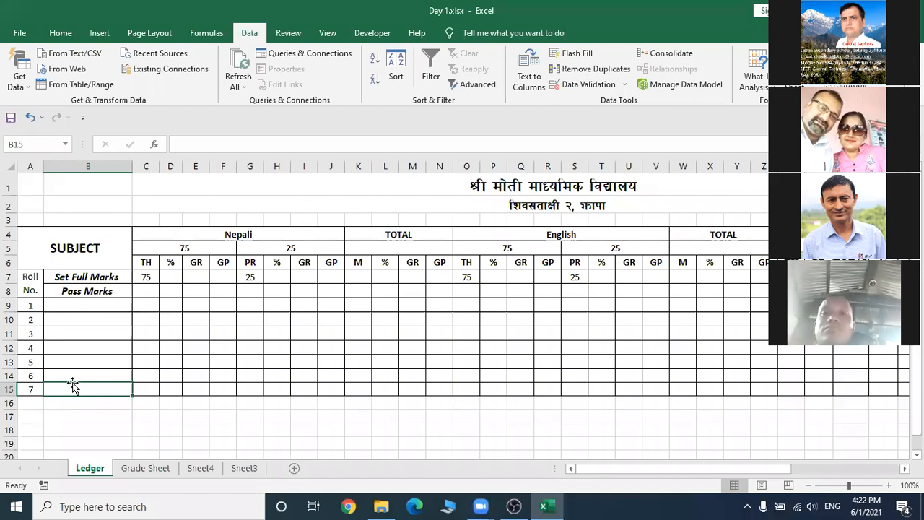
{"action": "left_click", "coordinate": [102, 303]}
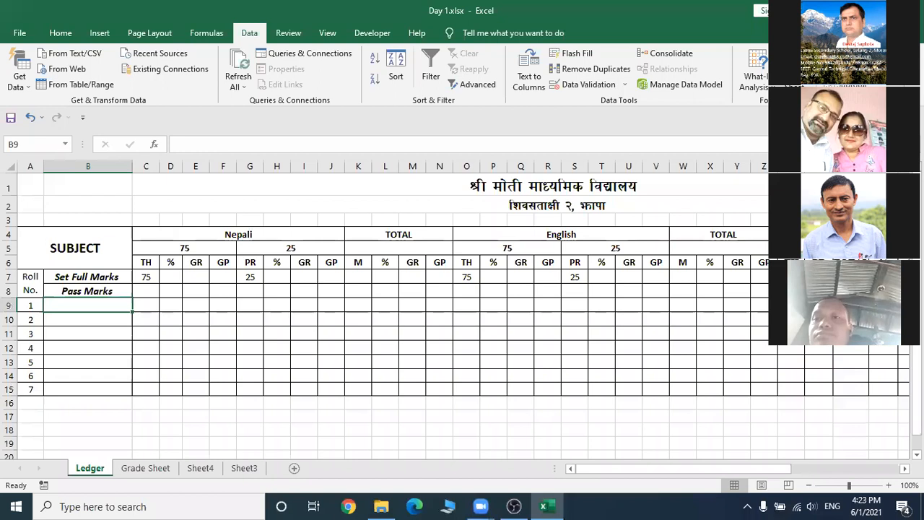
- Open the workbook emis-040150003-moti ma v.xls from the NTA Morang folder and enable its macros
{"action": "left_click", "coordinate": [843, 10]}
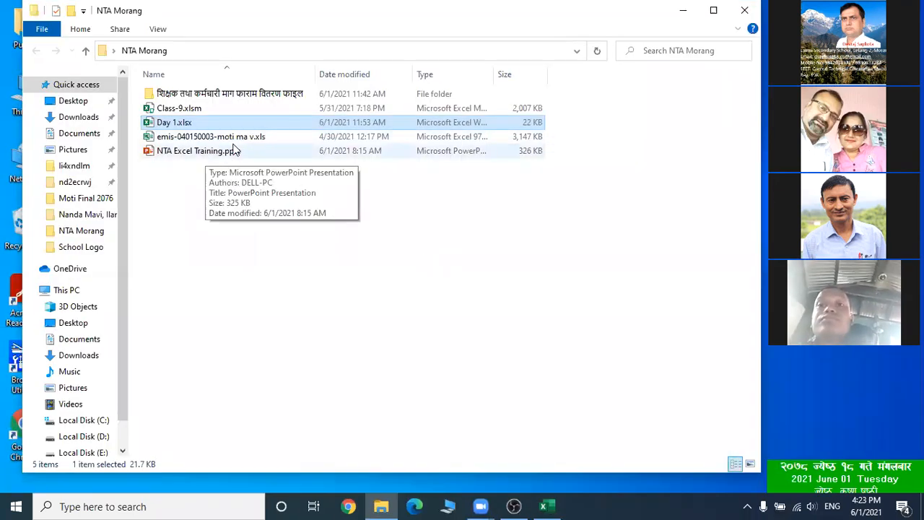
{"action": "double_click", "coordinate": [293, 135]}
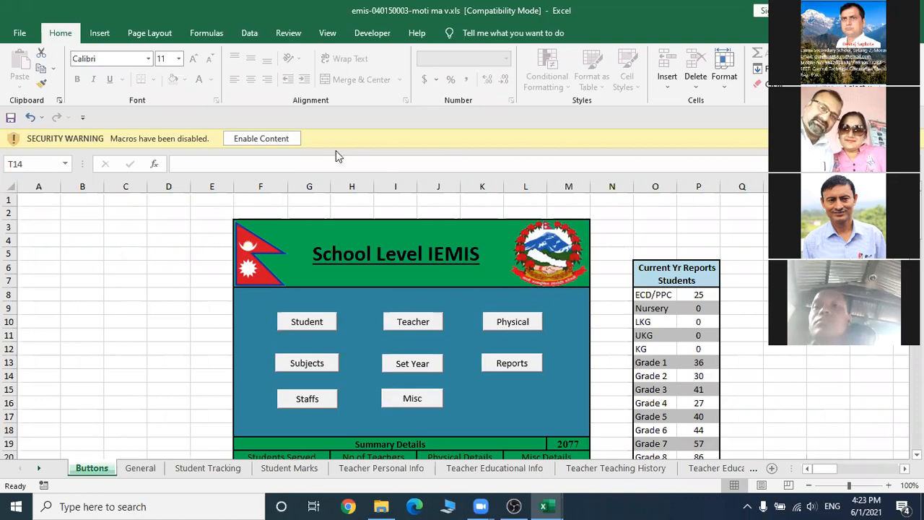
{"action": "left_click", "coordinate": [281, 139]}
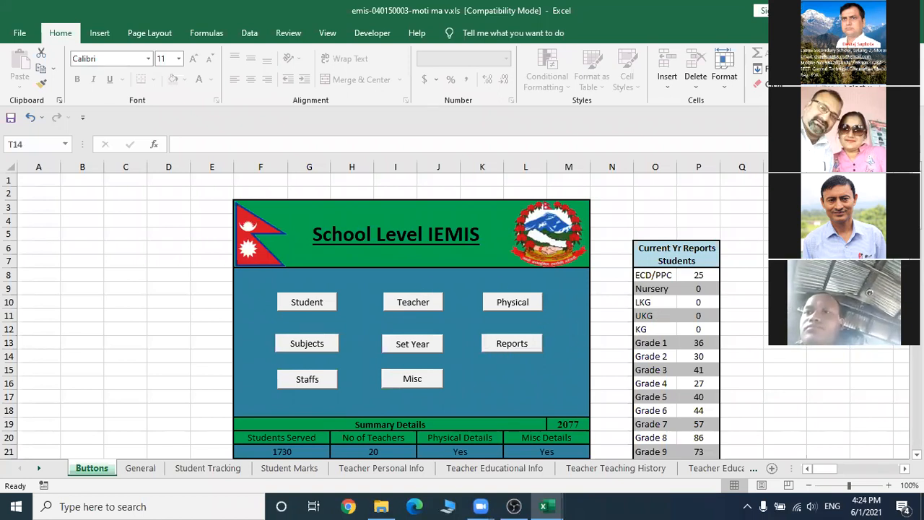
- Generate a Student Details report for year 2077 and class 4 from the School Level IEMIS main sheet
{"action": "scroll", "coordinate": [463, 318], "scroll_direction": "down", "scroll_amount": 1}
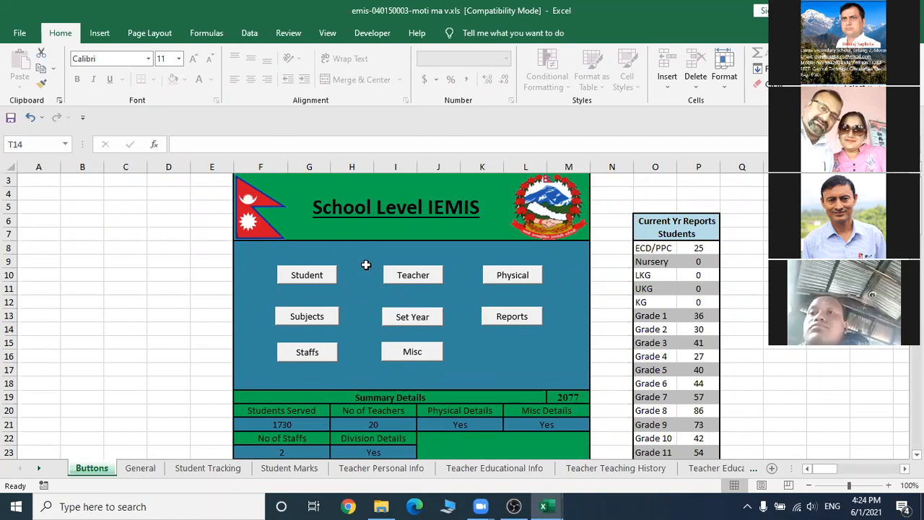
{"action": "left_click", "coordinate": [512, 319]}
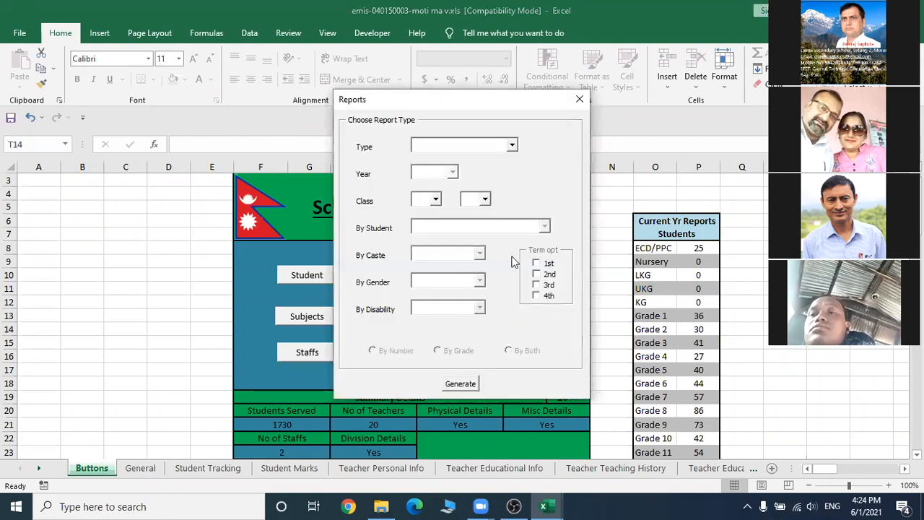
{"action": "left_click", "coordinate": [512, 146]}
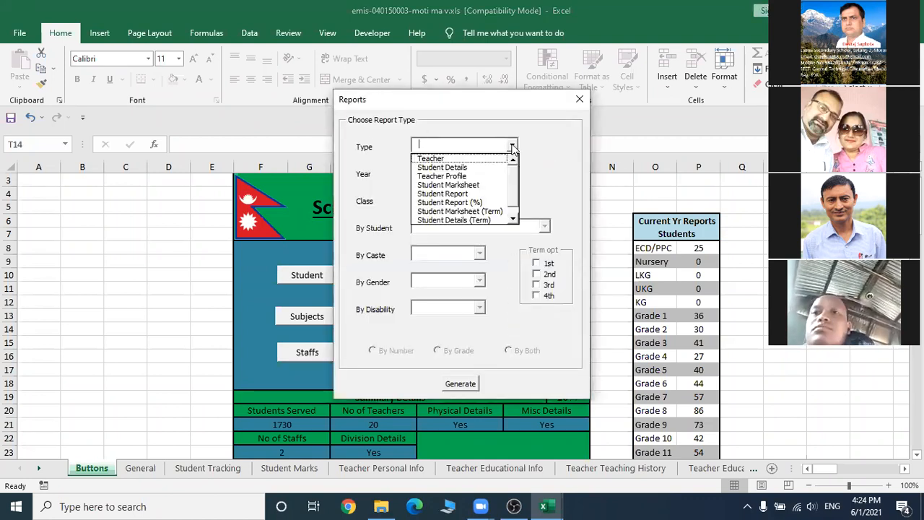
{"action": "left_click", "coordinate": [466, 168]}
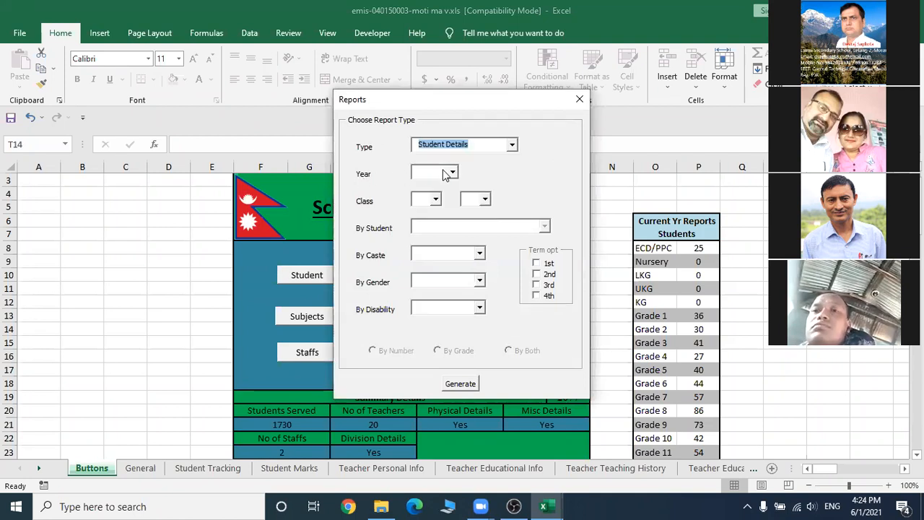
{"action": "left_click", "coordinate": [453, 174]}
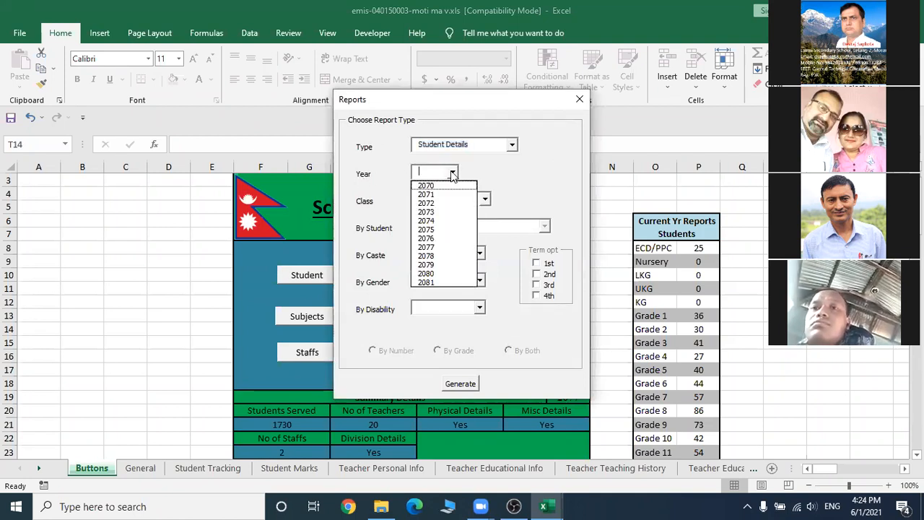
{"action": "left_click", "coordinate": [438, 248]}
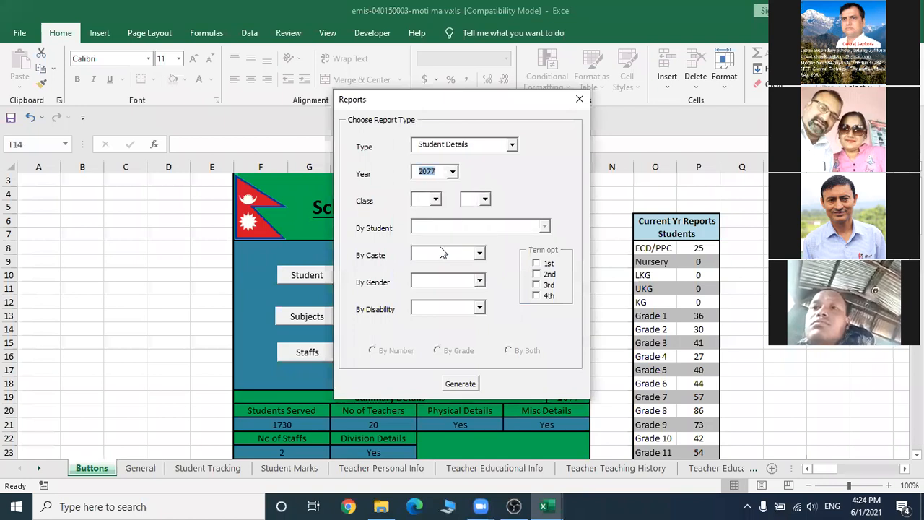
{"action": "left_click", "coordinate": [435, 200]}
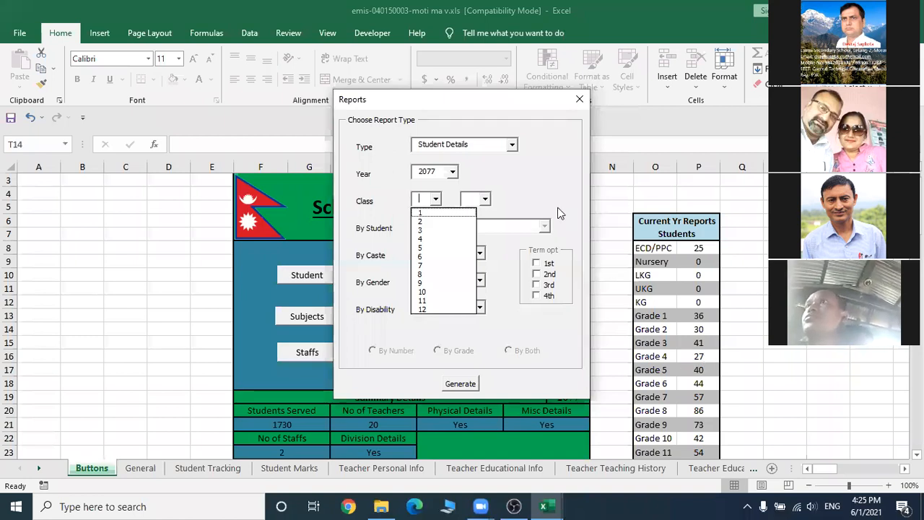
{"action": "left_click", "coordinate": [436, 240]}
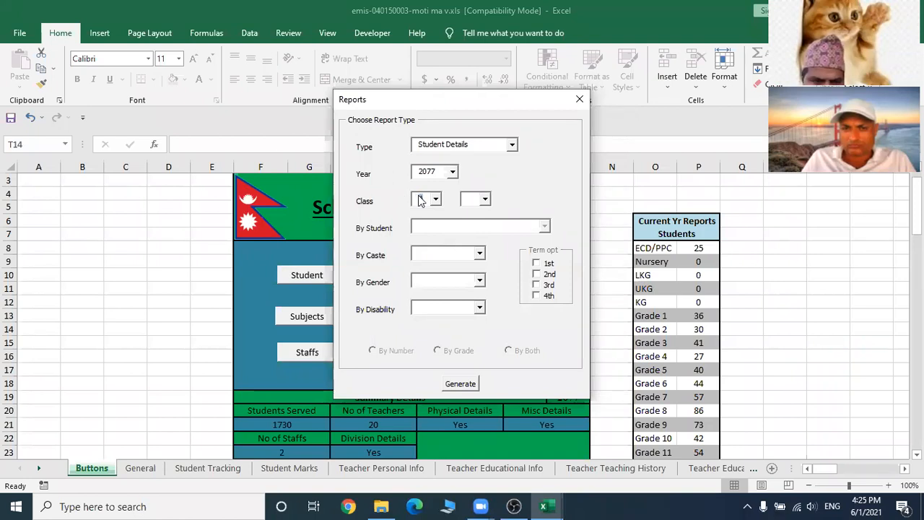
{"action": "left_click", "coordinate": [460, 385]}
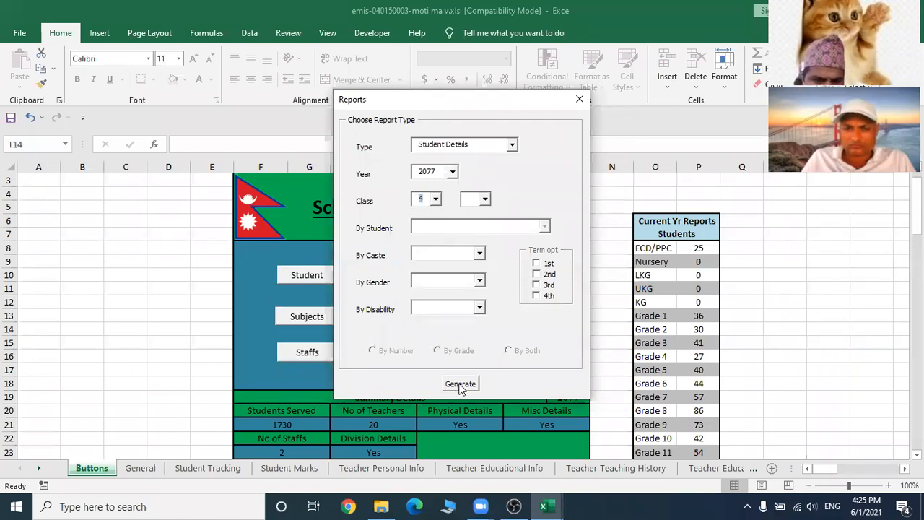
{"action": "left_click", "coordinate": [460, 385]}
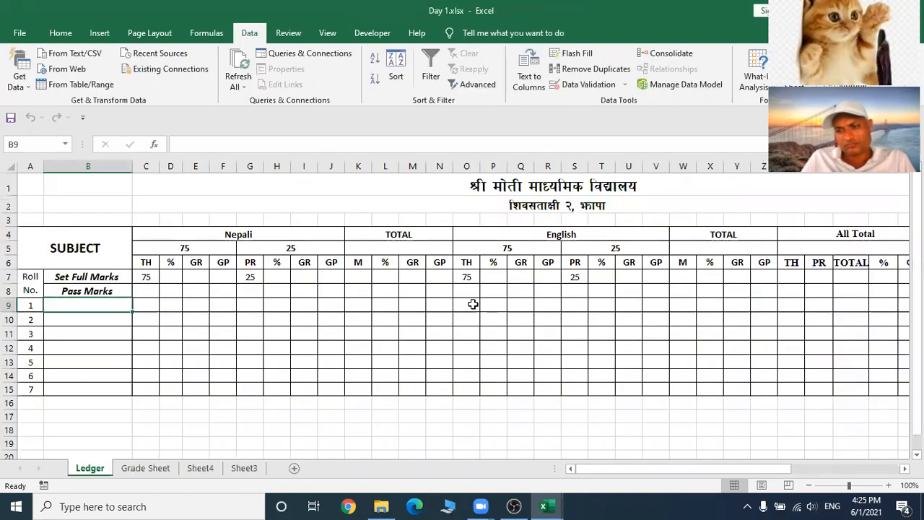
- In the emis workbook's generated report, copy the student records with headers from Student Name through Class, range D8:K35
{"action": "mouse_move", "coordinate": [549, 506]}
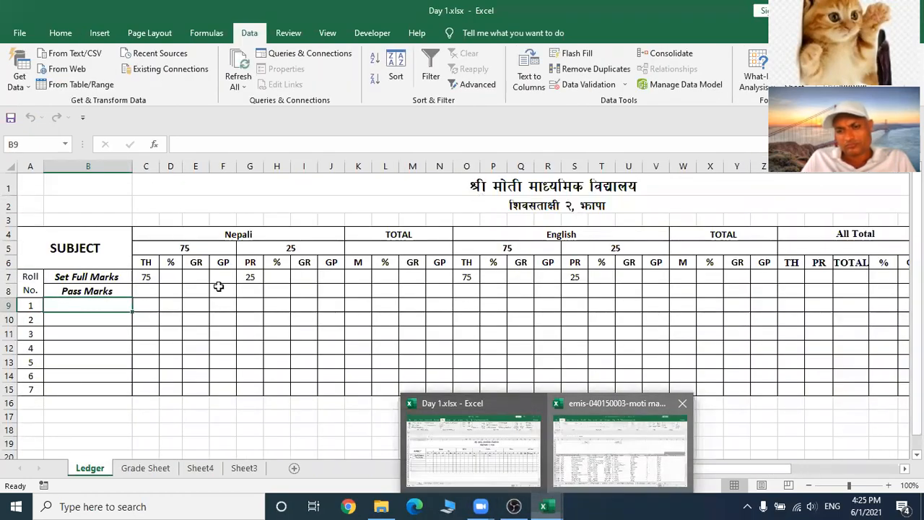
{"action": "left_click", "coordinate": [600, 451]}
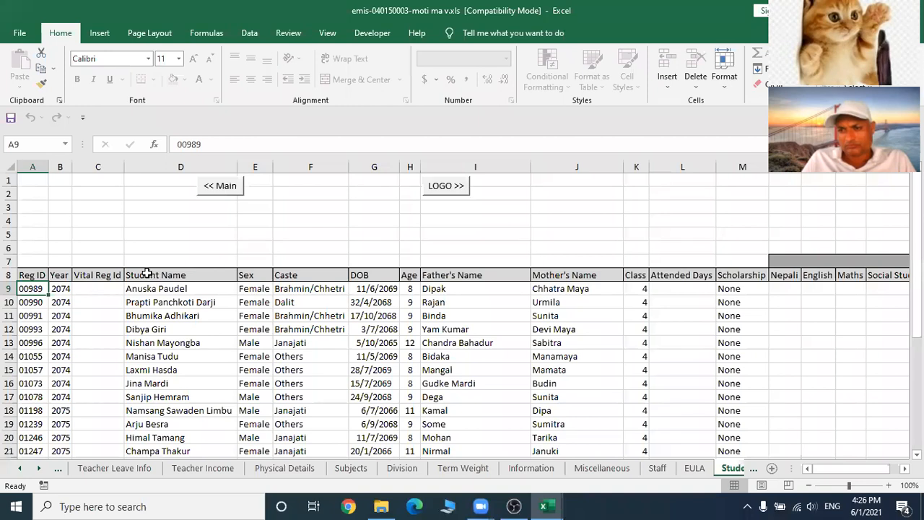
{"action": "left_click_drag", "start_coordinate": [143, 275], "coordinate": [631, 284]}
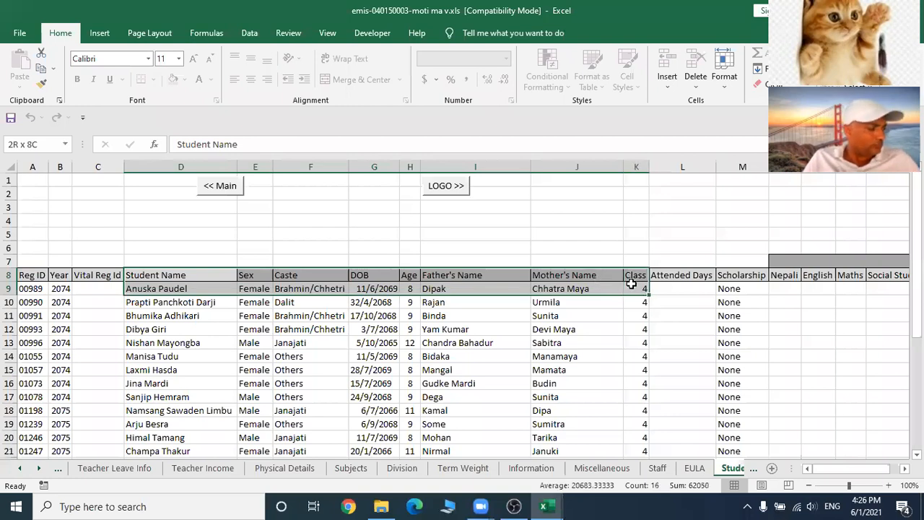
{"action": "left_click_drag", "start_coordinate": [632, 286], "coordinate": [634, 411]}
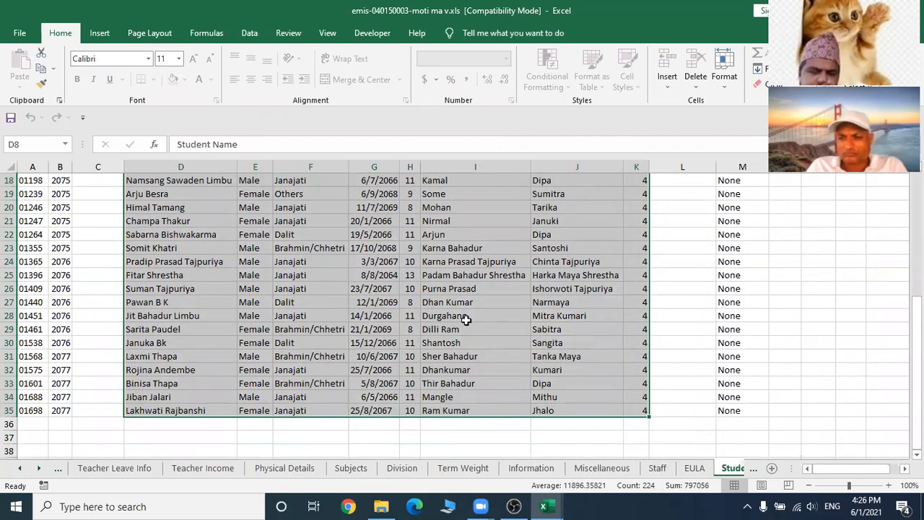
{"action": "key", "text": "ctrl+c"}
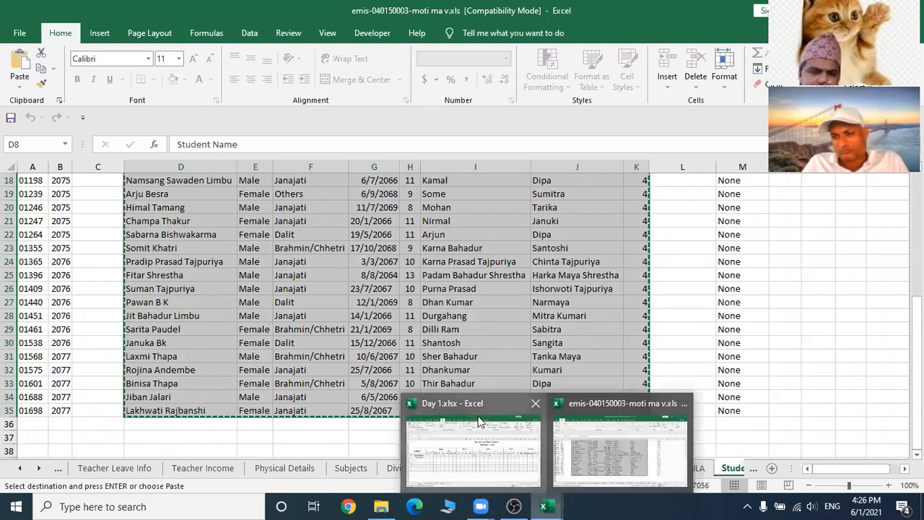
- Paste the copied student records into Sheet3 of the Day 1 workbook, starting at cell B1
{"action": "left_click", "coordinate": [513, 466]}
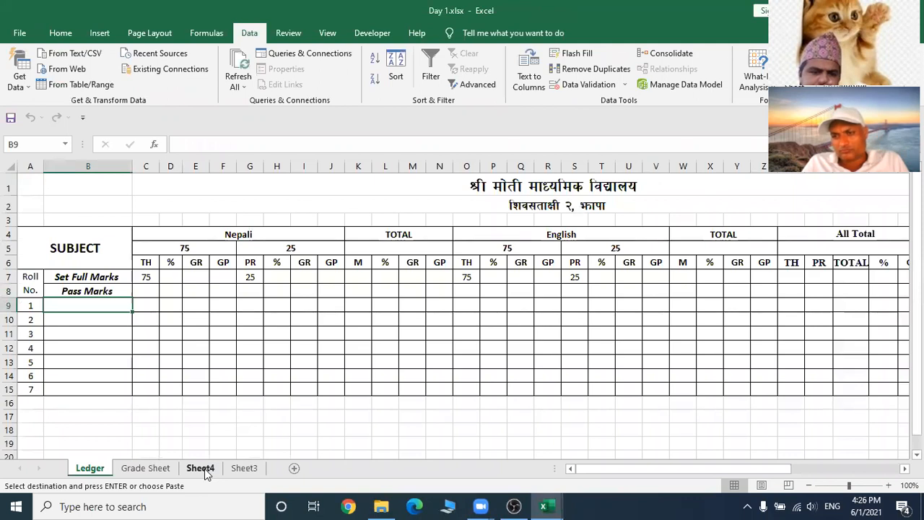
{"action": "left_click", "coordinate": [205, 469]}
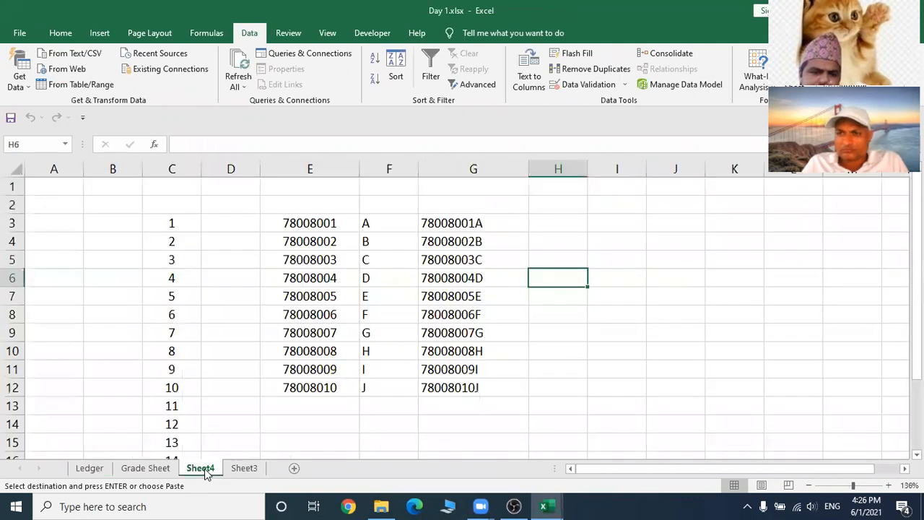
{"action": "left_click", "coordinate": [244, 468]}
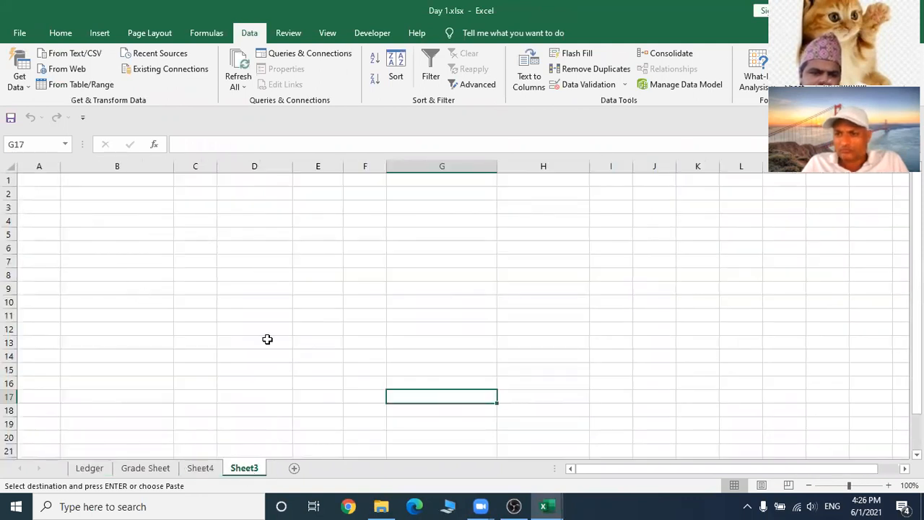
{"action": "left_click", "coordinate": [109, 181]}
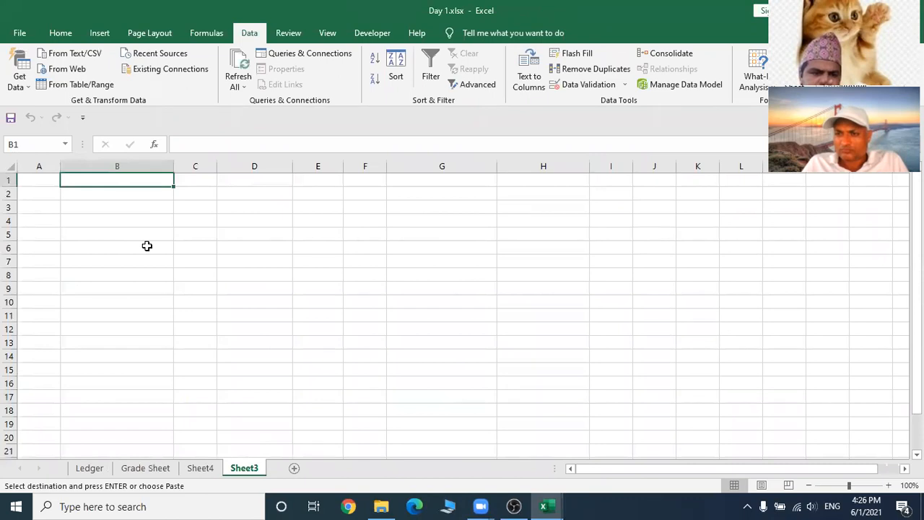
{"action": "key", "text": "ctrl+v"}
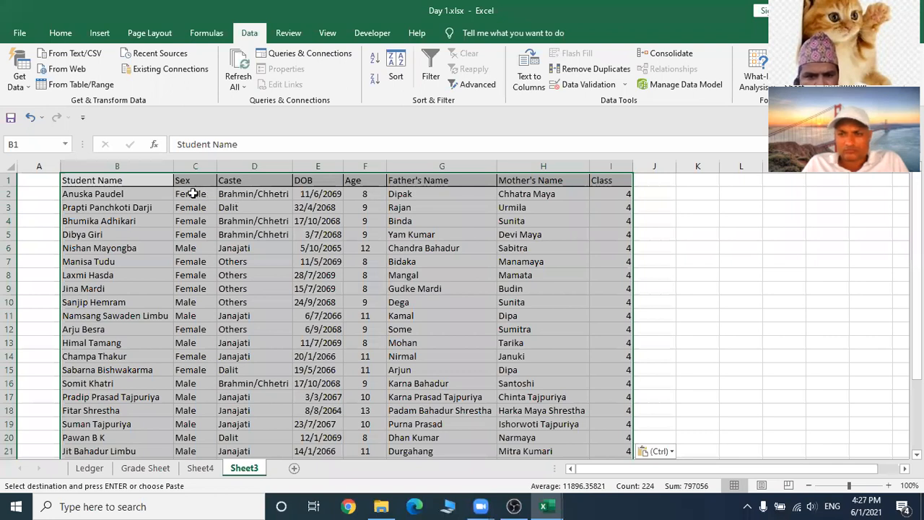
- Clear the pending copy selection and enter the column header "S.N." in cell A1 of Sheet3
{"action": "left_click", "coordinate": [583, 265]}
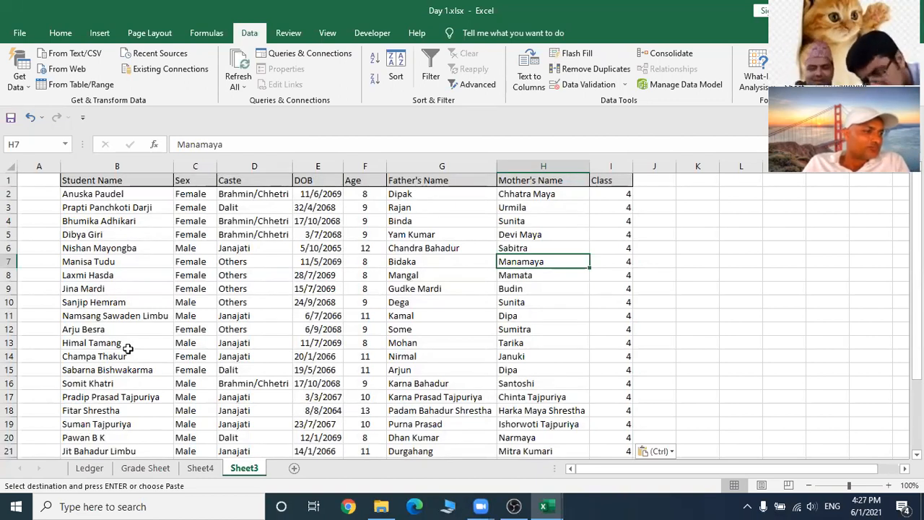
{"action": "left_click", "coordinate": [41, 180]}
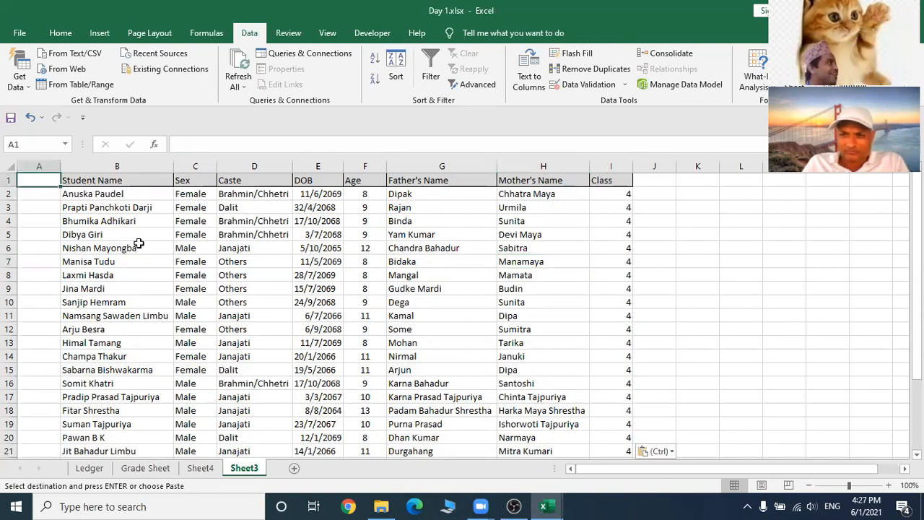
{"action": "key", "text": "Escape"}
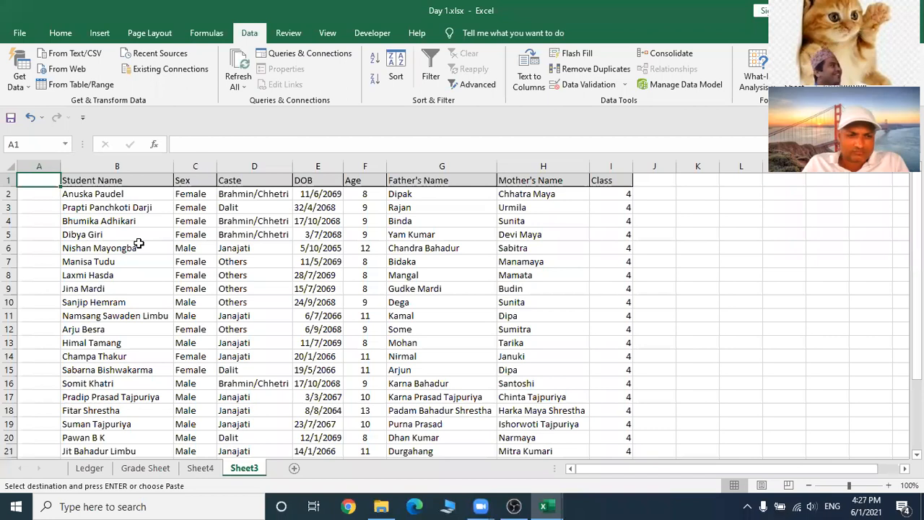
{"action": "type", "text": "S.N."}
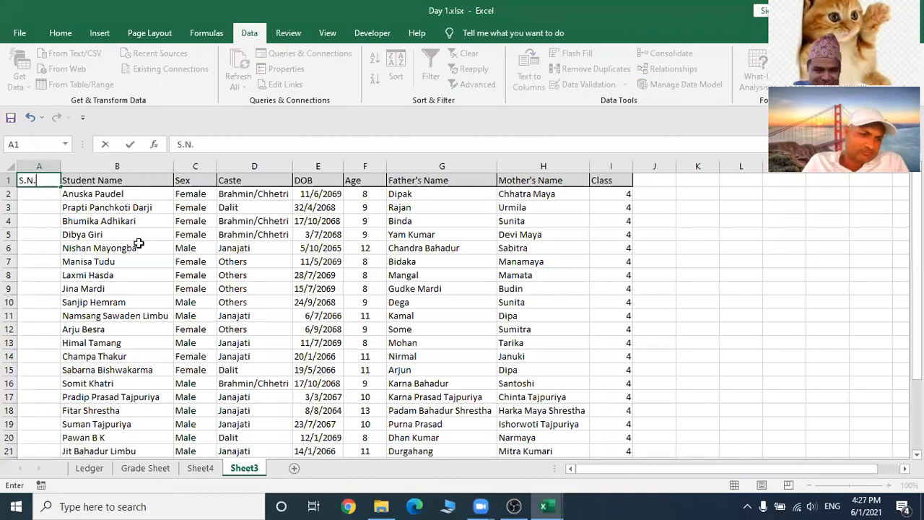
{"action": "key", "text": "Return"}
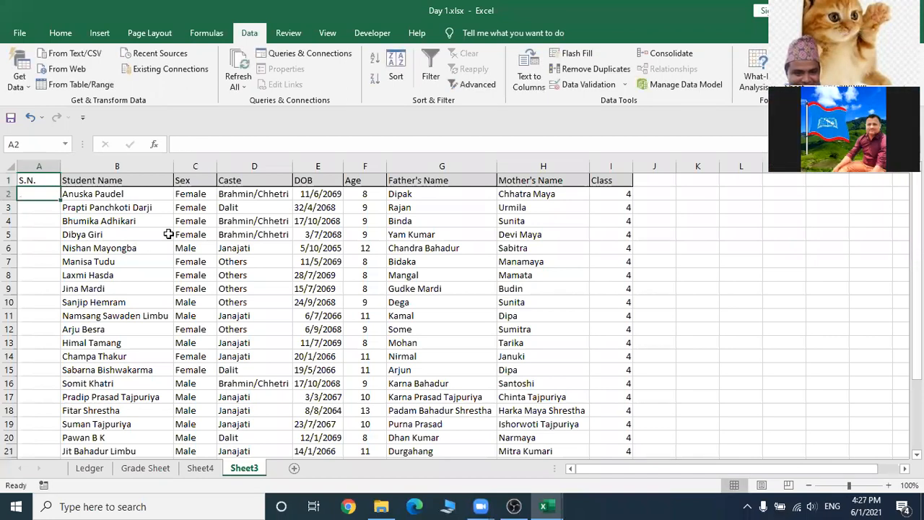
- Enter serial numbers 1 and 2 below the S.N. header and extend the series to 27 for all students, cells A2:A28
{"action": "type", "text": "1"}
{"action": "key", "text": "Return"}
{"action": "type", "text": "2"}
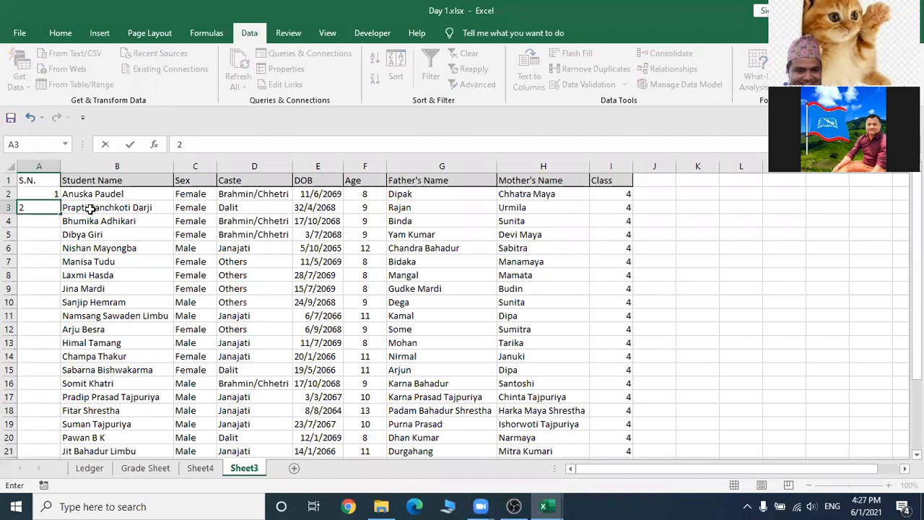
{"action": "left_click", "coordinate": [39, 235]}
{"action": "left_click_drag", "start_coordinate": [37, 198], "coordinate": [55, 444]}
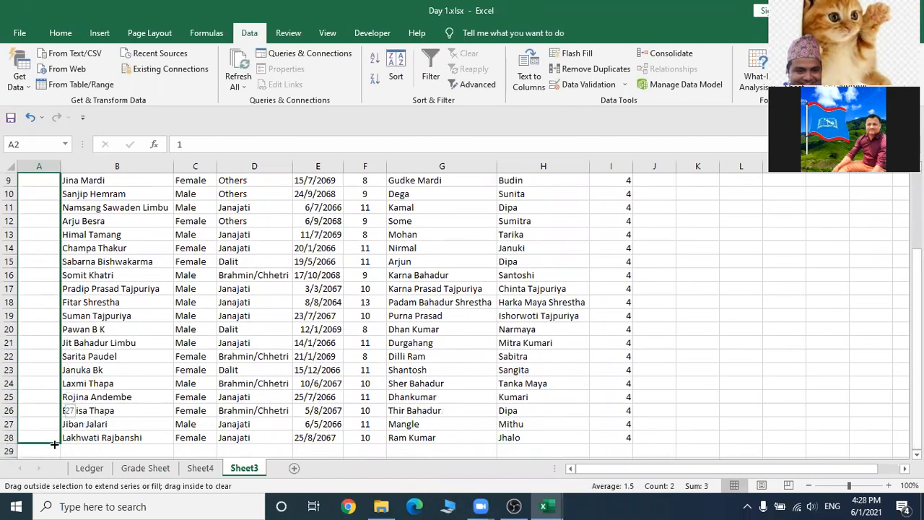
{"action": "left_click_drag", "start_coordinate": [147, 399], "coordinate": [148, 398]}
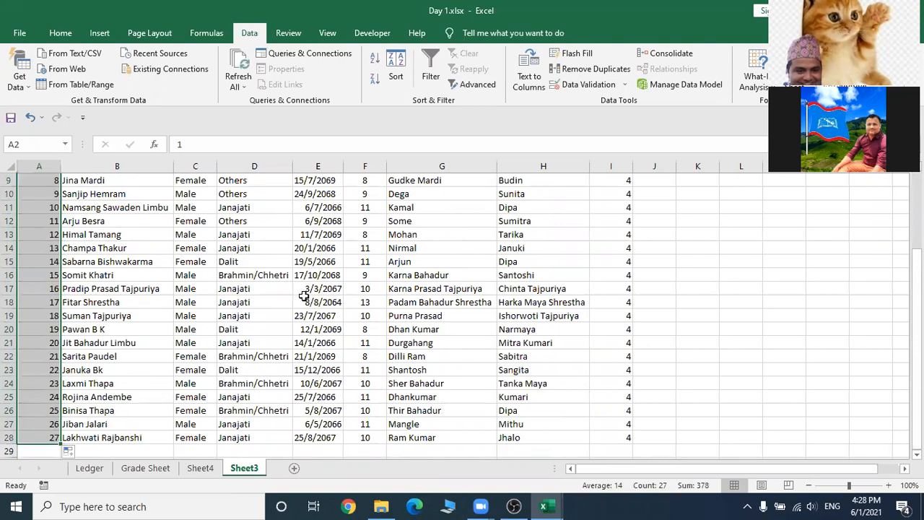
{"action": "scroll", "coordinate": [304, 296], "scroll_direction": "up", "scroll_amount": 3}
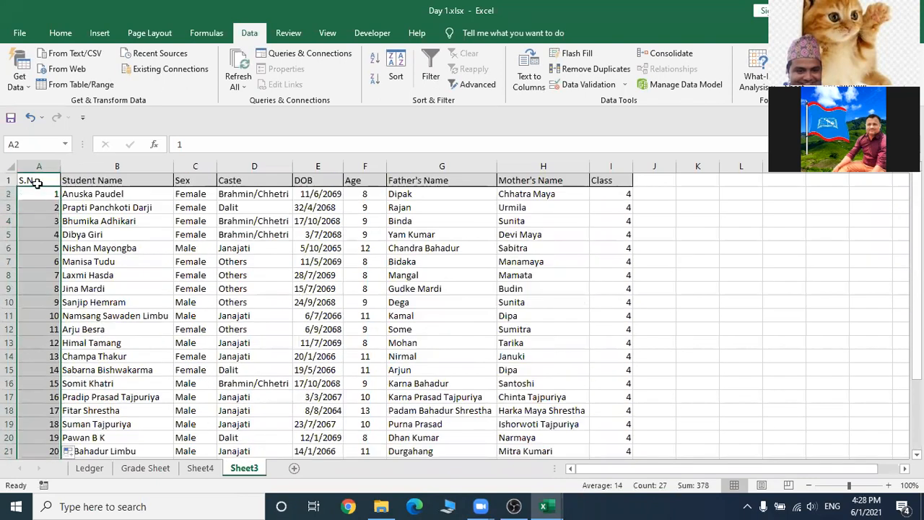
- Apply All Borders to the student table A1:I28 and clear them again with No Border
{"action": "left_click_drag", "start_coordinate": [39, 180], "coordinate": [630, 427]}
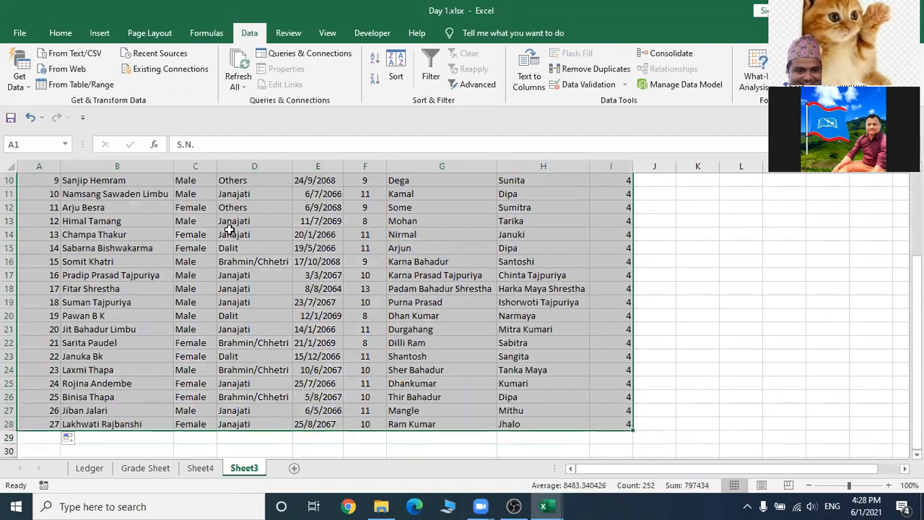
{"action": "left_click", "coordinate": [60, 34]}
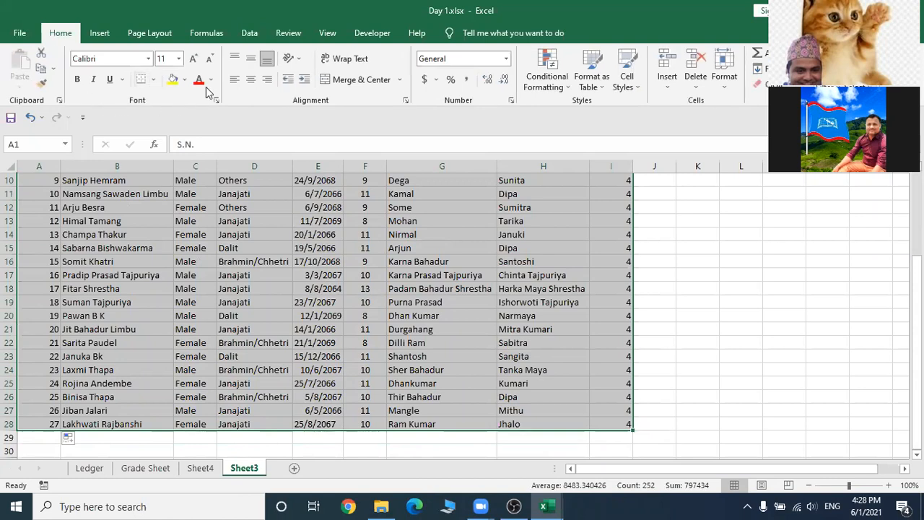
{"action": "left_click", "coordinate": [153, 81]}
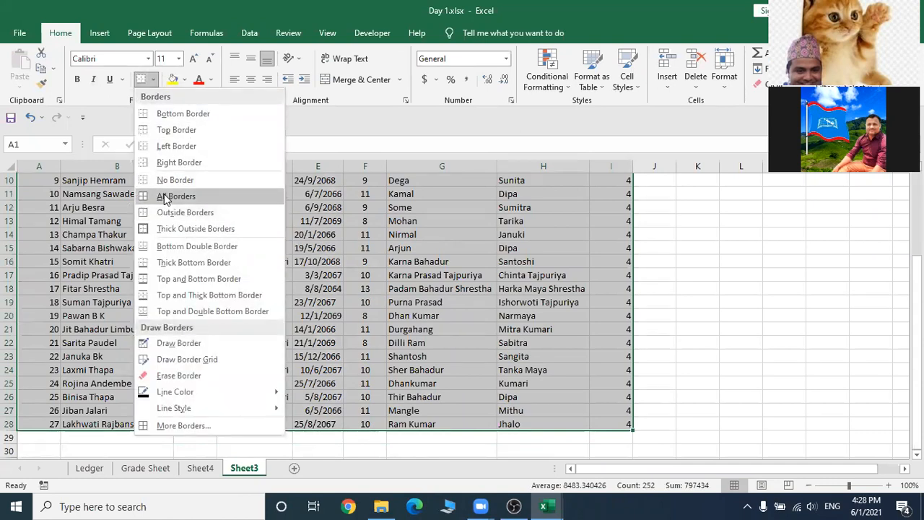
{"action": "scroll", "coordinate": [250, 288], "scroll_direction": "up", "scroll_amount": 3}
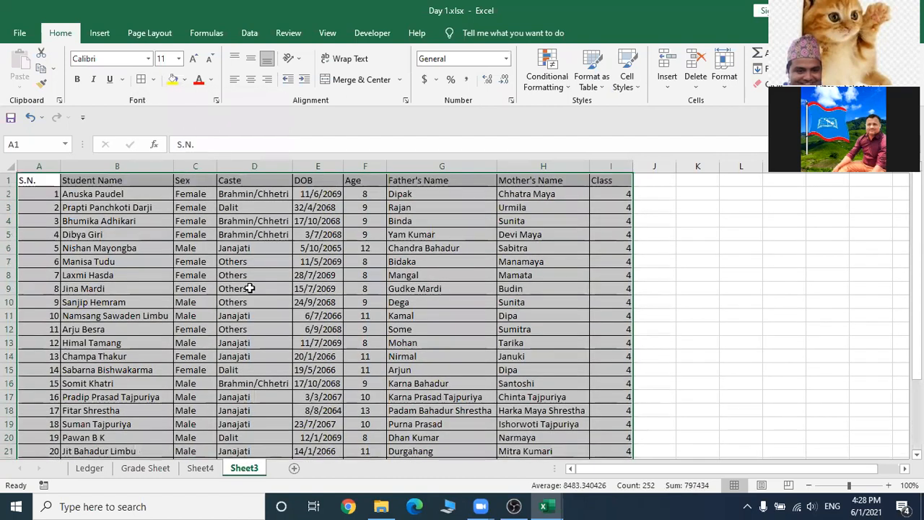
{"action": "left_click", "coordinate": [153, 81]}
{"action": "left_click", "coordinate": [172, 180]}
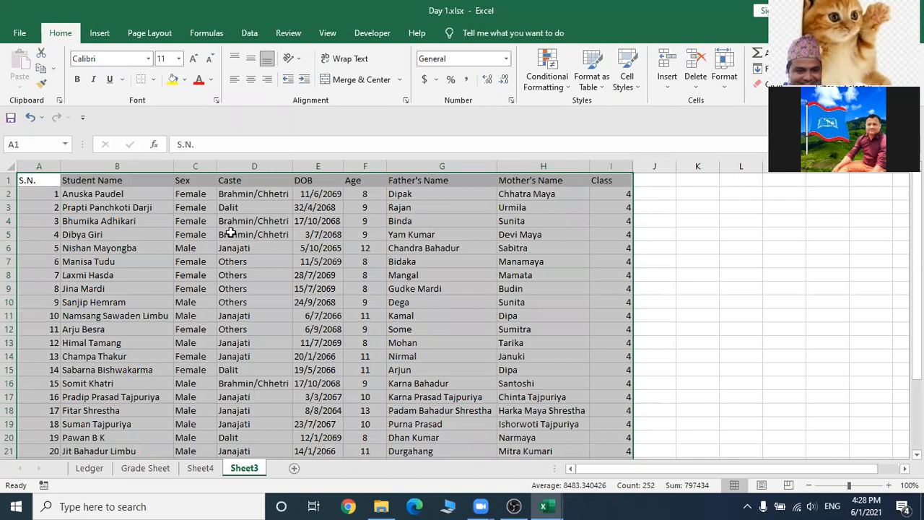
- Add outline and inside borders to the student table A1:I28 through Format Cells
{"action": "right_click", "coordinate": [194, 226]}
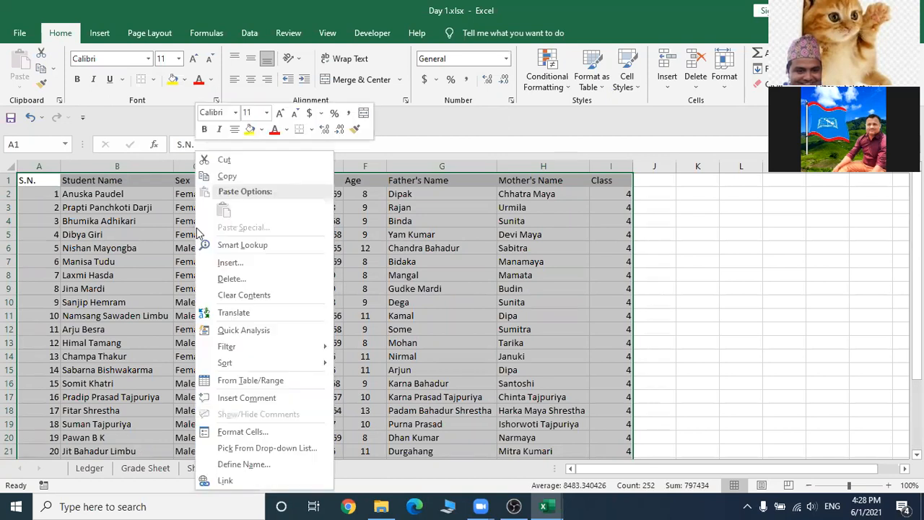
{"action": "left_click", "coordinate": [266, 434]}
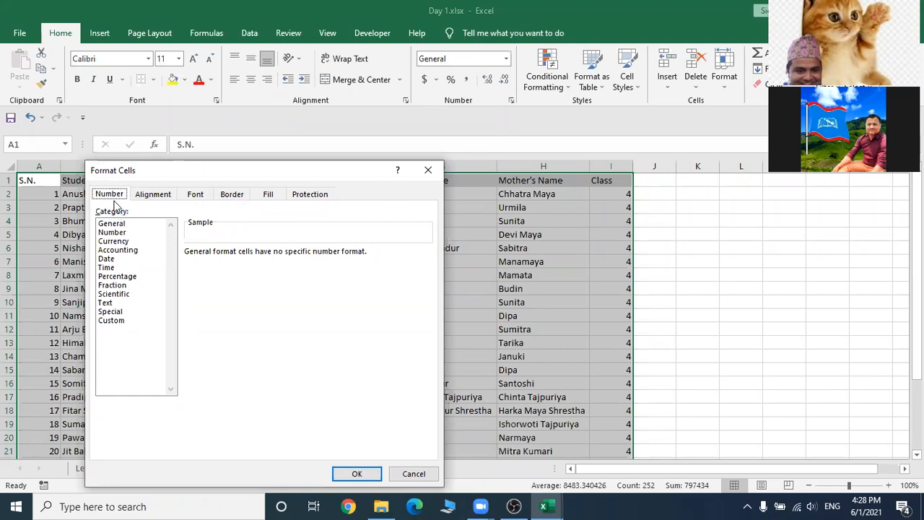
{"action": "left_click", "coordinate": [232, 194]}
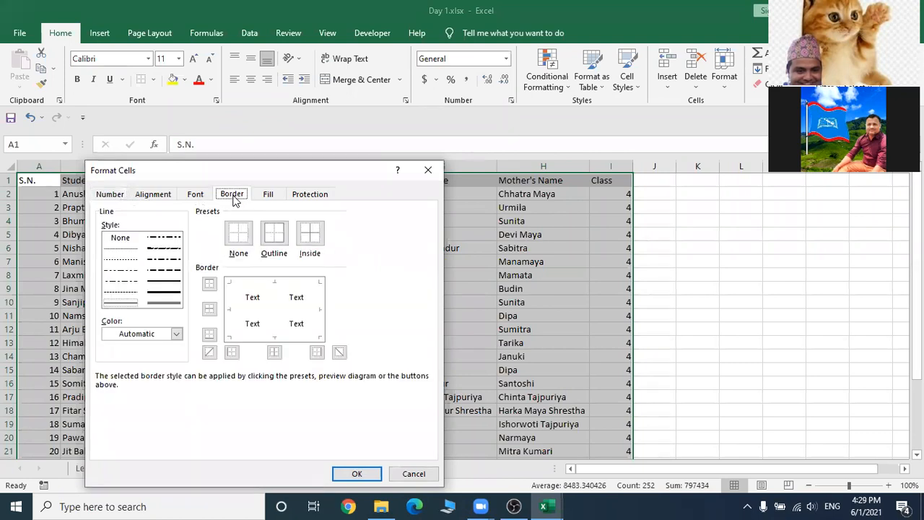
{"action": "left_click", "coordinate": [271, 233]}
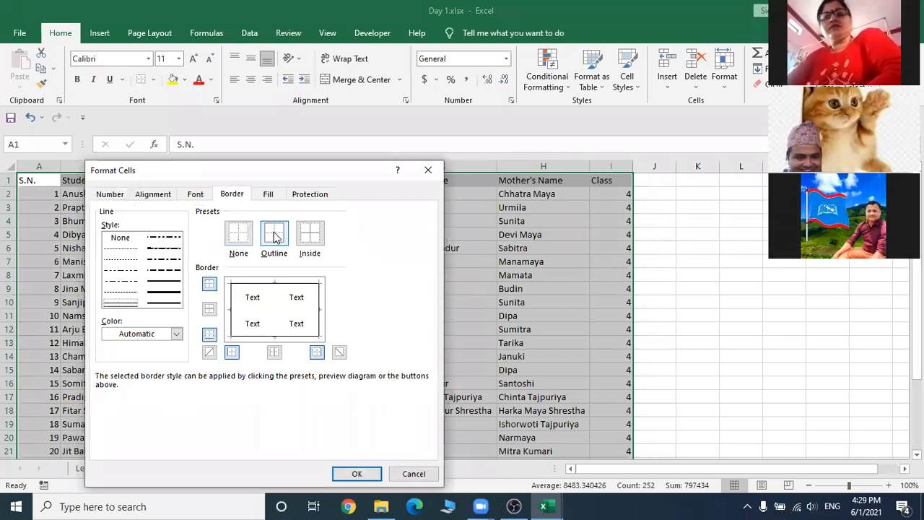
{"action": "left_click", "coordinate": [316, 238]}
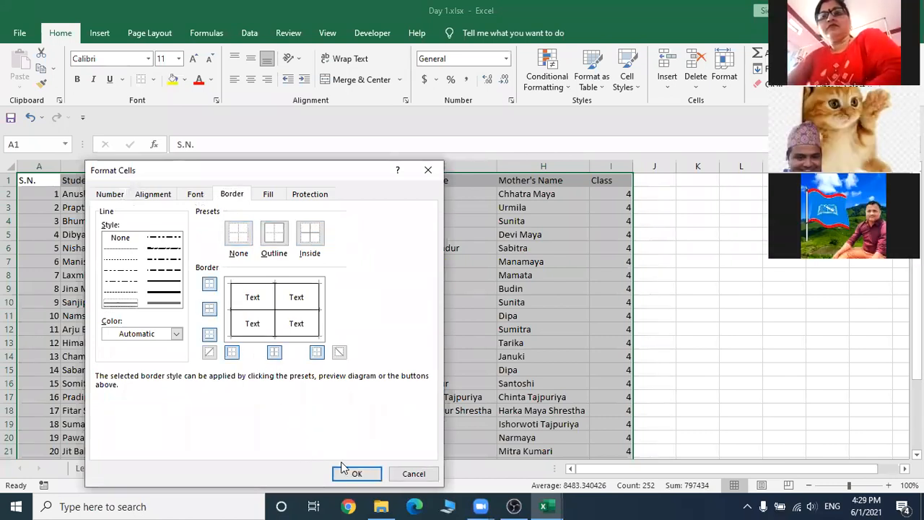
{"action": "left_click", "coordinate": [357, 478]}
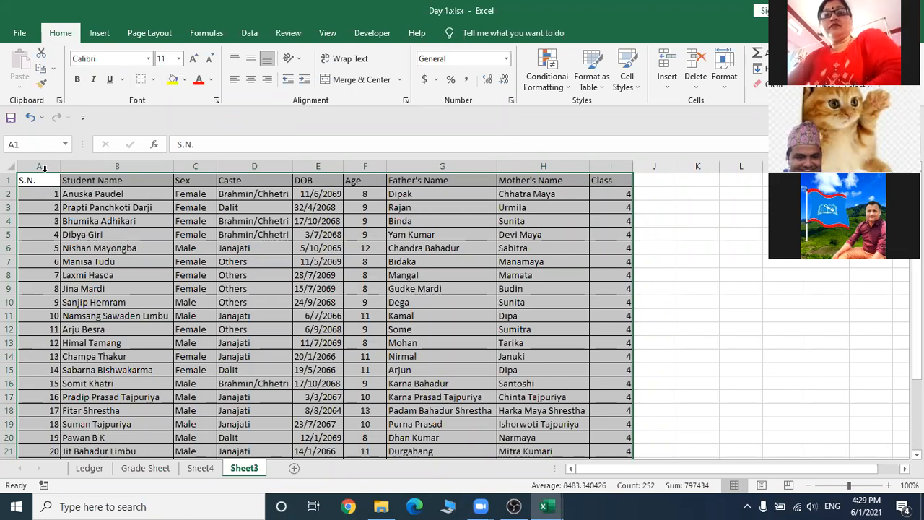
{"action": "left_click", "coordinate": [698, 302]}
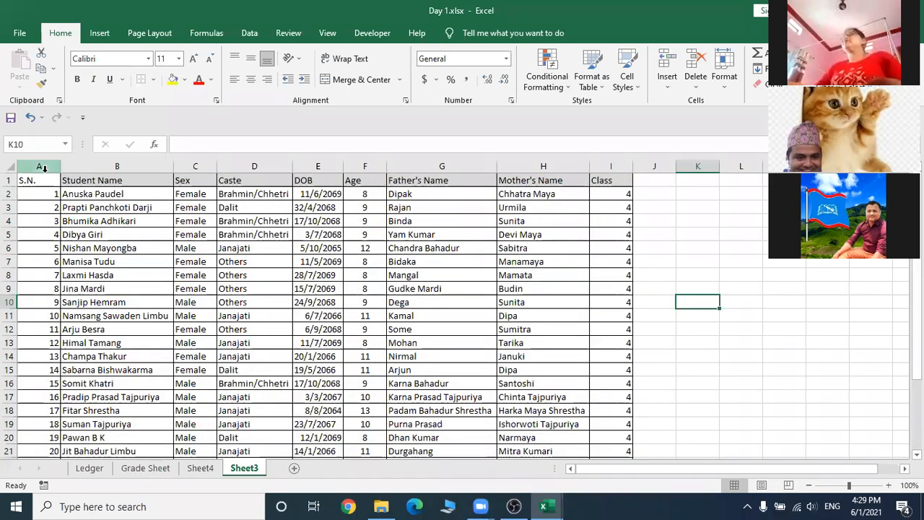
- Center the contents of the S.N. and Class columns horizontally
{"action": "left_click", "coordinate": [44, 167]}
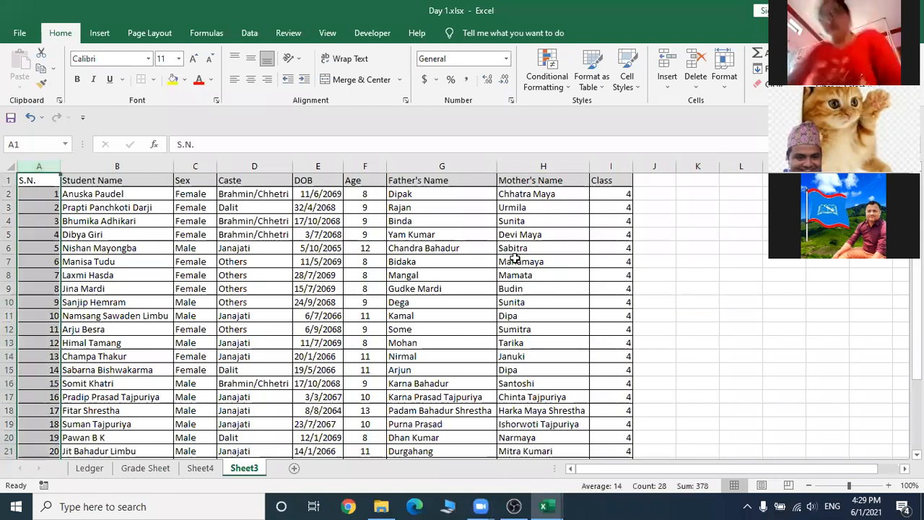
{"action": "left_click", "coordinate": [613, 166], "text": "ctrl"}
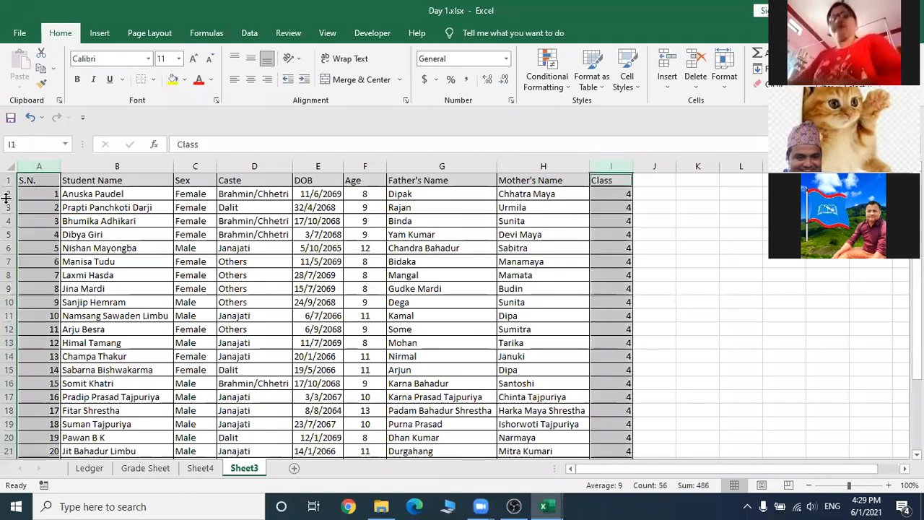
{"action": "left_click", "coordinate": [253, 81]}
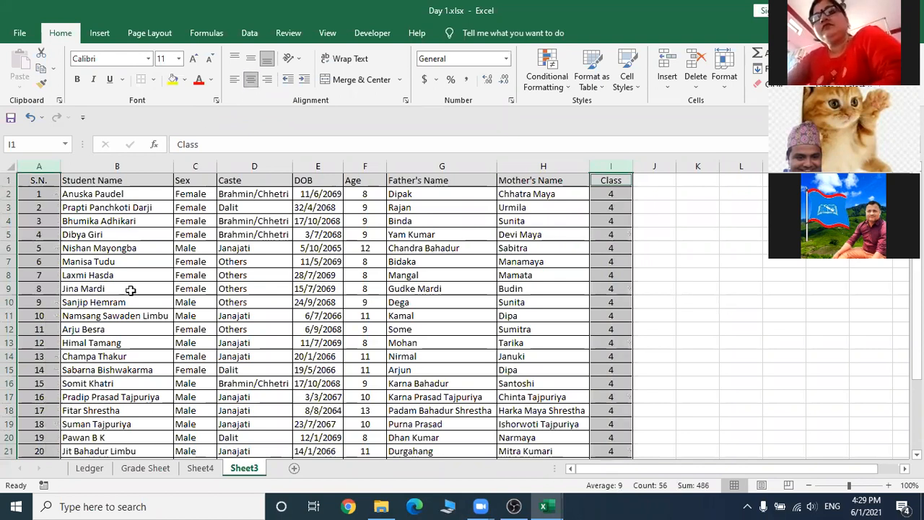
{"action": "left_click", "coordinate": [692, 327]}
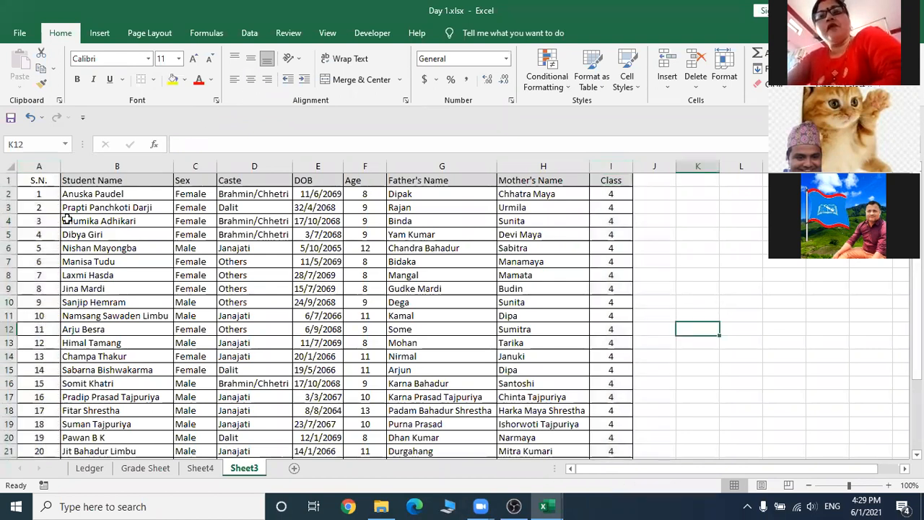
- Shade the S.N. header cell A1, trying a light gray fill before choosing the lightest blue-gray theme color
{"action": "left_click", "coordinate": [49, 181]}
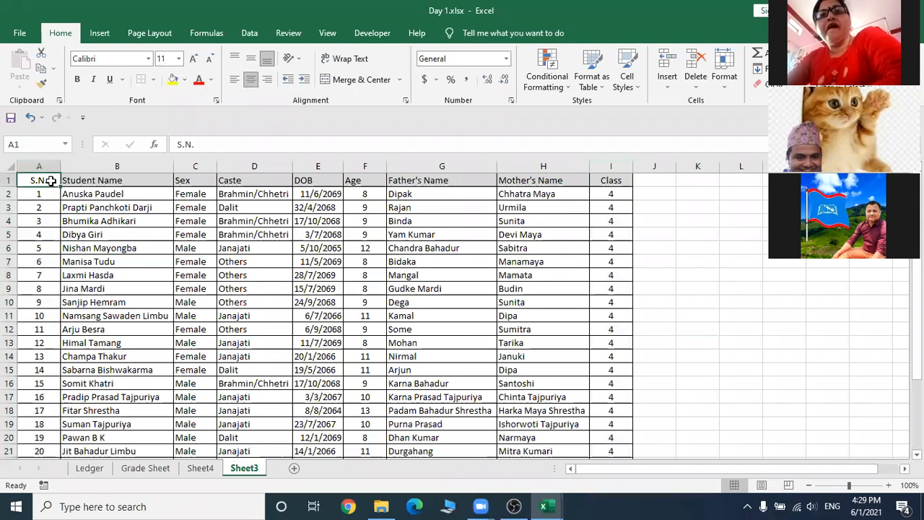
{"action": "left_click", "coordinate": [185, 80]}
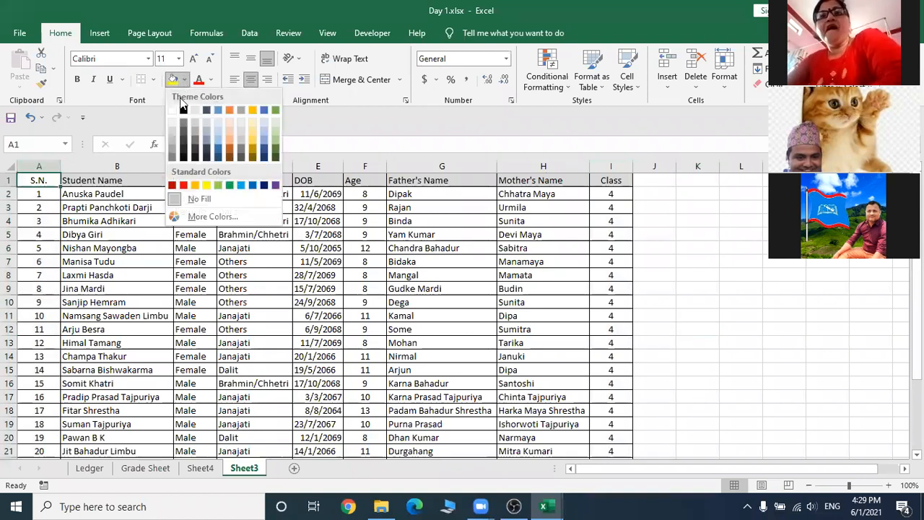
{"action": "left_click", "coordinate": [174, 125]}
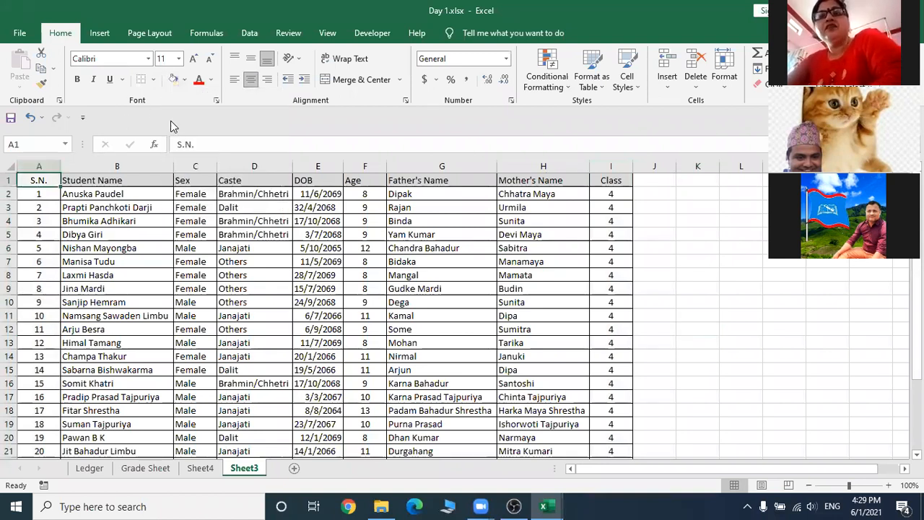
{"action": "left_click", "coordinate": [184, 80]}
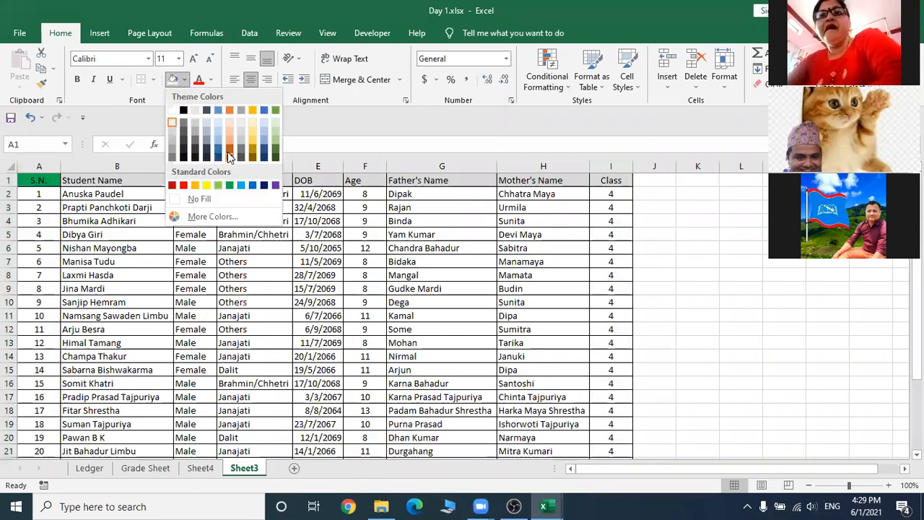
{"action": "left_click", "coordinate": [206, 119]}
{"action": "left_click", "coordinate": [94, 248]}
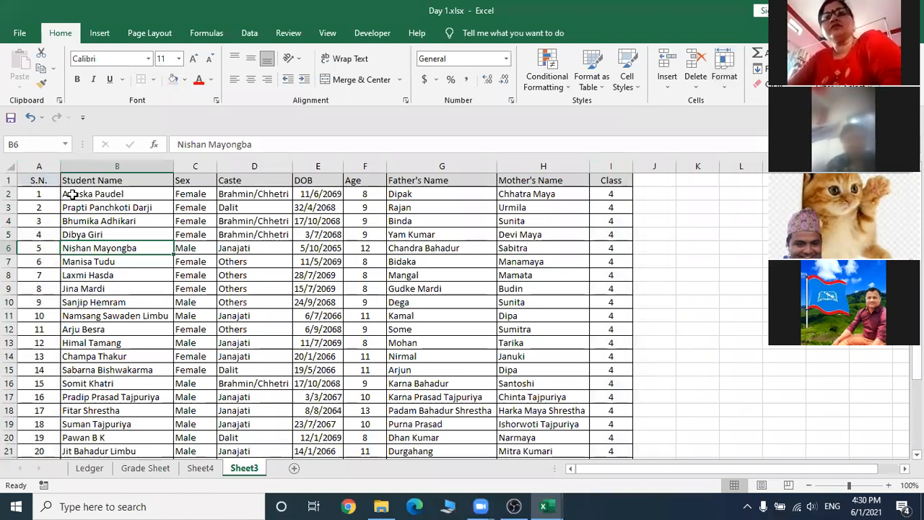
- Sort the student records alphabetically from A to Z by Student Name, expanding the selection to keep each row together
{"action": "left_click_drag", "start_coordinate": [74, 194], "coordinate": [76, 437]}
{"action": "left_click_drag", "start_coordinate": [80, 499], "coordinate": [107, 424]}
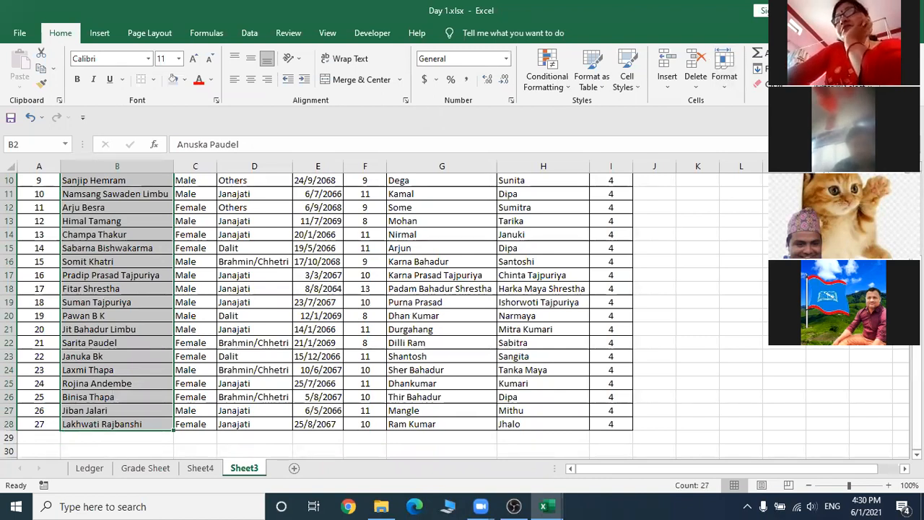
{"action": "left_click", "coordinate": [830, 103]}
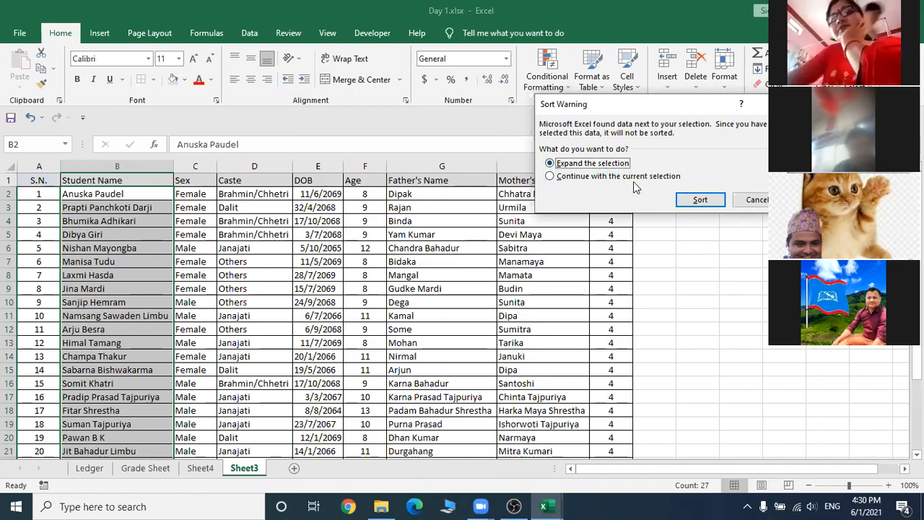
{"action": "left_click", "coordinate": [700, 200]}
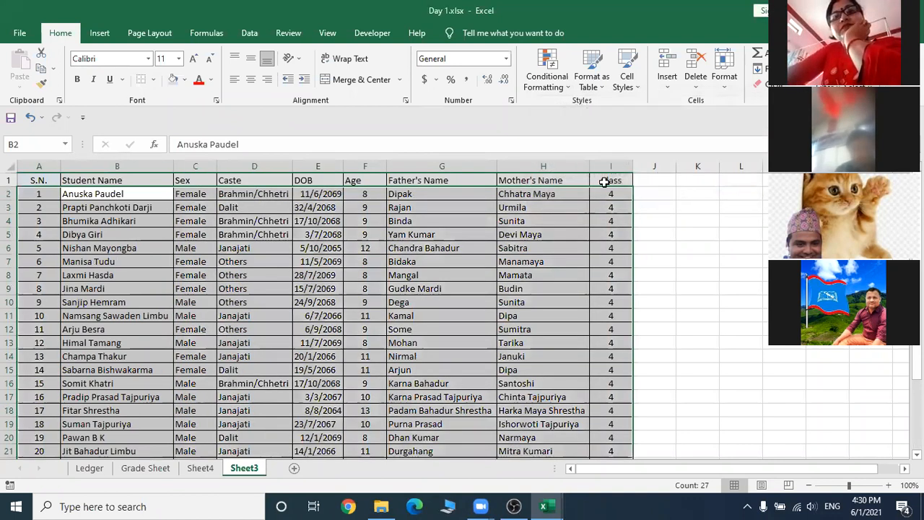
{"action": "left_click", "coordinate": [698, 275]}
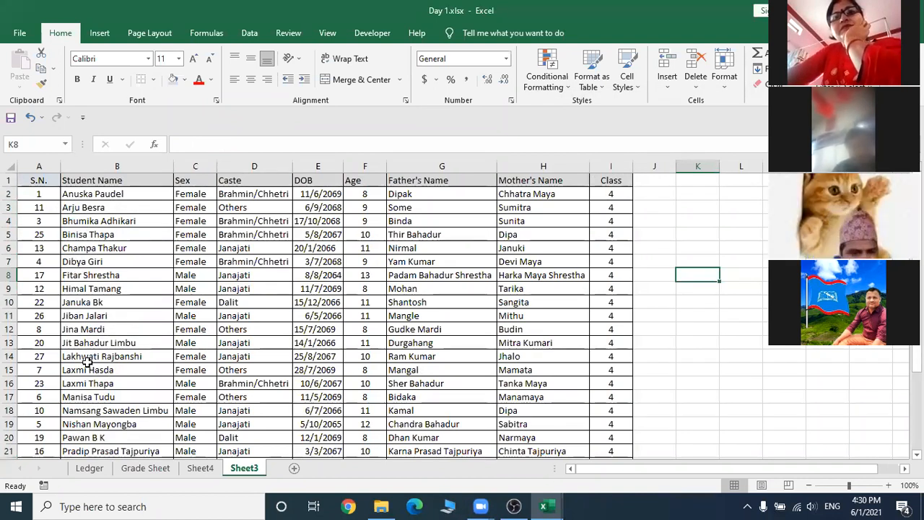
- Examine the sorted student list from start to end, checking the alphabetical order of names and the serial numbers beside them
{"action": "scroll", "coordinate": [88, 361], "scroll_direction": "down", "scroll_amount": 4}
{"action": "scroll", "coordinate": [91, 342], "scroll_direction": "up", "scroll_amount": 4}
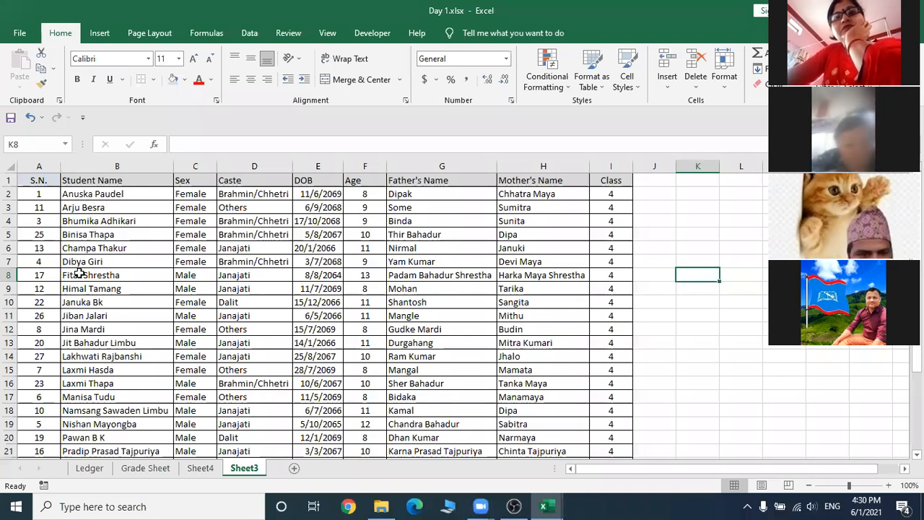
{"action": "left_click", "coordinate": [76, 250]}
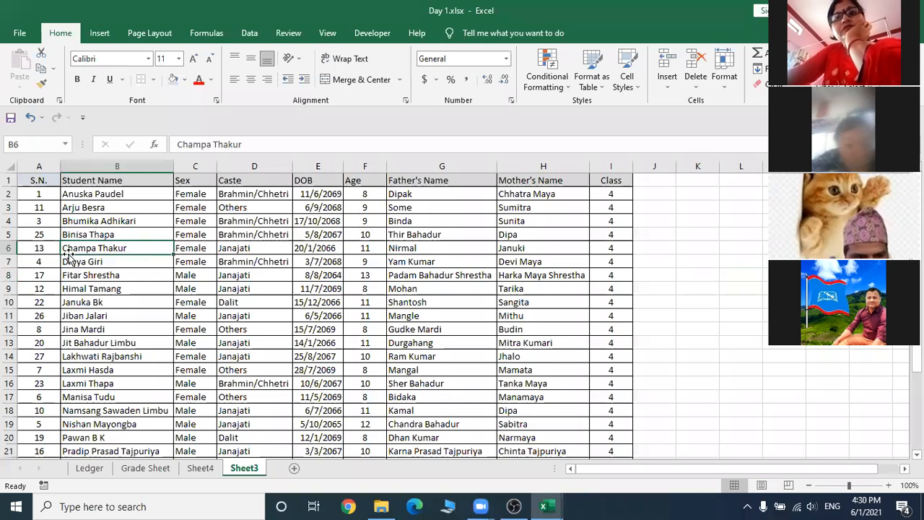
{"action": "left_click", "coordinate": [116, 264]}
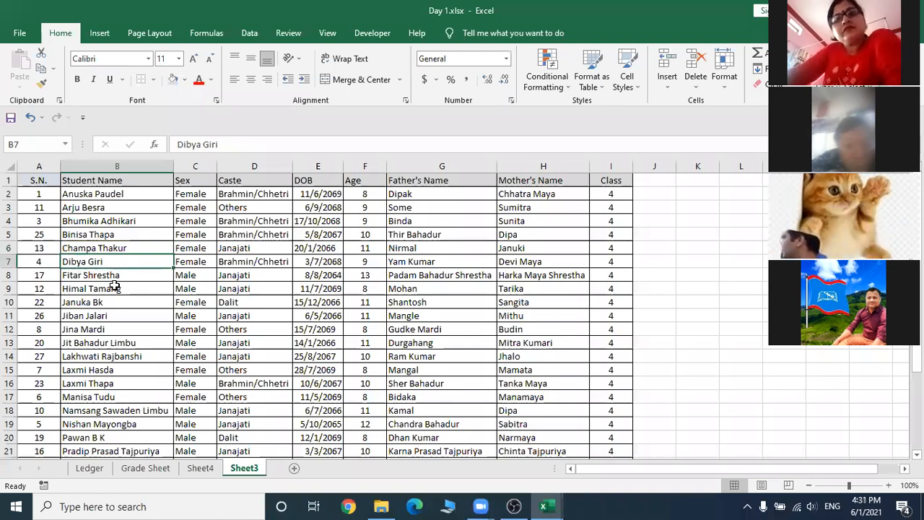
{"action": "left_click", "coordinate": [126, 276]}
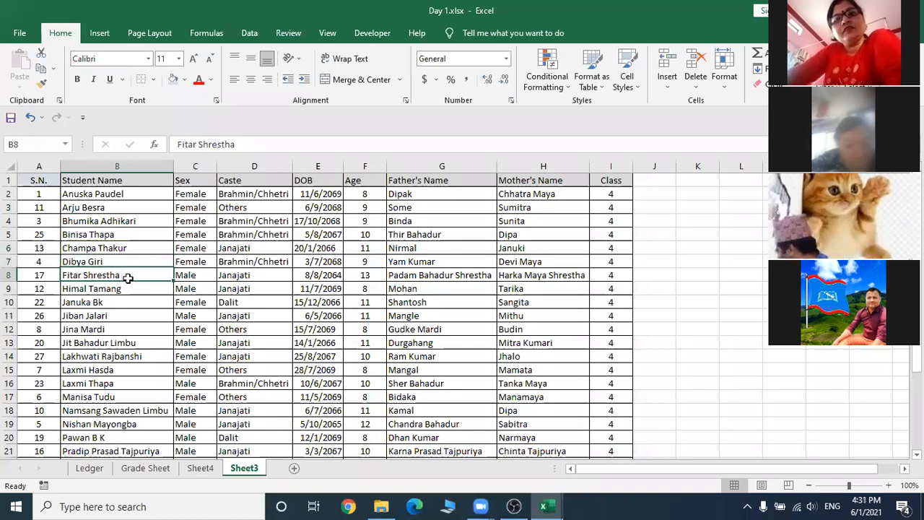
{"action": "left_click", "coordinate": [97, 290]}
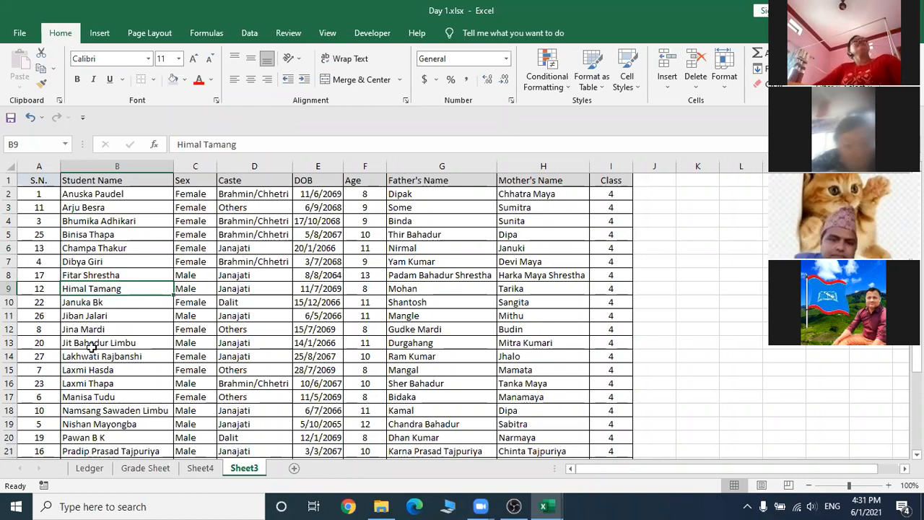
{"action": "scroll", "coordinate": [94, 346], "scroll_direction": "down", "scroll_amount": 3}
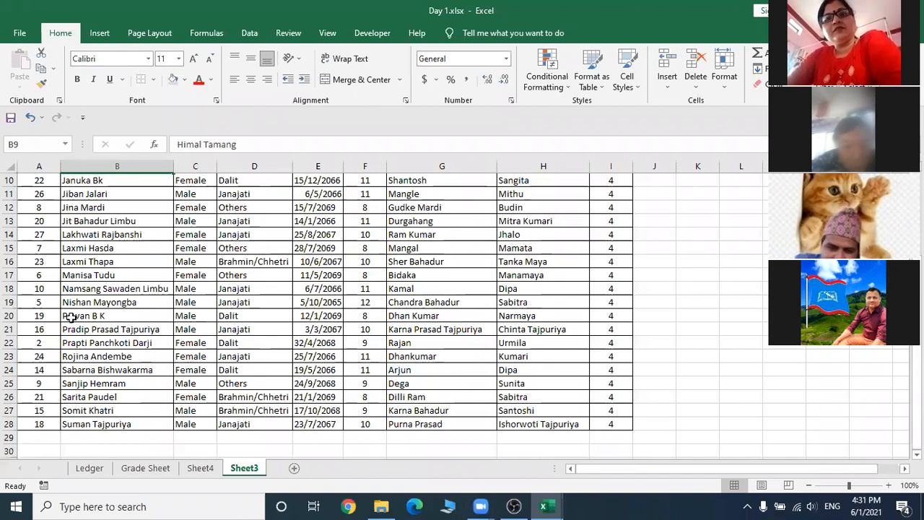
- Undo the alphabetical sort of the student records to restore their serial-number order
{"action": "scroll", "coordinate": [98, 348], "scroll_direction": "up", "scroll_amount": 3}
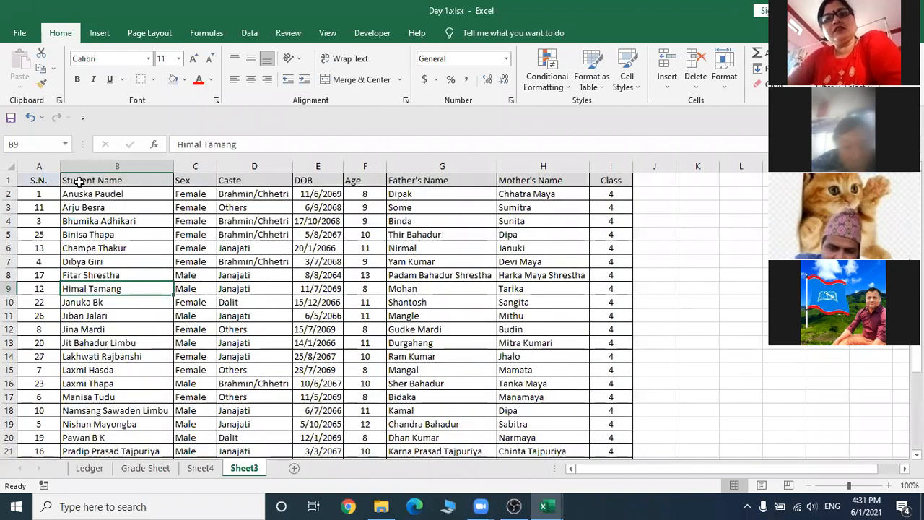
{"action": "scroll", "coordinate": [106, 300], "scroll_direction": "down", "scroll_amount": 3}
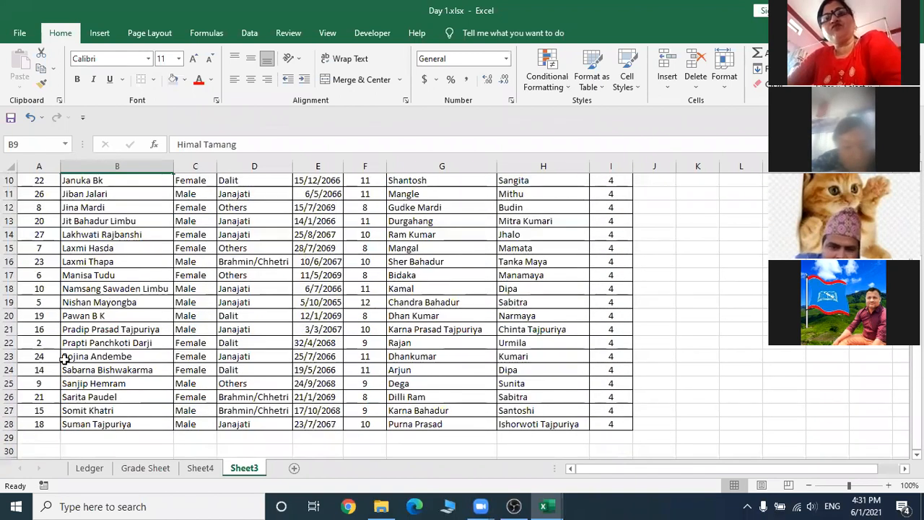
{"action": "scroll", "coordinate": [112, 293], "scroll_direction": "up", "scroll_amount": 1}
{"action": "scroll", "coordinate": [112, 293], "scroll_direction": "up", "scroll_amount": 3}
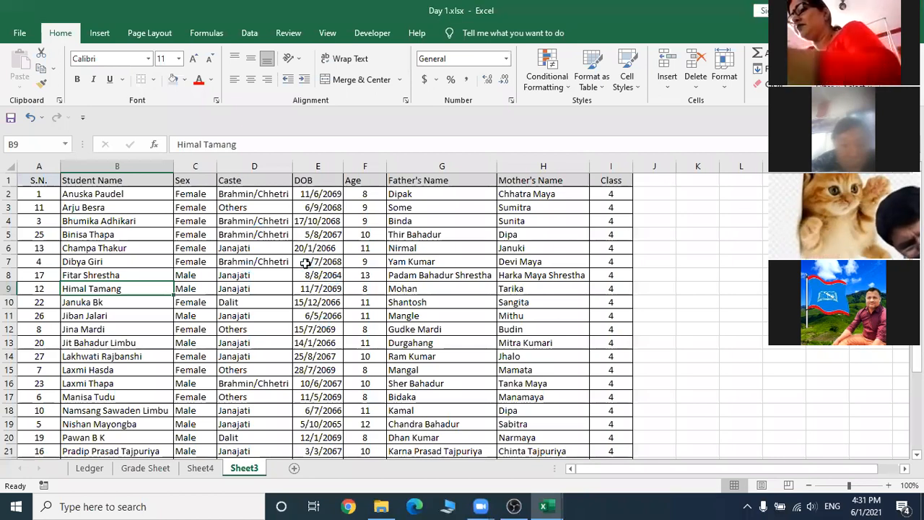
{"action": "left_click", "coordinate": [31, 118]}
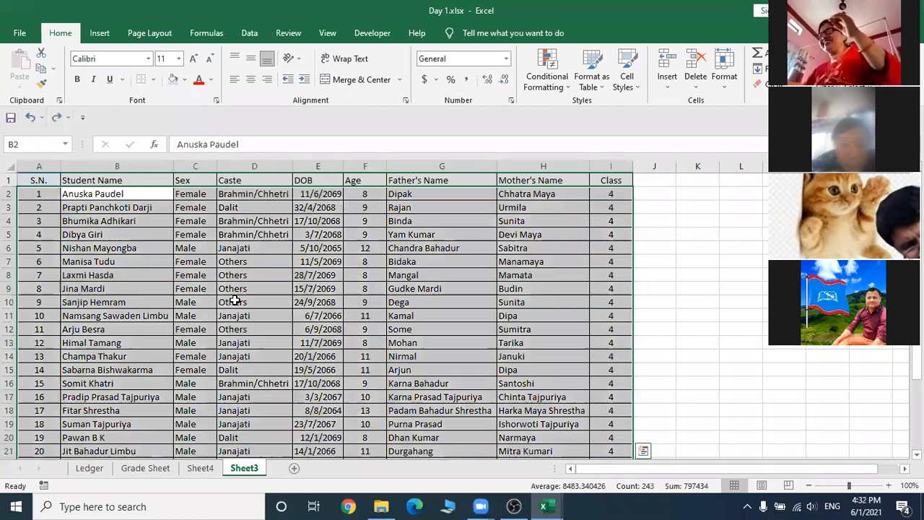
{"action": "left_click", "coordinate": [442, 286]}
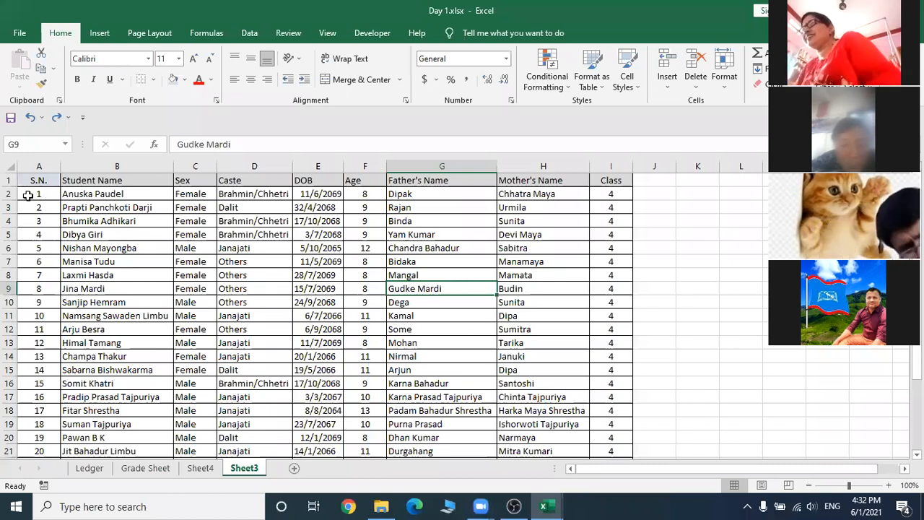
- Re-sort the records from A to Z on the student names in B2:B28, expanding the selection to the neighboring columns
{"action": "left_click_drag", "start_coordinate": [81, 195], "coordinate": [107, 436]}
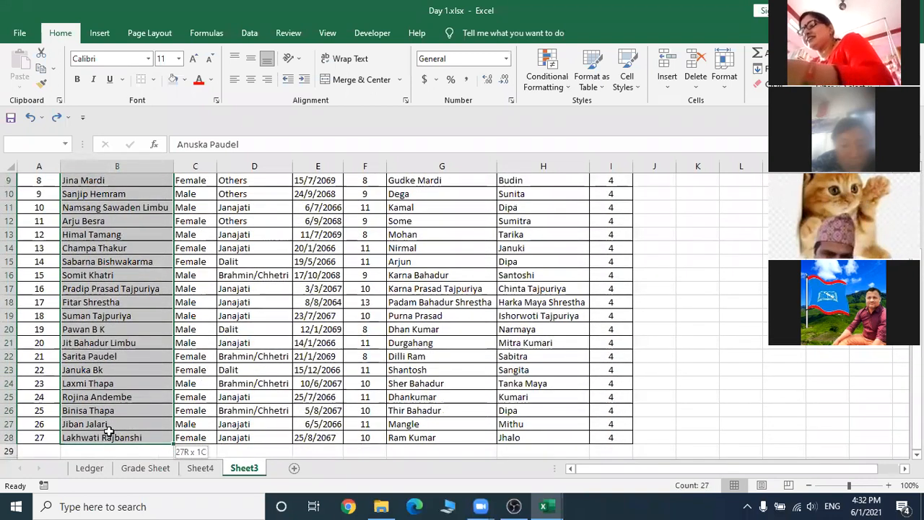
{"action": "left_click_drag", "start_coordinate": [107, 431], "coordinate": [107, 432]}
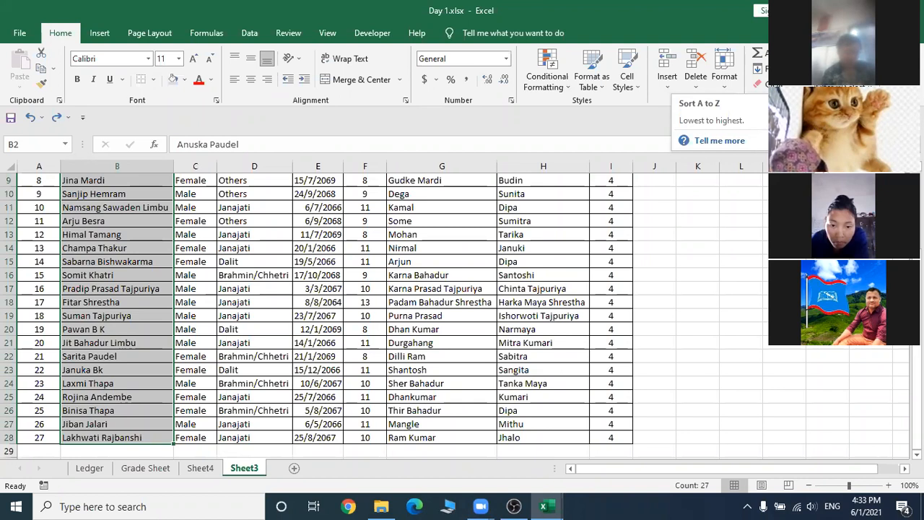
{"action": "left_click", "coordinate": [841, 104]}
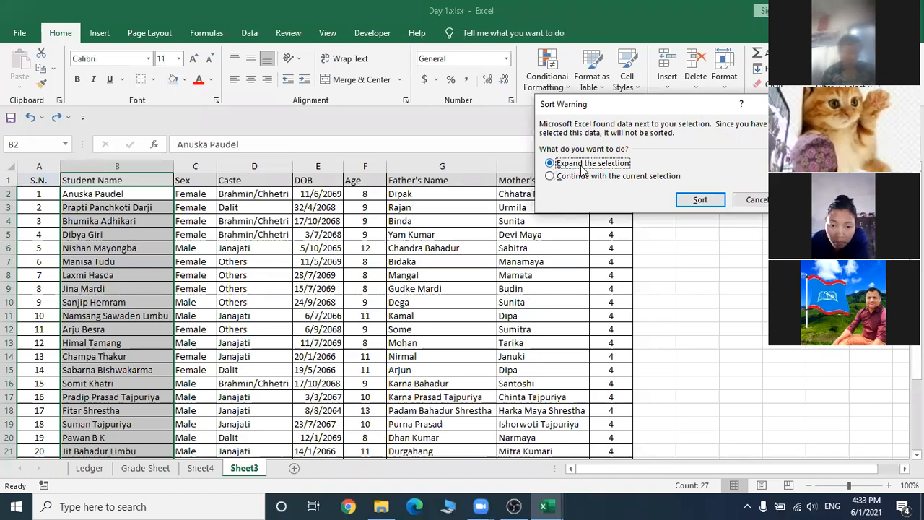
{"action": "left_click", "coordinate": [700, 200]}
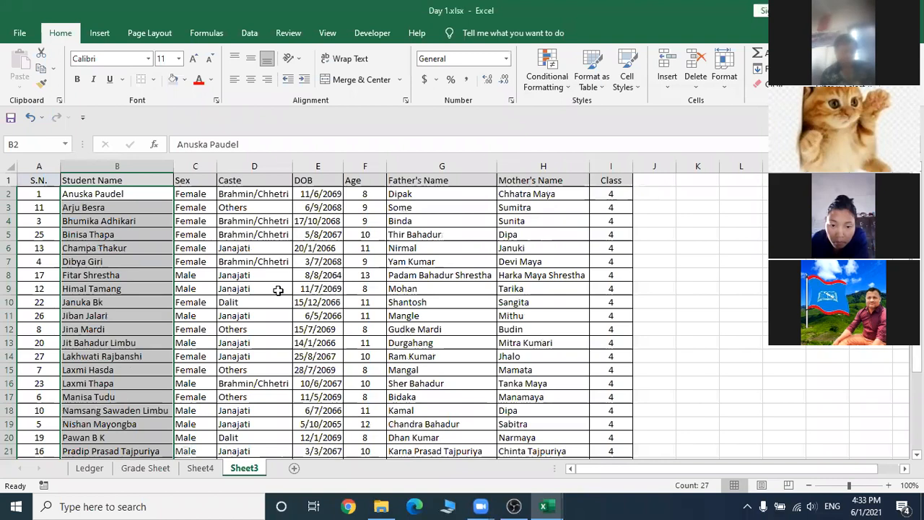
{"action": "left_click", "coordinate": [278, 290]}
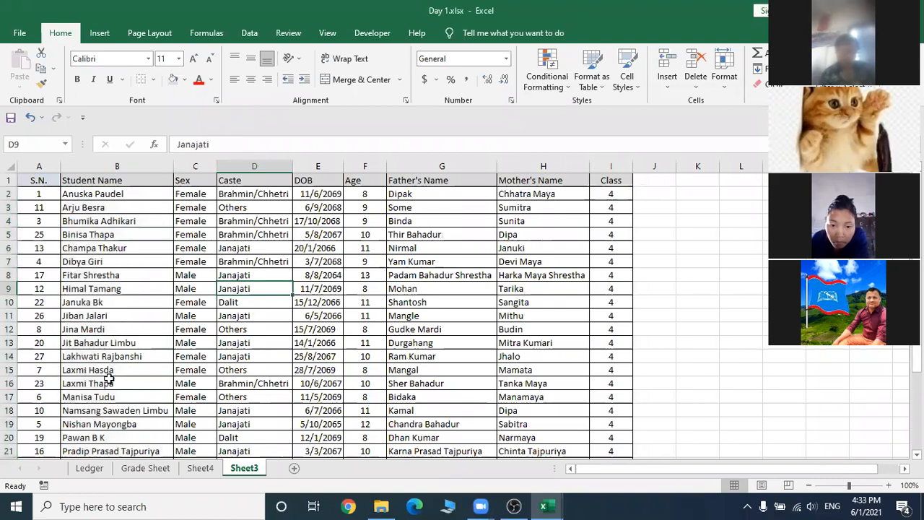
- Examine the re-sorted student names and check the order of the serial numbers in the S.N. column
{"action": "scroll", "coordinate": [104, 392], "scroll_direction": "down", "scroll_amount": 3}
{"action": "scroll", "coordinate": [108, 365], "scroll_direction": "up", "scroll_amount": 3}
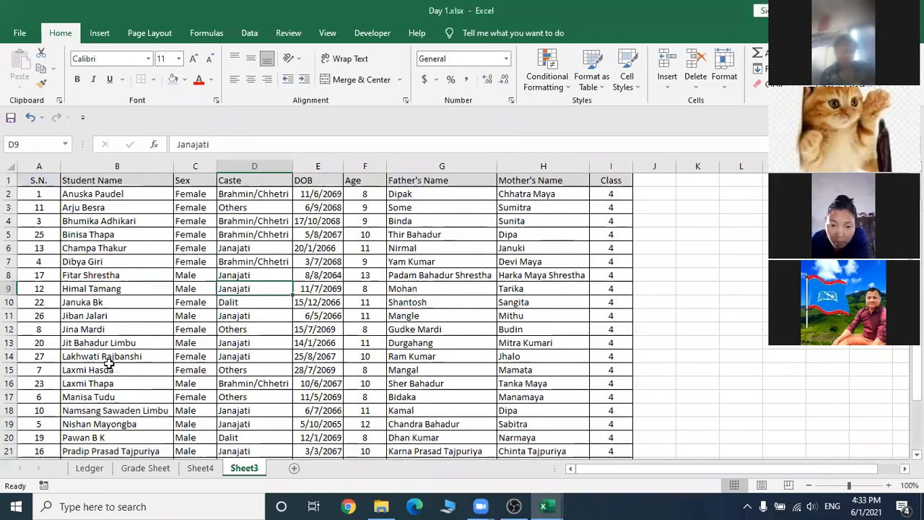
{"action": "left_click", "coordinate": [155, 206]}
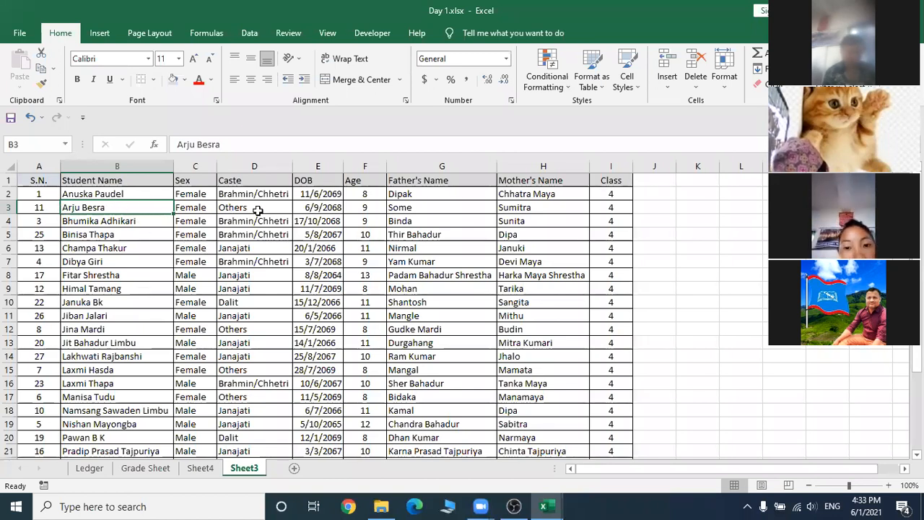
{"action": "left_click_drag", "start_coordinate": [142, 196], "coordinate": [132, 428]}
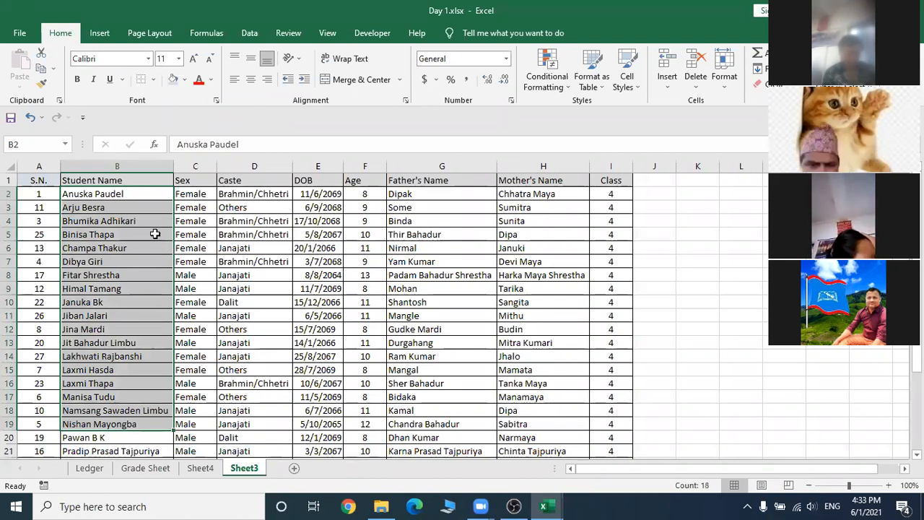
{"action": "left_click", "coordinate": [190, 235]}
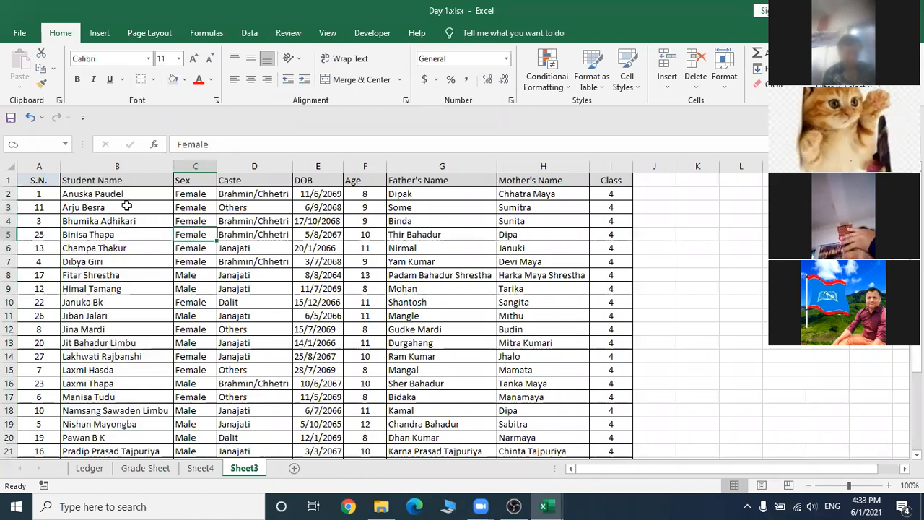
{"action": "left_click", "coordinate": [47, 195]}
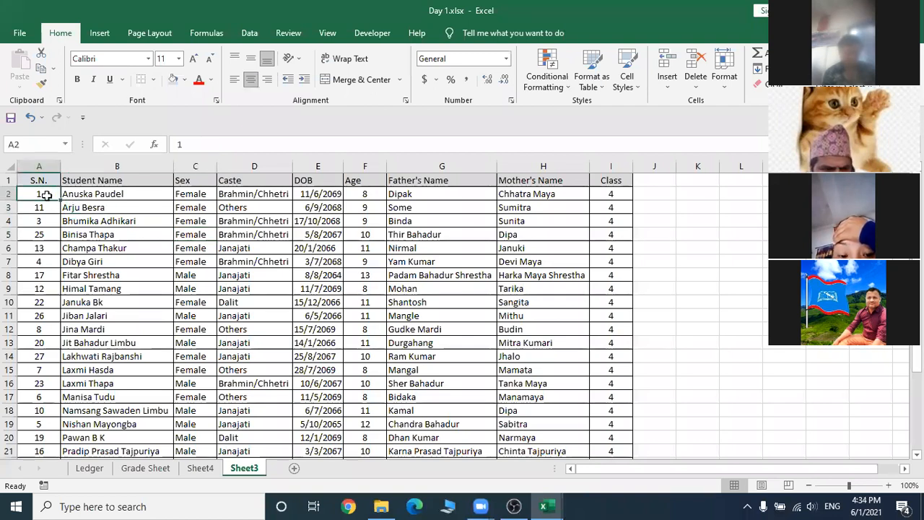
{"action": "left_click", "coordinate": [52, 209]}
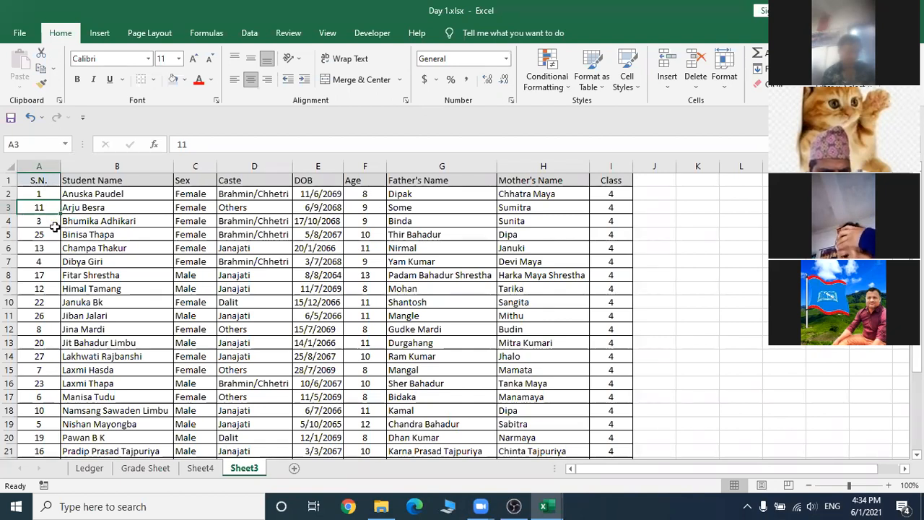
{"action": "left_click", "coordinate": [52, 224]}
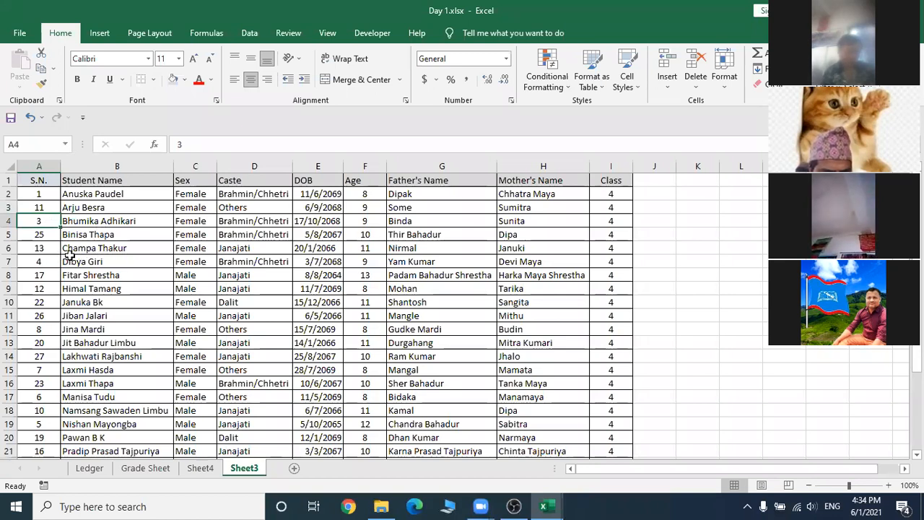
{"action": "left_click", "coordinate": [53, 251]}
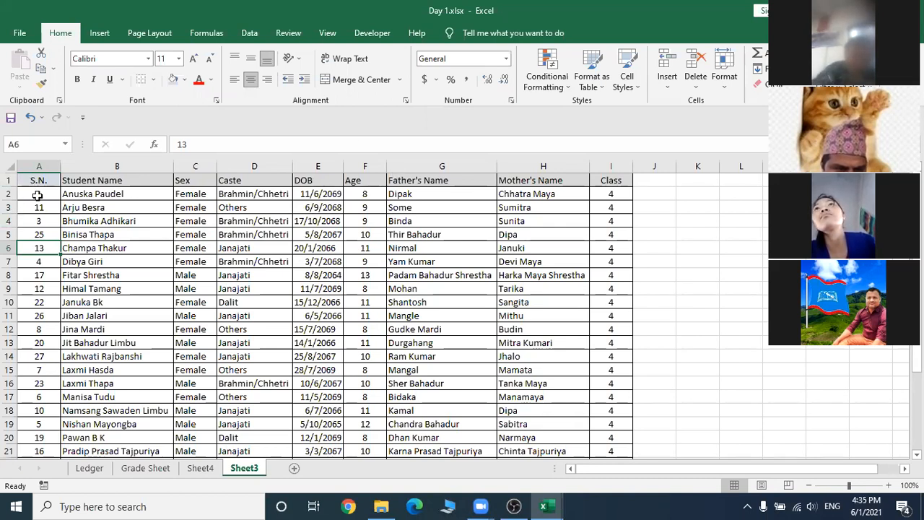
- Turn on filtering for the whole student table A1:I28, using the row 1 headers
{"action": "left_click_drag", "start_coordinate": [34, 179], "coordinate": [640, 437]}
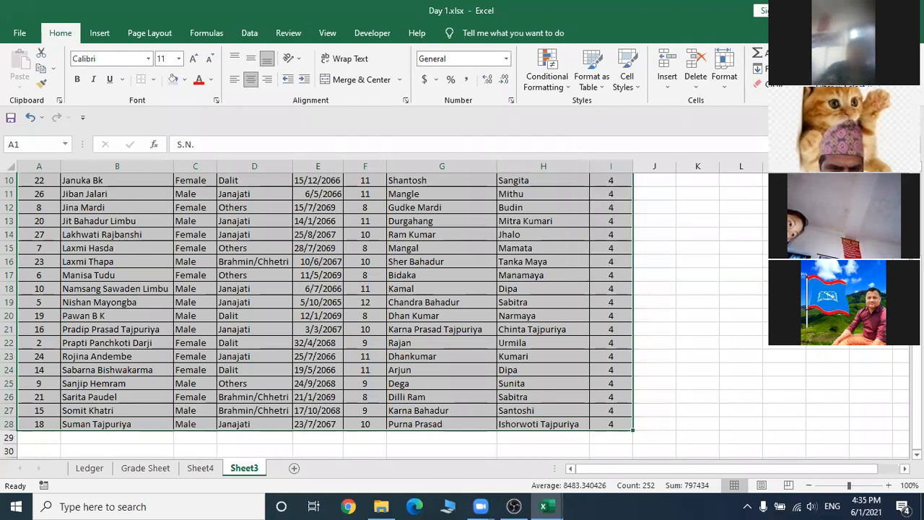
{"action": "scroll", "coordinate": [324, 216], "scroll_direction": "up", "scroll_amount": 3}
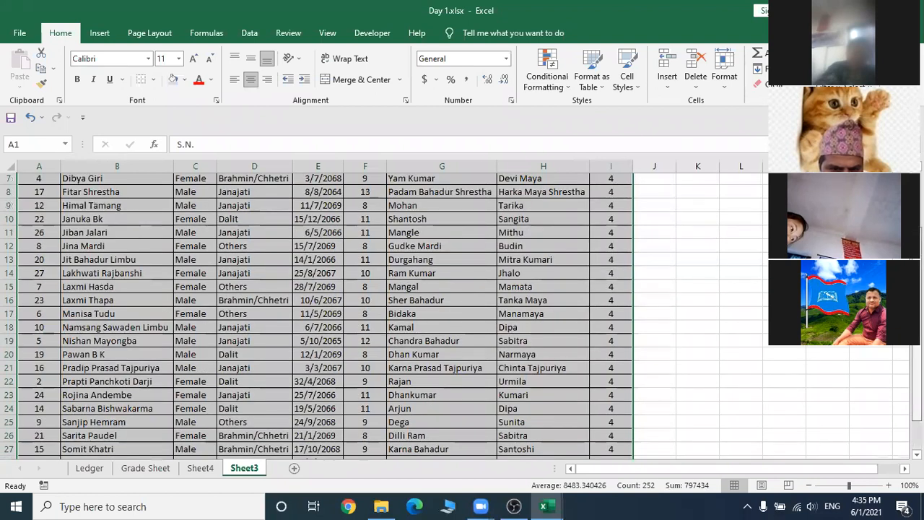
{"action": "left_click", "coordinate": [430, 235]}
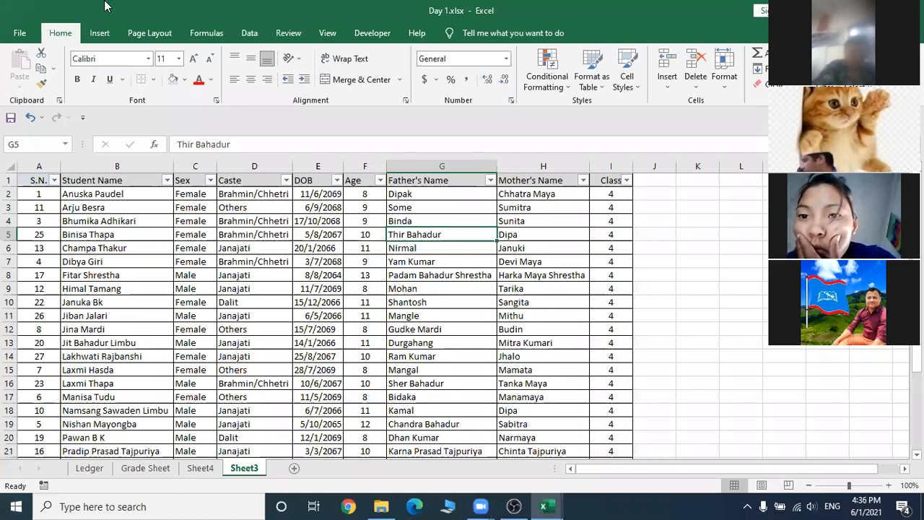
- Filter the student table by Age to show only the students aged 10
{"action": "left_click", "coordinate": [380, 181]}
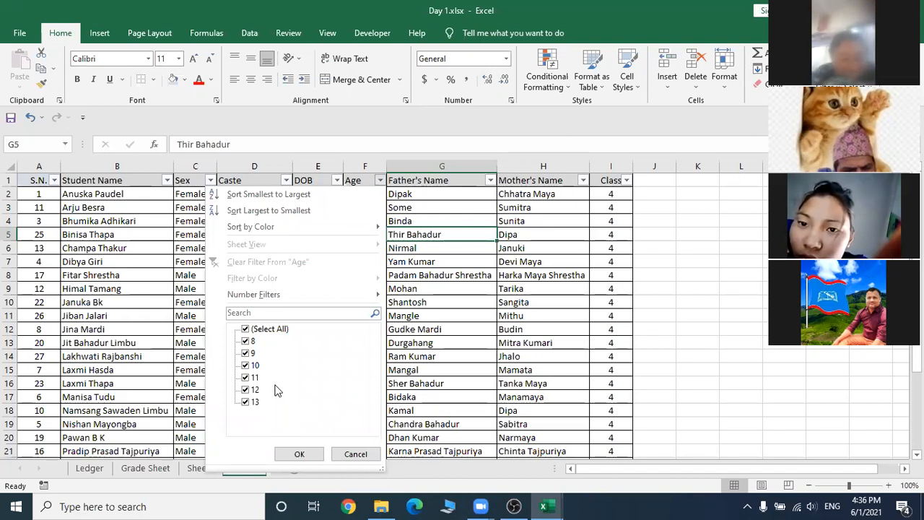
{"action": "left_click", "coordinate": [265, 332]}
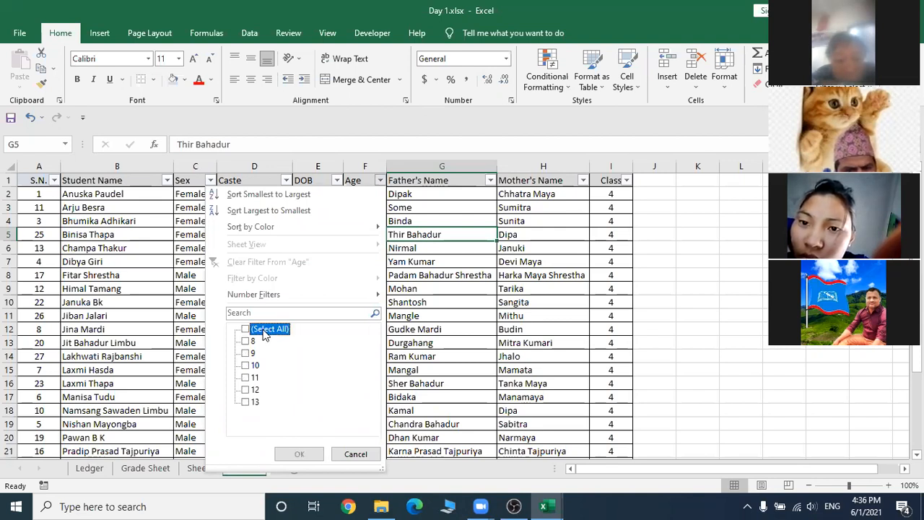
{"action": "left_click", "coordinate": [246, 366]}
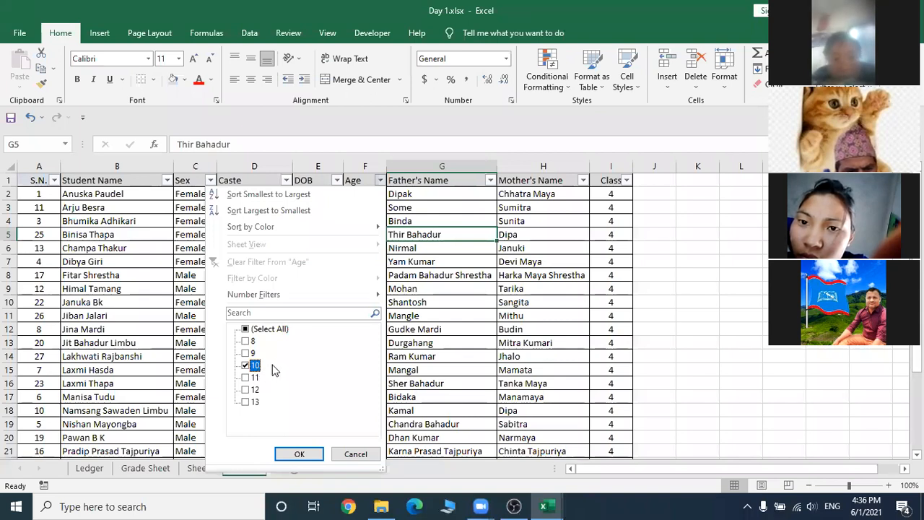
{"action": "left_click", "coordinate": [300, 453]}
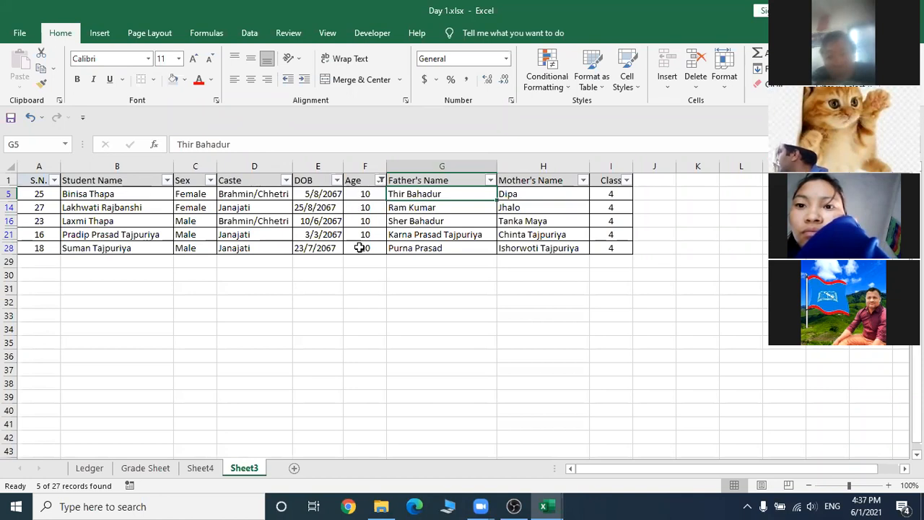
- Reselect all ages in the Age filter to show every student record again
{"action": "left_click", "coordinate": [381, 181]}
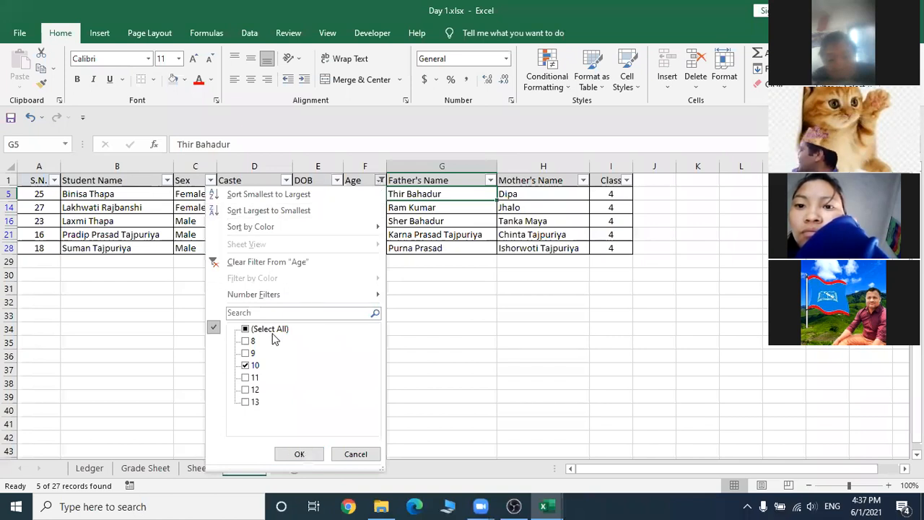
{"action": "left_click", "coordinate": [267, 331]}
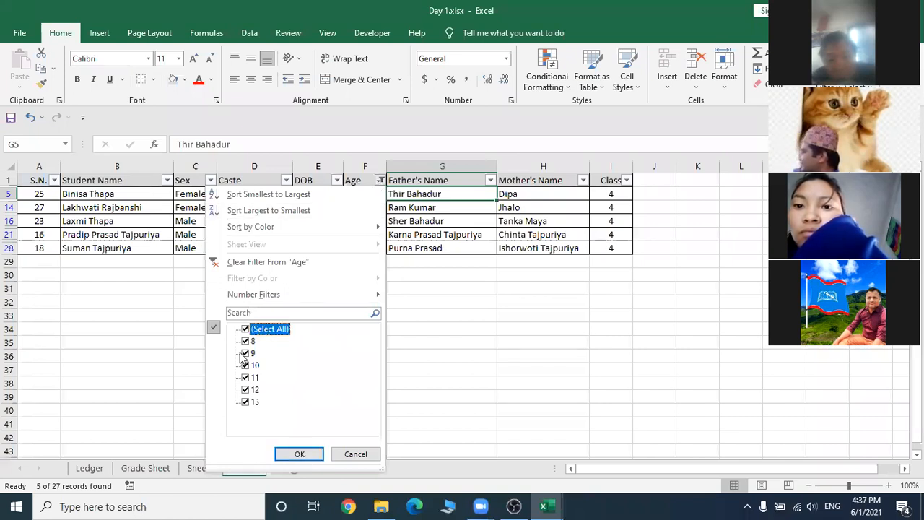
{"action": "left_click", "coordinate": [304, 454]}
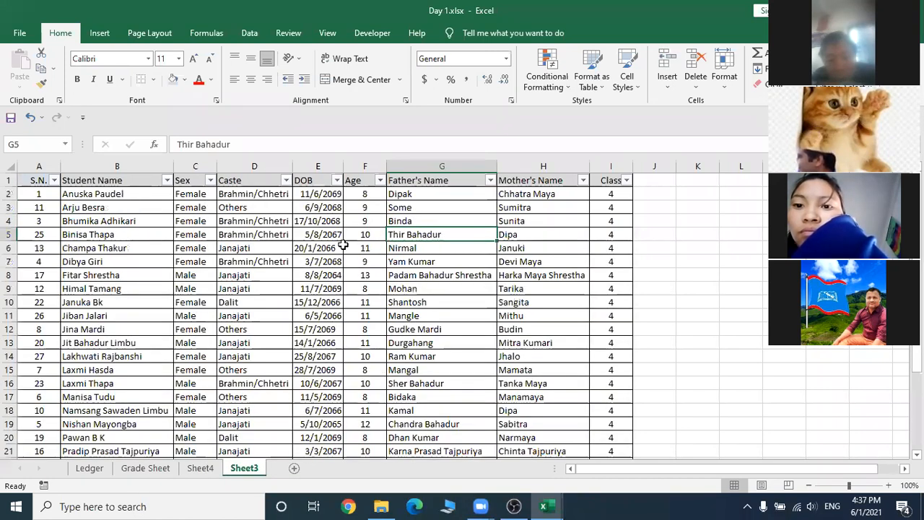
{"action": "scroll", "coordinate": [344, 239], "scroll_direction": "down", "scroll_amount": 6}
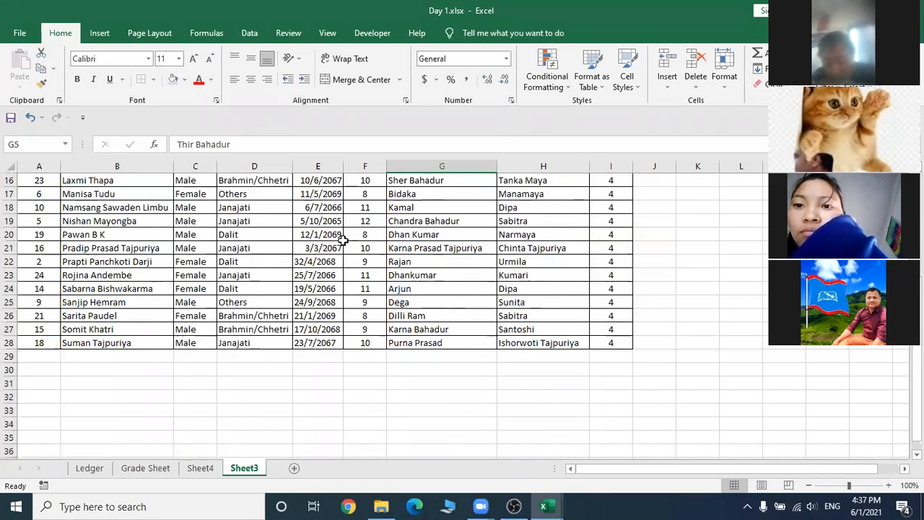
{"action": "scroll", "coordinate": [343, 239], "scroll_direction": "up", "scroll_amount": 3}
{"action": "scroll", "coordinate": [344, 239], "scroll_direction": "up", "scroll_amount": 3}
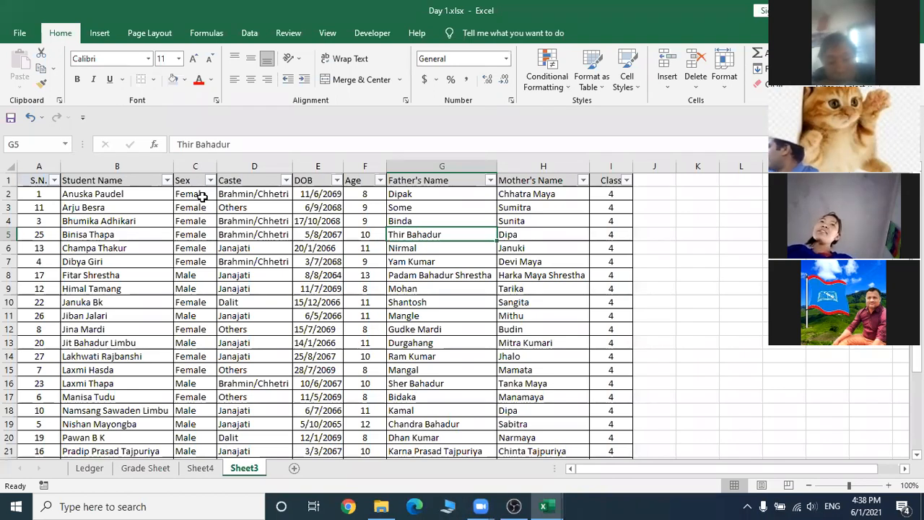
- Filter the student table by Sex to show only the Female students
{"action": "scroll", "coordinate": [87, 243], "scroll_direction": "down", "scroll_amount": 3}
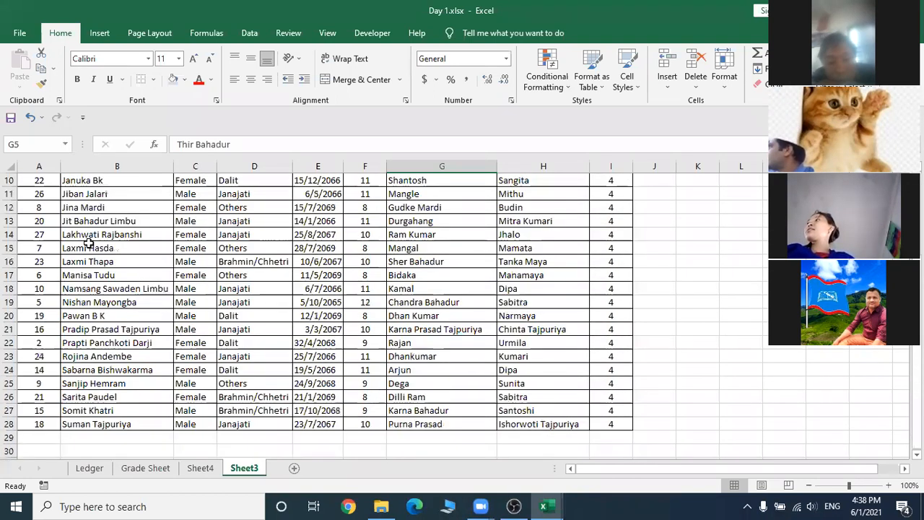
{"action": "scroll", "coordinate": [87, 242], "scroll_direction": "up", "scroll_amount": 3}
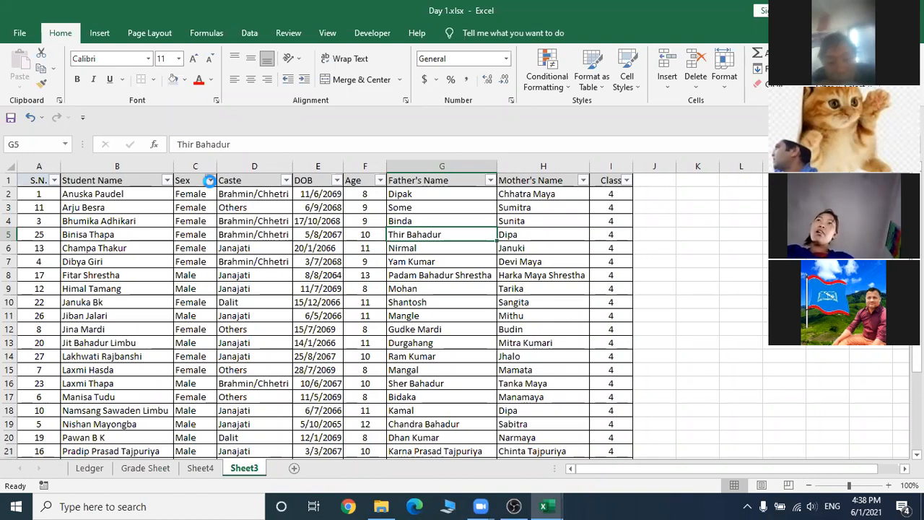
{"action": "left_click", "coordinate": [210, 180]}
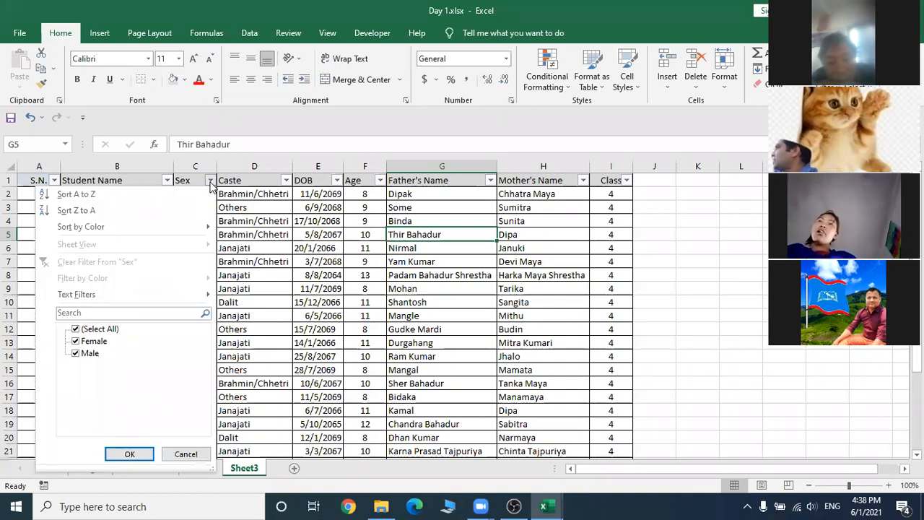
{"action": "left_click", "coordinate": [105, 331]}
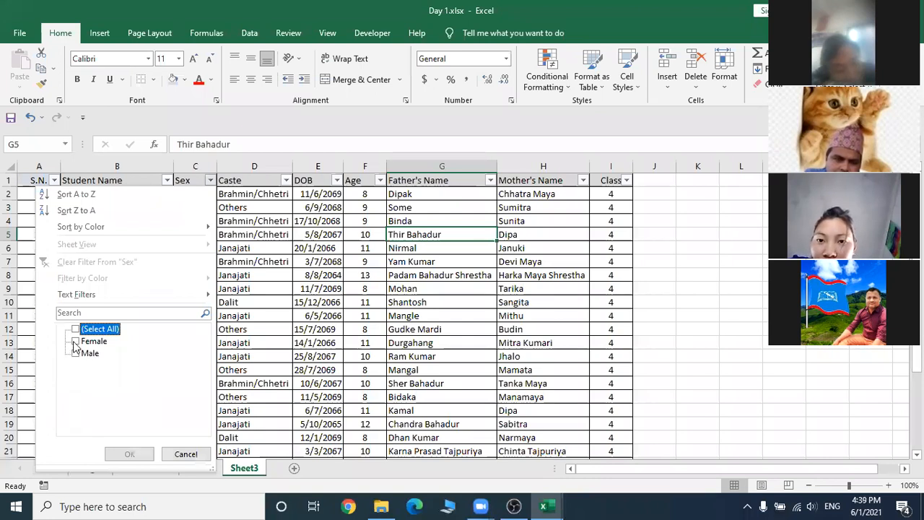
{"action": "left_click", "coordinate": [75, 341]}
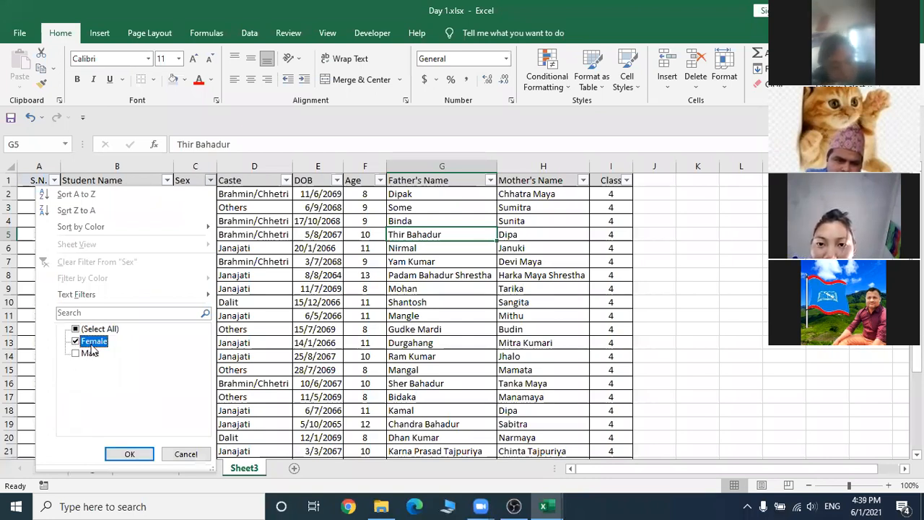
{"action": "left_click", "coordinate": [130, 455]}
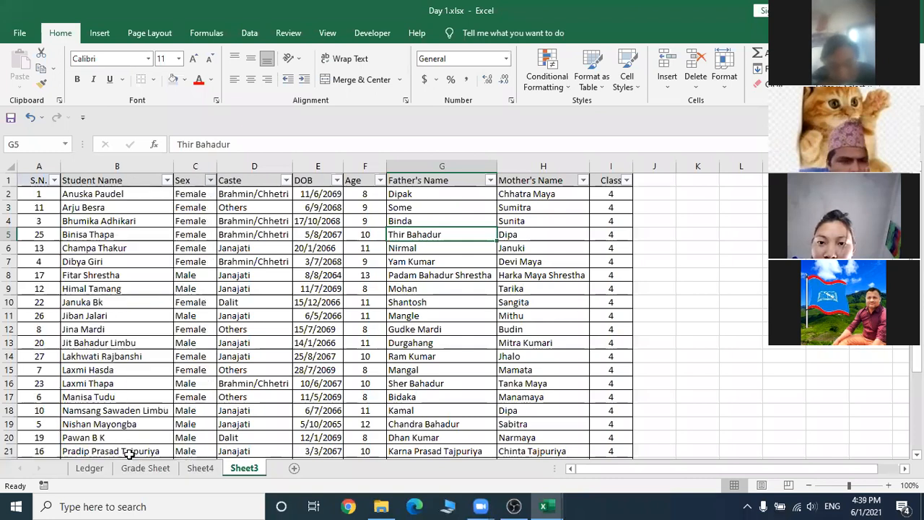
{"action": "left_click", "coordinate": [212, 410]}
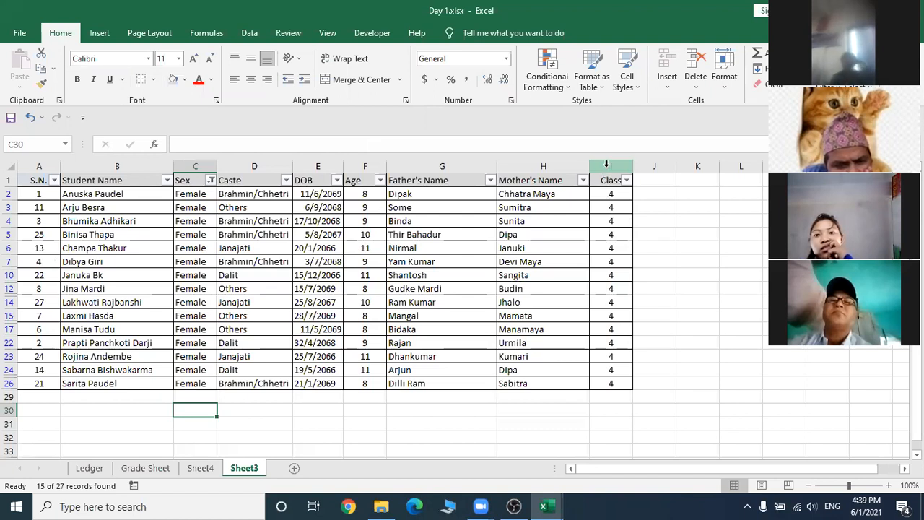
- Examine the Class values of the filtered female students, from the first visible row to the last
{"action": "left_click", "coordinate": [606, 166]}
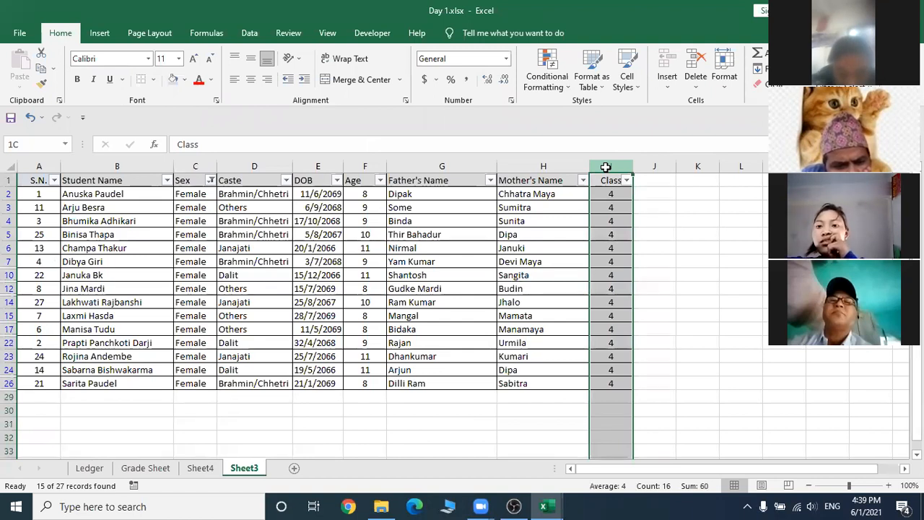
{"action": "left_click", "coordinate": [606, 164]}
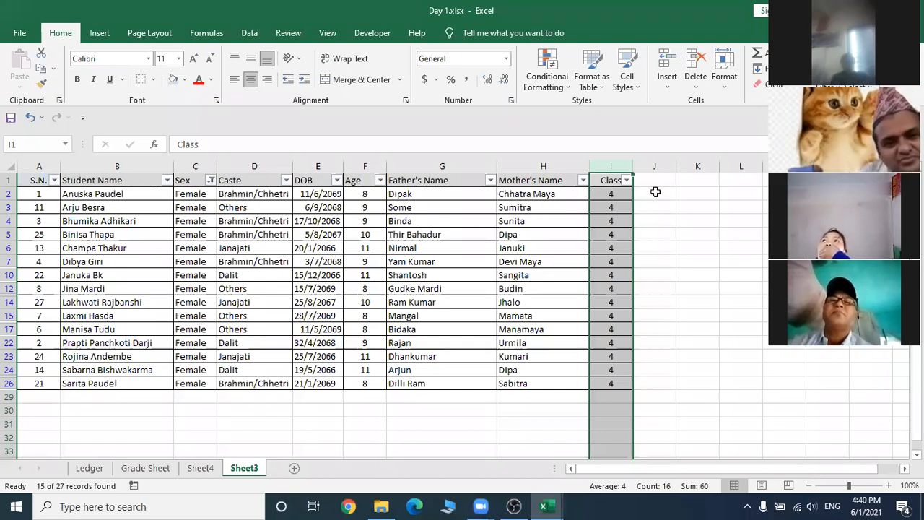
{"action": "left_click", "coordinate": [650, 300]}
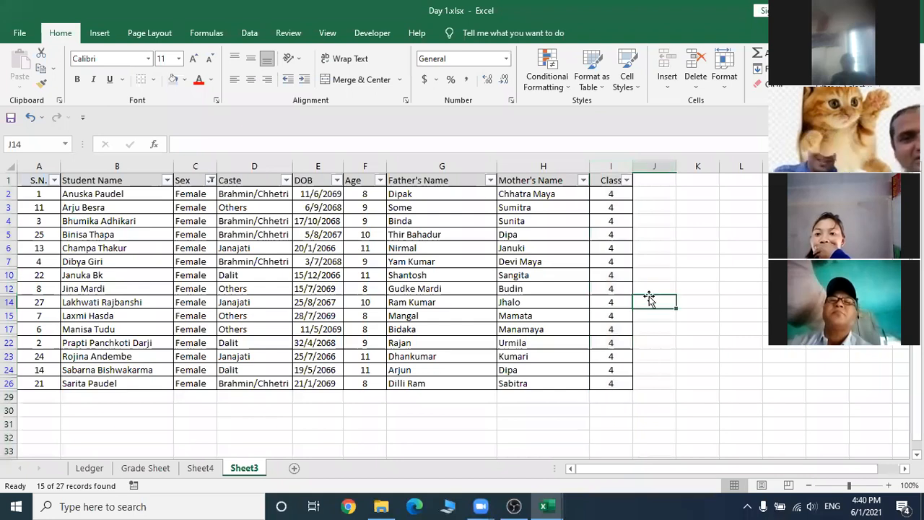
{"action": "left_click", "coordinate": [598, 194]}
{"action": "key", "text": "Down"}
{"action": "key", "text": "Down"}
{"action": "key", "text": "Down"}
{"action": "key", "text": "Down"}
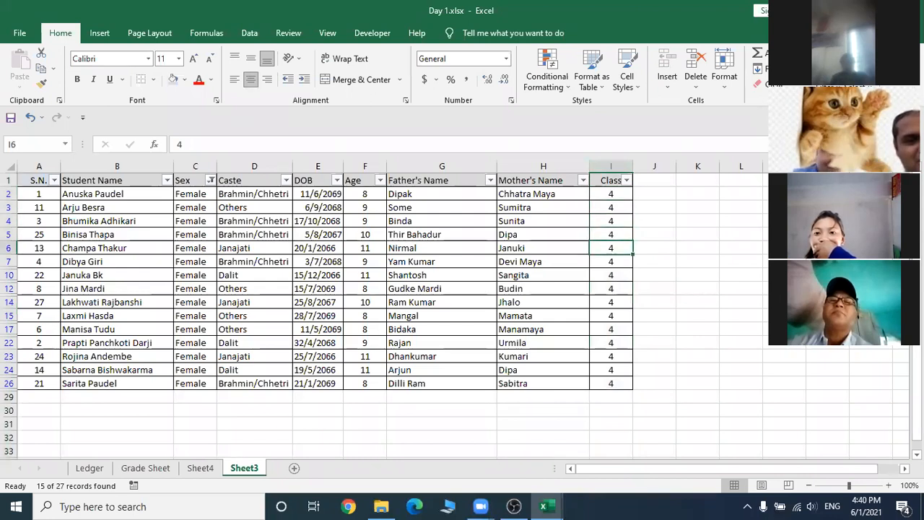
{"action": "key", "text": "Down"}
{"action": "key", "text": "Down"}
{"action": "key", "text": "Down"}
{"action": "key", "text": "Down"}
{"action": "key", "text": "Down"}
{"action": "key", "text": "Down"}
{"action": "key", "text": "Down"}
{"action": "key", "text": "Down"}
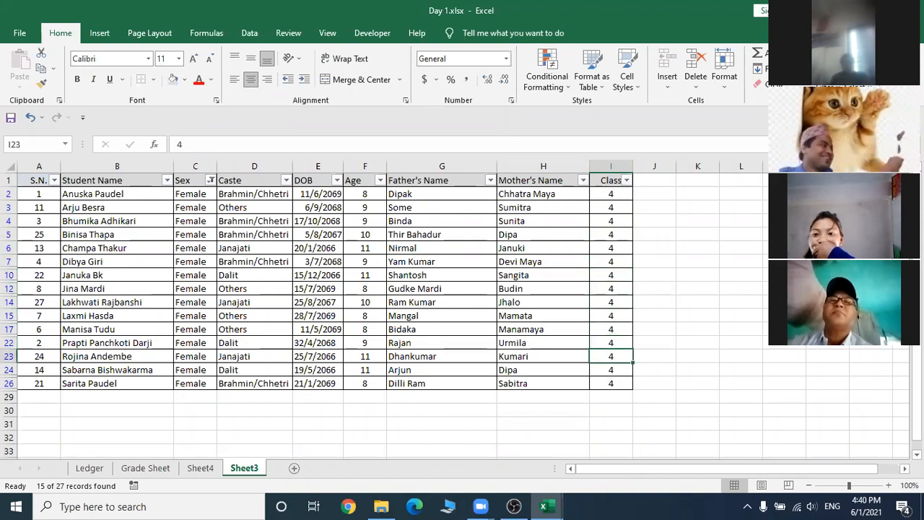
{"action": "key", "text": "Down"}
{"action": "key", "text": "Down"}
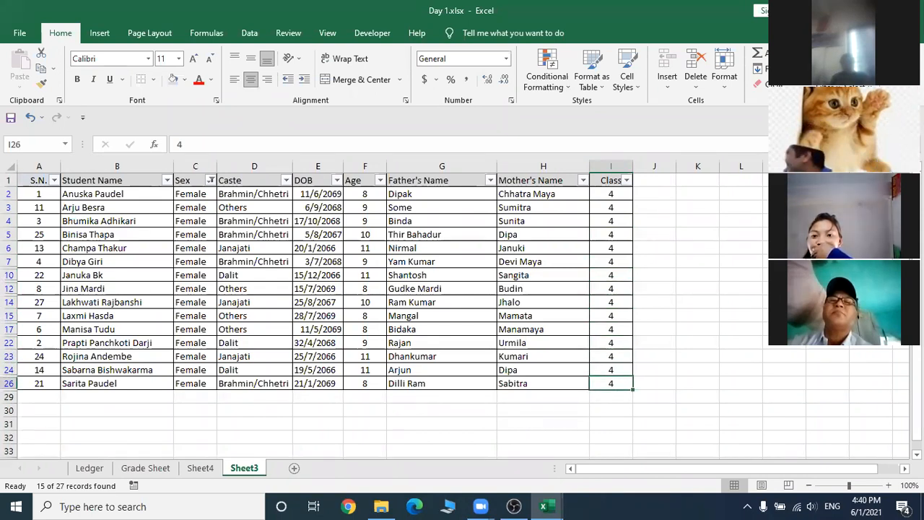
{"action": "left_click", "coordinate": [732, 320]}
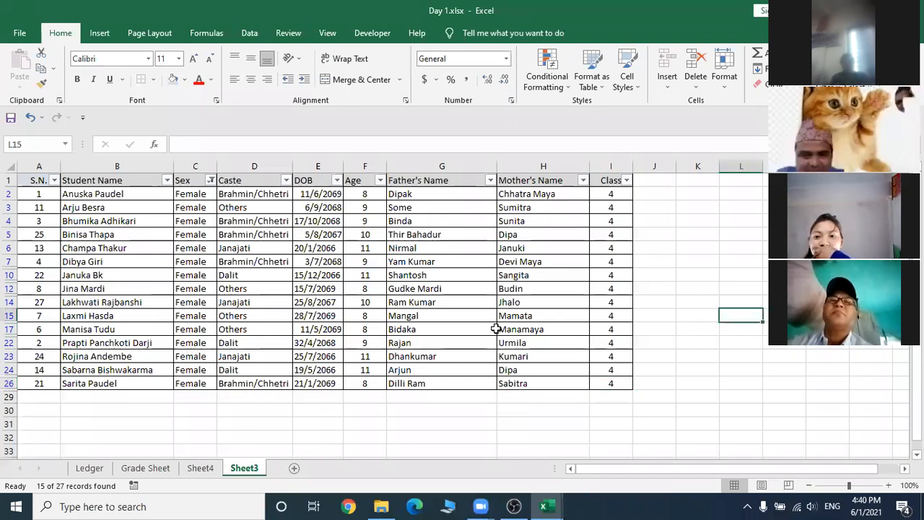
{"action": "left_click", "coordinate": [695, 263]}
{"action": "left_click", "coordinate": [699, 289]}
{"action": "left_click", "coordinate": [704, 344]}
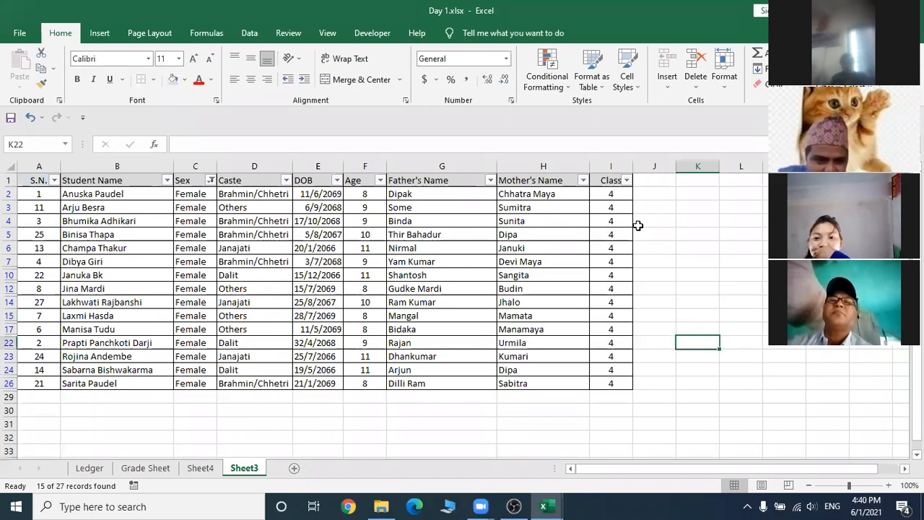
- Change the Sex filter to show only the Male students
{"action": "left_click", "coordinate": [210, 181]}
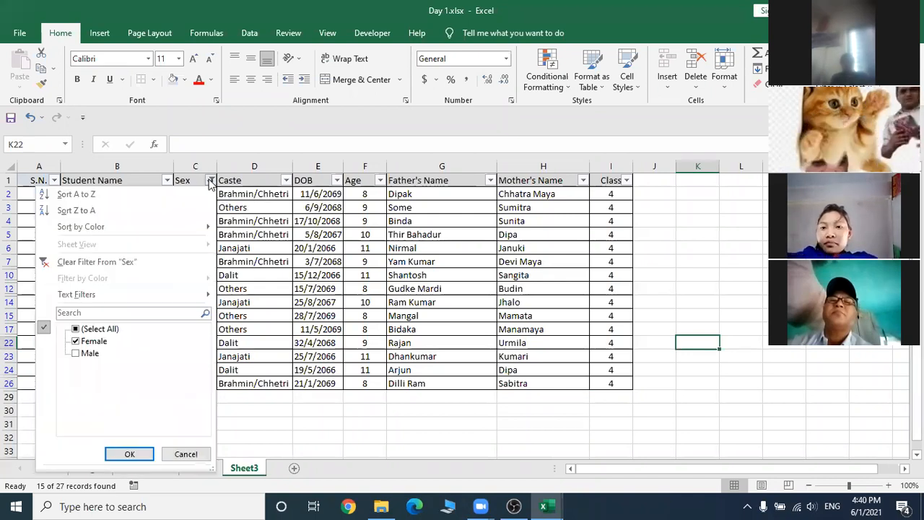
{"action": "left_click", "coordinate": [103, 330]}
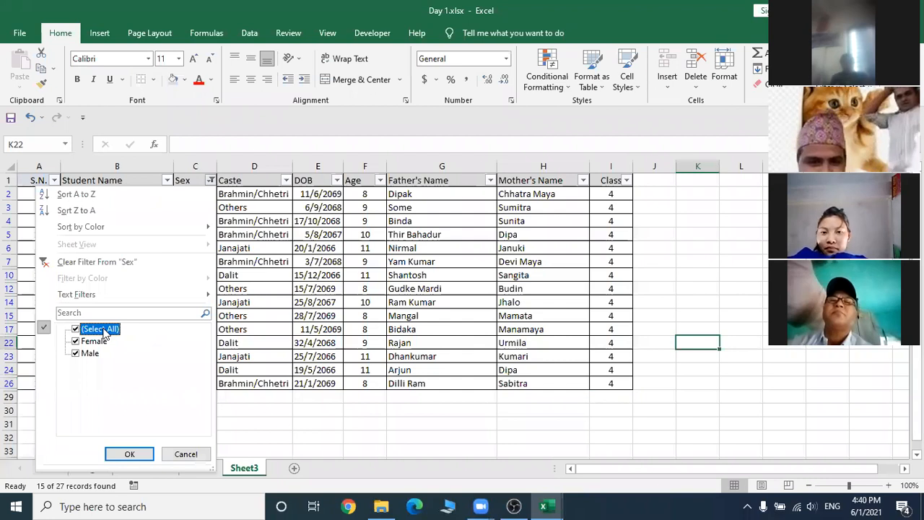
{"action": "left_click", "coordinate": [101, 330]}
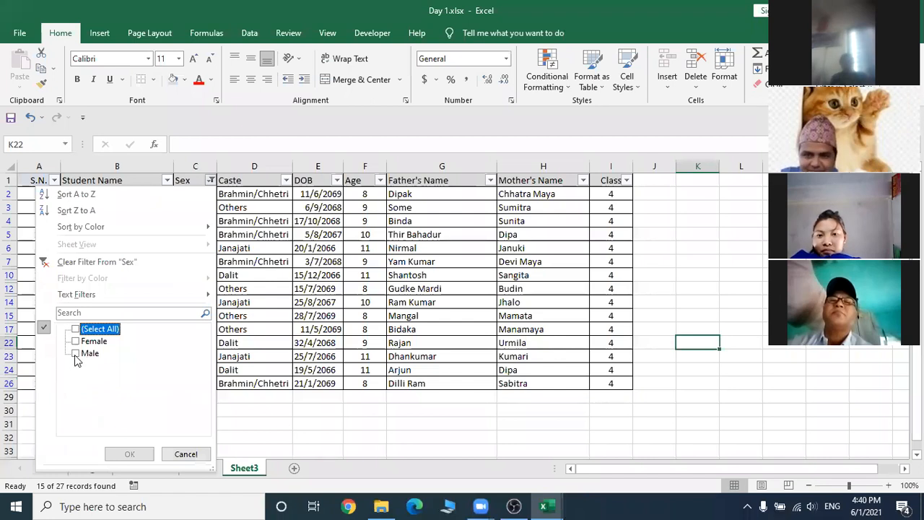
{"action": "left_click", "coordinate": [75, 354]}
{"action": "left_click", "coordinate": [131, 457]}
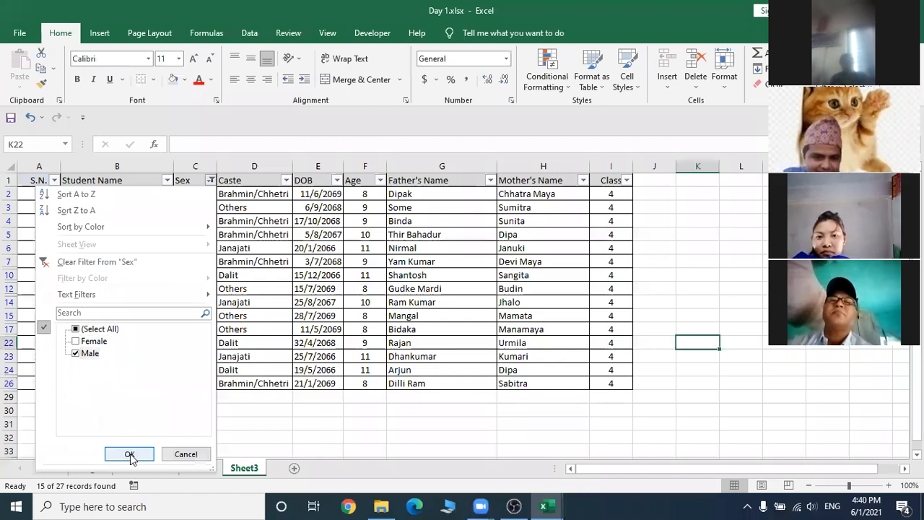
{"action": "left_click", "coordinate": [131, 454]}
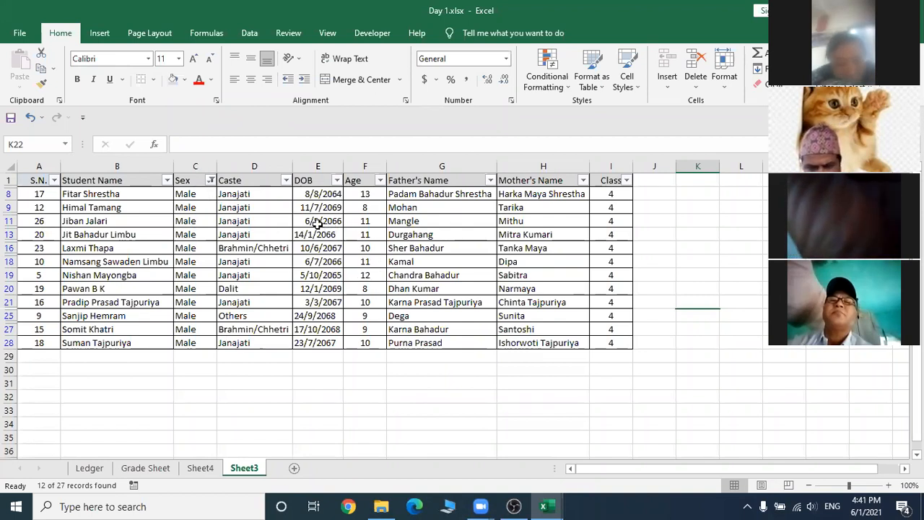
- Reselect both sexes in the Sex filter to show every student record again
{"action": "left_click", "coordinate": [210, 181]}
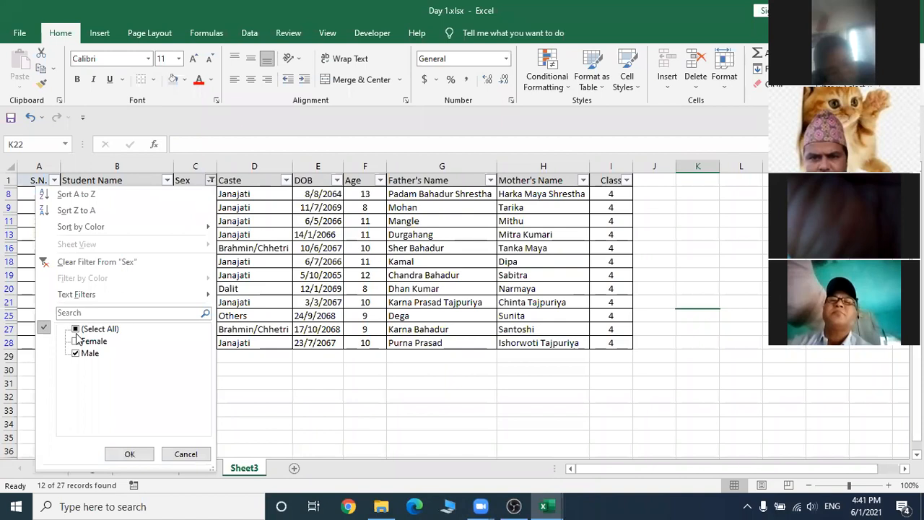
{"action": "left_click", "coordinate": [92, 331]}
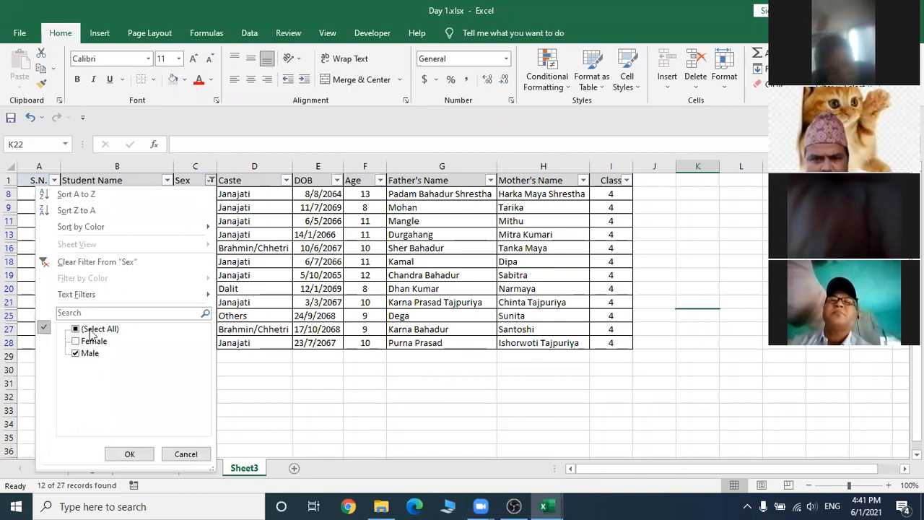
{"action": "left_click", "coordinate": [124, 453]}
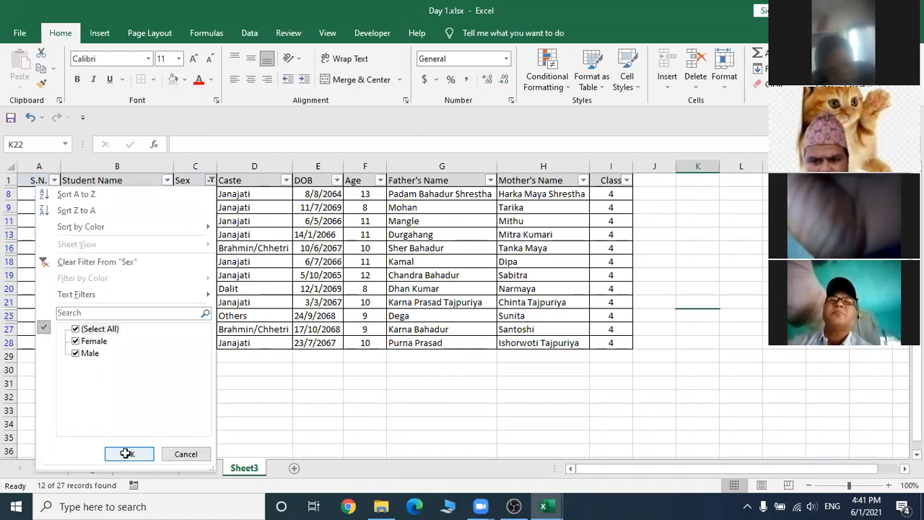
{"action": "left_click", "coordinate": [757, 313]}
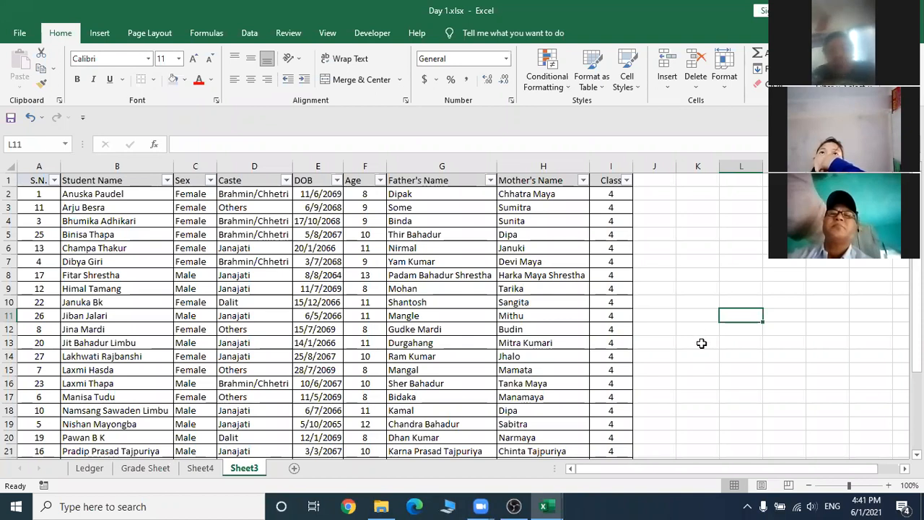
{"action": "left_click", "coordinate": [698, 275]}
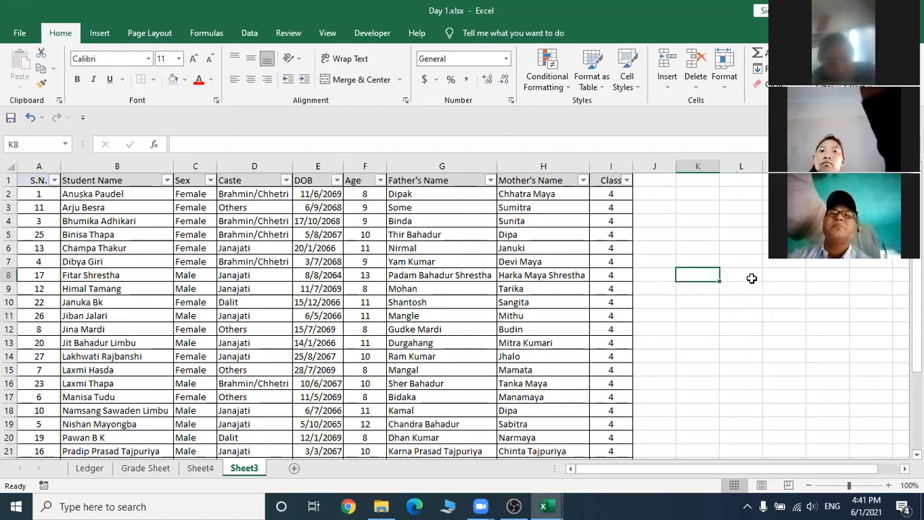
{"action": "left_click", "coordinate": [753, 275]}
{"action": "left_click", "coordinate": [787, 273]}
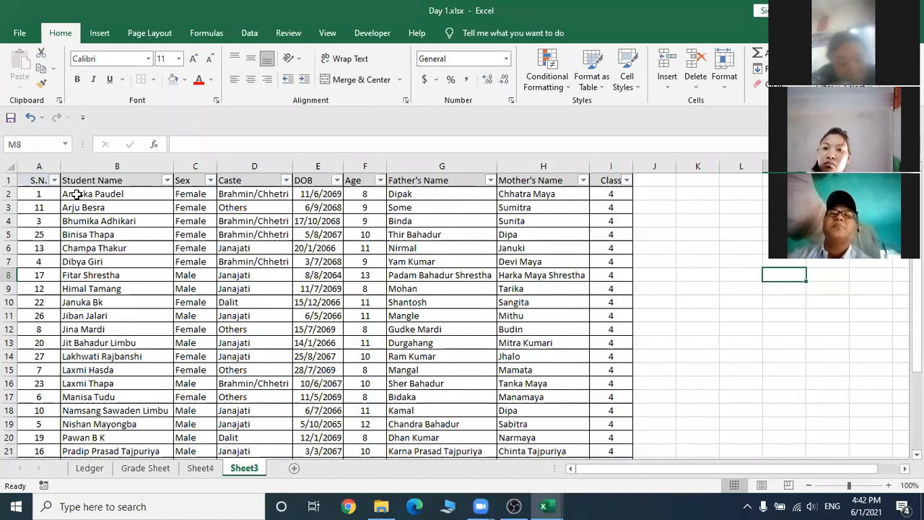
- Copy the first ten student names, B2:B11, from Sheet3 and paste them into the Ledger sheet starting at B9
{"action": "left_click_drag", "start_coordinate": [77, 194], "coordinate": [88, 357]}
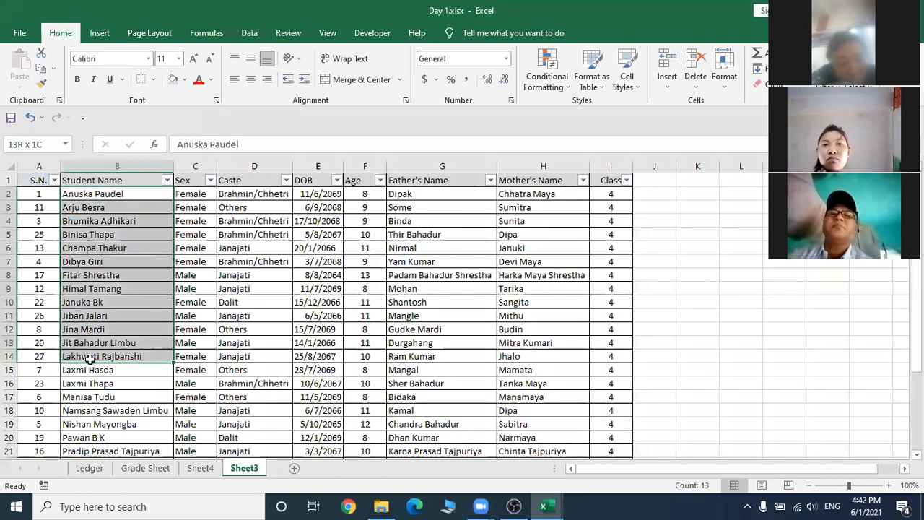
{"action": "left_click", "coordinate": [139, 197]}
{"action": "left_click_drag", "start_coordinate": [140, 197], "coordinate": [148, 320]}
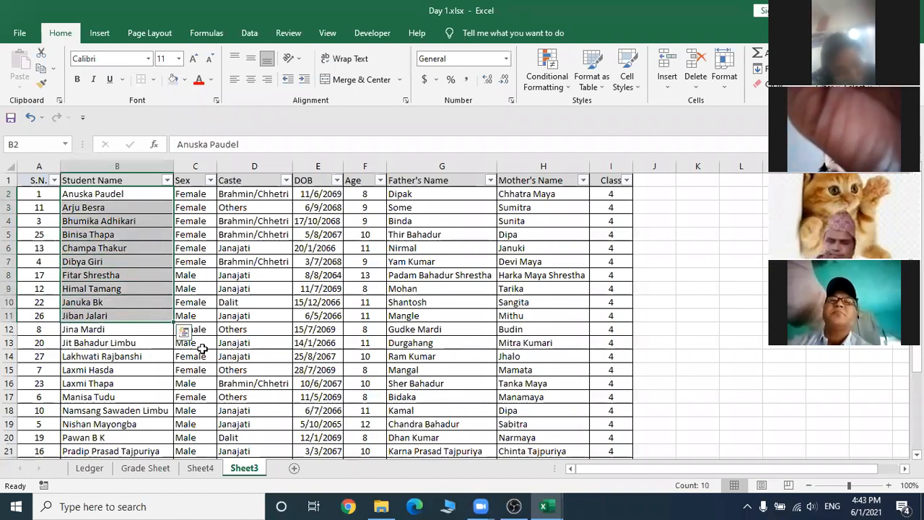
{"action": "key", "text": "ctrl+c"}
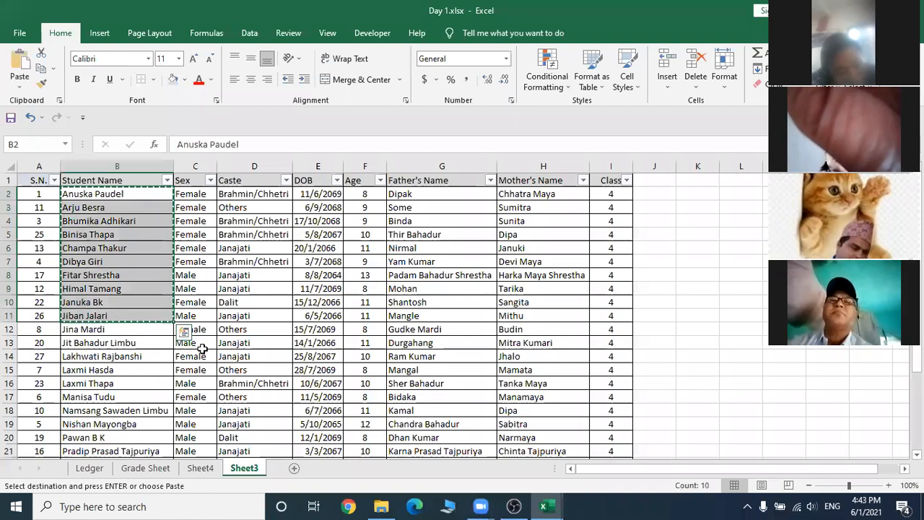
{"action": "left_click", "coordinate": [90, 469]}
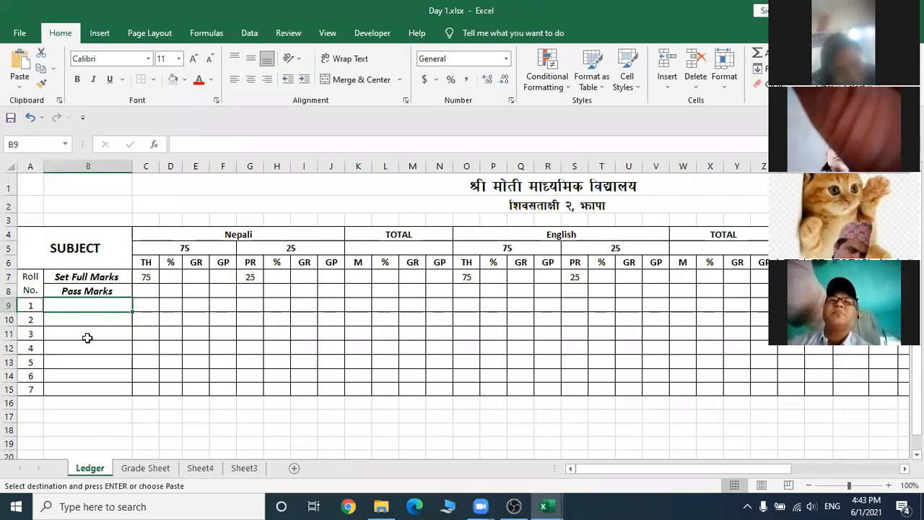
{"action": "key", "text": "ctrl+v"}
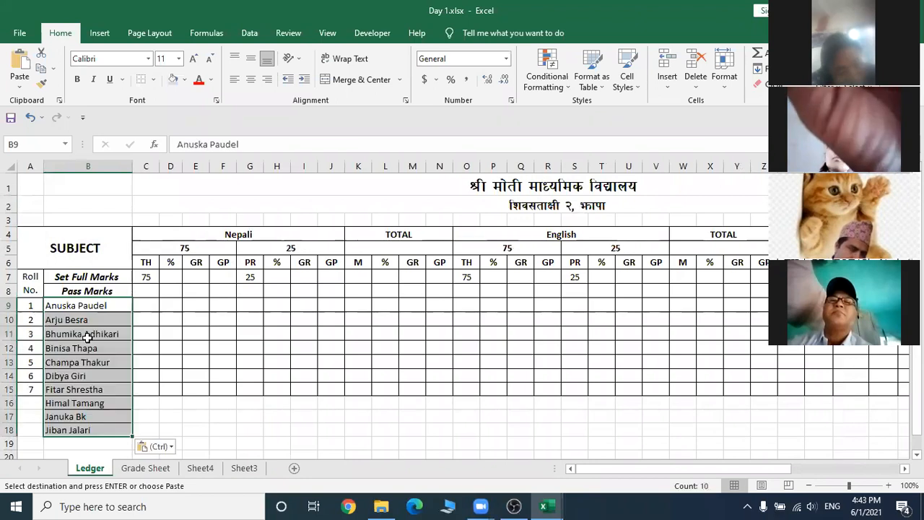
- Clear the three extra student names in B16:B18 of the Ledger sheet and remove the borders from those cells
{"action": "left_click_drag", "start_coordinate": [81, 403], "coordinate": [63, 430]}
{"action": "right_click", "coordinate": [64, 430]}
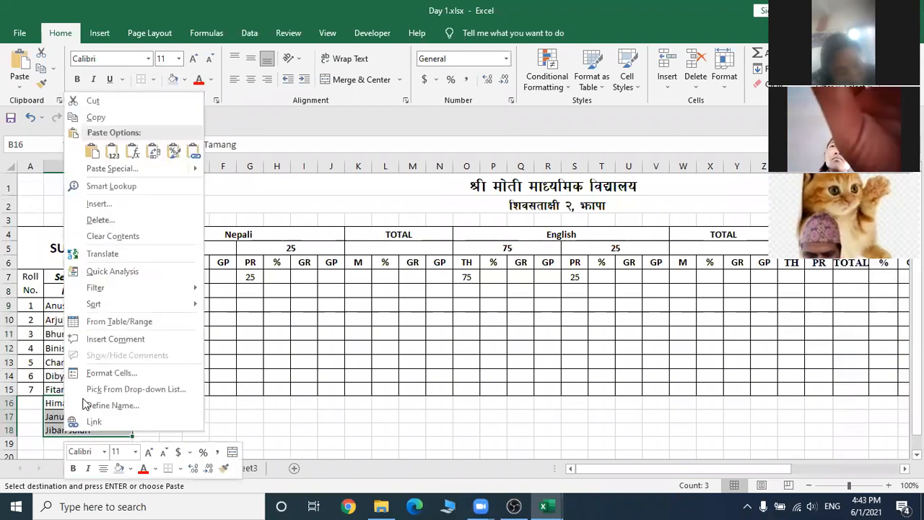
{"action": "left_click", "coordinate": [143, 239]}
{"action": "left_click", "coordinate": [177, 429]}
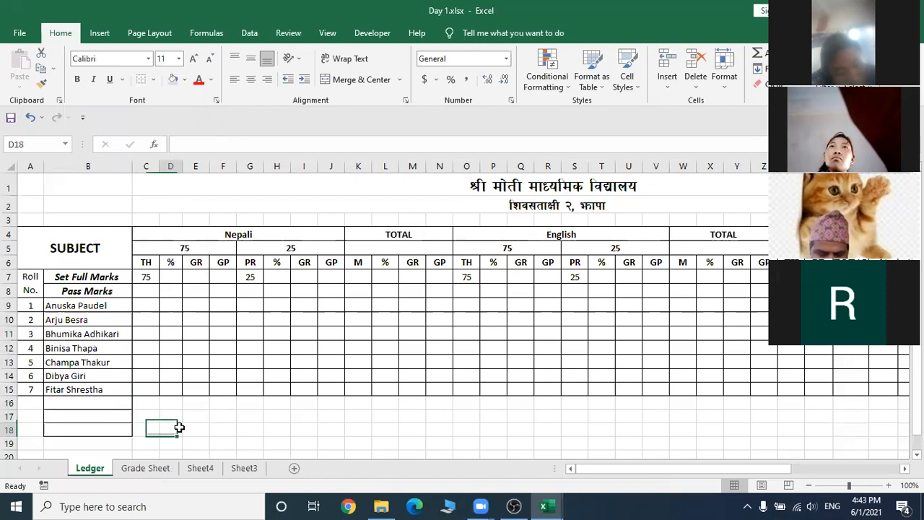
{"action": "left_click_drag", "start_coordinate": [67, 404], "coordinate": [66, 431]}
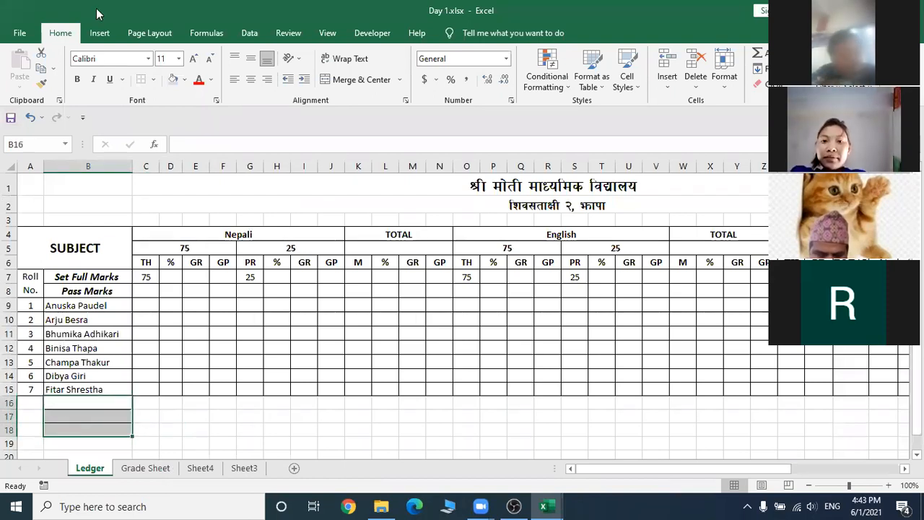
{"action": "left_click", "coordinate": [141, 79]}
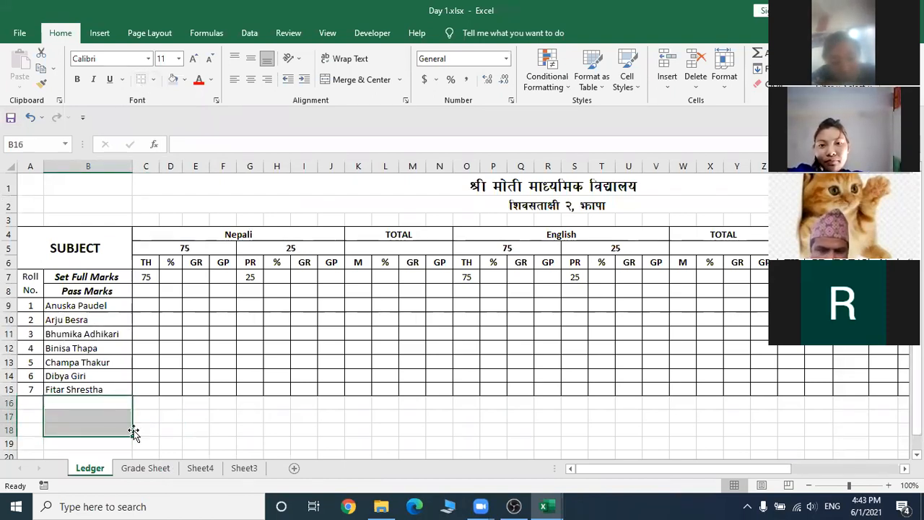
- Apply All Borders to the last student's name cell, B15, in the Ledger sheet
{"action": "left_click", "coordinate": [184, 431]}
{"action": "left_click", "coordinate": [75, 389]}
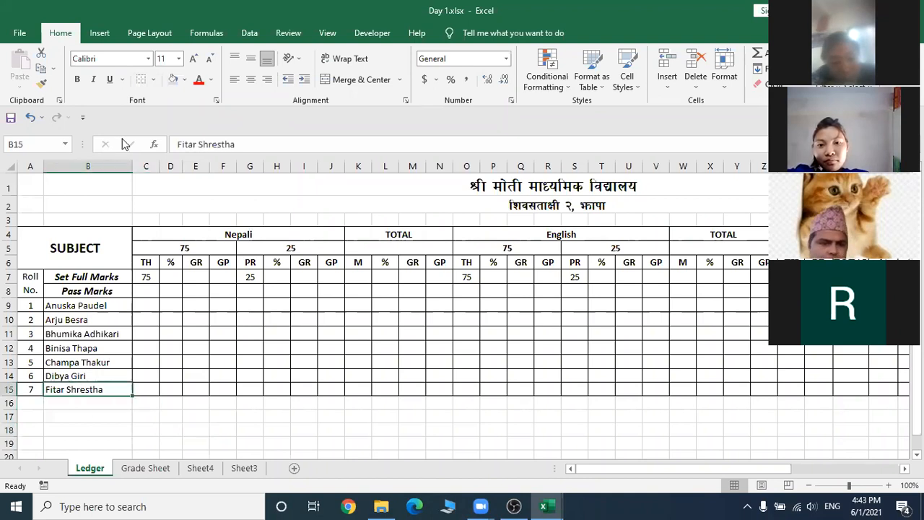
{"action": "left_click", "coordinate": [151, 80]}
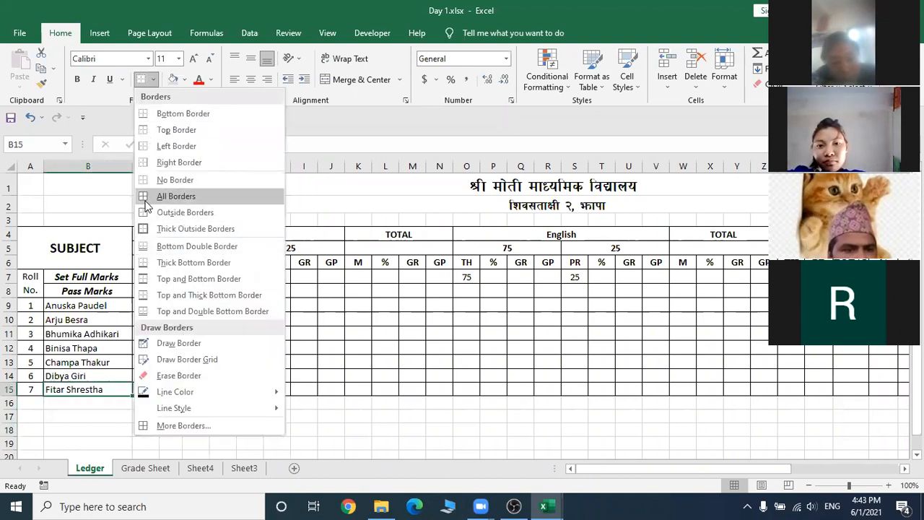
{"action": "left_click", "coordinate": [133, 205]}
{"action": "left_click", "coordinate": [165, 416]}
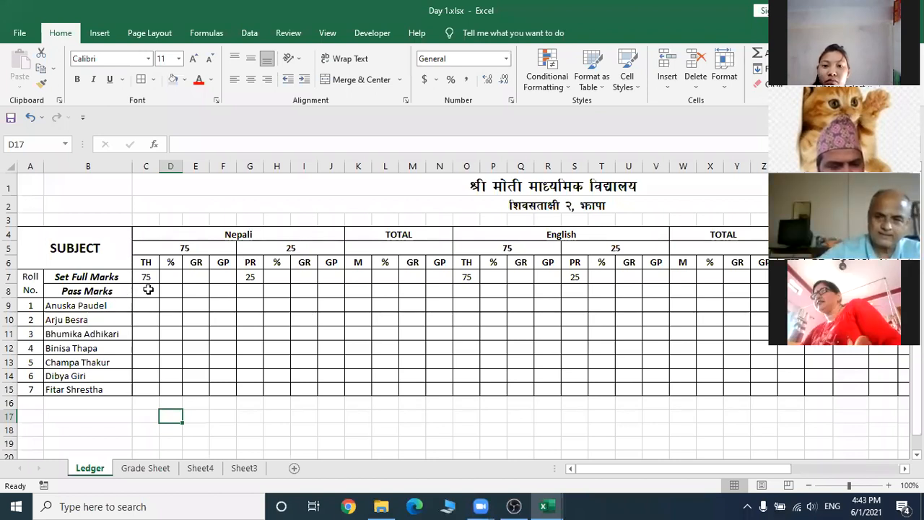
- Examine the Nepali theory and practical cells in the Pass Marks row and in the first student's row
{"action": "left_click", "coordinate": [148, 289]}
{"action": "left_click", "coordinate": [174, 292]}
{"action": "left_click", "coordinate": [191, 289]}
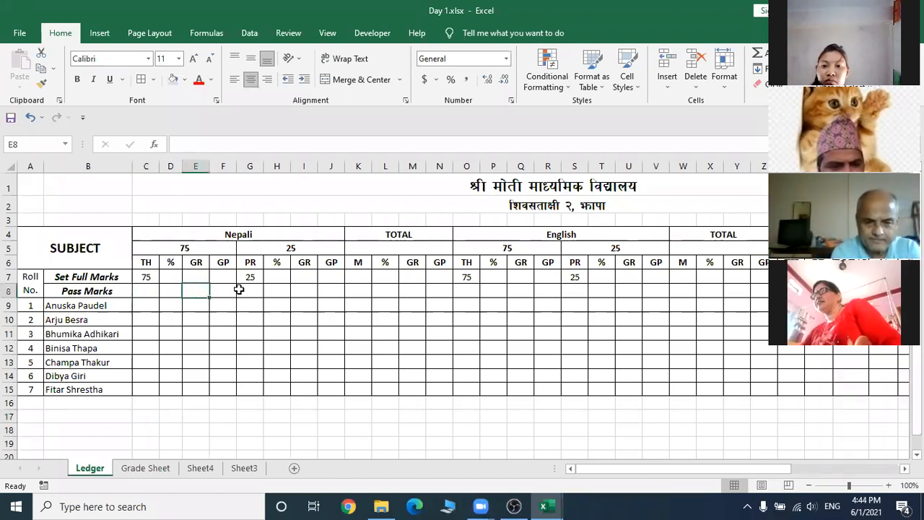
{"action": "left_click", "coordinate": [227, 288]}
{"action": "left_click", "coordinate": [256, 293]}
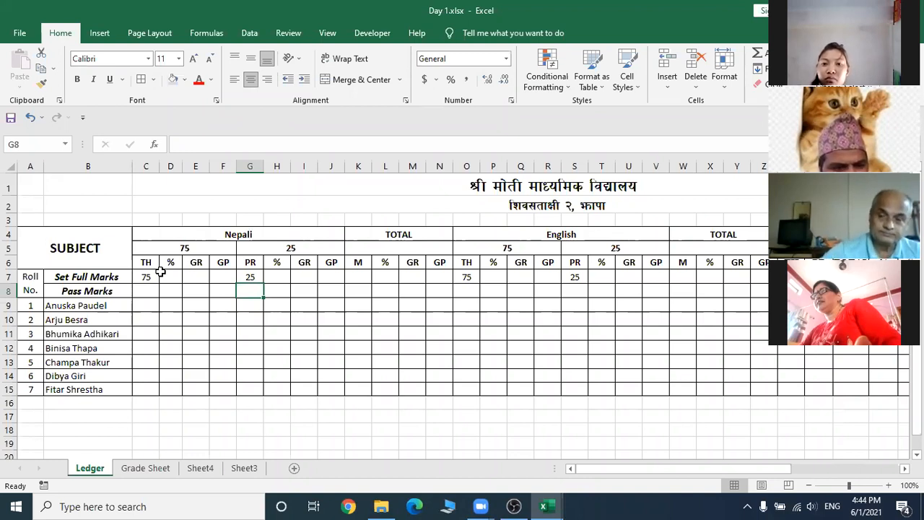
{"action": "left_click", "coordinate": [145, 306]}
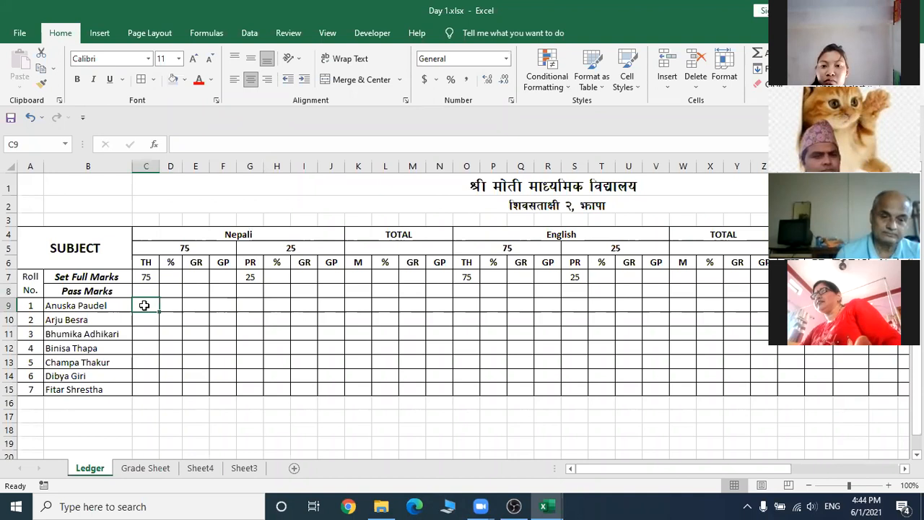
{"action": "left_click", "coordinate": [195, 305]}
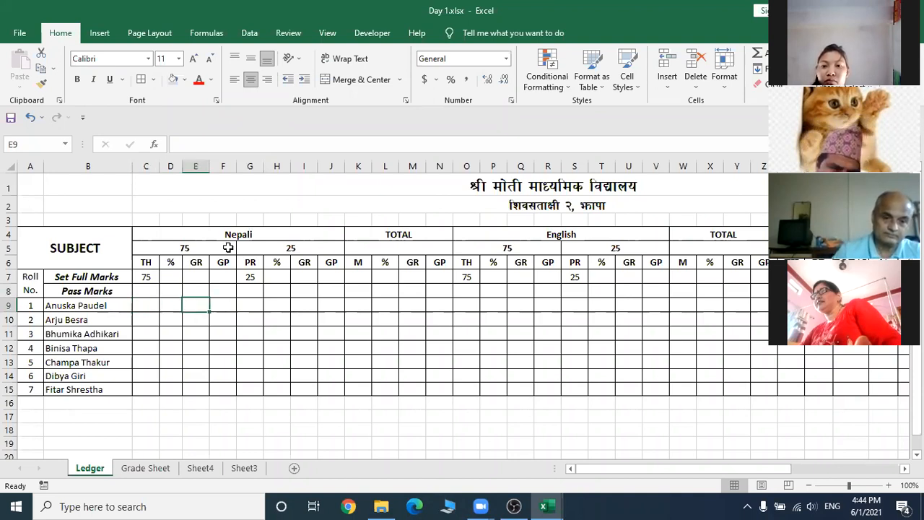
{"action": "left_click", "coordinate": [228, 306]}
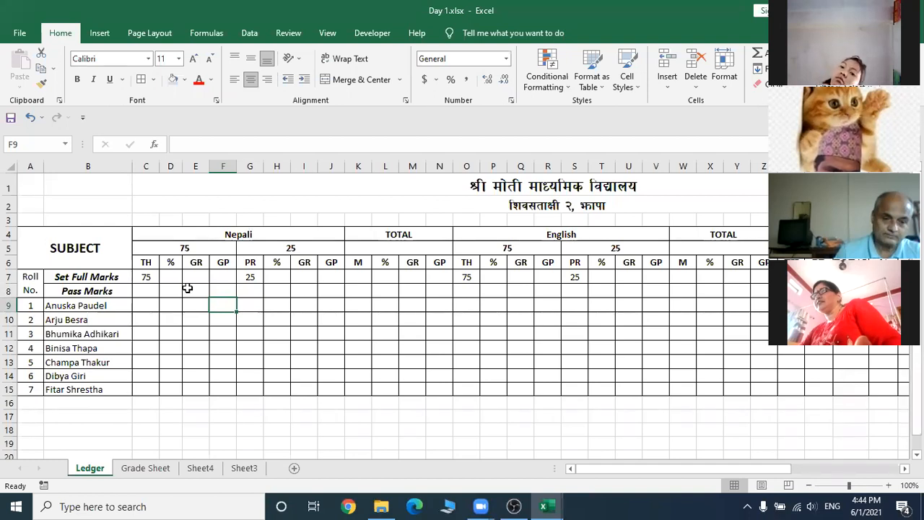
- Widen column C, the Nepali TH column, and check its full marks and pass marks cells C7 and C8
{"action": "left_click", "coordinate": [148, 292]}
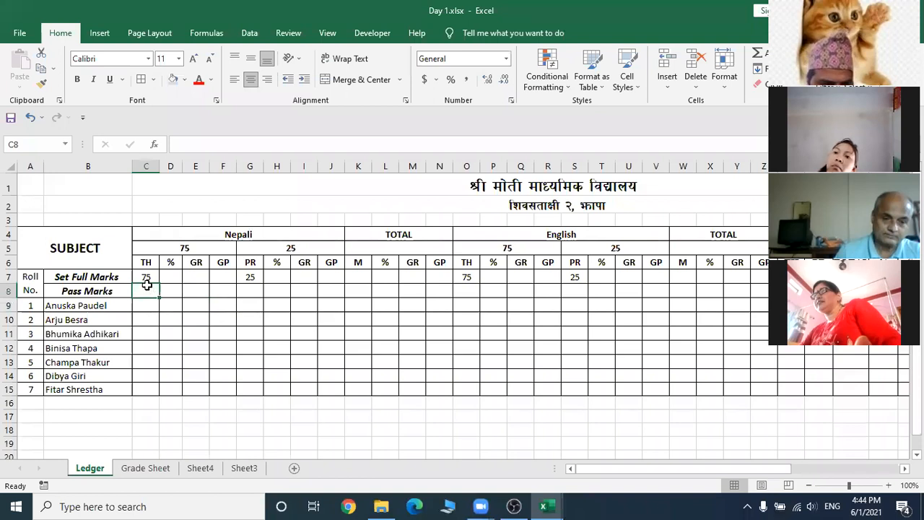
{"action": "left_click_drag", "start_coordinate": [160, 167], "coordinate": [303, 194]}
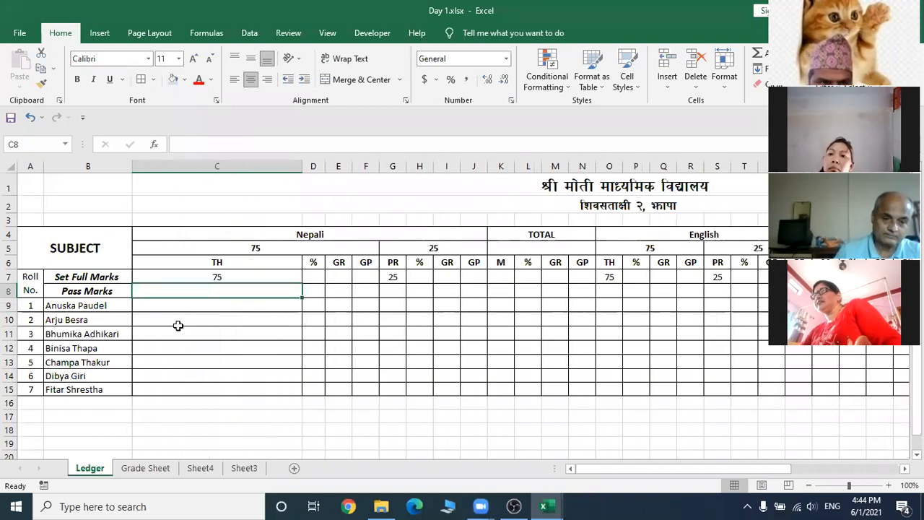
{"action": "left_click", "coordinate": [196, 274]}
{"action": "left_click", "coordinate": [198, 291]}
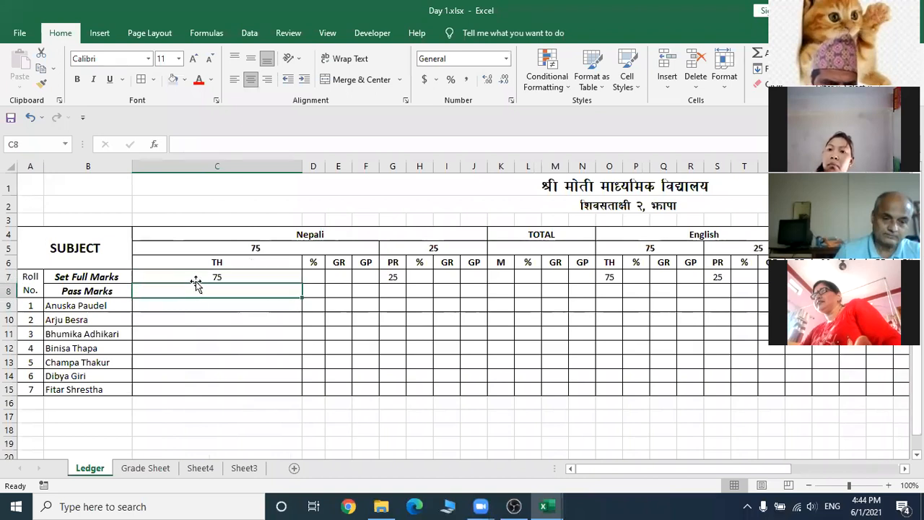
{"action": "left_click", "coordinate": [193, 279]}
{"action": "left_click", "coordinate": [193, 288]}
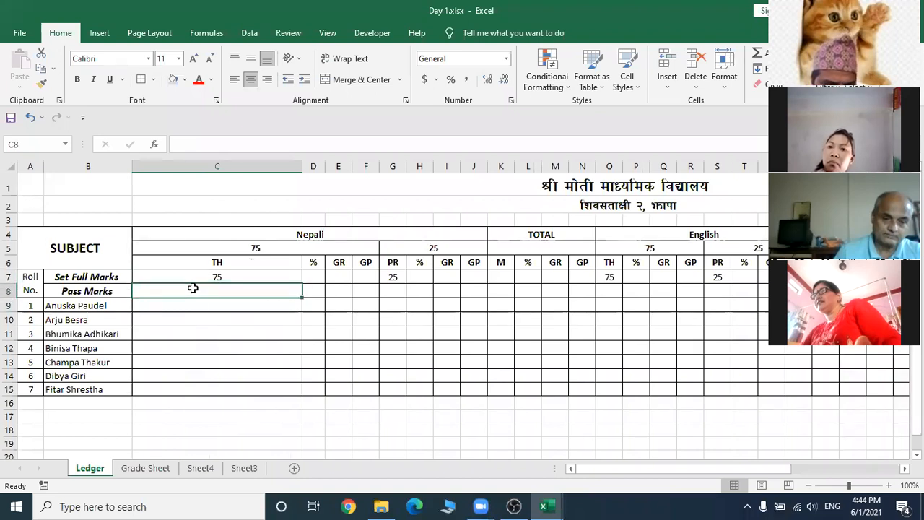
{"action": "left_click", "coordinate": [194, 275]}
{"action": "left_click", "coordinate": [196, 290]}
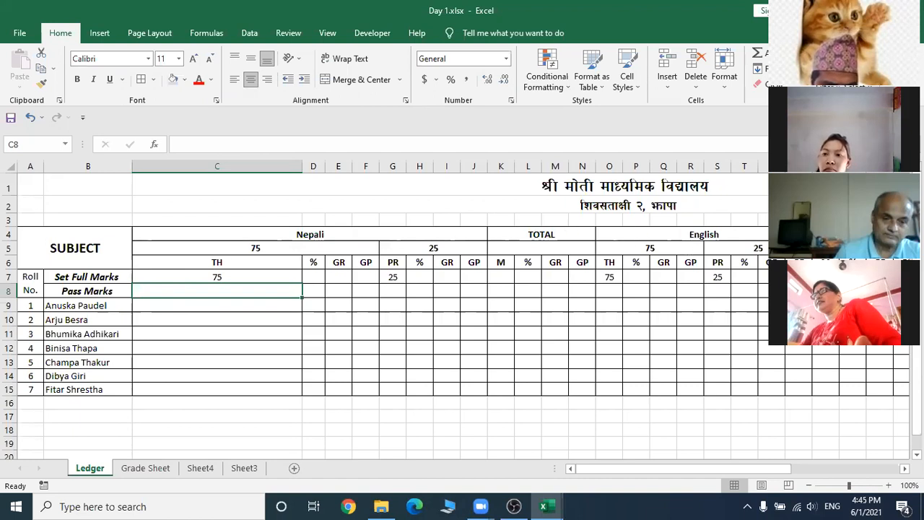
- Review the ledger's headings from the Nepali and English blocks across to the All Total and Position columns
{"action": "left_click_drag", "start_coordinate": [597, 469], "coordinate": [562, 469]}
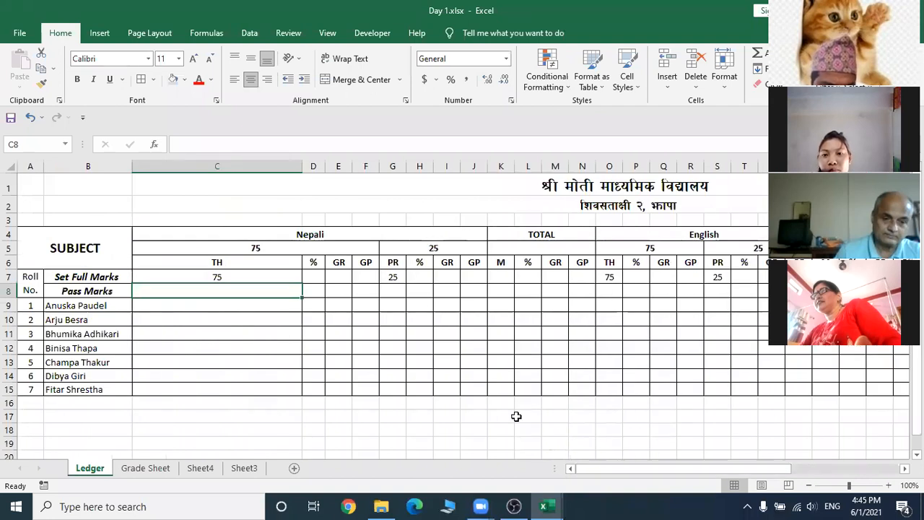
{"action": "left_click", "coordinate": [337, 236]}
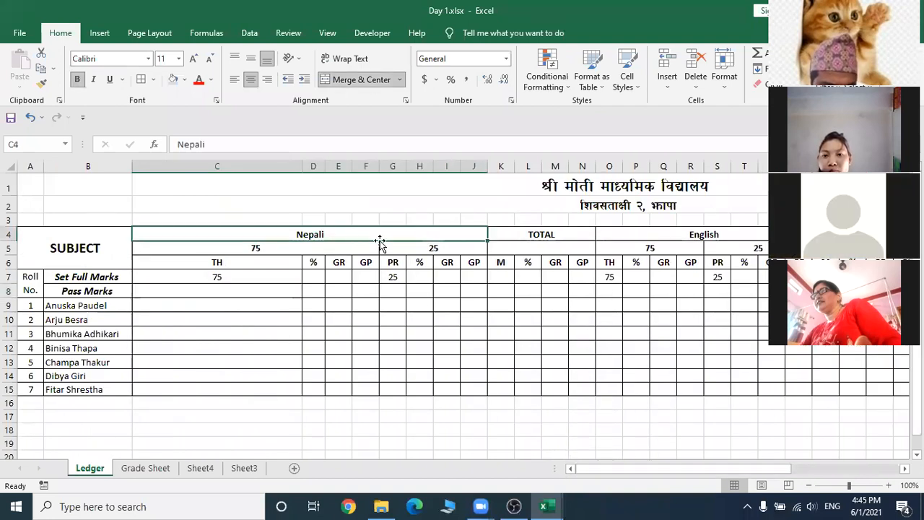
{"action": "left_click", "coordinate": [744, 237]}
{"action": "left_click_drag", "start_coordinate": [652, 471], "coordinate": [742, 471]}
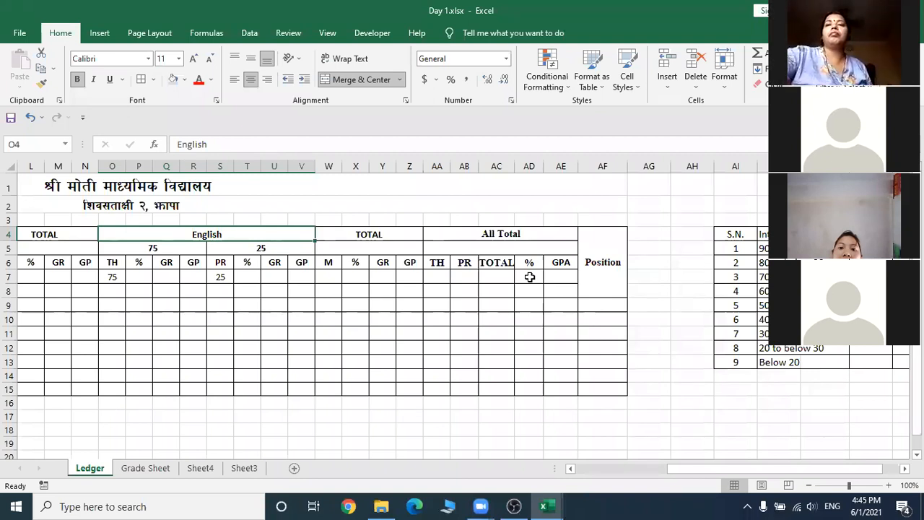
{"action": "left_click", "coordinate": [593, 281]}
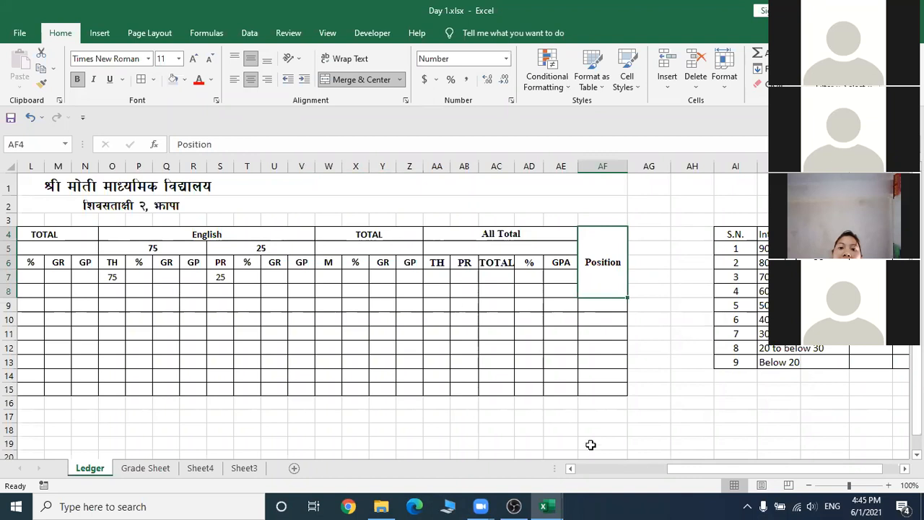
{"action": "left_click_drag", "start_coordinate": [699, 476], "coordinate": [582, 476]}
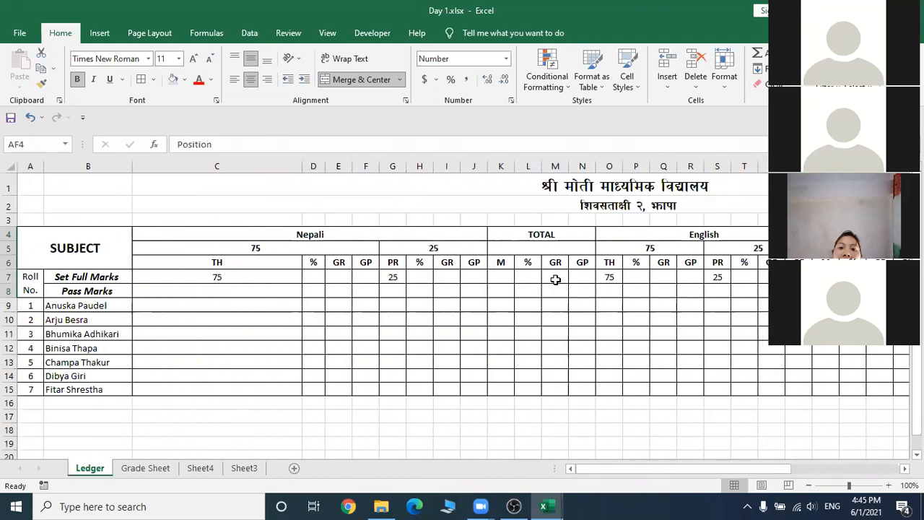
{"action": "left_click", "coordinate": [554, 279]}
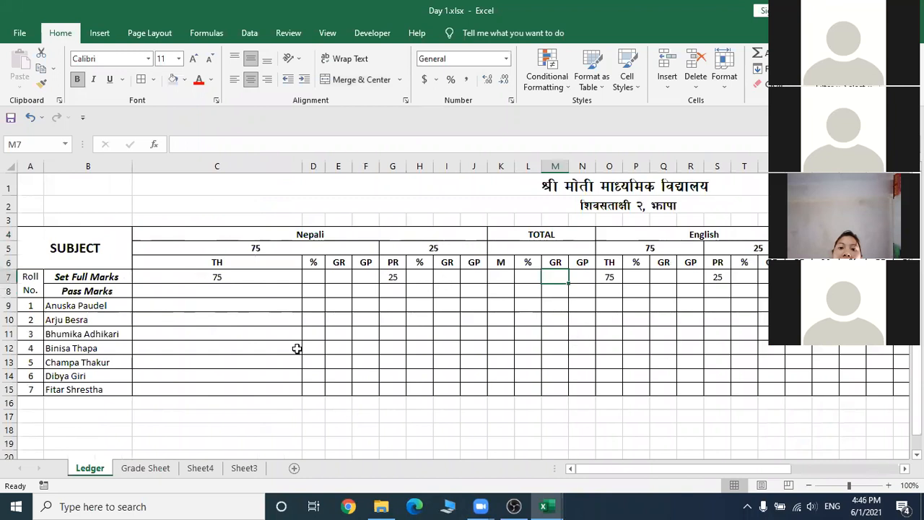